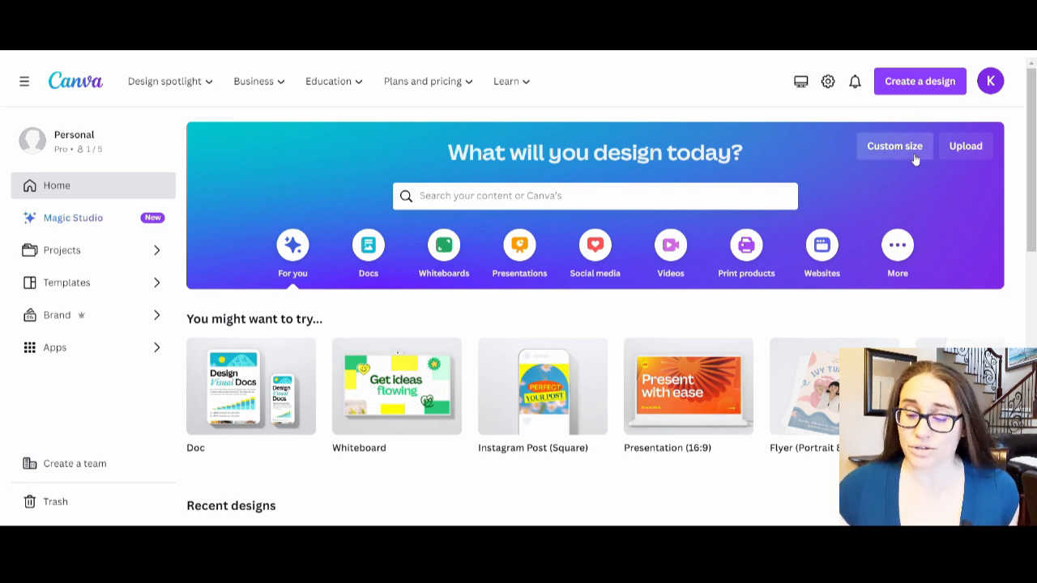
# Step: Create a 4500 × 5400 px custom-size design and fill its page background with solid black
pyautogui.click(915, 160)
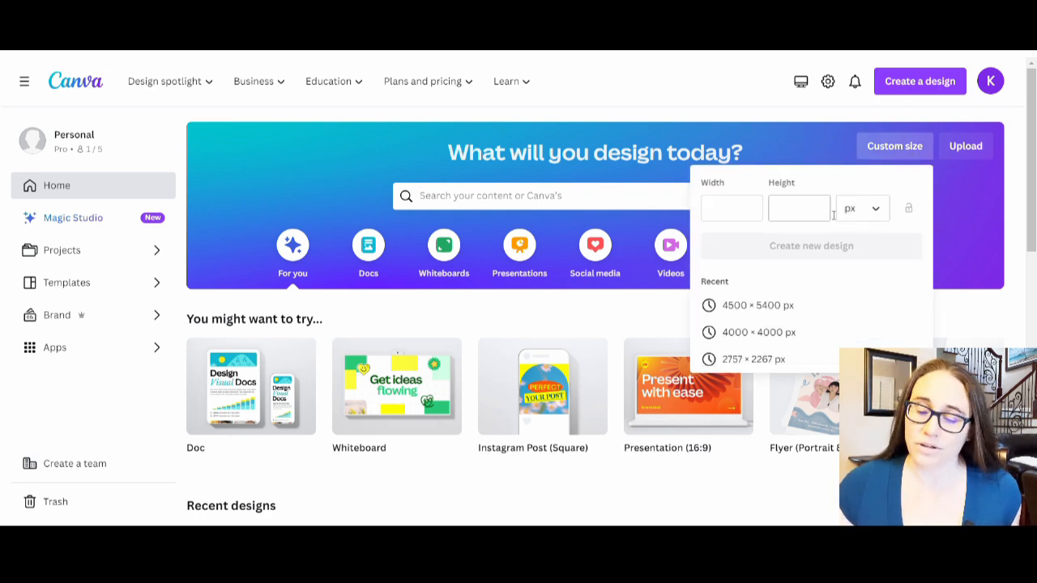
pyautogui.click(745, 307)
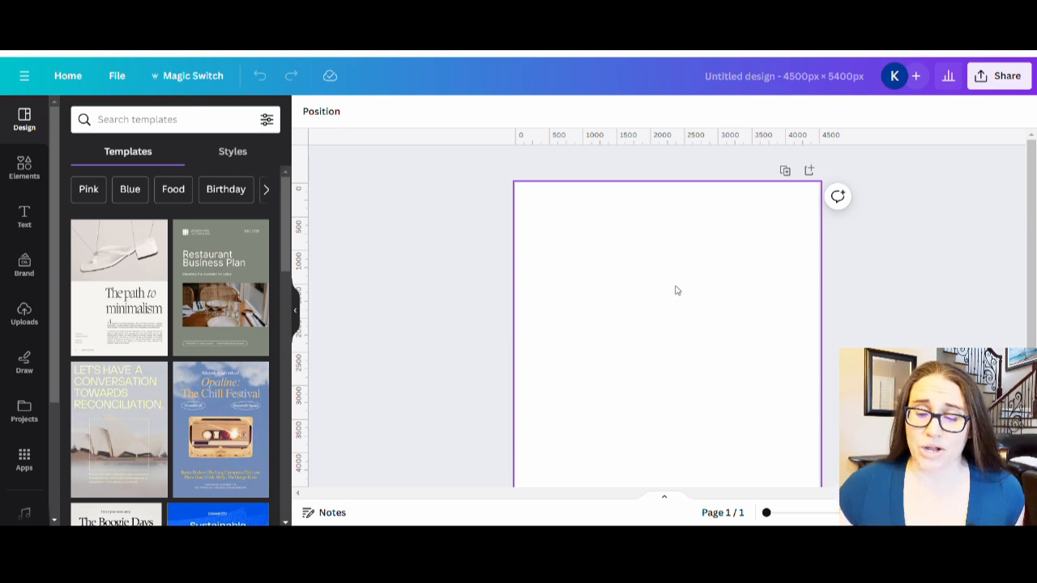
pyautogui.click(568, 258)
pyautogui.click(307, 113)
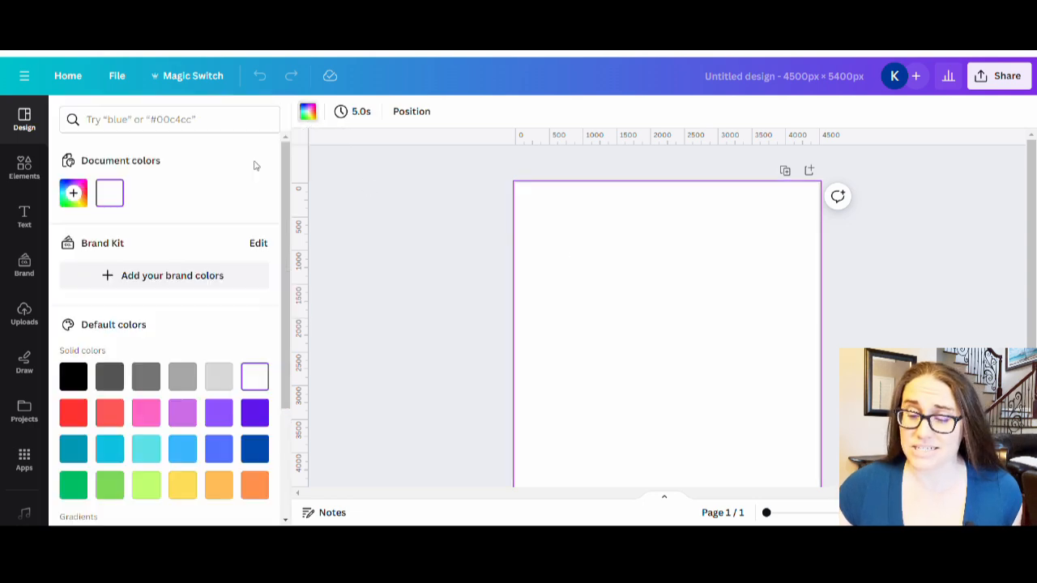
pyautogui.click(73, 377)
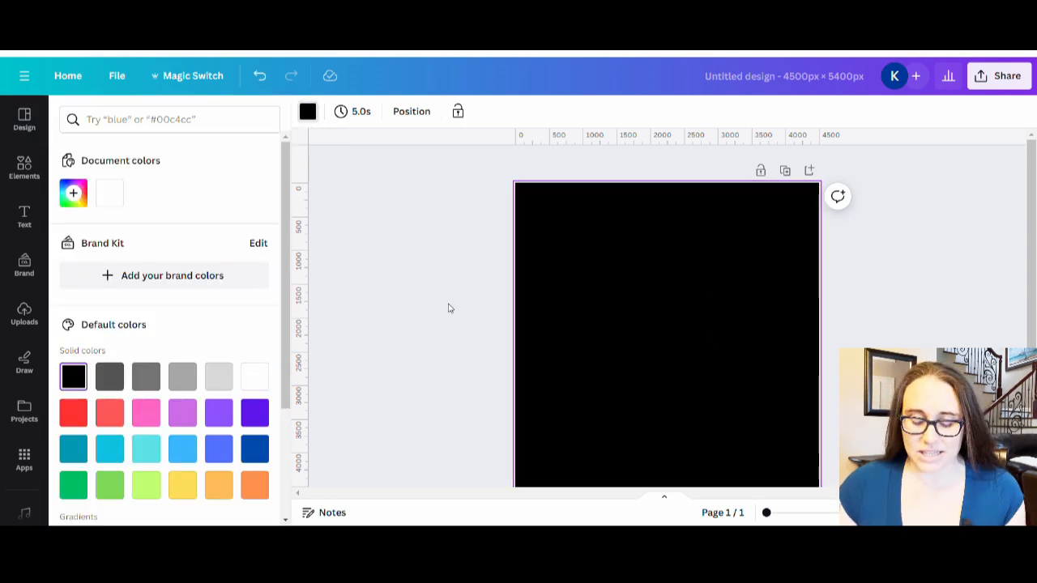
pyautogui.click(636, 301)
pyautogui.scroll(-1, 676, 299)
pyautogui.scroll(1, 704, 298)
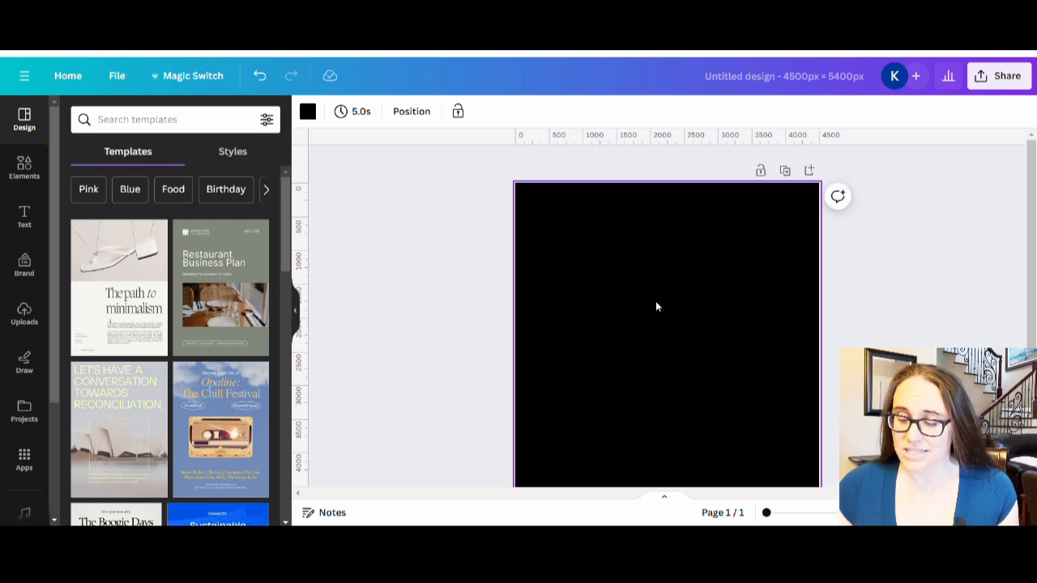
pyautogui.scroll(-3, 706, 283)
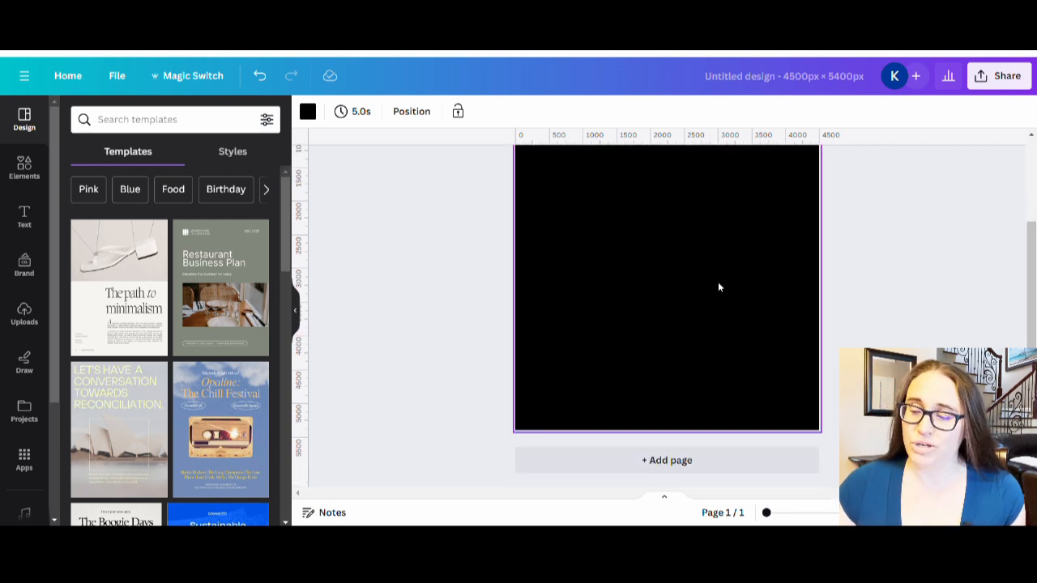
pyautogui.scroll(2, 739, 286)
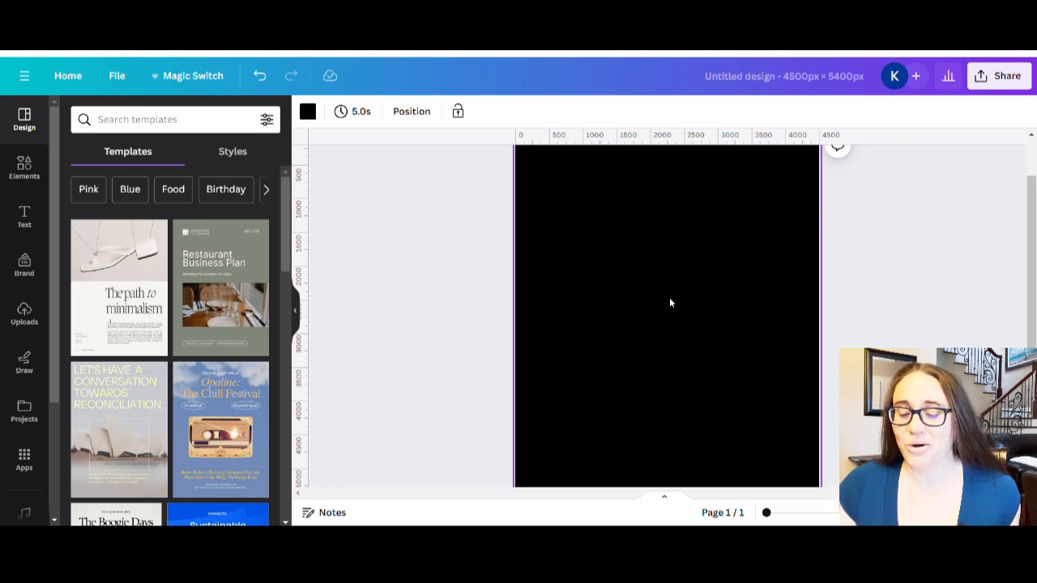
pyautogui.scroll(1, 705, 324)
pyautogui.scroll(-1, 705, 321)
pyautogui.scroll(2, 706, 319)
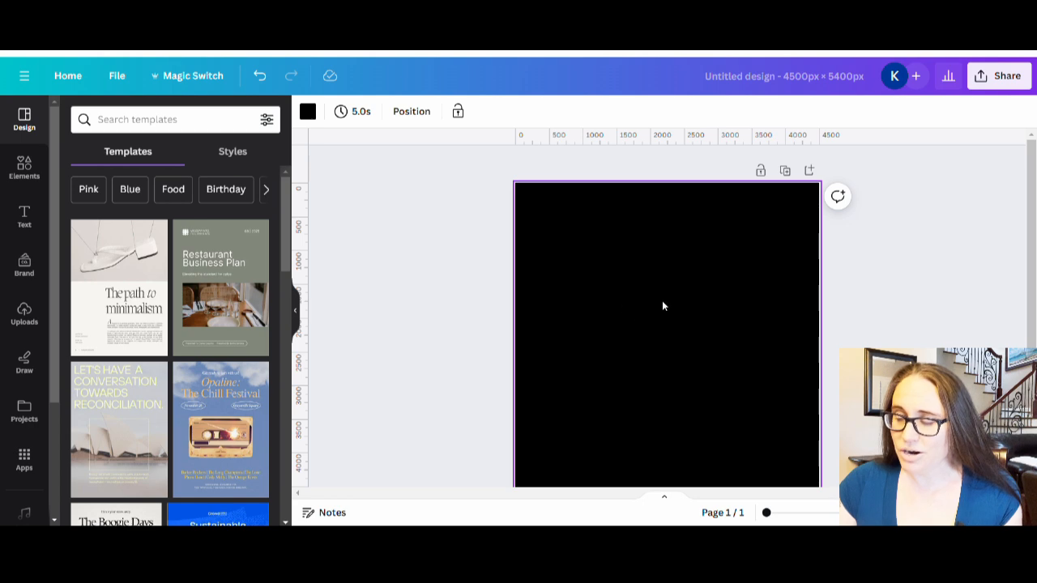
pyautogui.scroll(-1, 662, 305)
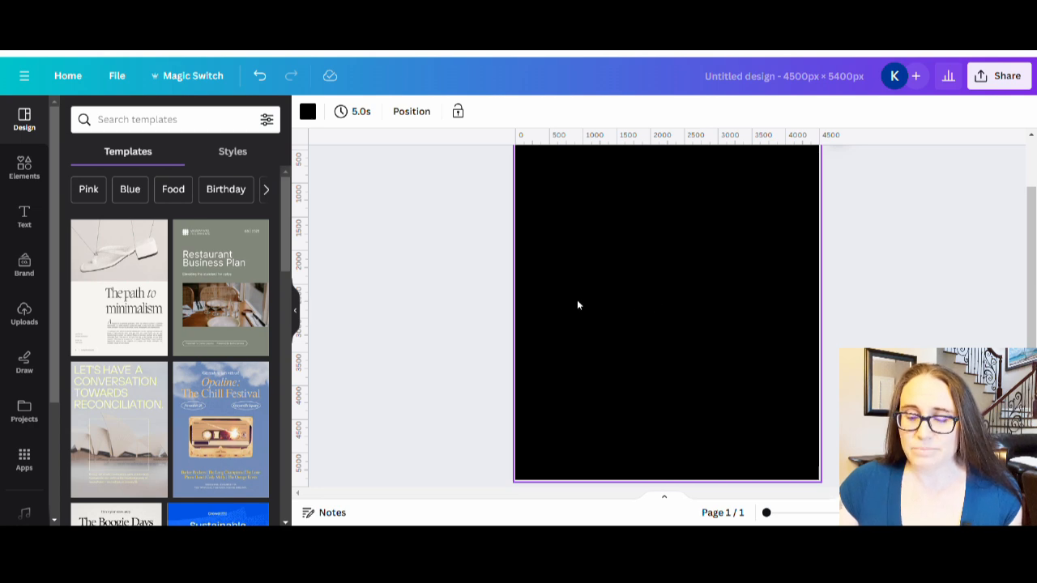
pyautogui.scroll(1, 643, 294)
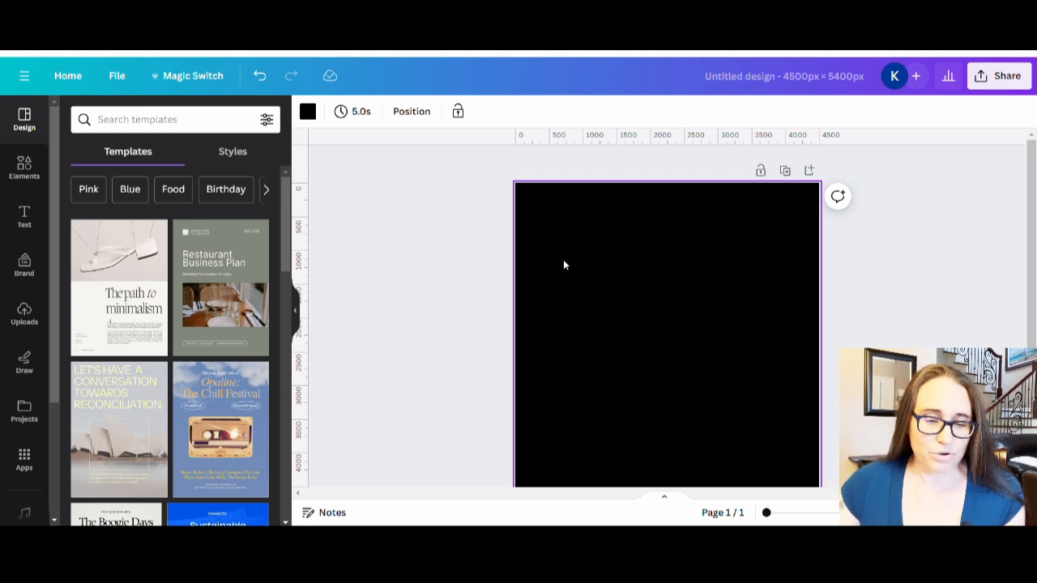
# Step: Search the graphics elements for "banner" and place the gold scroll ribbon in the upper part of the page
pyautogui.click(11, 177)
pyautogui.click(164, 122)
pyautogui.write('banner')
pyautogui.press('Return')
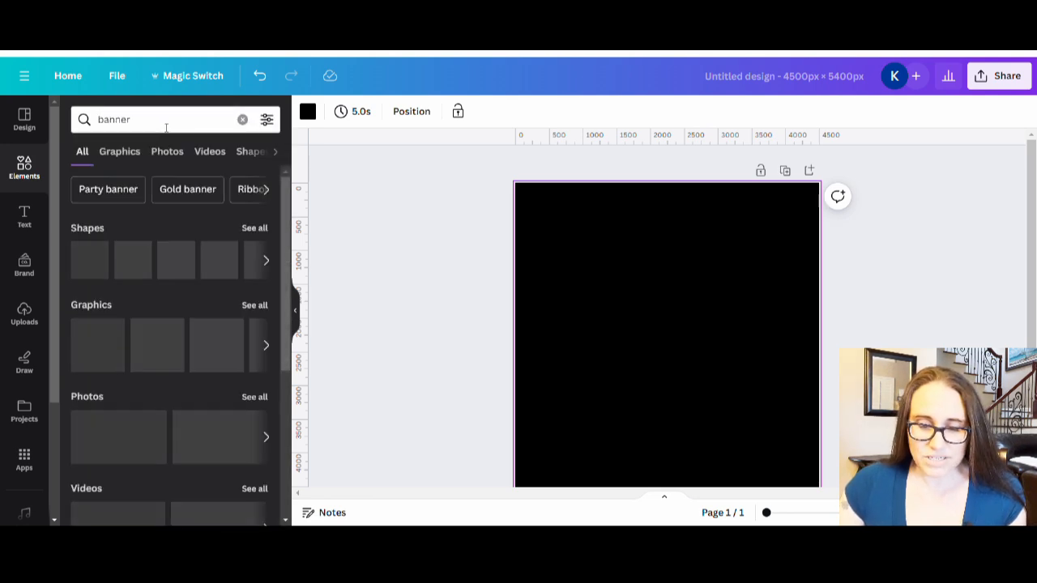
pyautogui.click(254, 307)
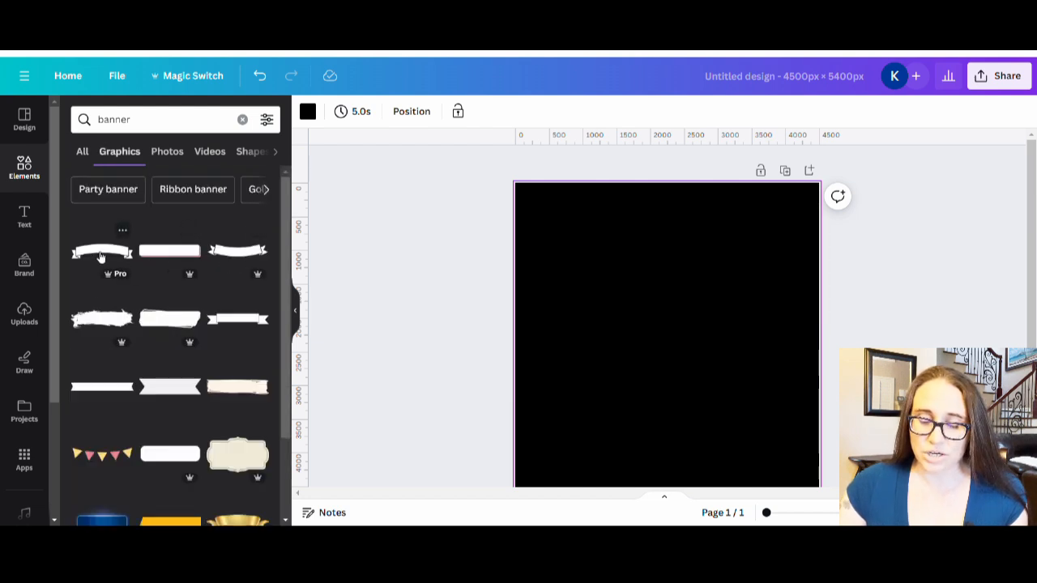
pyautogui.scroll(-2, 194, 272)
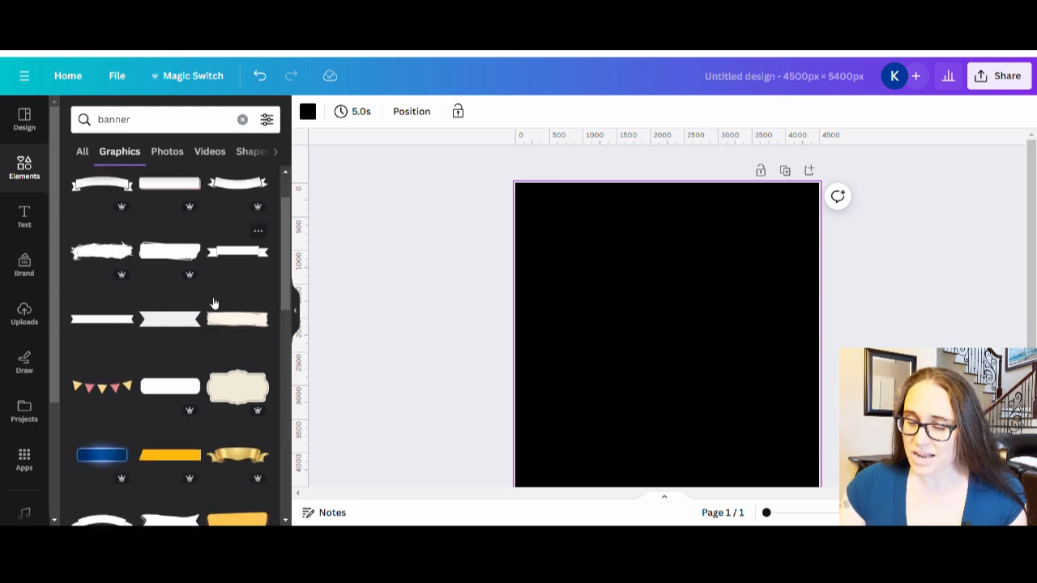
pyautogui.moveTo(225, 459); pyautogui.dragTo(726, 282)
# Step: Replace the gold scroll ribbon with the first gold fork-tailed ribbon from its Magic Recommendations
pyautogui.scroll(-2, 173, 278)
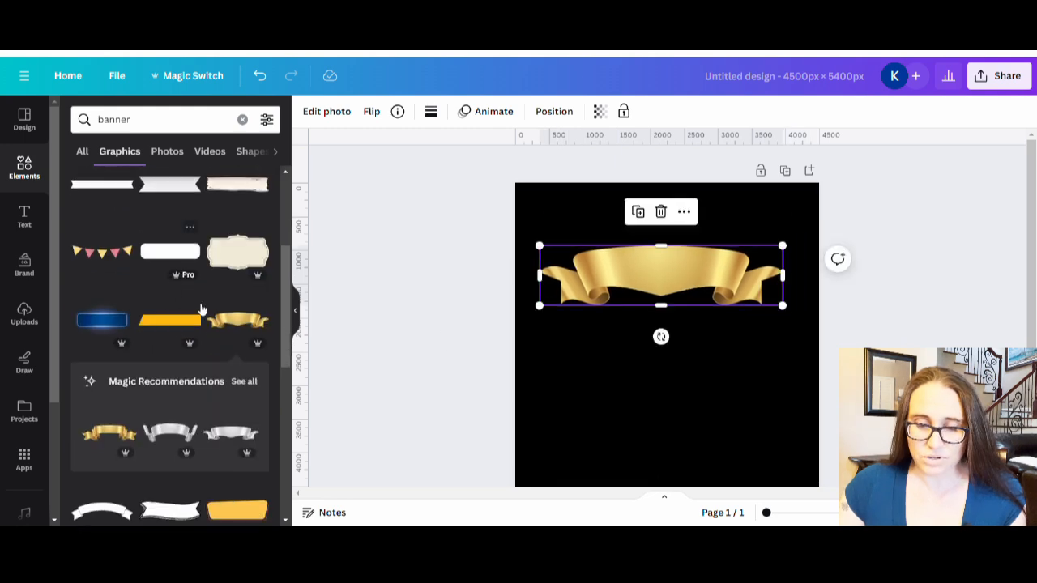
pyautogui.click(251, 382)
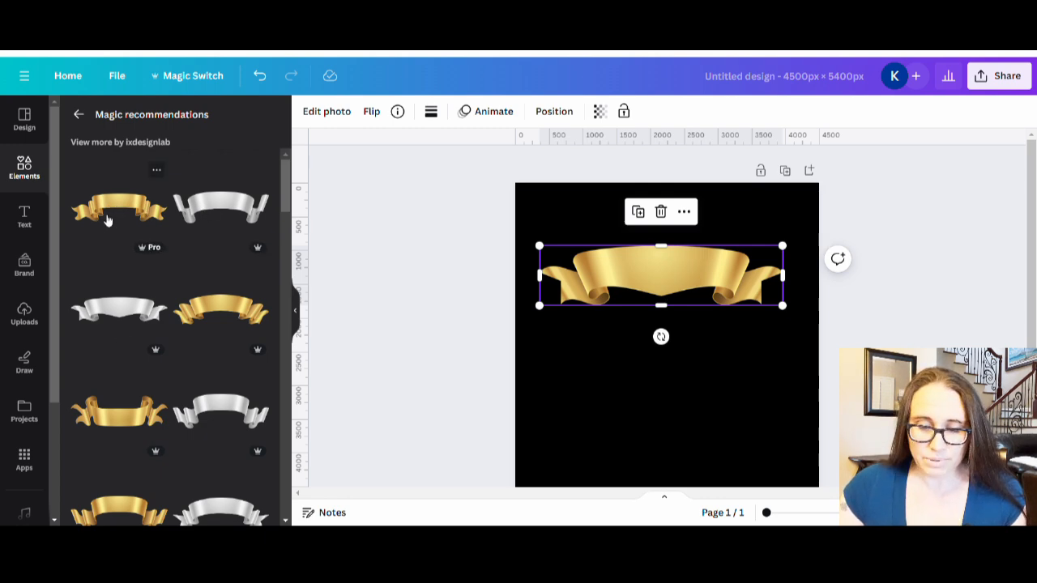
pyautogui.click(106, 219)
pyautogui.click(667, 297)
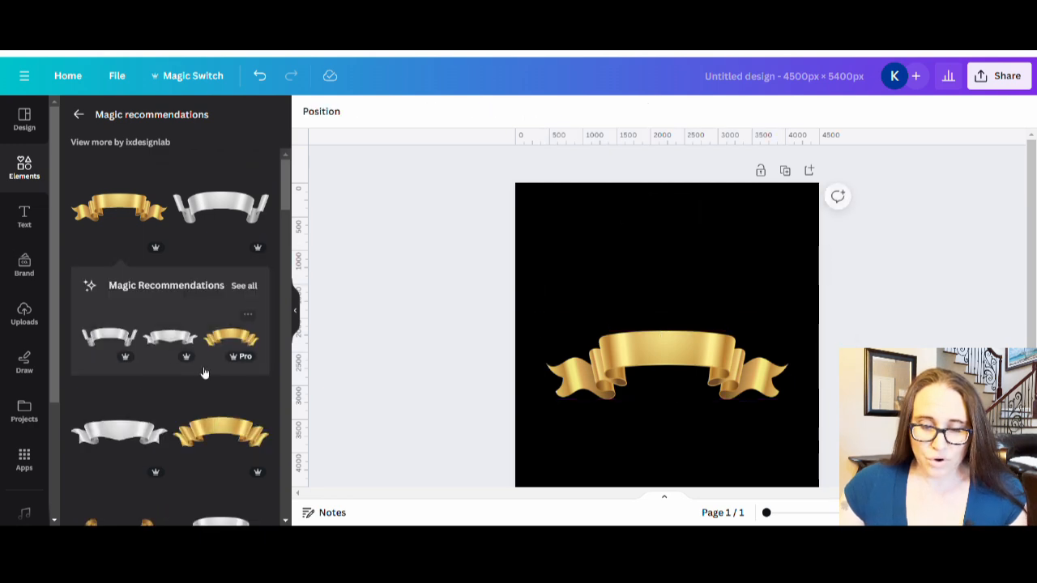
# Step: Place the wide arched gold ribbon from the recommendations in the page's upper part and delete the fork-tailed gold ribbon below it
pyautogui.scroll(-2, 154, 380)
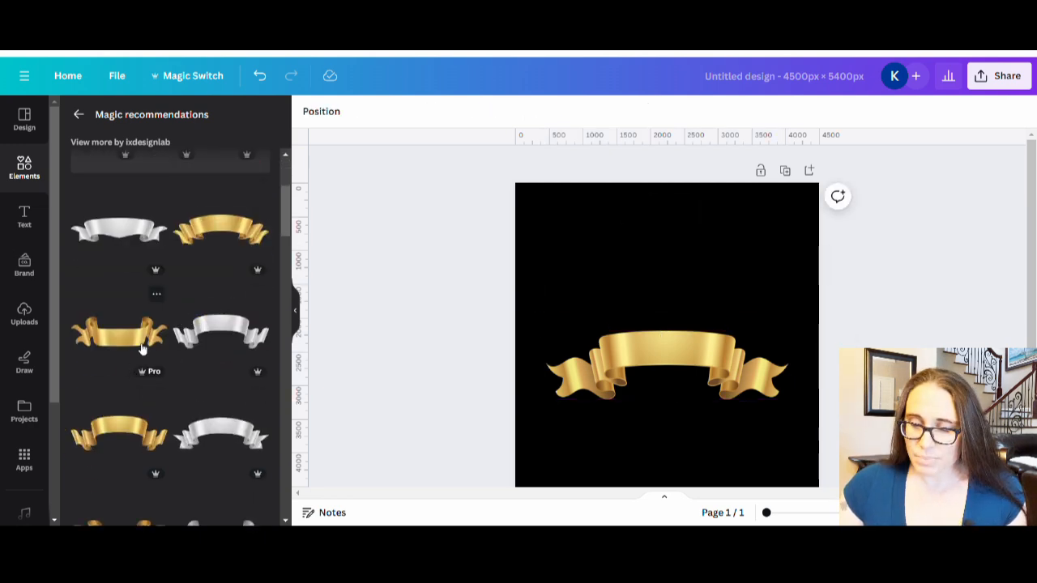
pyautogui.scroll(-2, 130, 364)
pyautogui.scroll(-1, 133, 353)
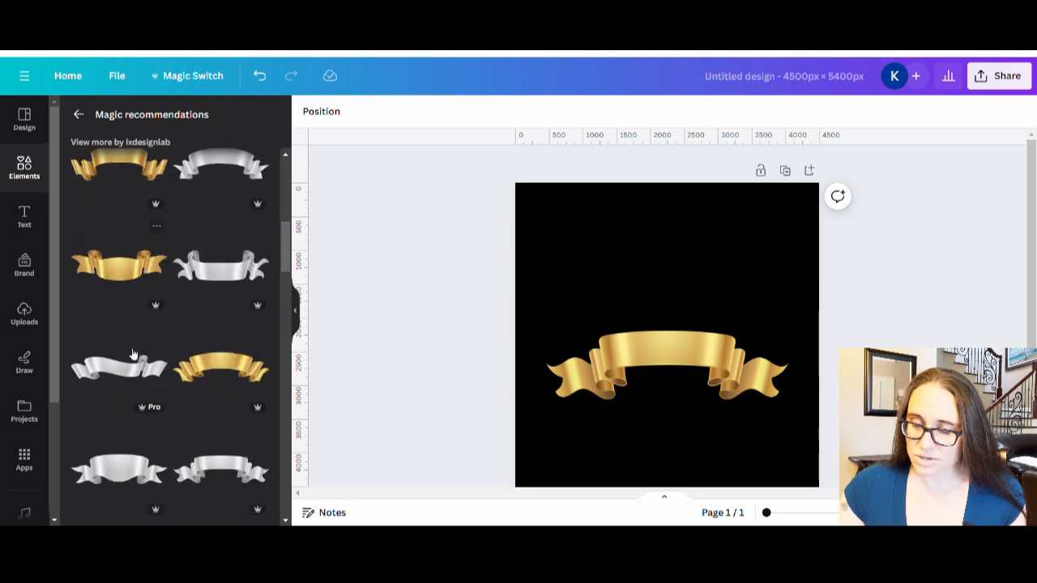
pyautogui.click(215, 379)
pyautogui.moveTo(661, 388); pyautogui.dragTo(662, 311)
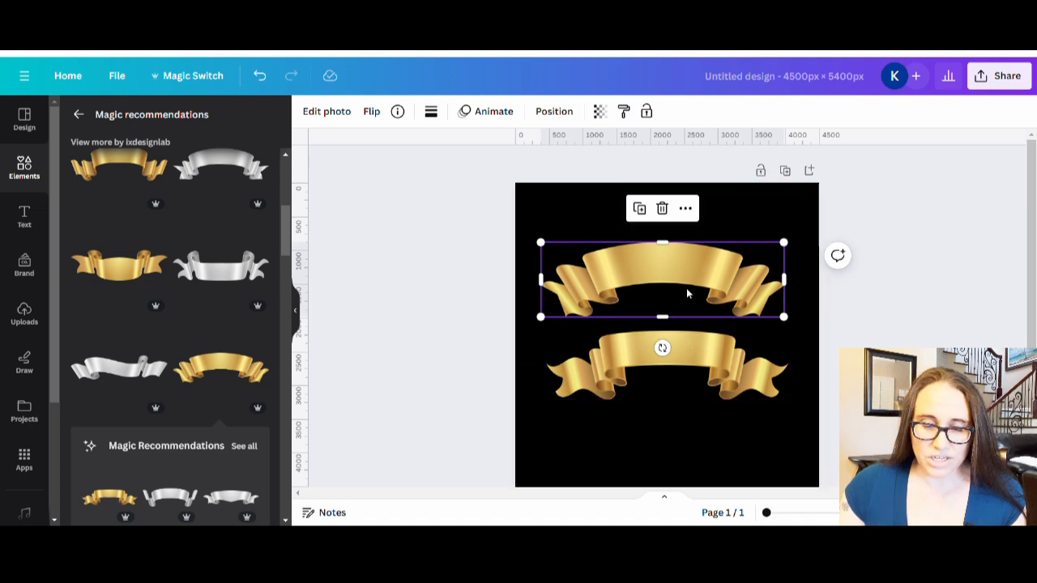
pyautogui.click(671, 370)
pyautogui.press('Delete')
# Step: Return to the "banner" graphics results and add the gently arched pink ribbon with folded ends to the page
pyautogui.scroll(-5, 220, 388)
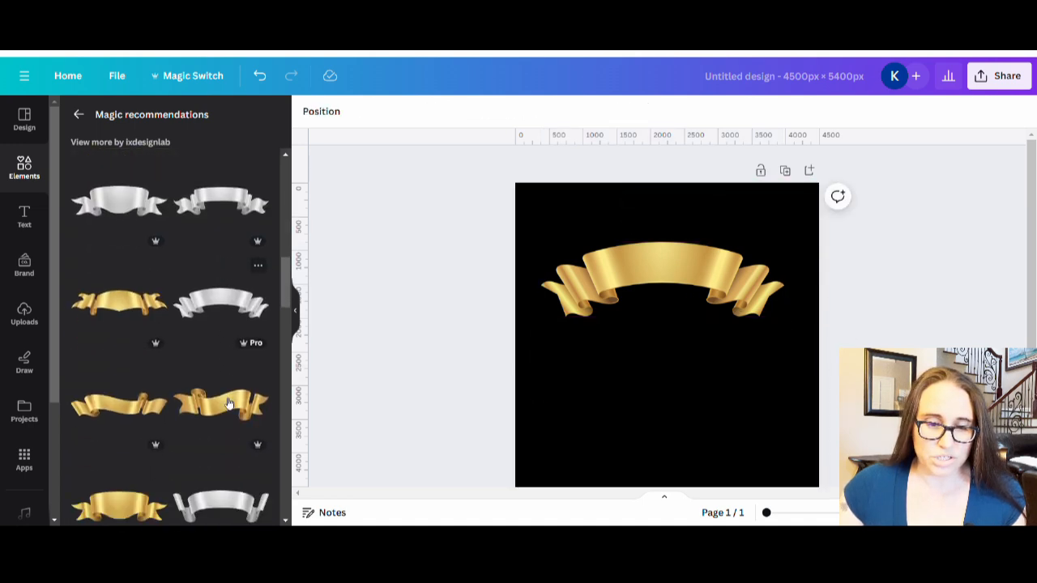
pyautogui.scroll(-3, 230, 403)
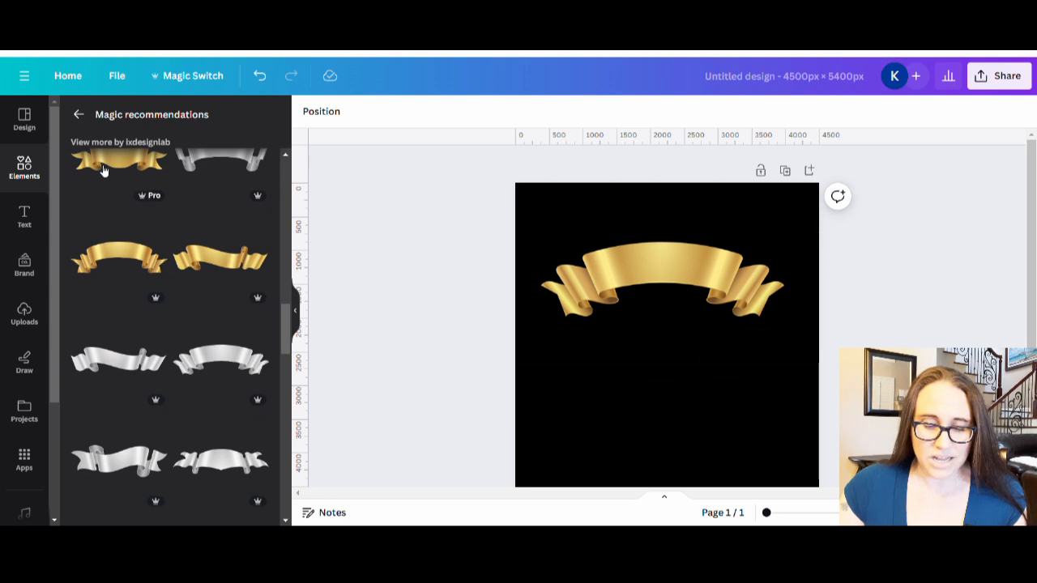
pyautogui.click(78, 113)
pyautogui.scroll(-3, 233, 341)
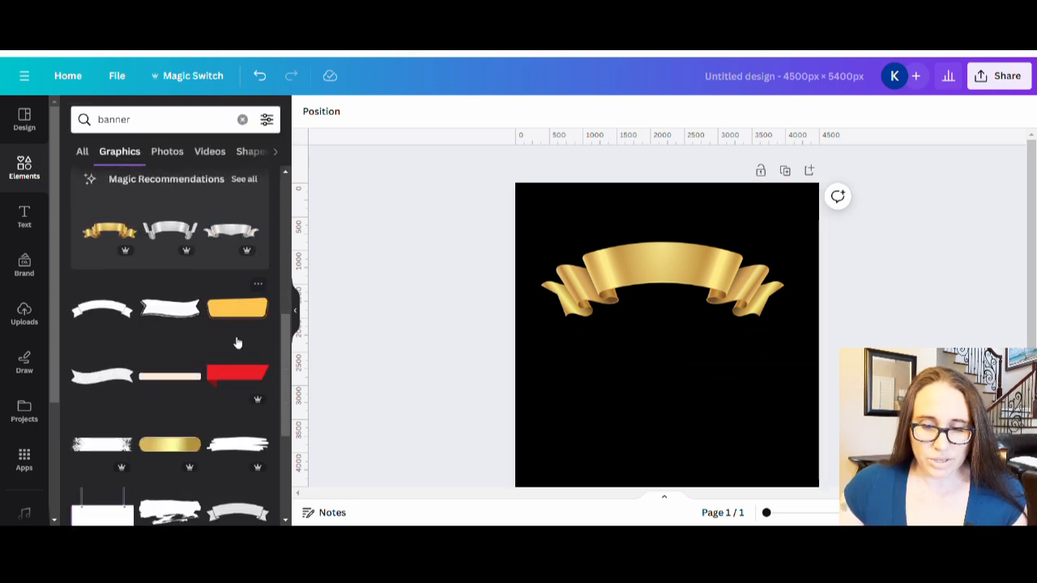
pyautogui.scroll(-6, 210, 340)
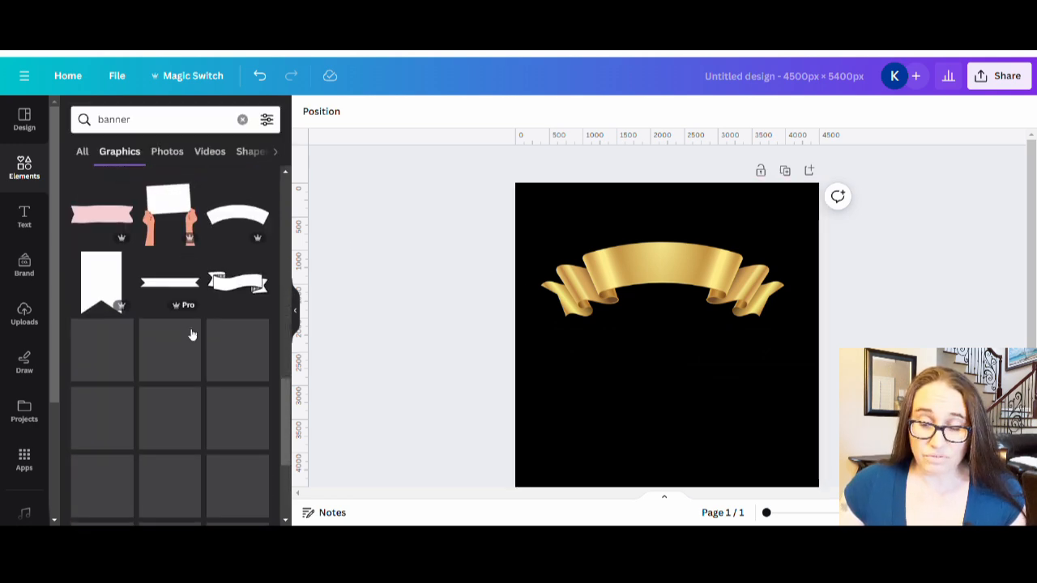
pyautogui.scroll(-5, 203, 348)
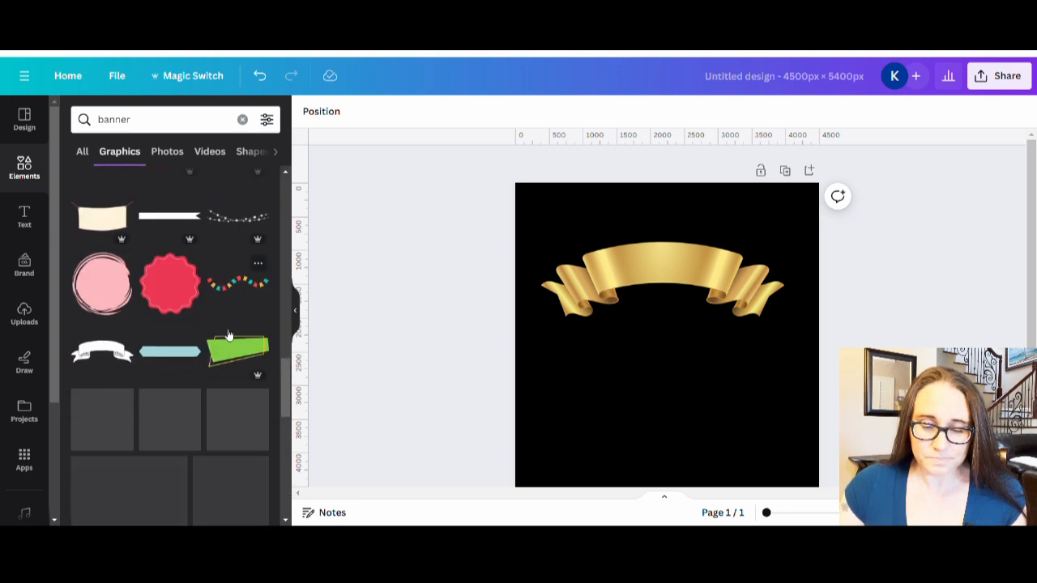
pyautogui.scroll(-2, 205, 374)
pyautogui.scroll(-5, 203, 397)
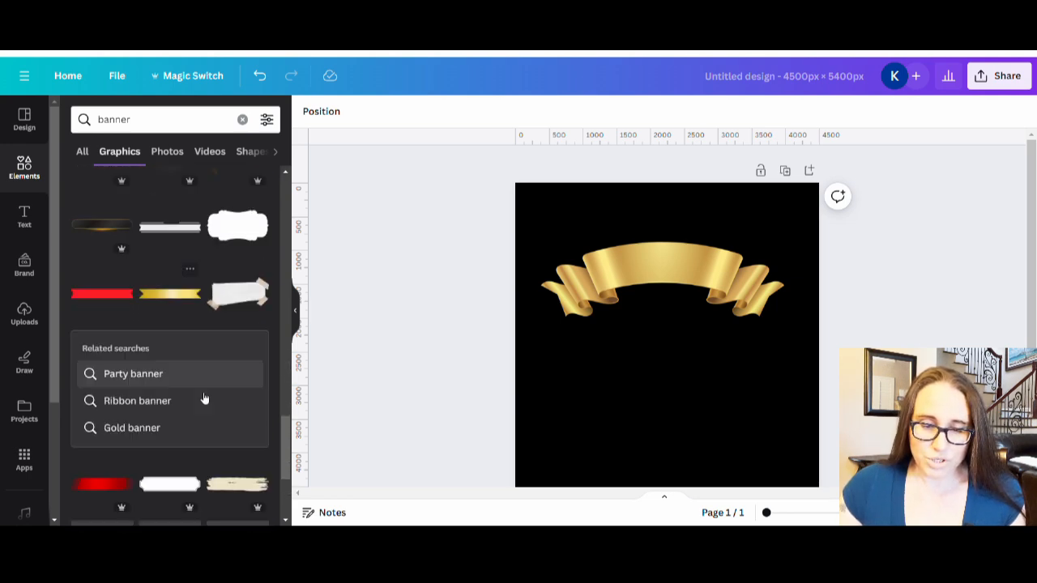
pyautogui.scroll(-2, 198, 381)
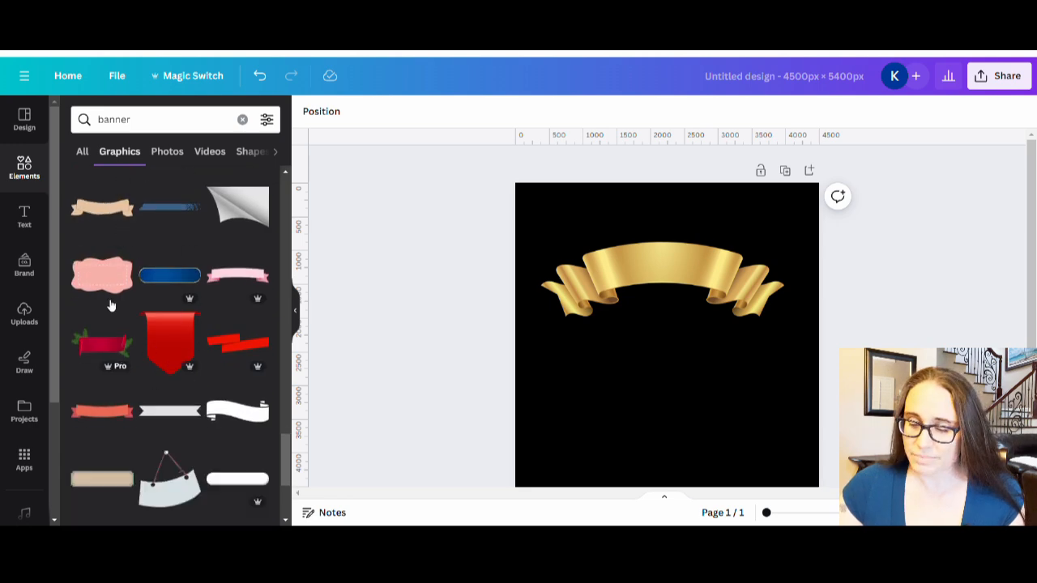
pyautogui.click(243, 277)
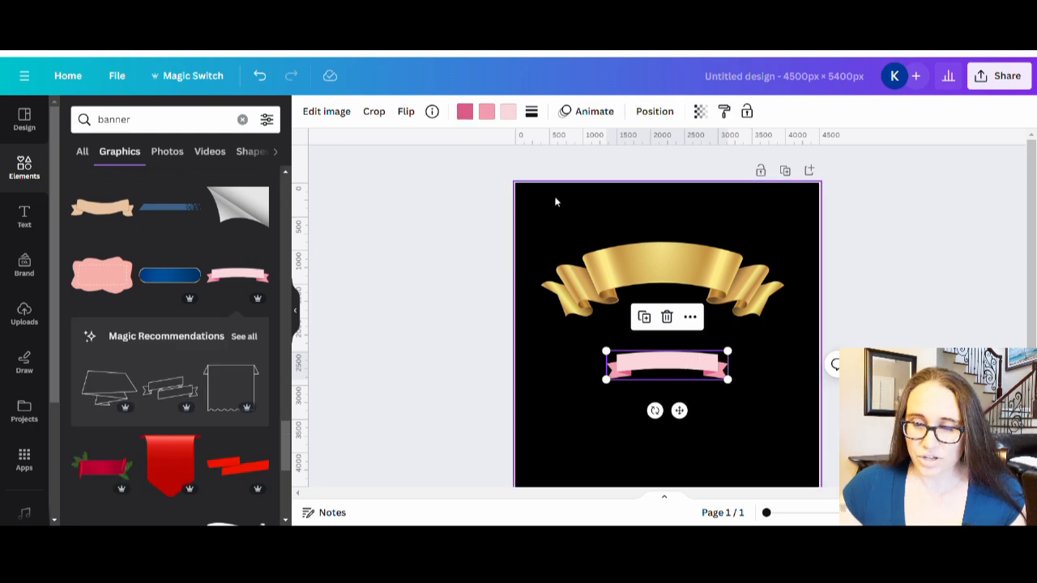
# Step: Recolor the pink ribbon with the gold photo colors, using #f0dc7e for the lightest pink and progressively darker golds for the other two shades
pyautogui.click(507, 111)
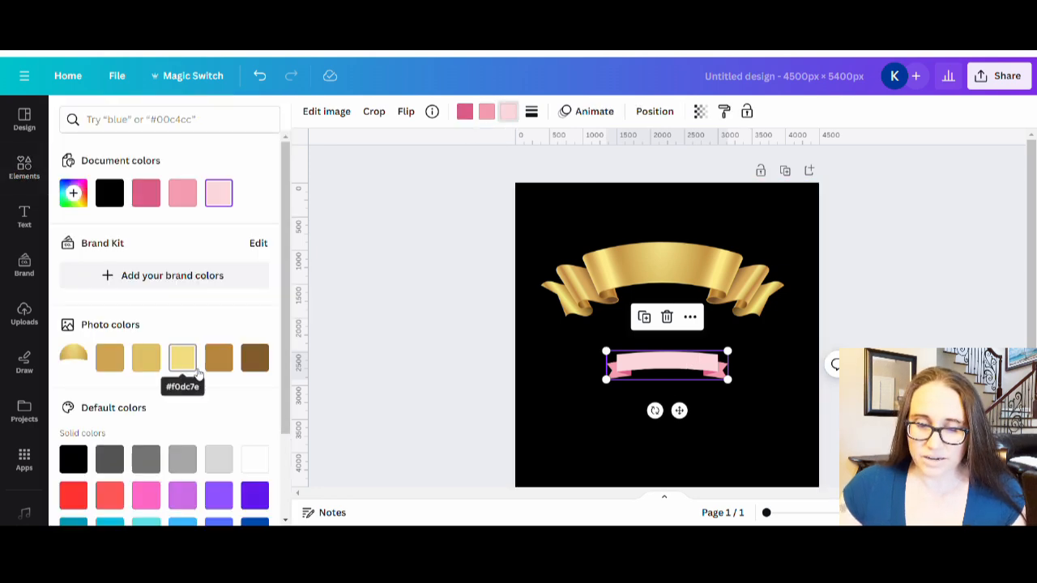
pyautogui.click(196, 367)
pyautogui.click(486, 112)
pyautogui.click(148, 366)
pyautogui.click(464, 111)
pyautogui.click(109, 360)
pyautogui.click(758, 417)
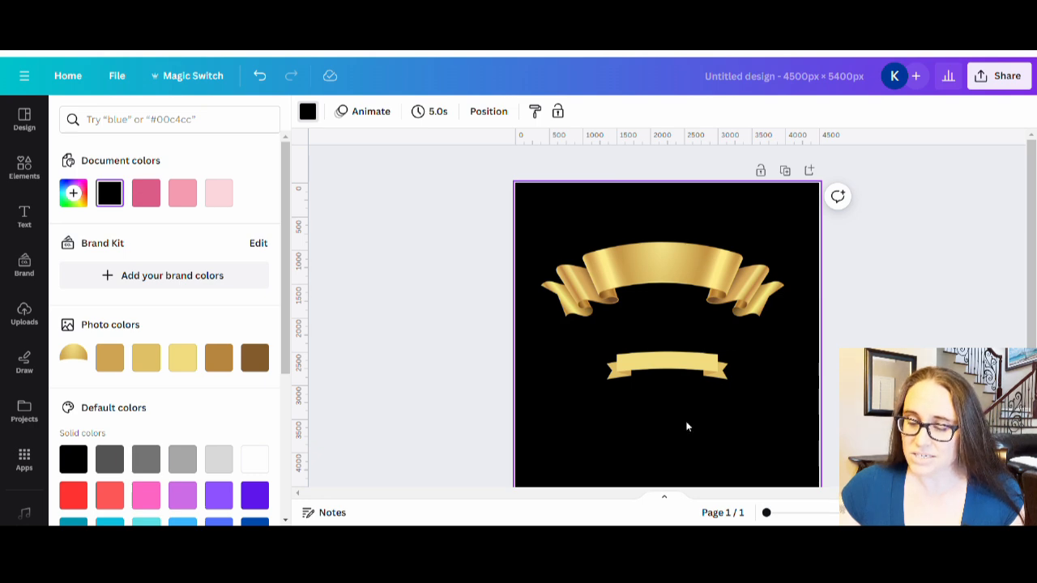
# Step: Enlarge the recolored ribbon to about two thirds of the page width and center it below the arched gold banner
pyautogui.click(692, 365)
pyautogui.moveTo(727, 354); pyautogui.dragTo(812, 330)
pyautogui.moveTo(690, 367); pyautogui.dragTo(653, 362)
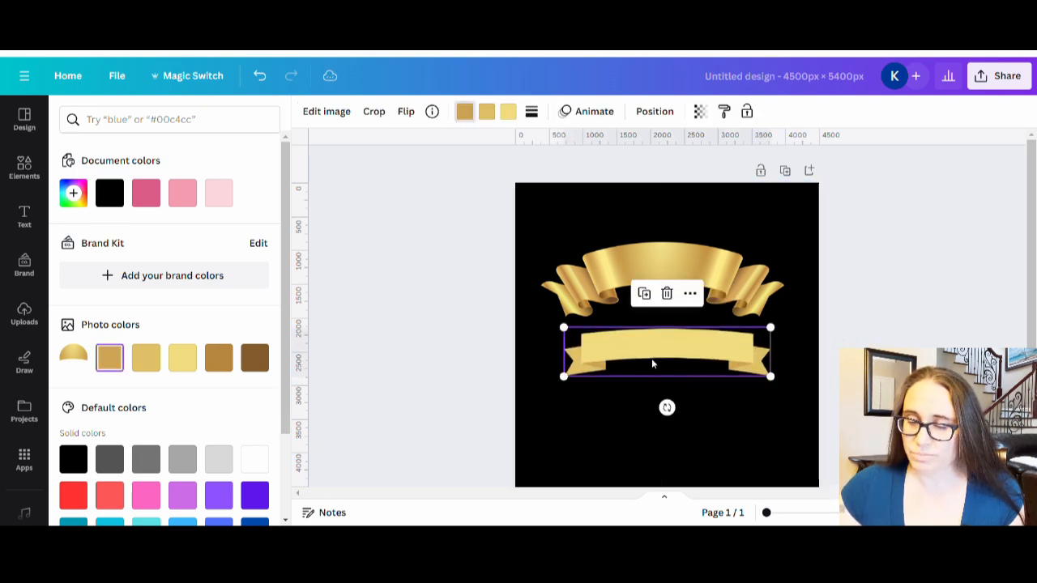
pyautogui.click(720, 430)
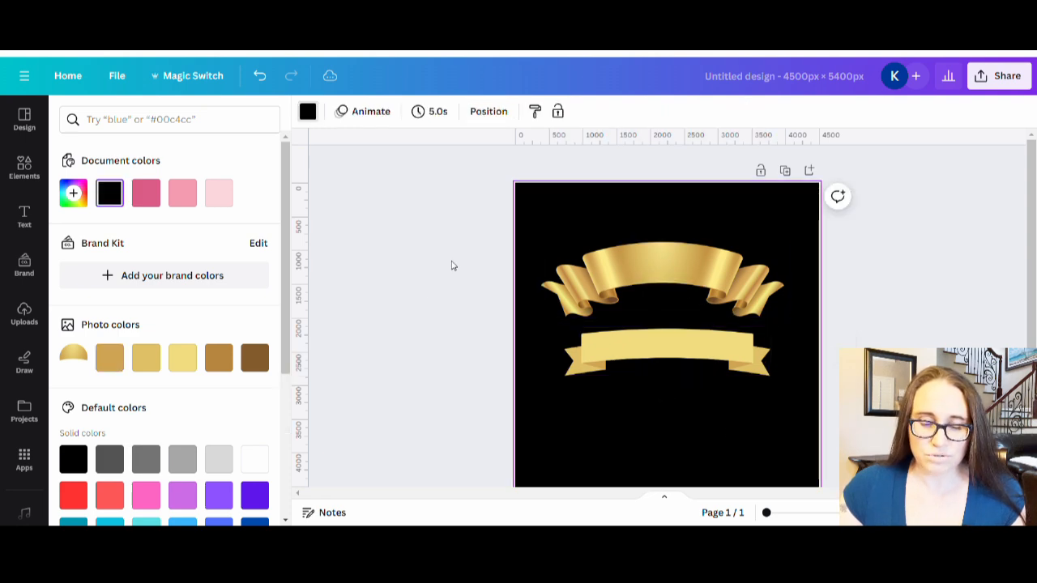
# Step: Look further through the "banner" graphics, and search the graphics for "gold banner" instead
pyautogui.click(409, 295)
pyautogui.scroll(-3, 162, 278)
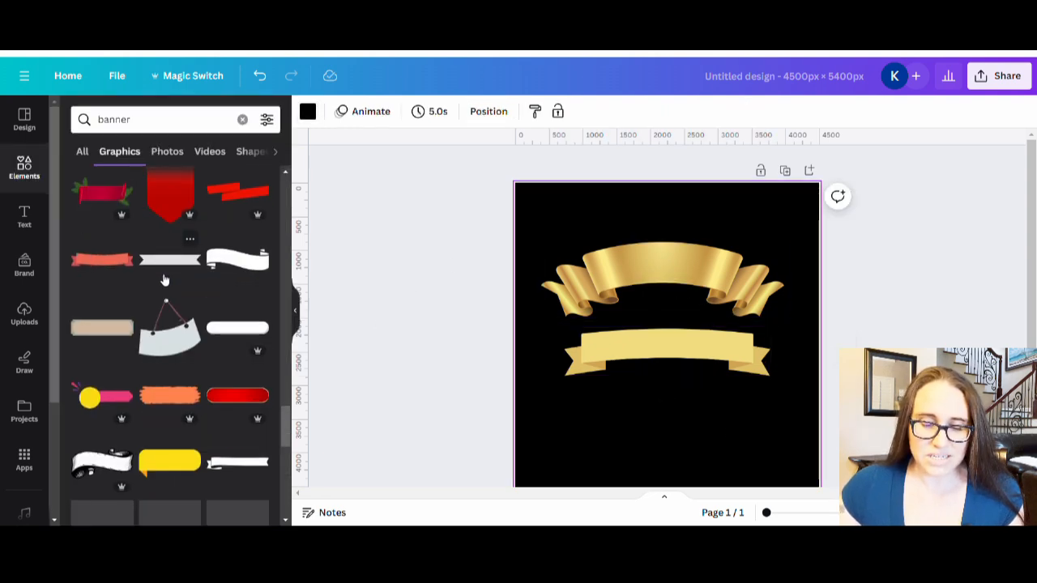
pyautogui.scroll(-5, 150, 306)
pyautogui.scroll(-3, 151, 357)
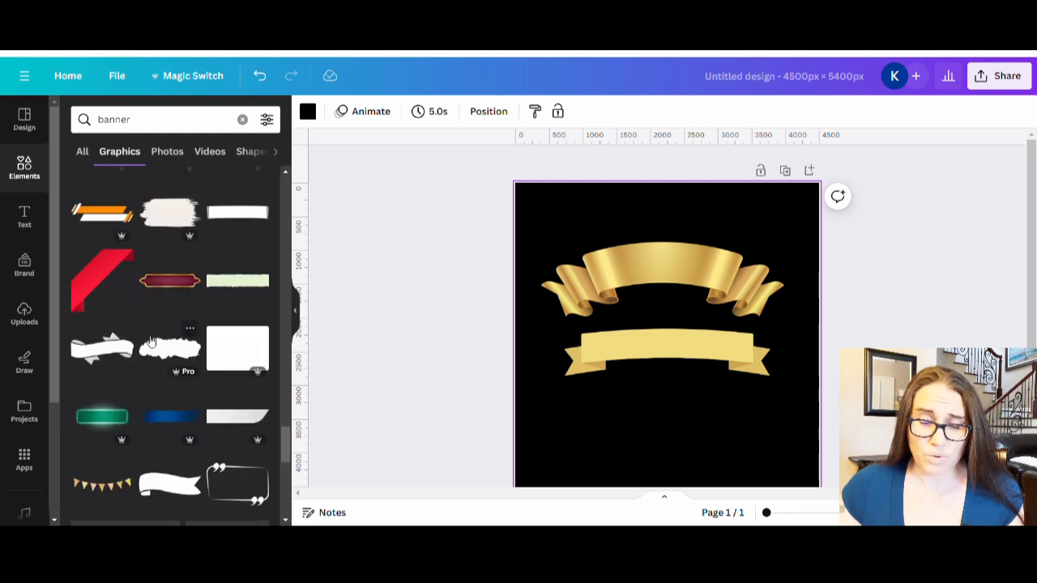
pyautogui.scroll(-7, 150, 364)
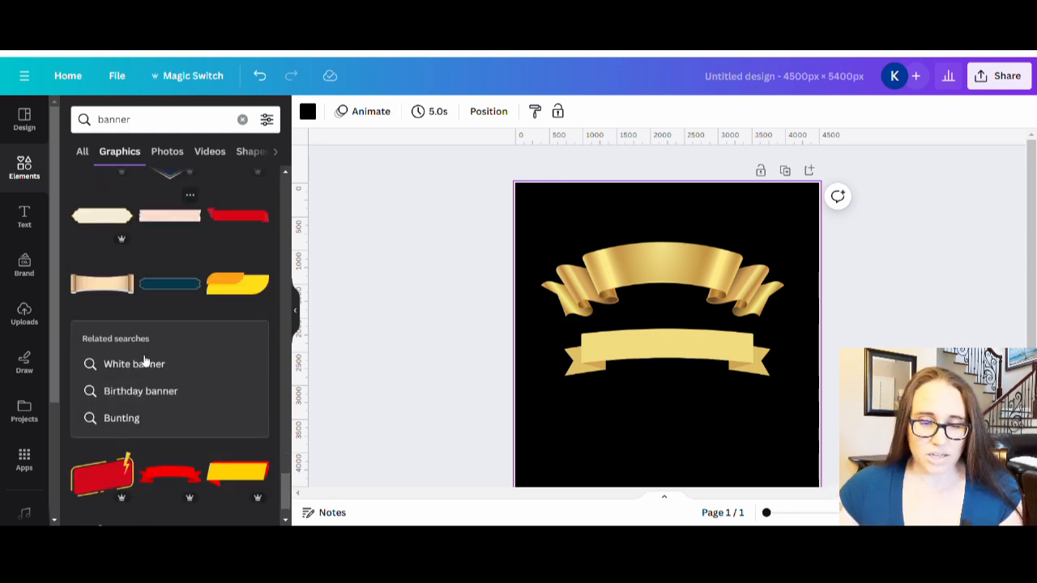
pyautogui.click(102, 121)
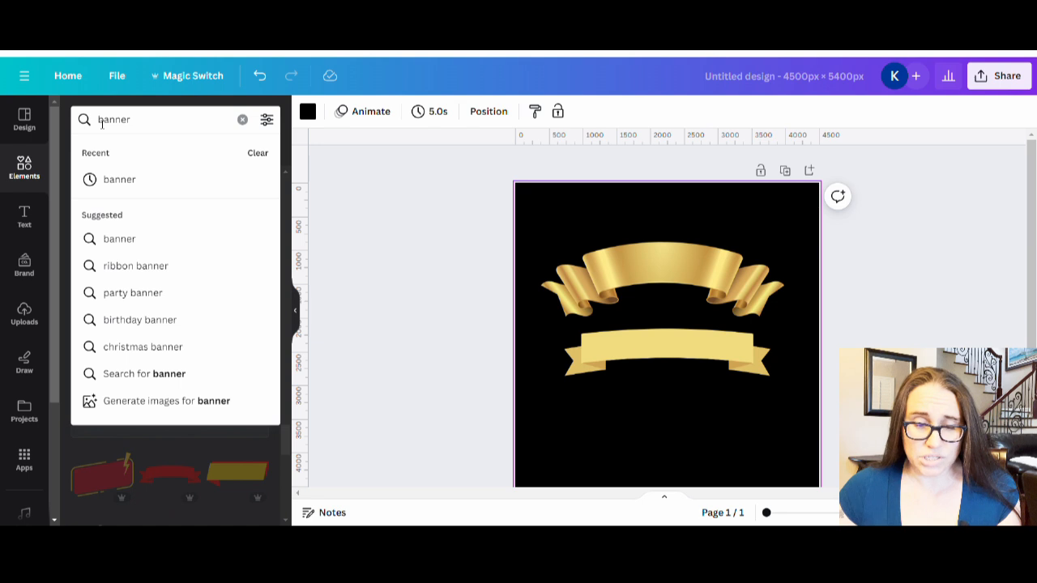
pyautogui.press('Escape')
pyautogui.write('gold')
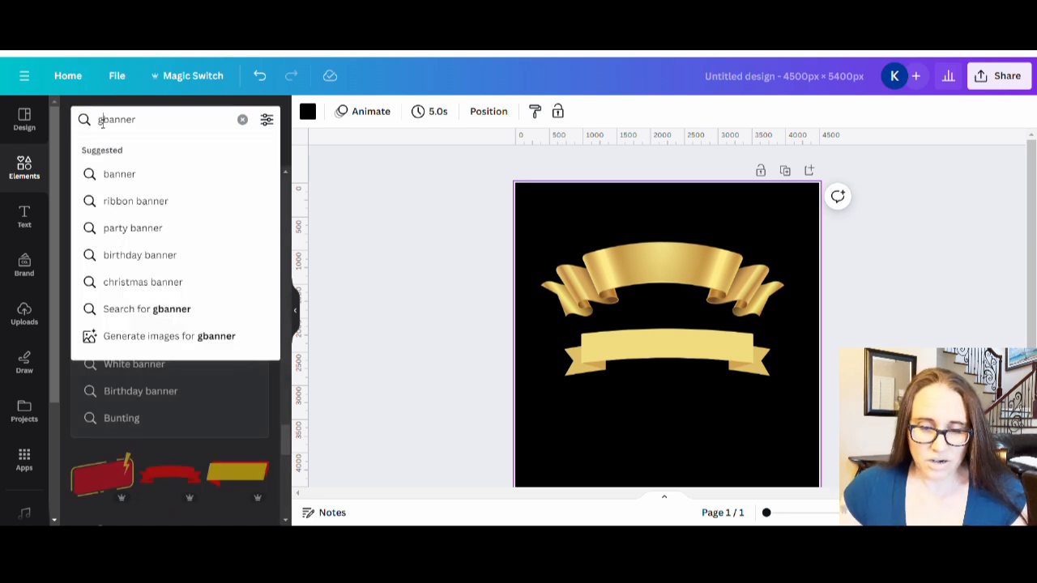
pyautogui.press('Return')
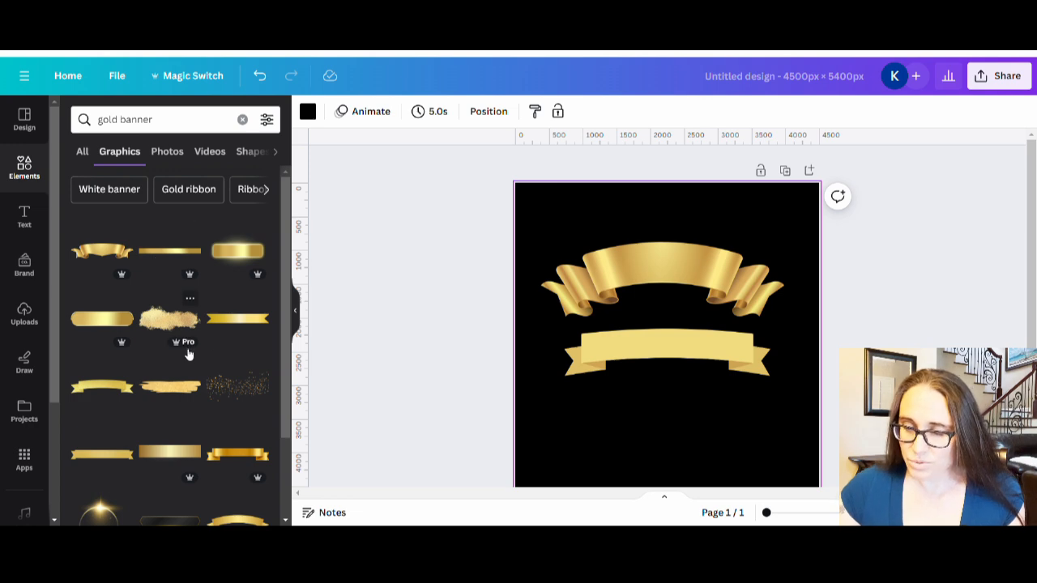
# Step: Place the glittery gold ribbon with folded ends at the page's upper edge and delete the recolored flat gold ribbon
pyautogui.click(92, 386)
pyautogui.moveTo(615, 358); pyautogui.dragTo(625, 236)
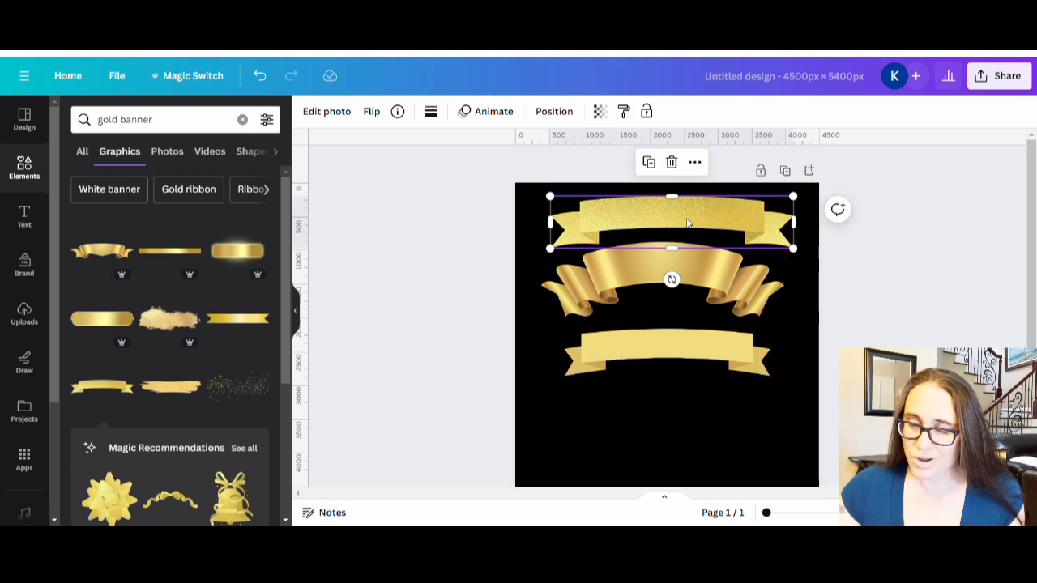
pyautogui.click(714, 356)
pyautogui.press('Delete')
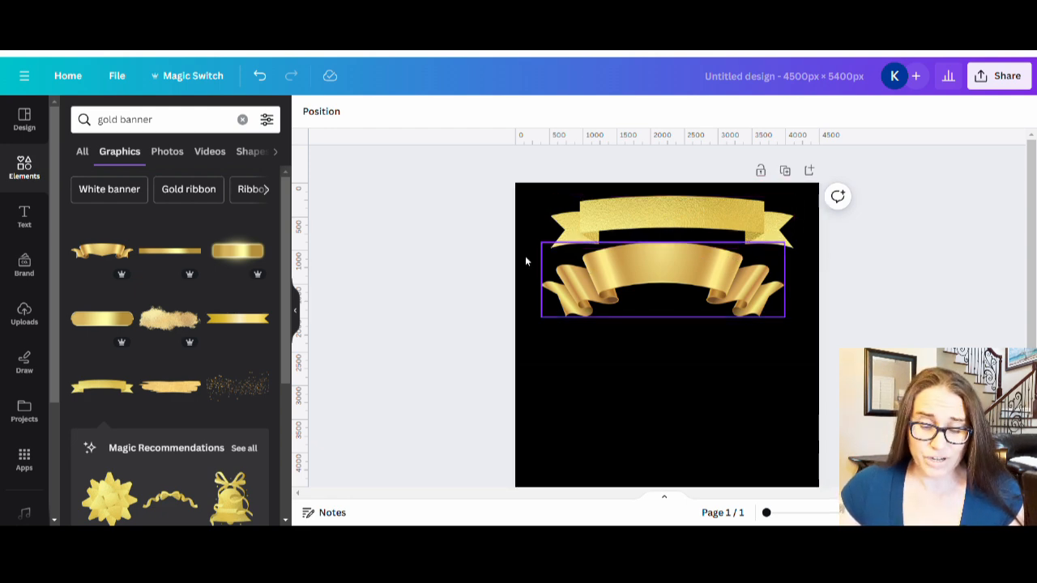
# Step: Add the smooth arched gold ribbon with forked ends from the results and center it below the curled gold banner
pyautogui.scroll(-3, 142, 349)
pyautogui.scroll(-1, 182, 251)
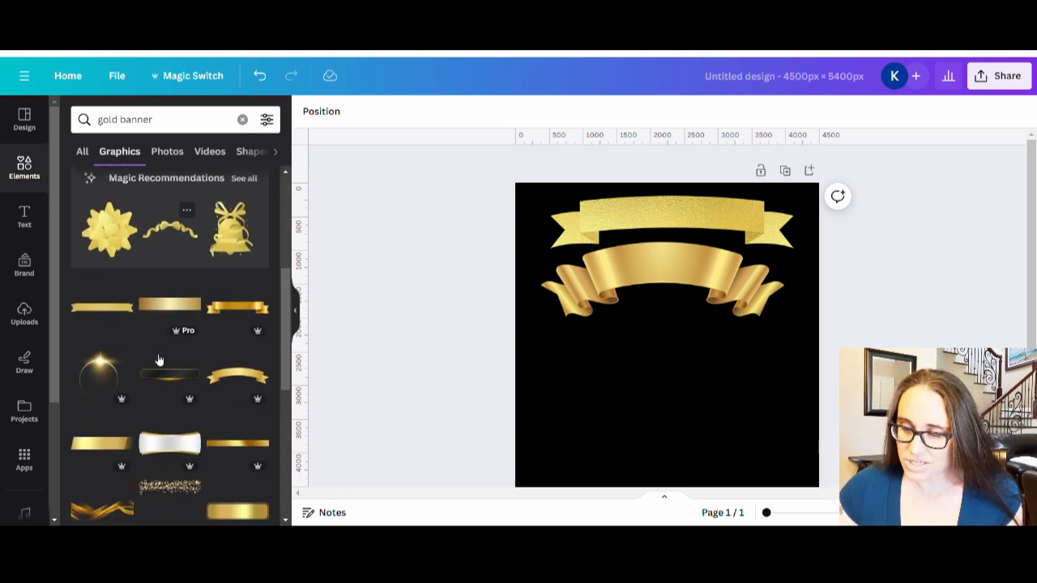
pyautogui.click(234, 387)
pyautogui.moveTo(727, 350); pyautogui.dragTo(685, 378)
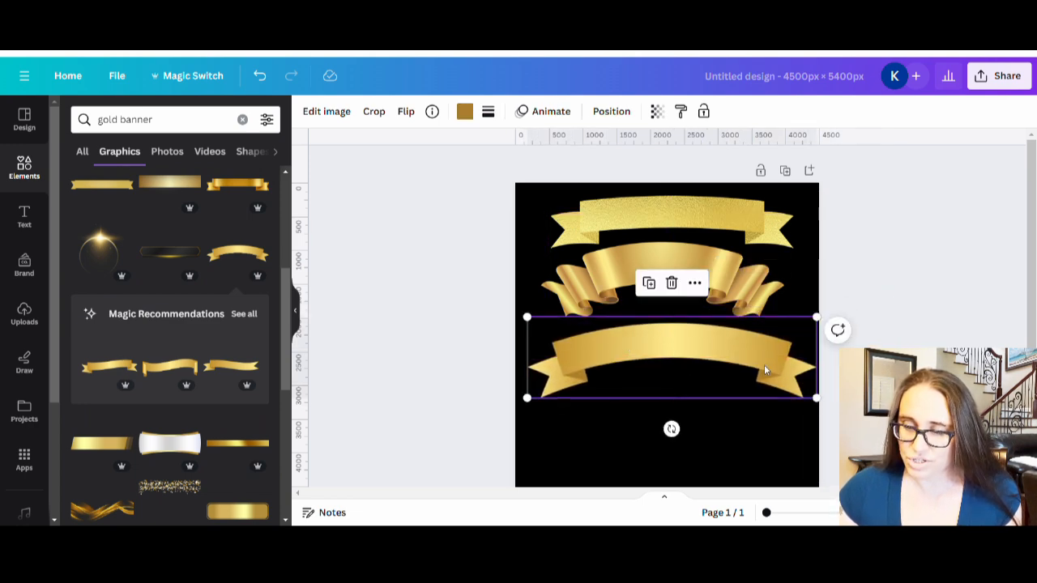
# Step: Delete the glittery ribbon and the curled gold banner, and move the smooth arched ribbon up near the page's upper edge
pyautogui.click(595, 231)
pyautogui.press('Delete')
pyautogui.click(599, 263)
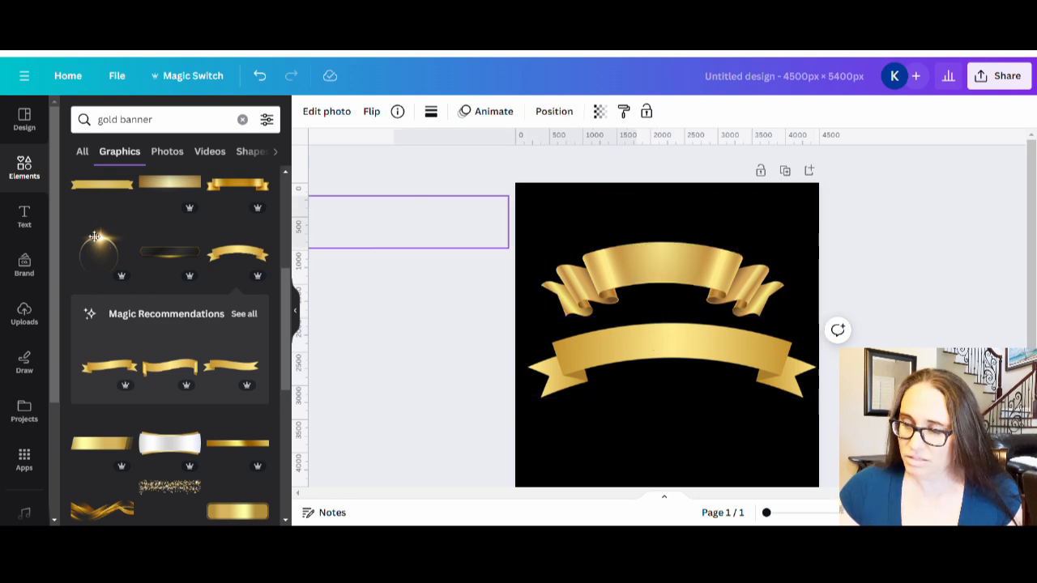
pyautogui.press('Delete')
pyautogui.moveTo(746, 369); pyautogui.dragTo(746, 253)
pyautogui.click(742, 337)
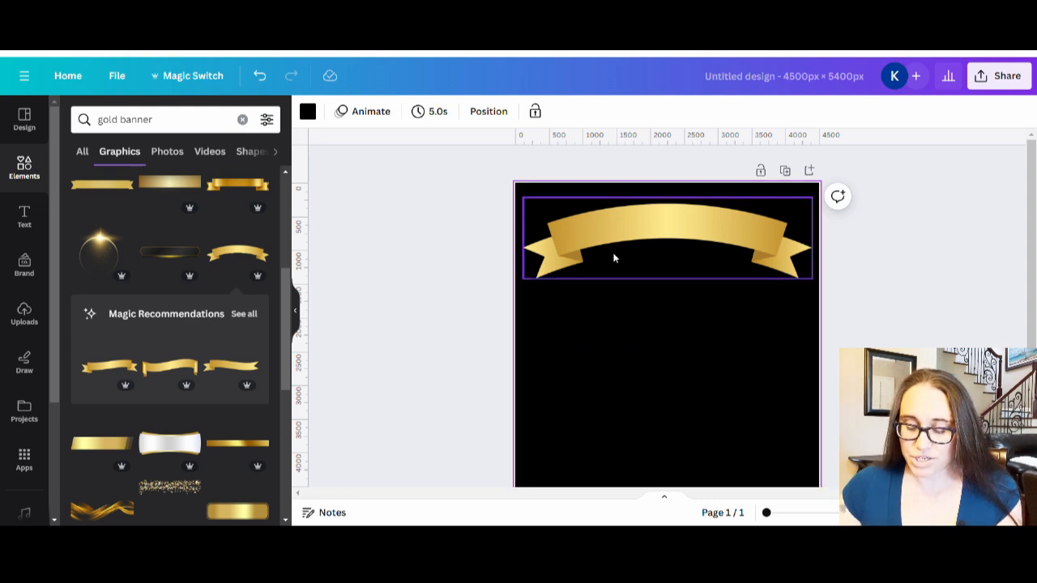
# Step: Add the text "St. Patrick's Day", place it on the gold ribbon and enlarge it to size 252
pyautogui.press('t')
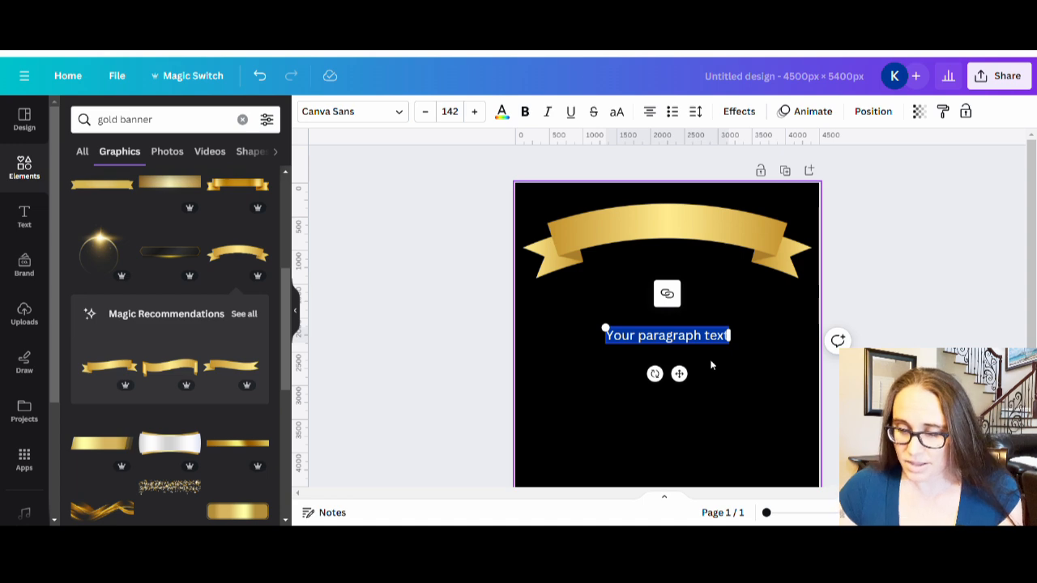
pyautogui.write('St. Patrick')
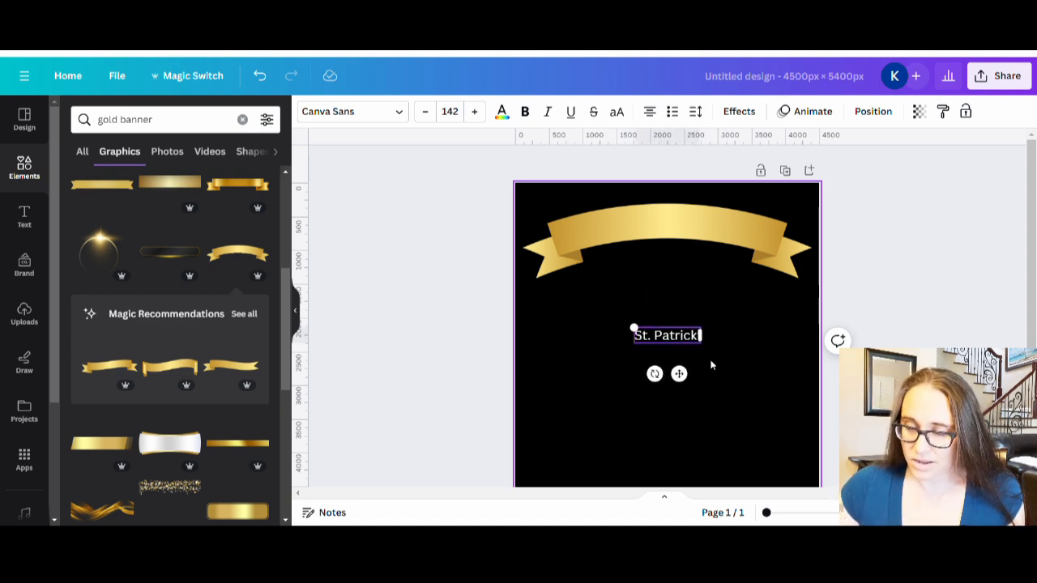
pyautogui.write("'s Day")
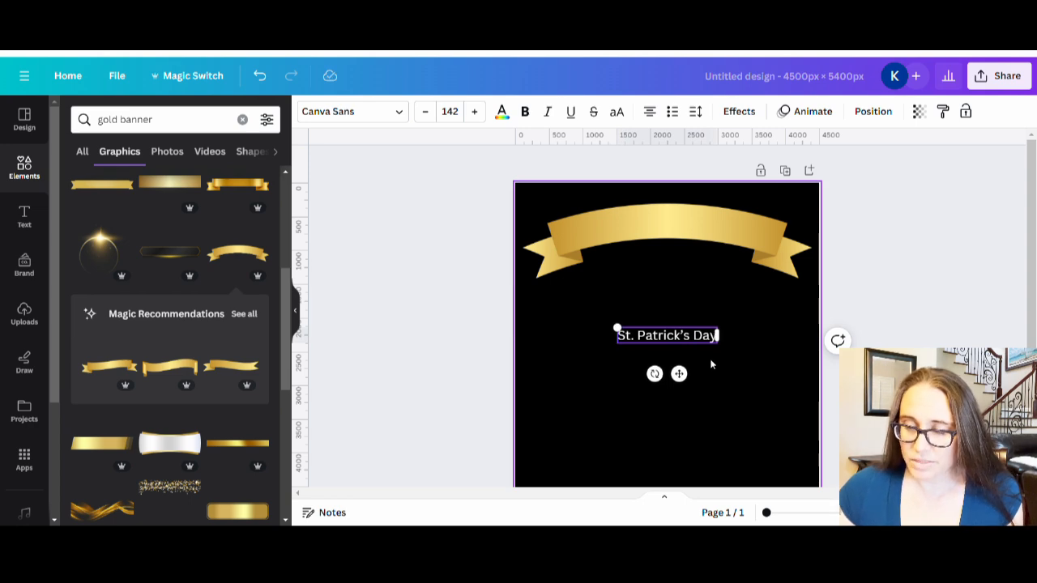
pyautogui.click(711, 364)
pyautogui.moveTo(689, 342); pyautogui.dragTo(680, 229)
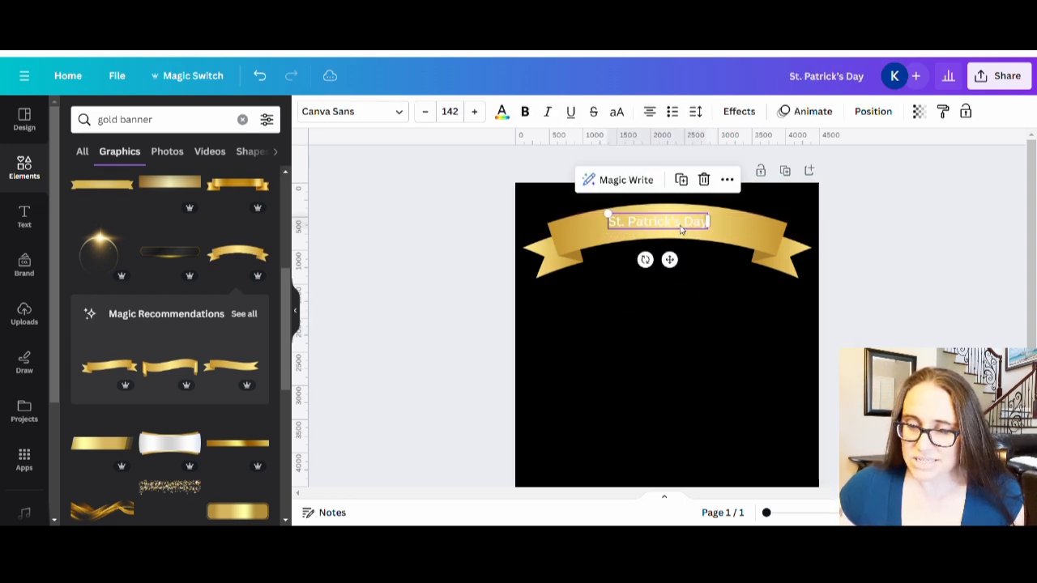
pyautogui.moveTo(611, 217); pyautogui.dragTo(540, 203)
pyautogui.moveTo(709, 230); pyautogui.dragTo(692, 231)
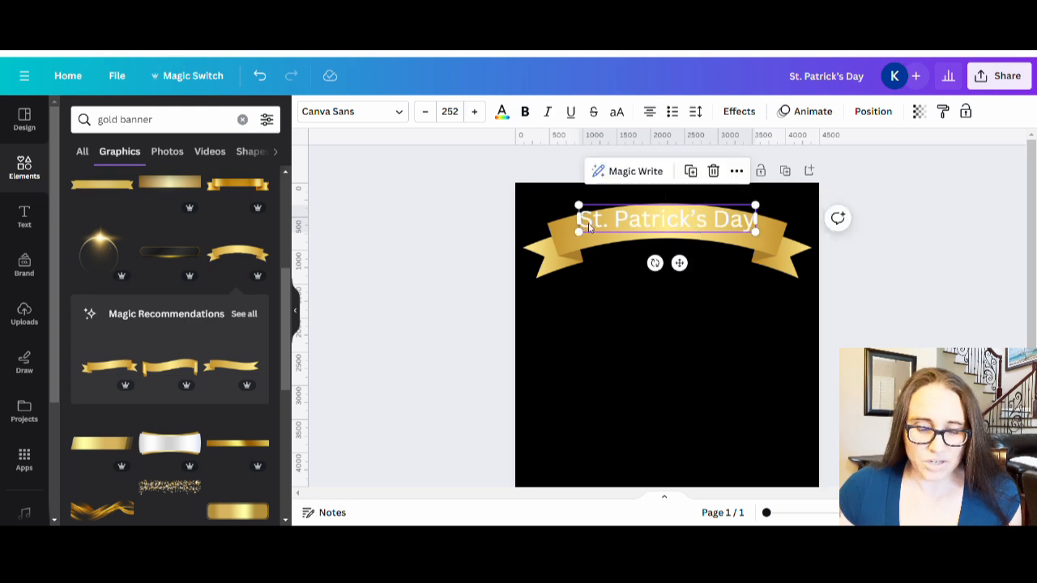
# Step: Color the "St. Patrick's Day" text dark green #096B0A and center it slightly lower on the ribbon
pyautogui.click(502, 114)
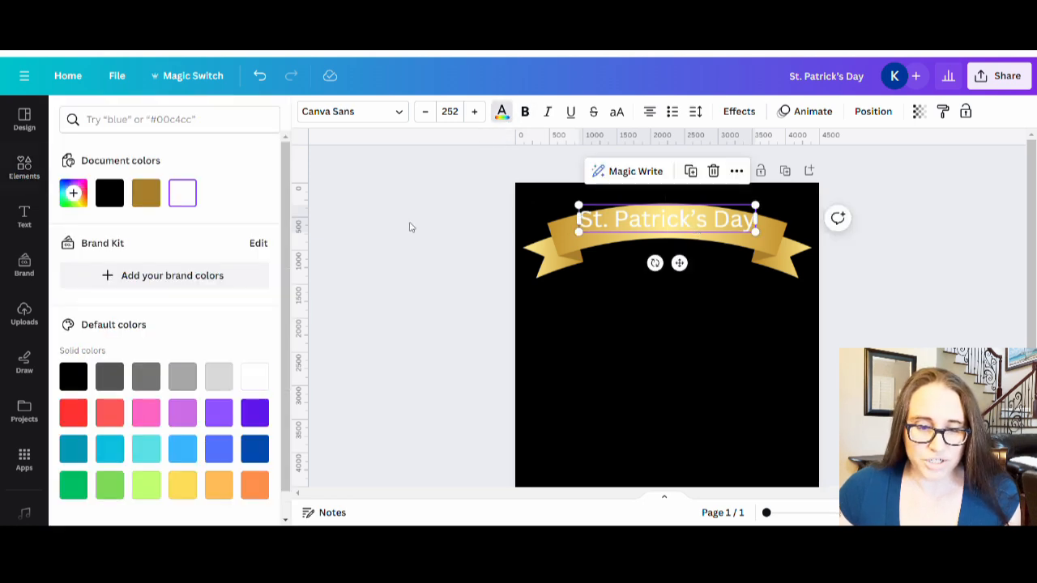
pyautogui.click(77, 480)
pyautogui.click(73, 193)
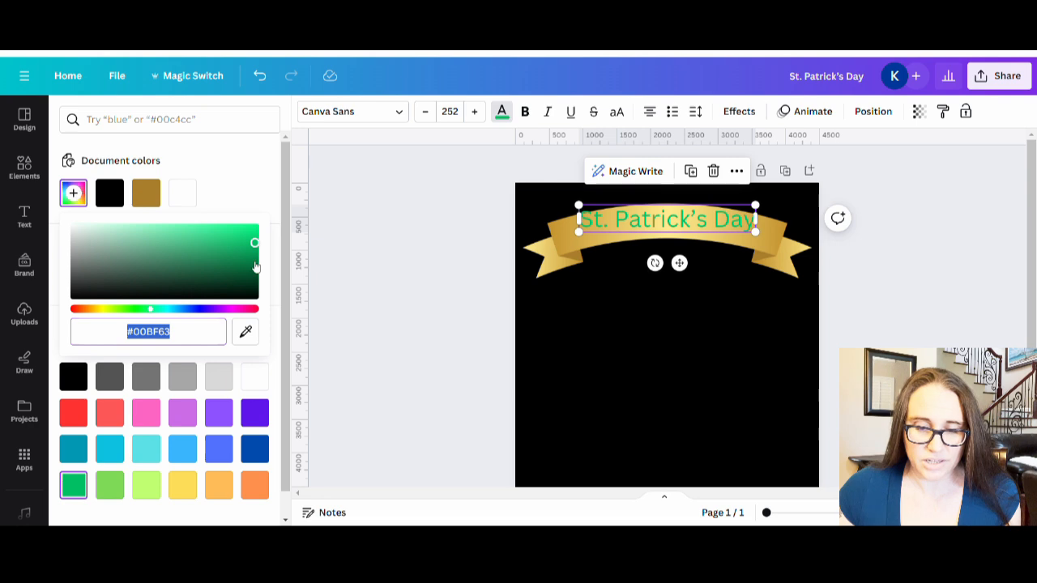
pyautogui.click(251, 260)
pyautogui.moveTo(143, 309); pyautogui.dragTo(139, 314)
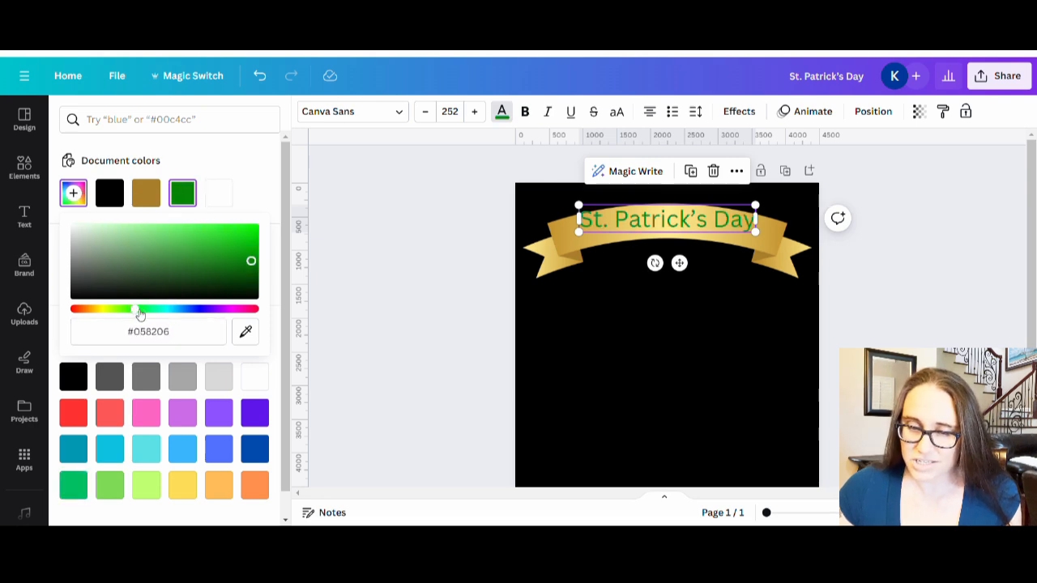
pyautogui.moveTo(258, 265); pyautogui.dragTo(243, 267)
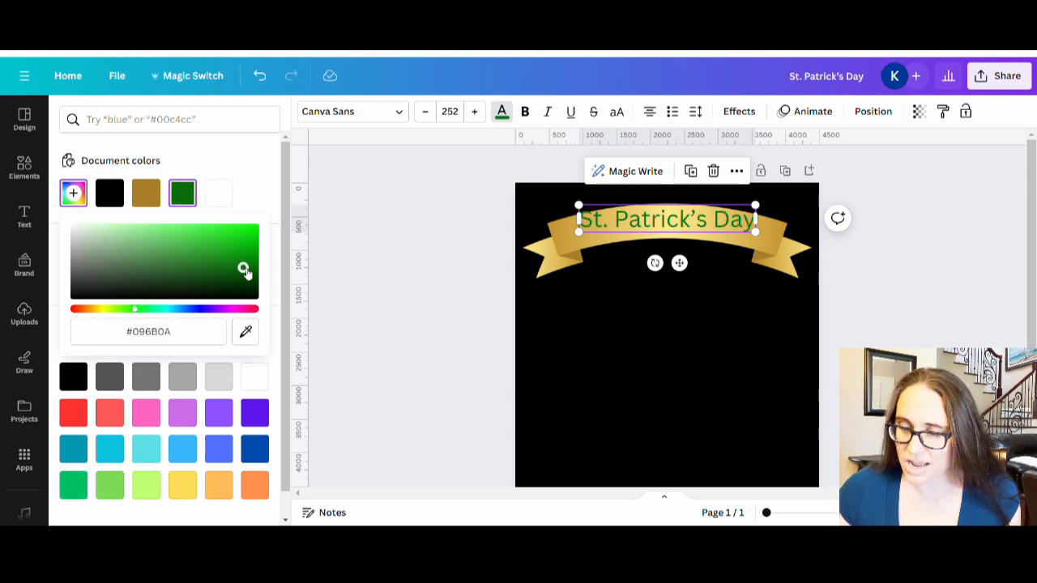
pyautogui.click(686, 344)
pyautogui.click(682, 230)
pyautogui.moveTo(682, 230); pyautogui.dragTo(687, 233)
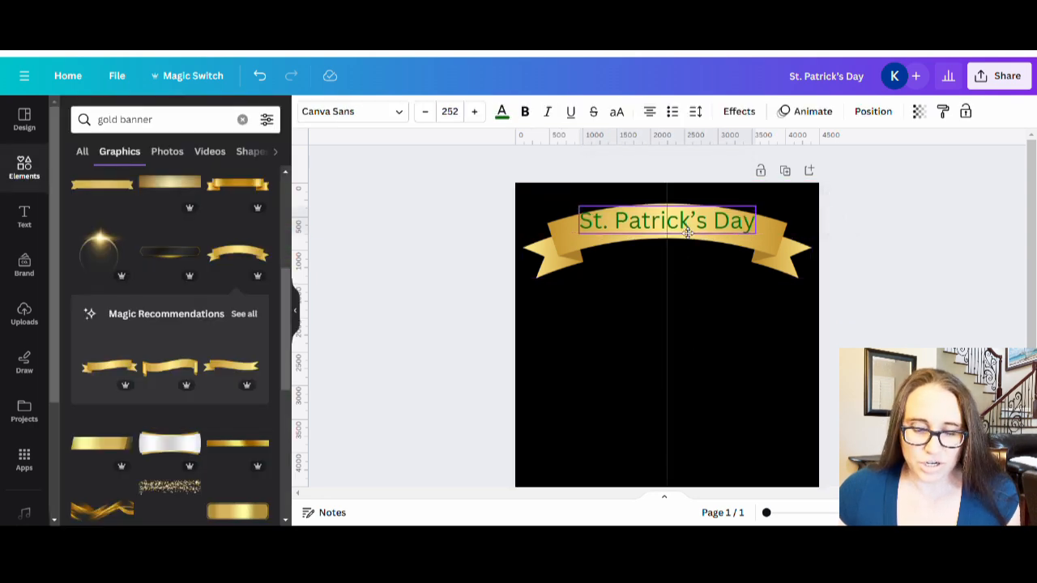
# Step: Apply the Curve text effect with a value of 19 to "St. Patrick's Day" and make the text bold
pyautogui.click(739, 111)
pyautogui.scroll(-1, 162, 453)
pyautogui.click(177, 470)
pyautogui.scroll(-1, 186, 437)
pyautogui.click(189, 504)
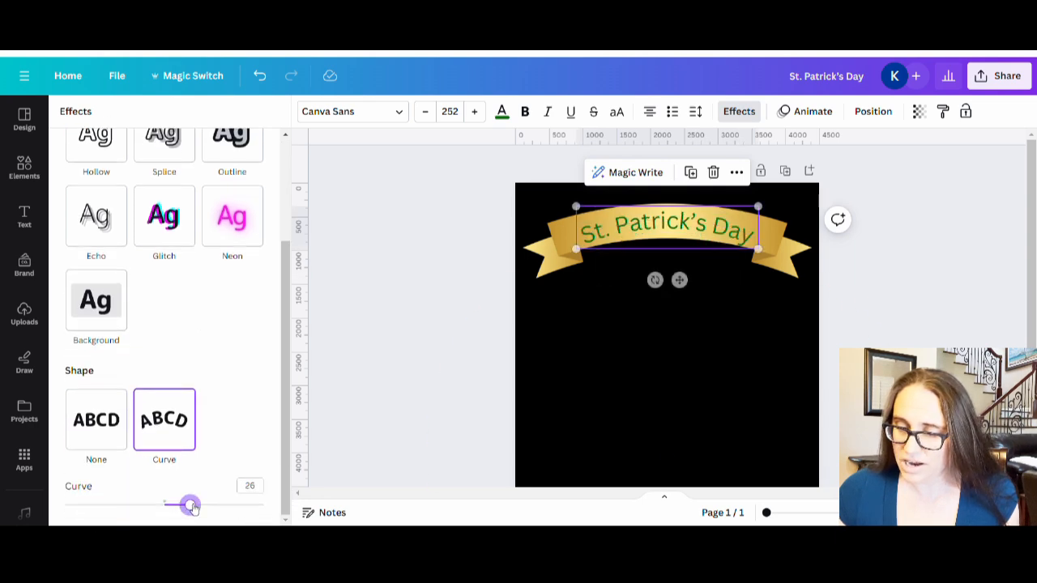
pyautogui.moveTo(192, 508); pyautogui.dragTo(184, 506)
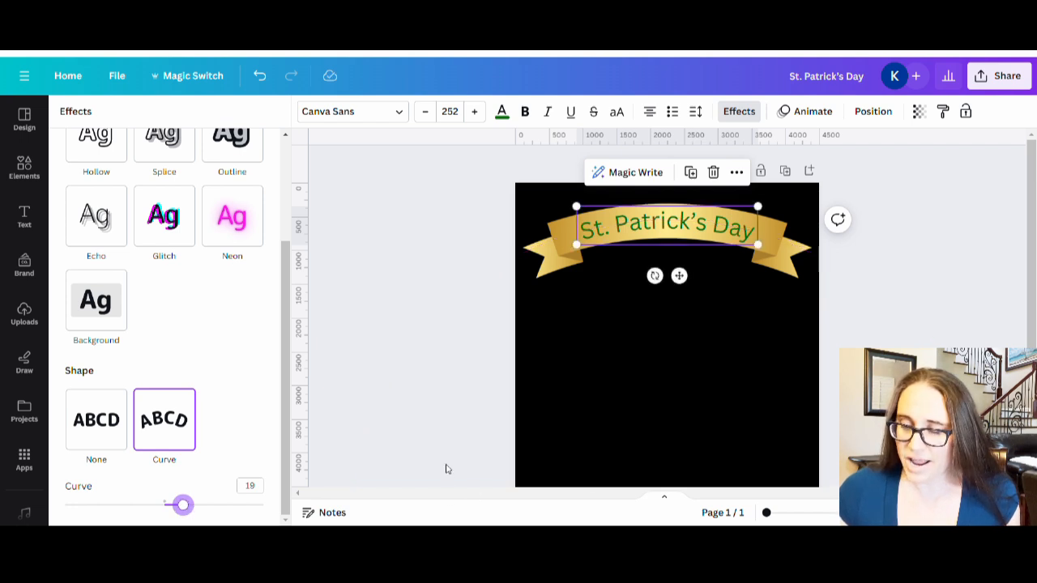
pyautogui.click(523, 111)
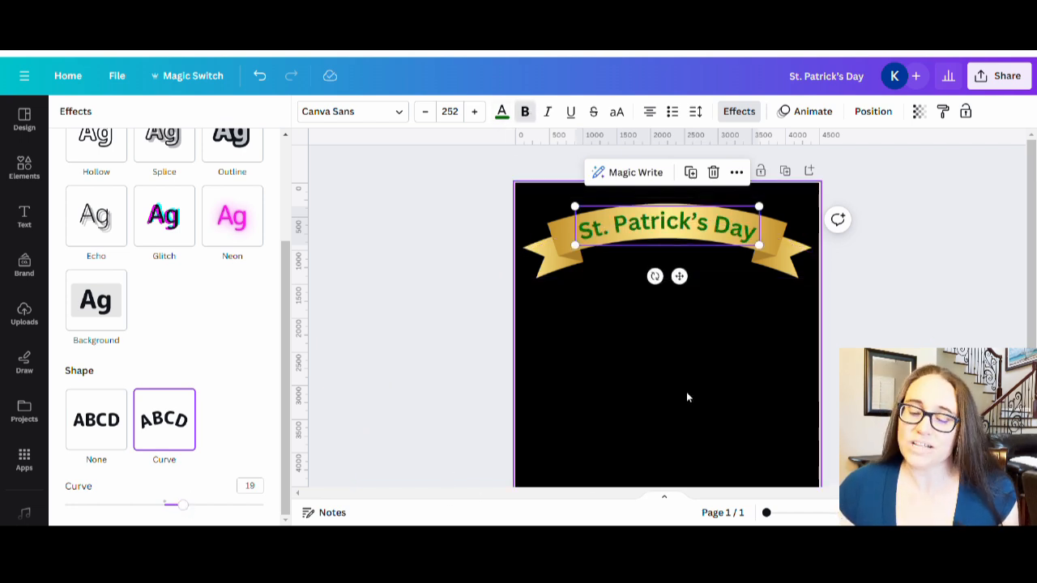
pyautogui.click(685, 395)
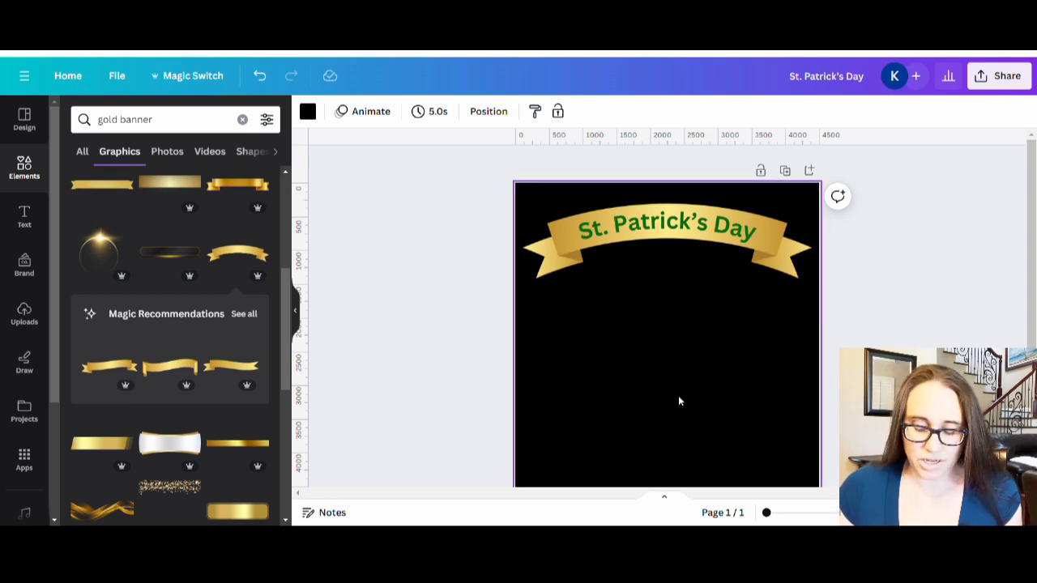
# Step: Search the graphics for "beer"
pyautogui.click(162, 122)
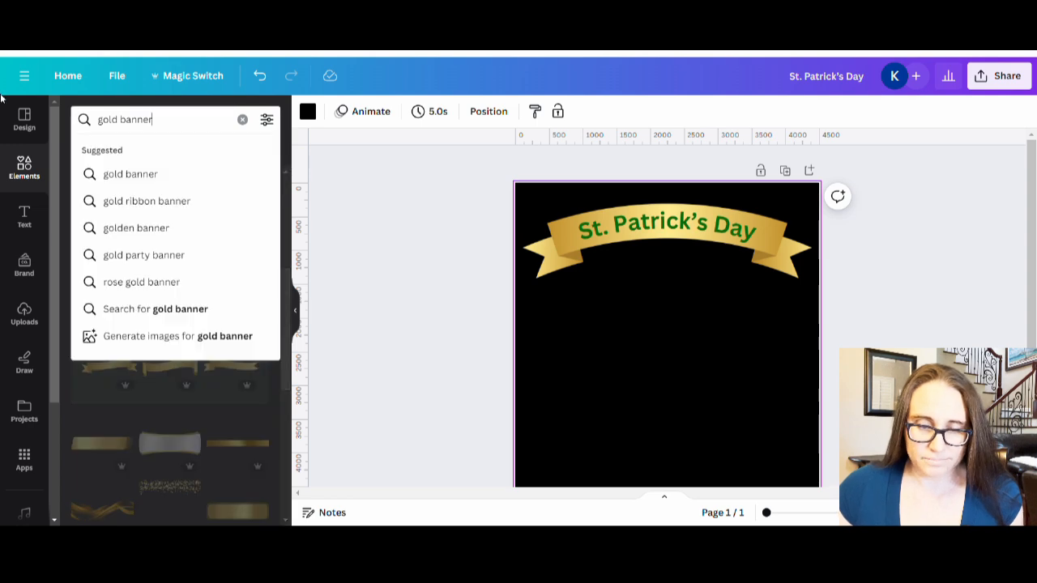
pyautogui.moveTo(160, 127); pyautogui.dragTo(118, 120)
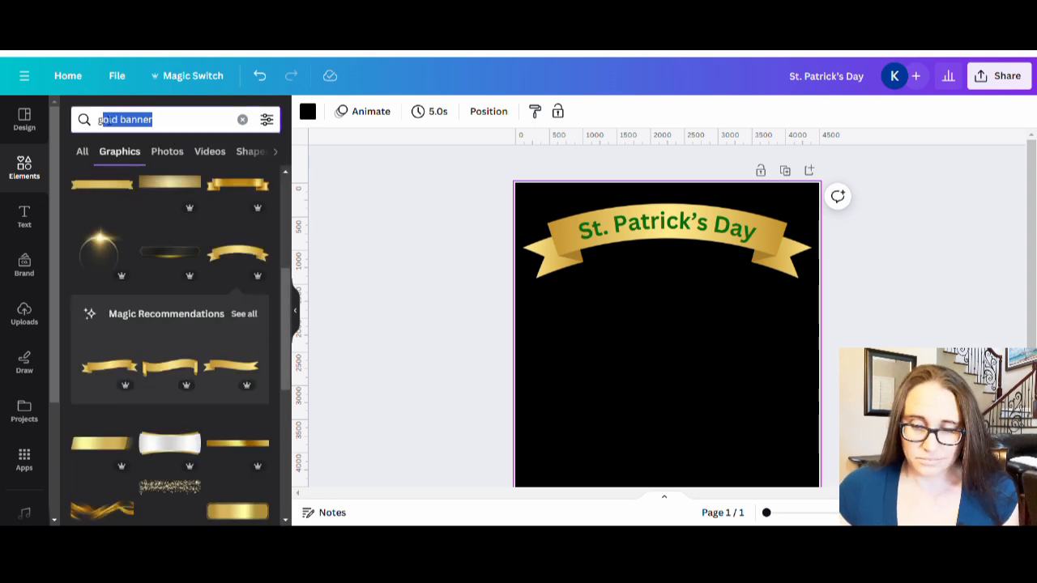
pyautogui.write('beer')
pyautogui.press('Return')
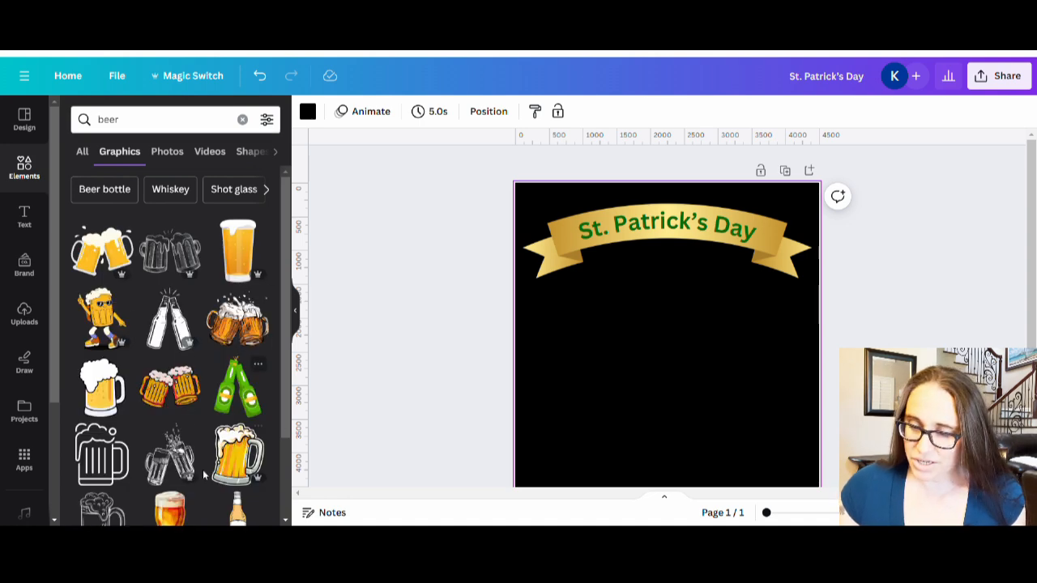
# Step: Add the two clinking orange beer mugs with splashing foam, scaled to about three quarters of the page width, centered below the ribbon
pyautogui.click(240, 337)
pyautogui.moveTo(652, 376)
pyautogui.mouseDown()
pyautogui.moveTo(636, 355)
pyautogui.moveTo(651, 368)
pyautogui.mouseUp()
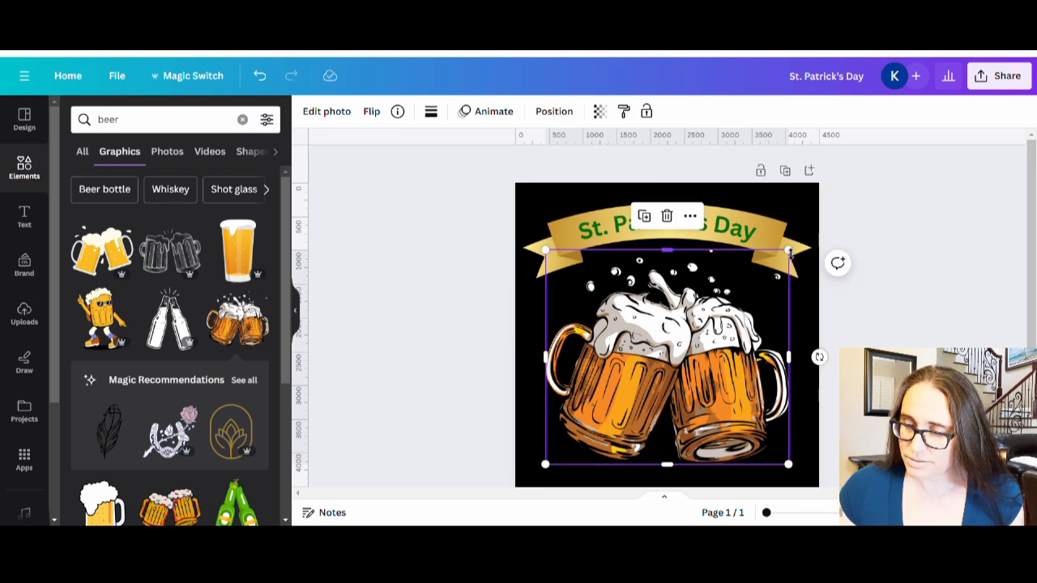
pyautogui.moveTo(793, 253); pyautogui.dragTo(771, 267)
pyautogui.moveTo(705, 360); pyautogui.dragTo(714, 354)
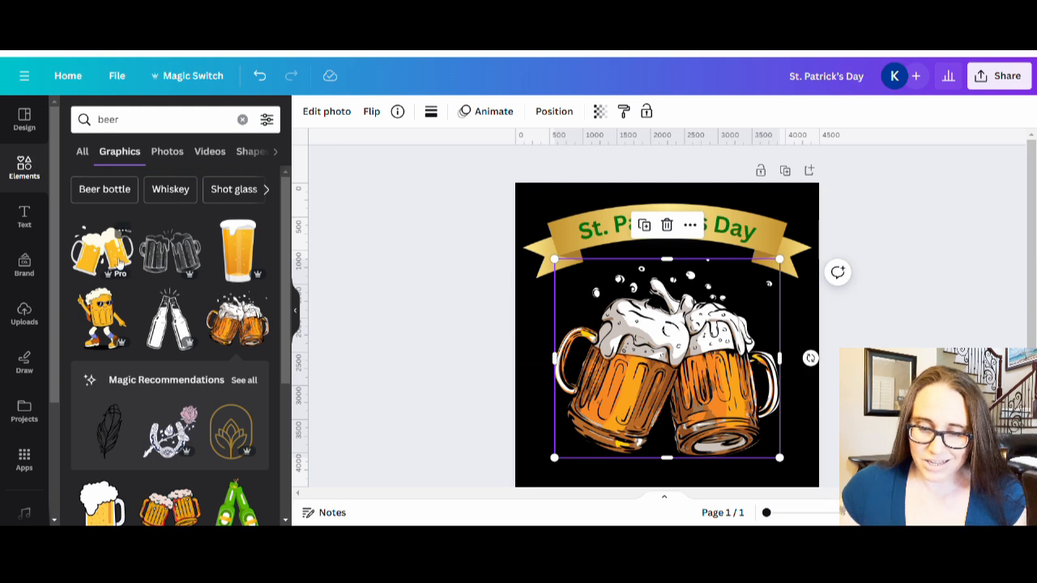
# Step: Look through the beer graphics for other clinking mug illustrations that could suit the design
pyautogui.scroll(-3, 185, 247)
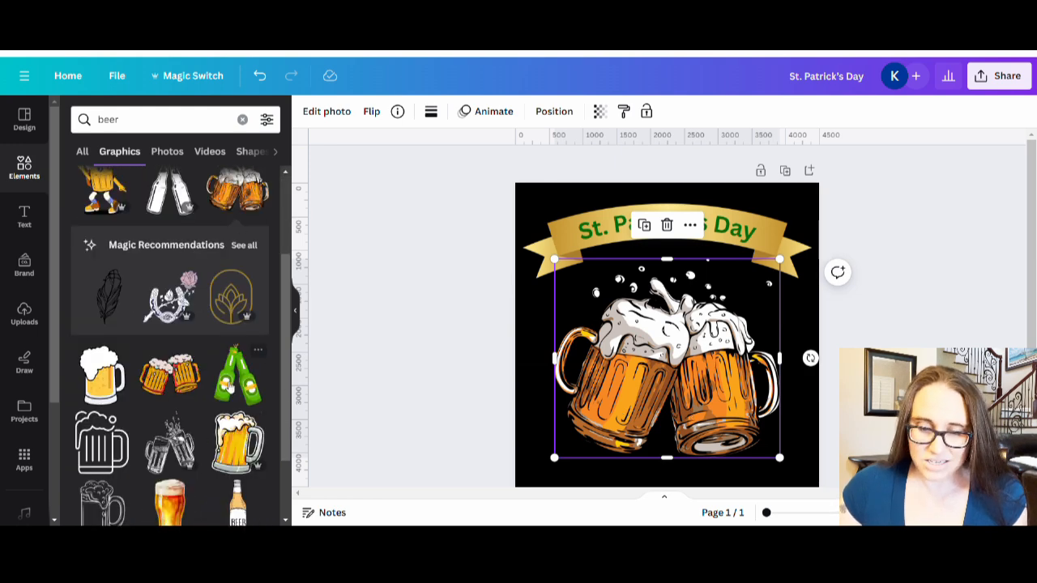
pyautogui.scroll(-2, 165, 394)
pyautogui.scroll(-2, 259, 376)
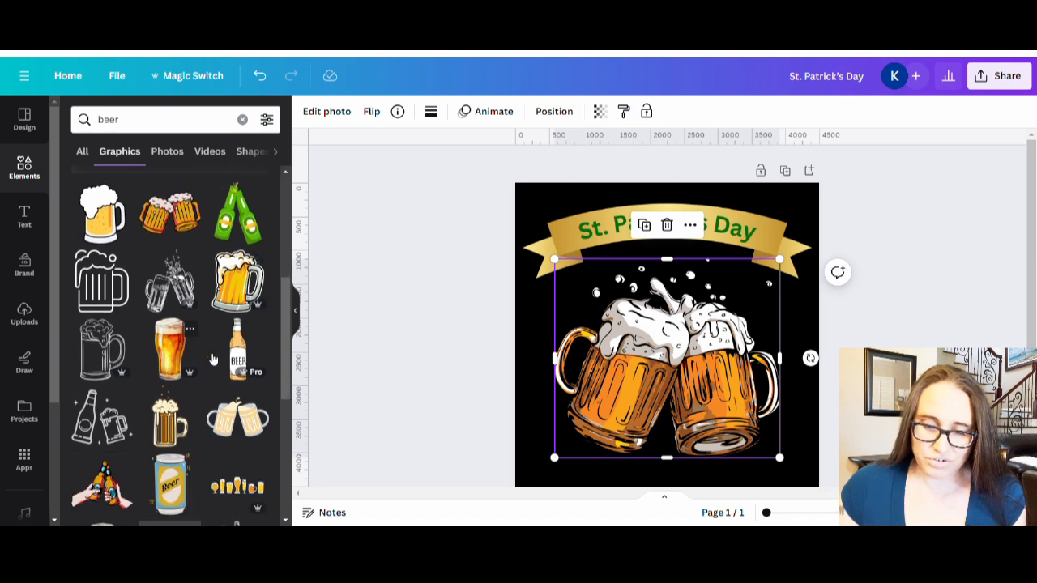
pyautogui.scroll(-3, 243, 375)
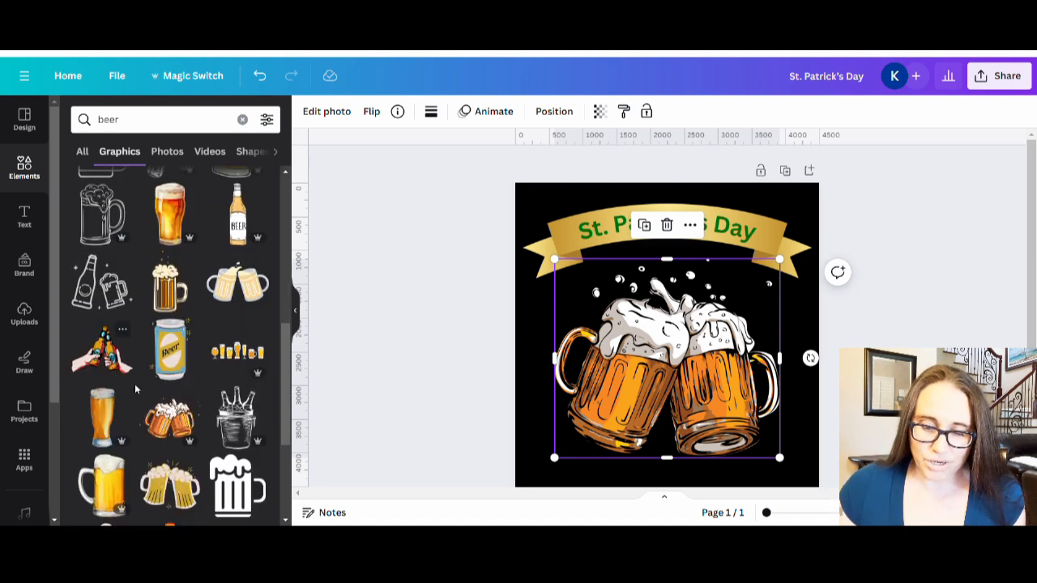
pyautogui.scroll(-3, 162, 354)
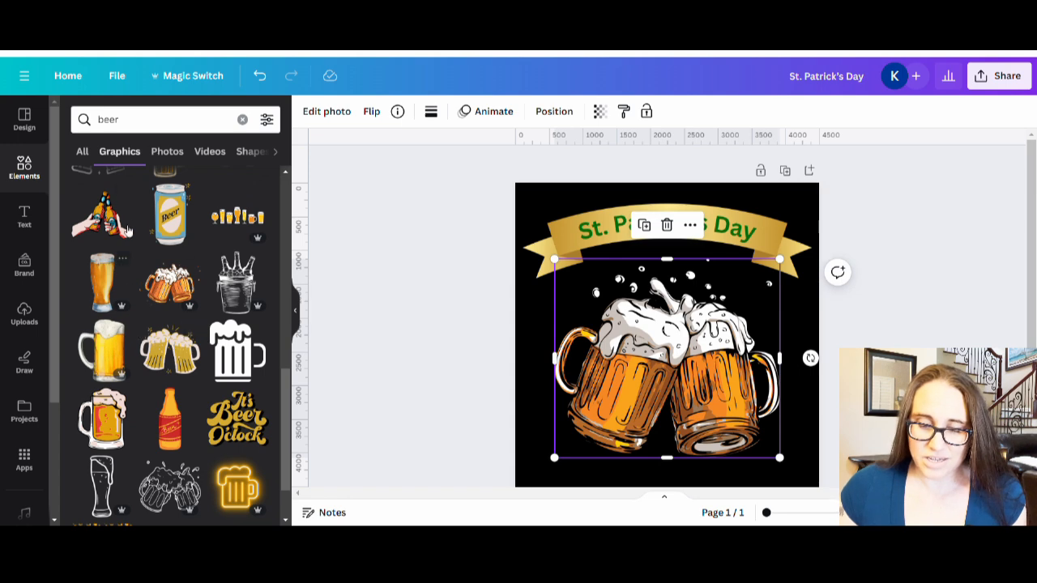
pyautogui.scroll(-2, 178, 405)
pyautogui.scroll(-6, 182, 415)
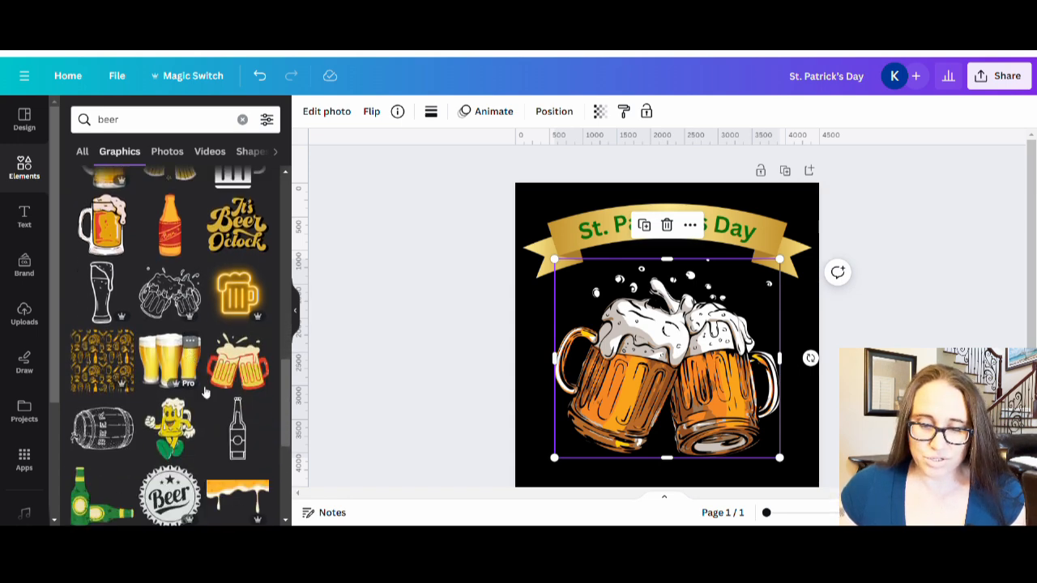
pyautogui.scroll(-3, 195, 308)
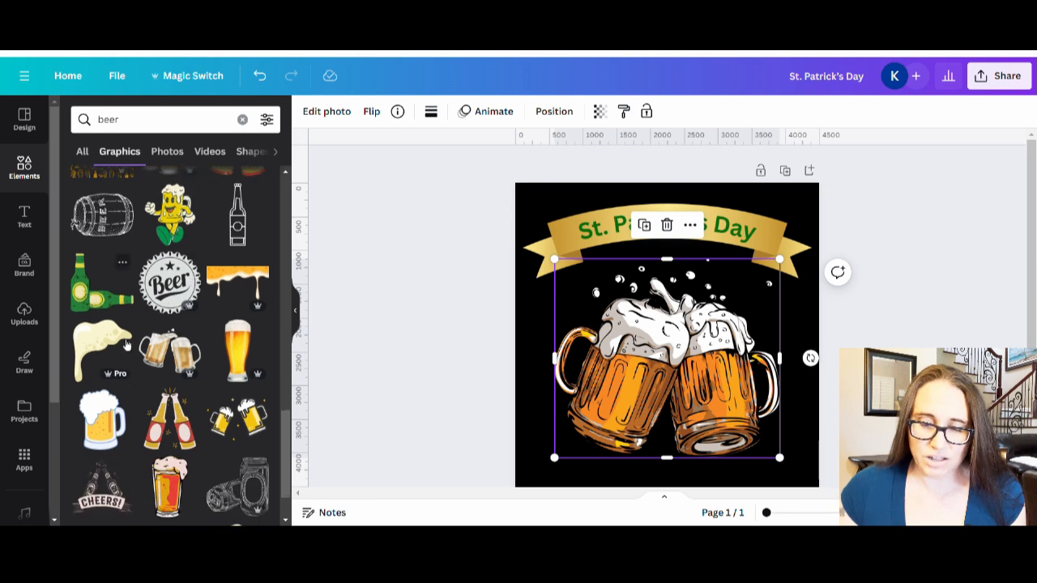
pyautogui.scroll(-5, 95, 439)
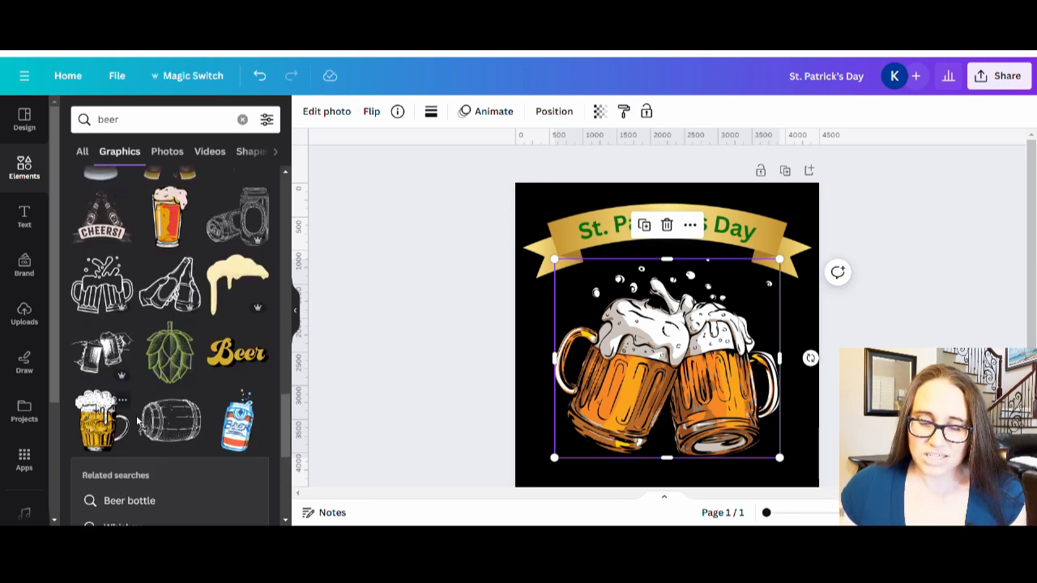
pyautogui.scroll(-4, 146, 494)
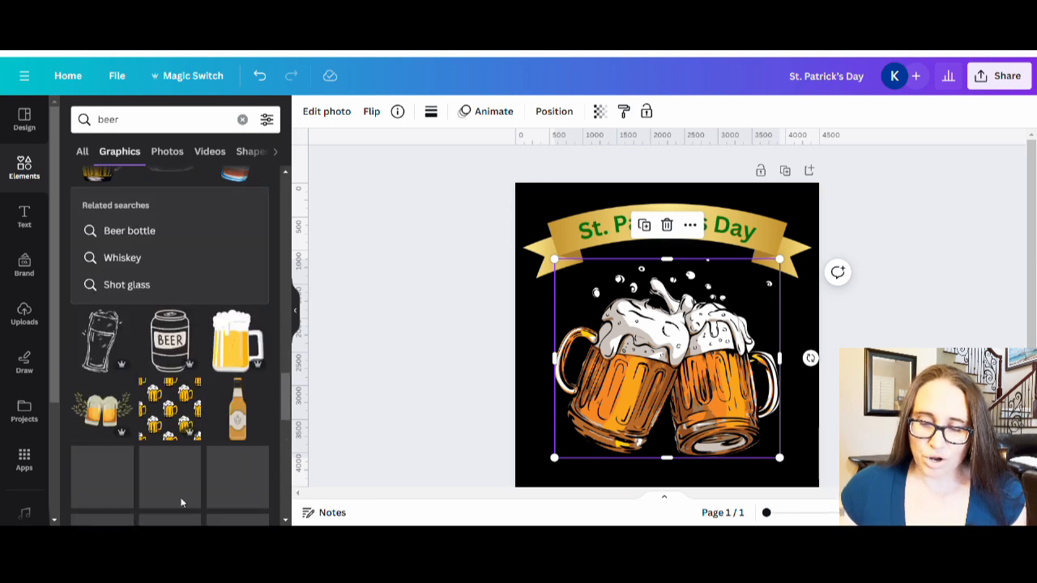
pyautogui.scroll(-4, 149, 490)
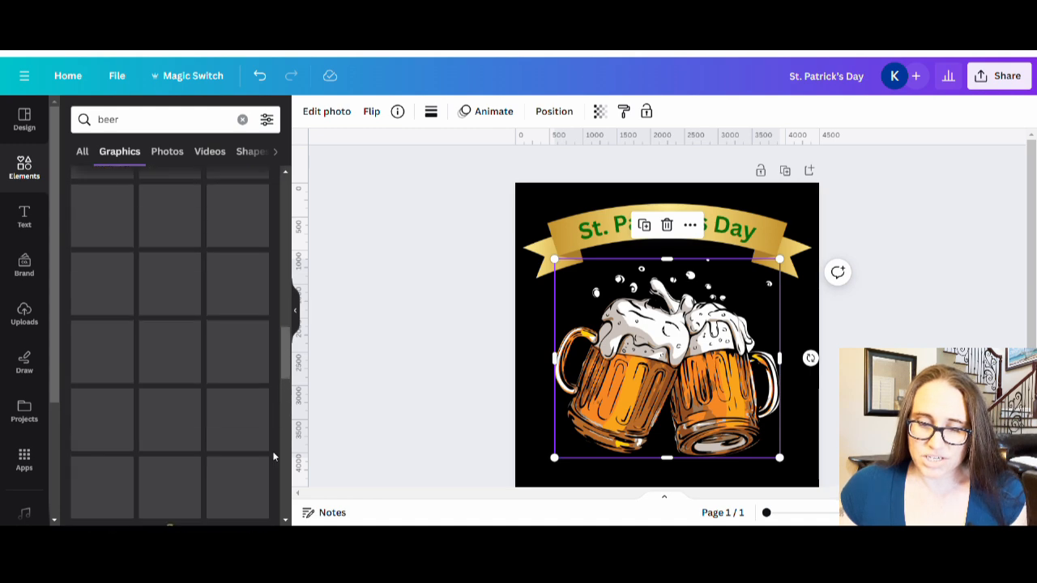
pyautogui.scroll(2, 211, 402)
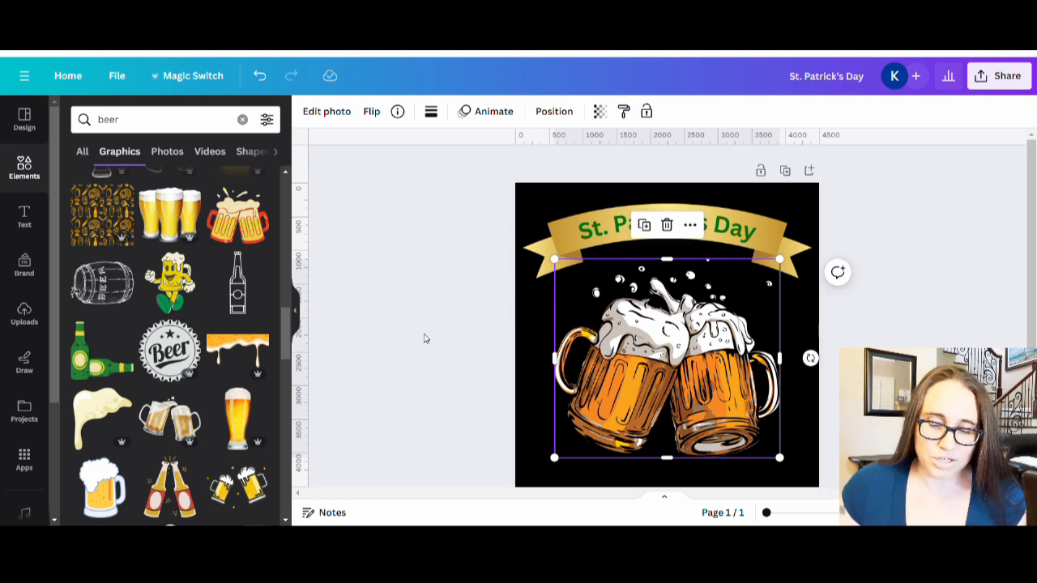
pyautogui.scroll(-5, 183, 323)
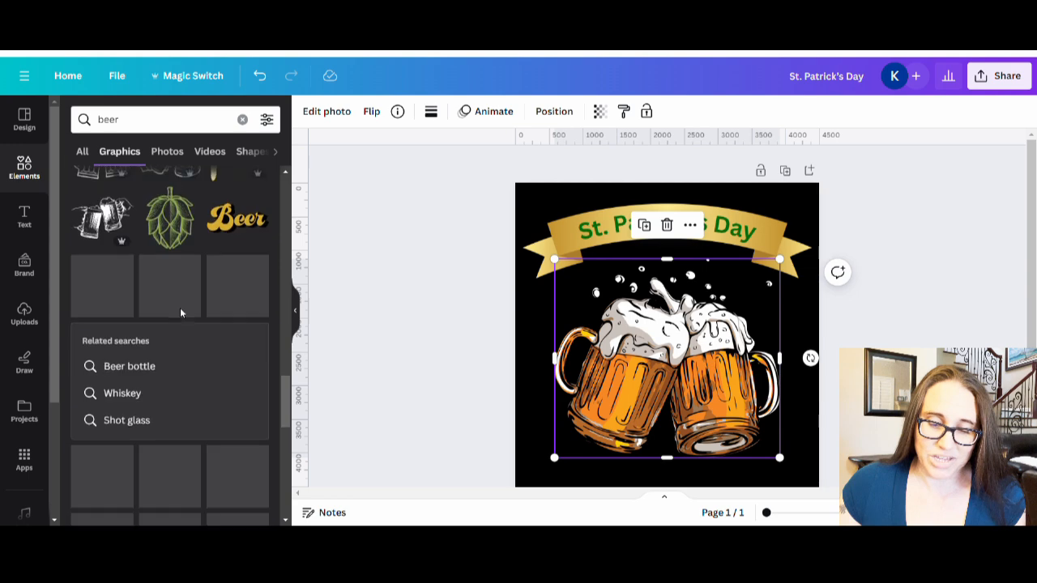
pyautogui.scroll(-3, 185, 345)
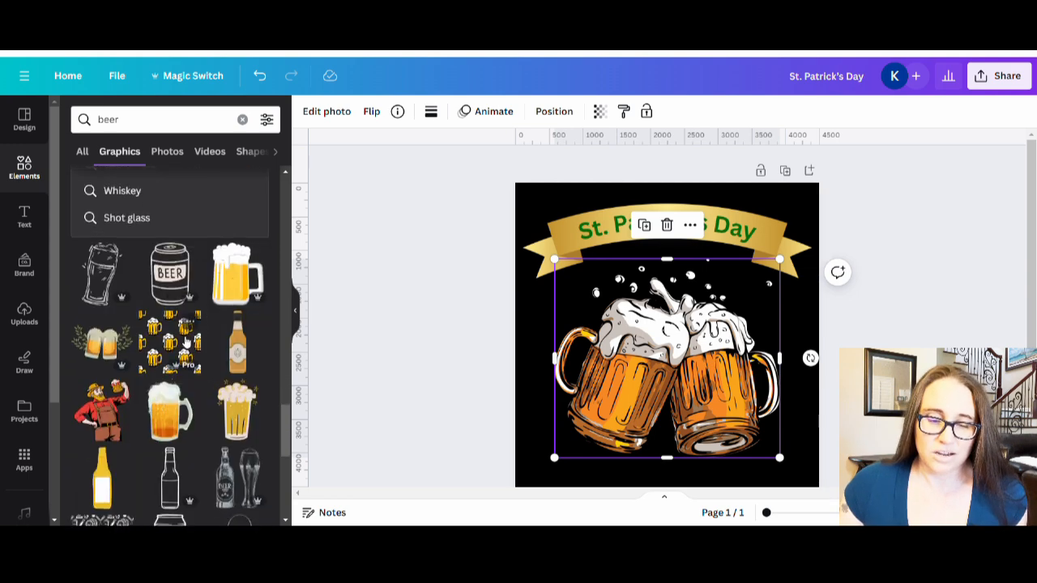
pyautogui.scroll(-3, 174, 354)
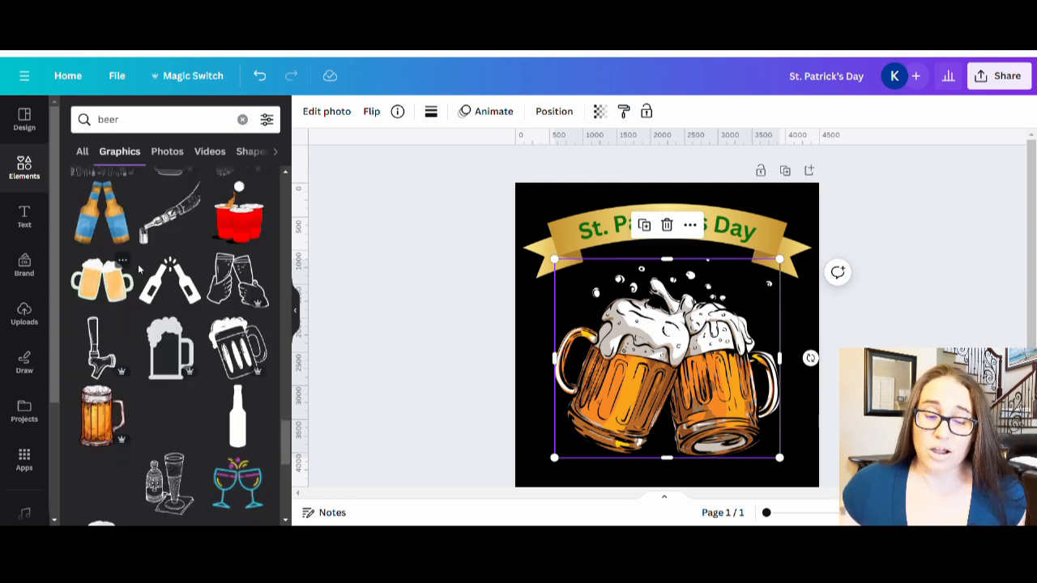
pyautogui.scroll(-3, 182, 369)
pyautogui.scroll(-1, 181, 368)
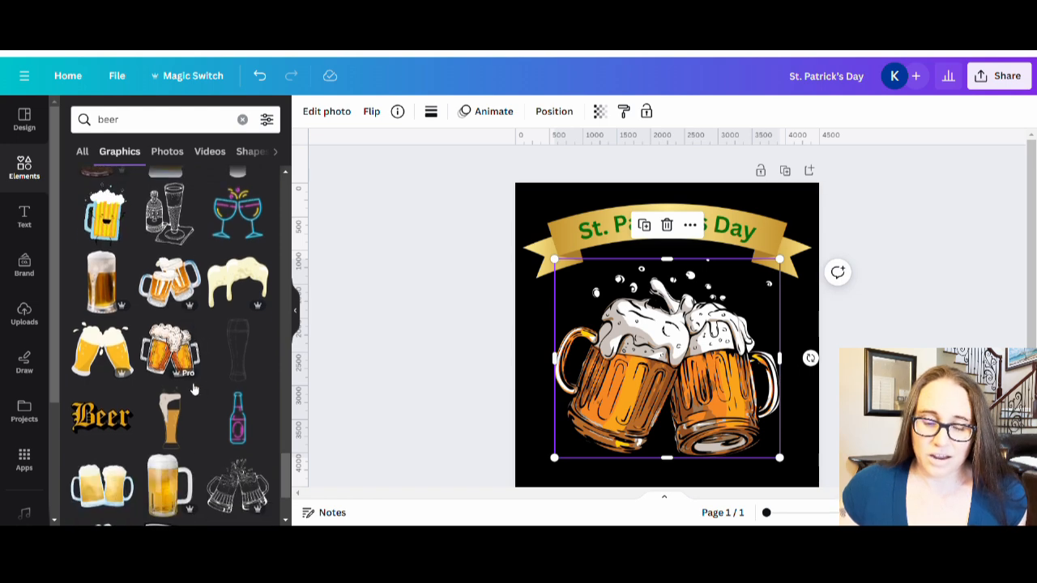
pyautogui.scroll(-2, 234, 402)
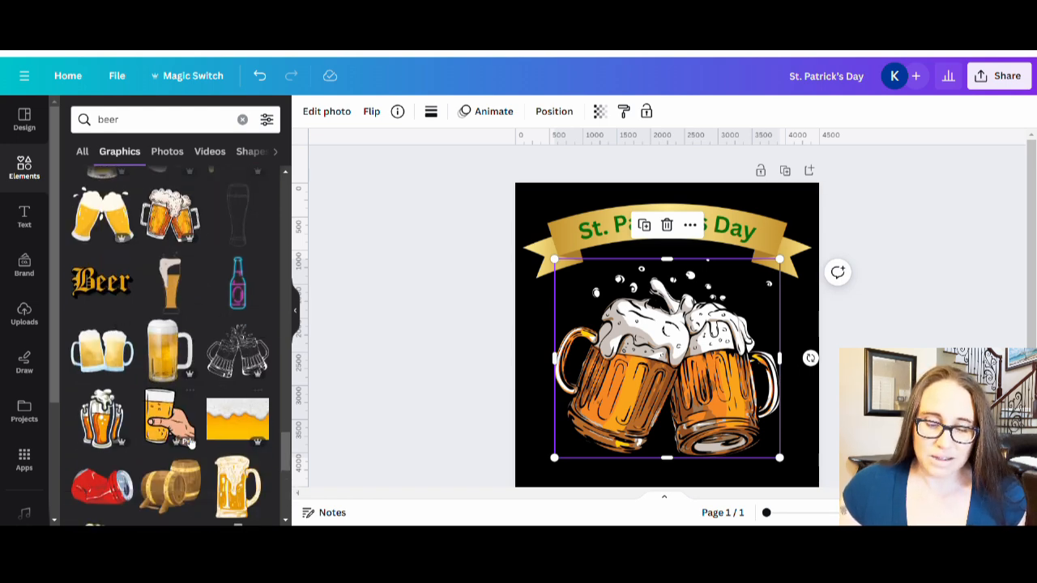
pyautogui.scroll(-6, 167, 405)
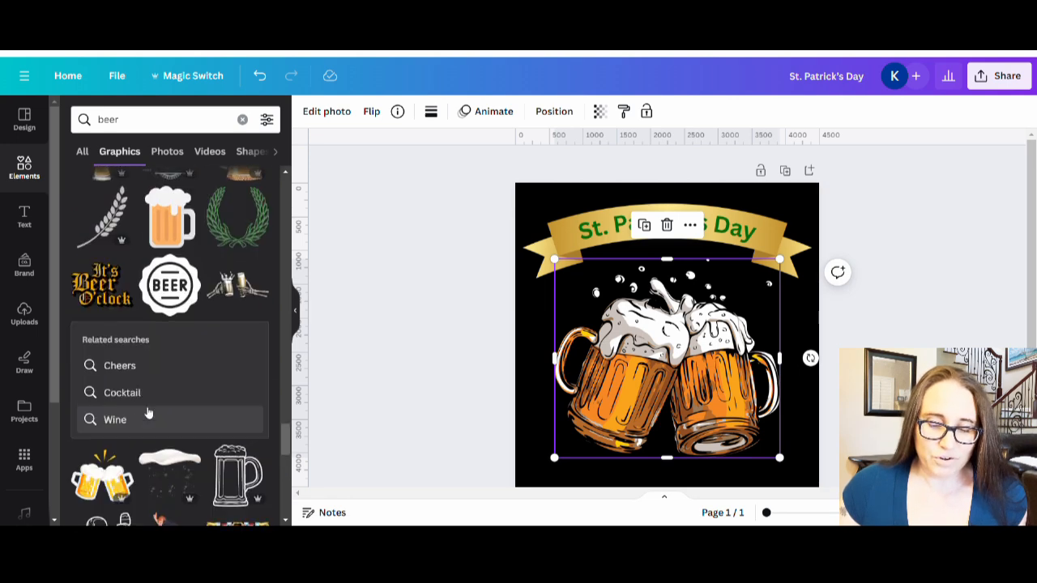
# Step: Try the clinking beer mugs with a starburst above them on the page, and remove them again
pyautogui.scroll(-1, 148, 413)
pyautogui.scroll(-2, 202, 409)
pyautogui.scroll(-2, 202, 409)
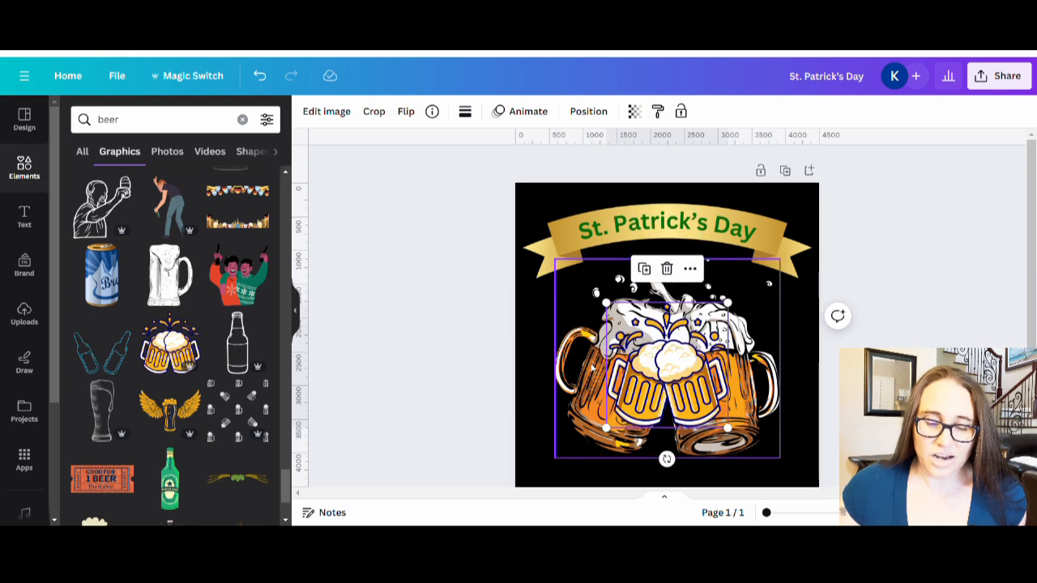
pyautogui.press('Escape')
# Step: Try two other clinking mug graphics from the beer results, the amber foamy pair and the tilted outlined pair, removing each again
pyautogui.scroll(2, 134, 382)
pyautogui.scroll(3, 150, 381)
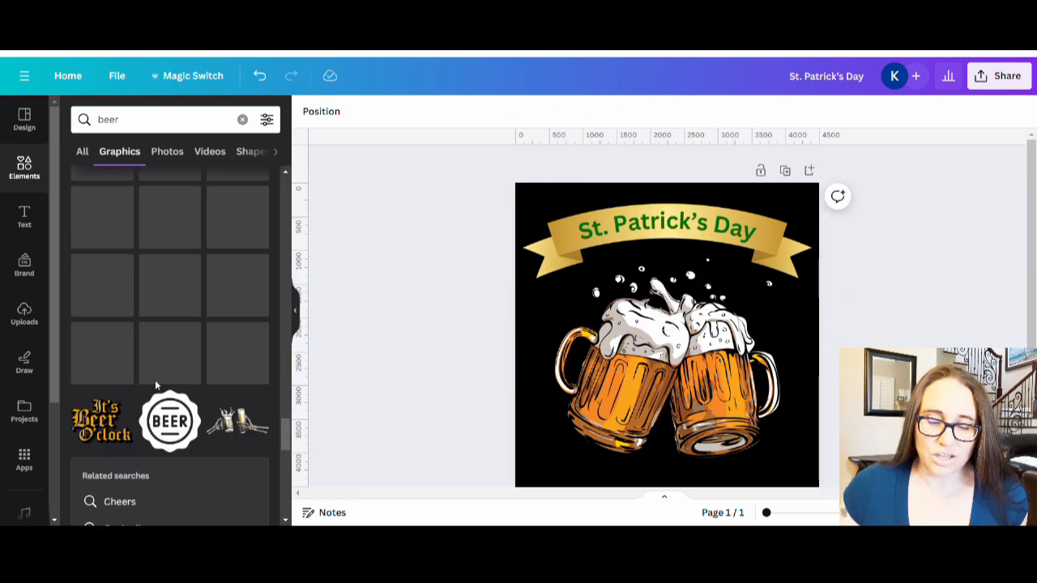
pyautogui.scroll(2, 162, 383)
pyautogui.scroll(3, 162, 383)
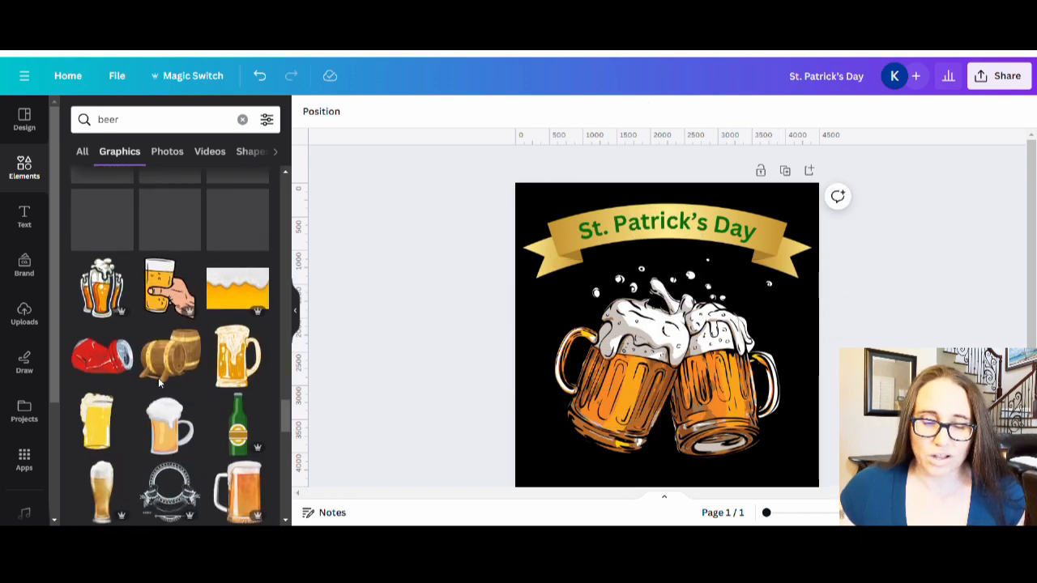
pyautogui.scroll(1, 159, 414)
pyautogui.scroll(1, 159, 415)
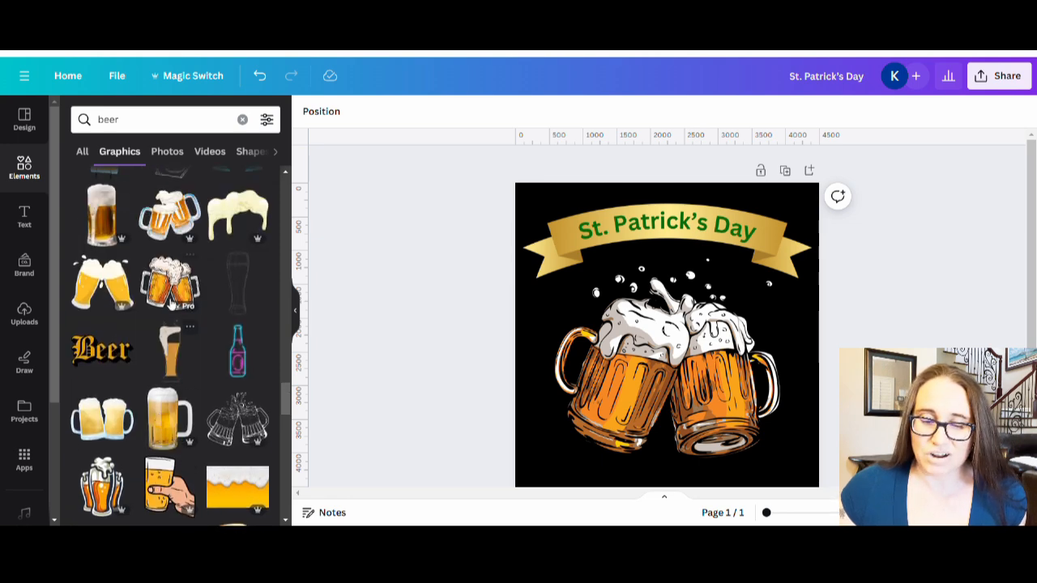
pyautogui.click(170, 284)
pyautogui.press('Delete')
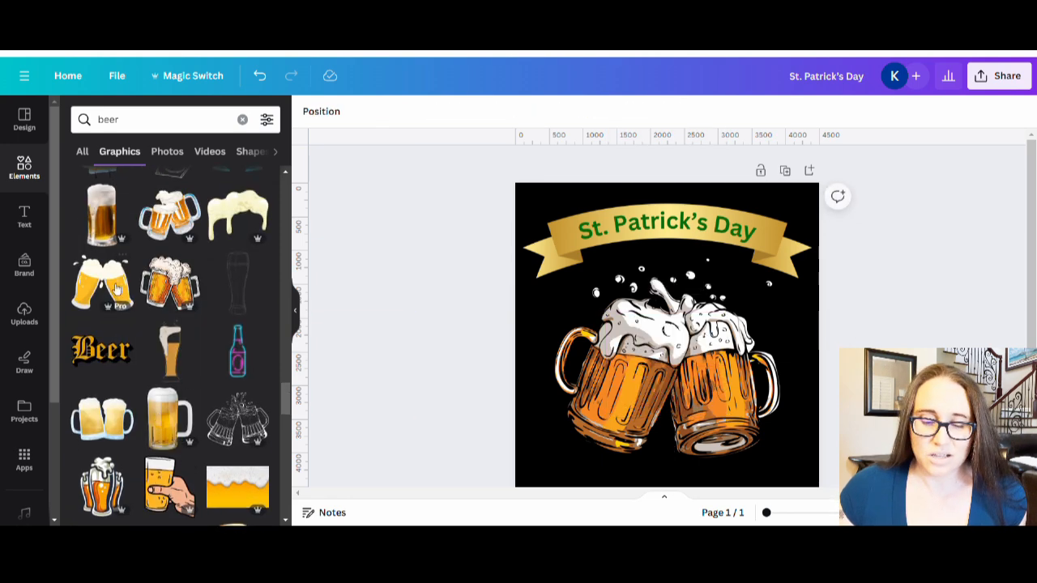
pyautogui.click(154, 230)
pyautogui.moveTo(688, 376); pyautogui.dragTo(175, 346)
# Step: Try the tan realistic clinking mugs and the red-handled clinking mugs on the page, removing each again
pyautogui.scroll(4, 173, 355)
pyautogui.scroll(5, 173, 357)
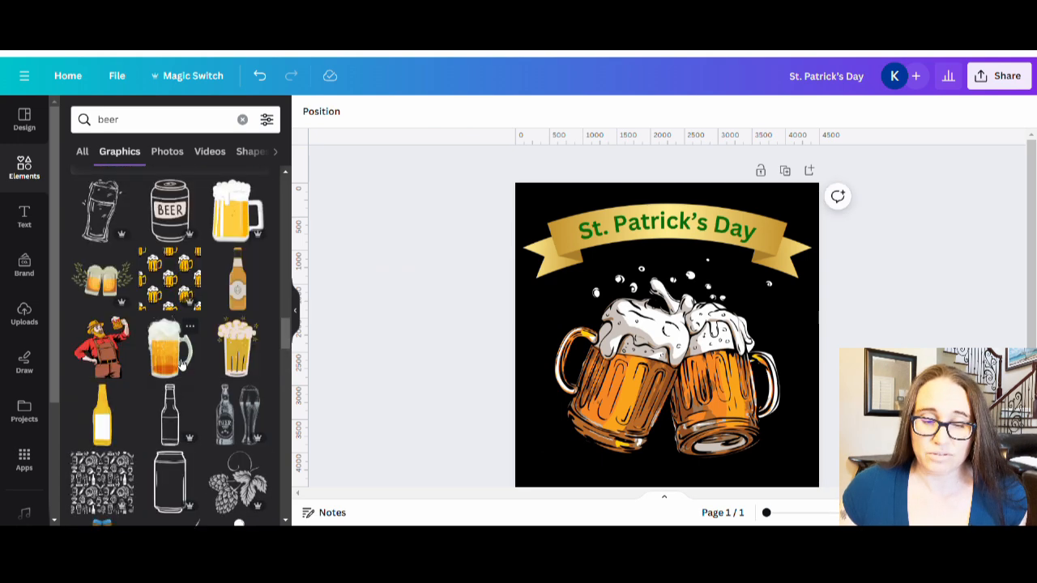
pyautogui.scroll(2, 185, 387)
pyautogui.scroll(6, 147, 439)
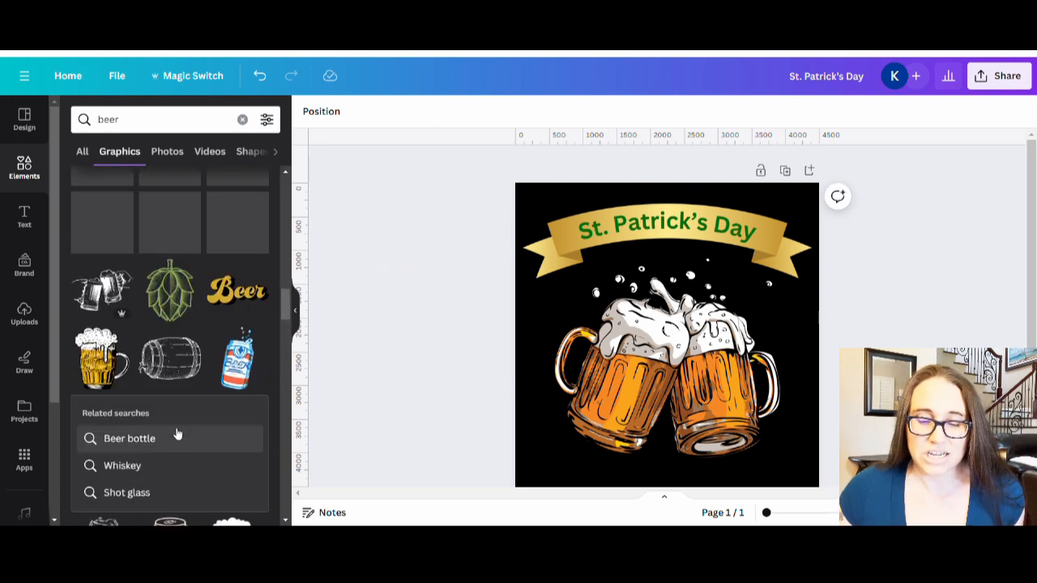
pyautogui.scroll(3, 191, 377)
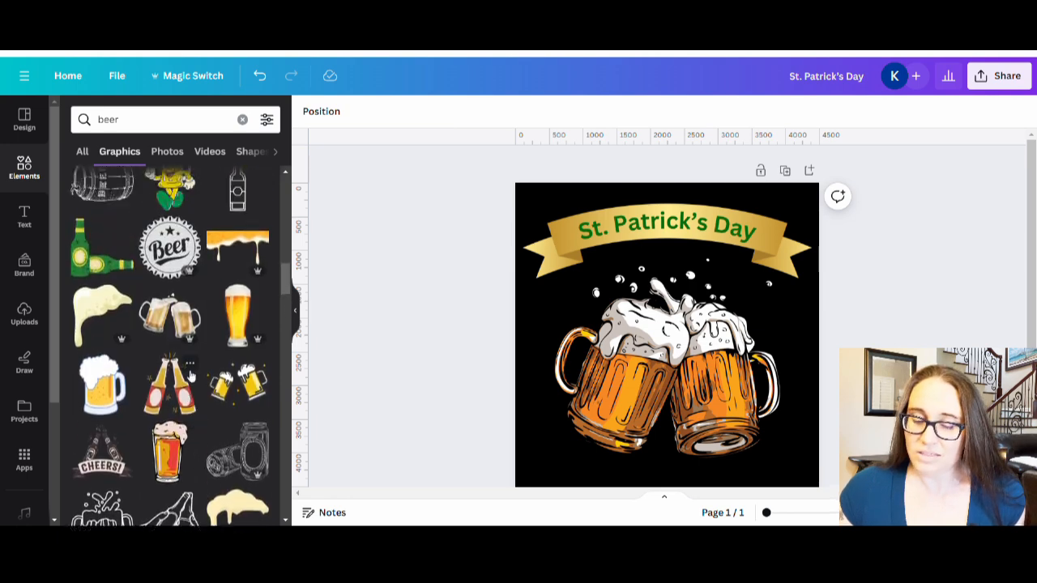
pyautogui.click(183, 368)
pyautogui.press('Delete')
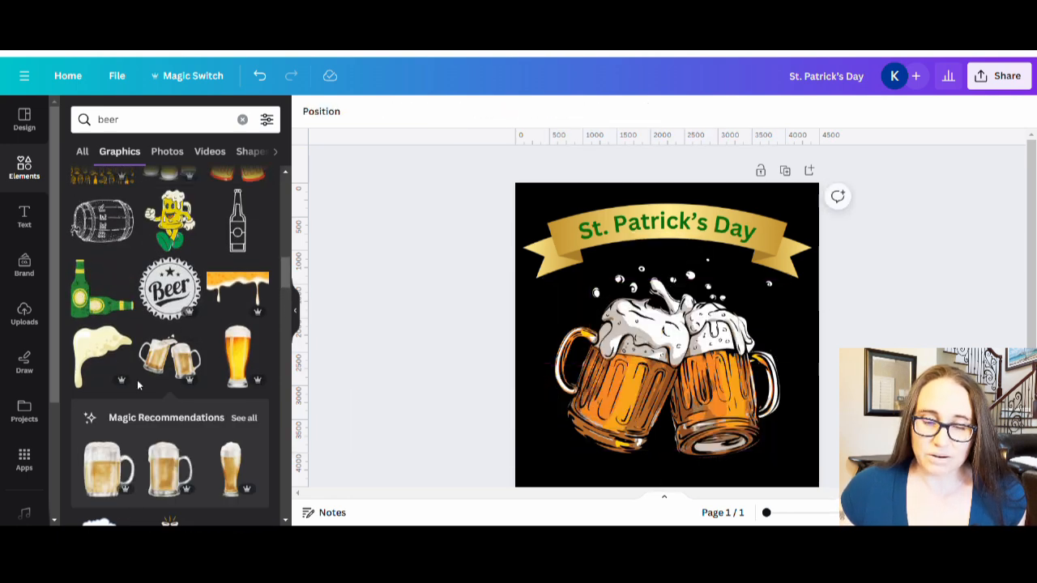
pyautogui.scroll(3, 170, 397)
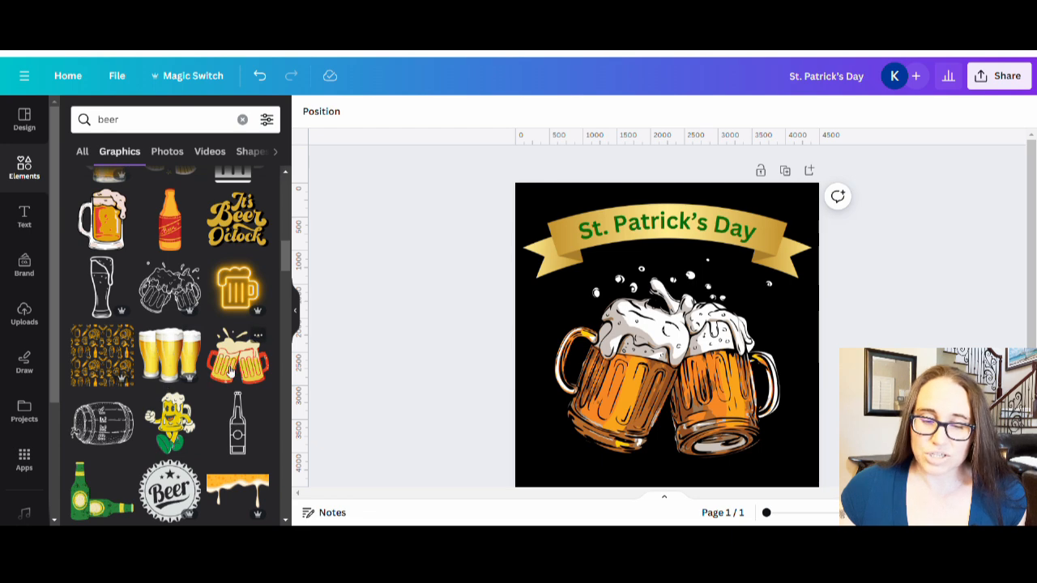
pyautogui.click(230, 368)
pyautogui.press('Delete')
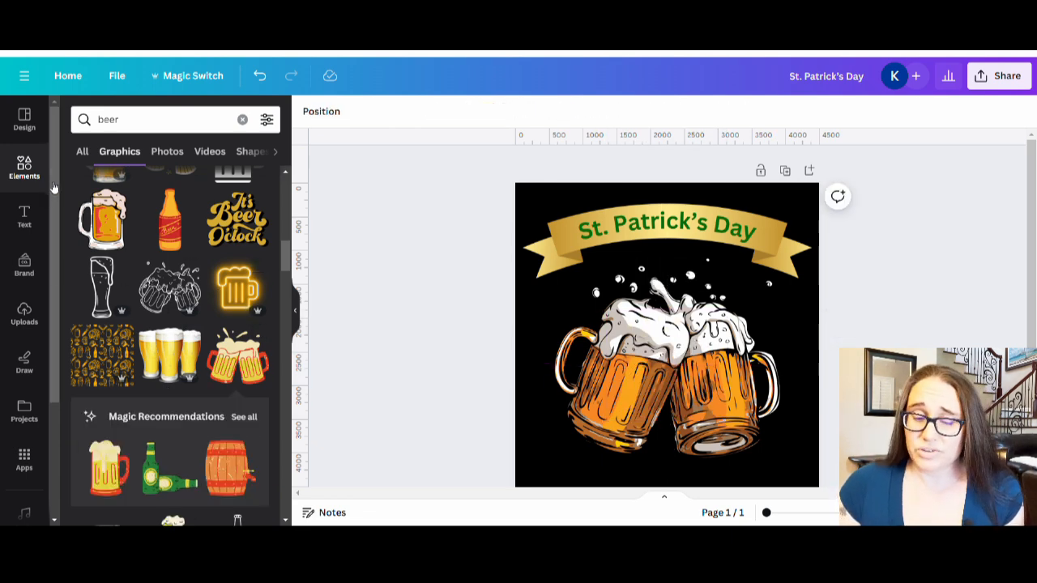
# Step: Search the graphics for "shamrock background"
pyautogui.click(175, 126)
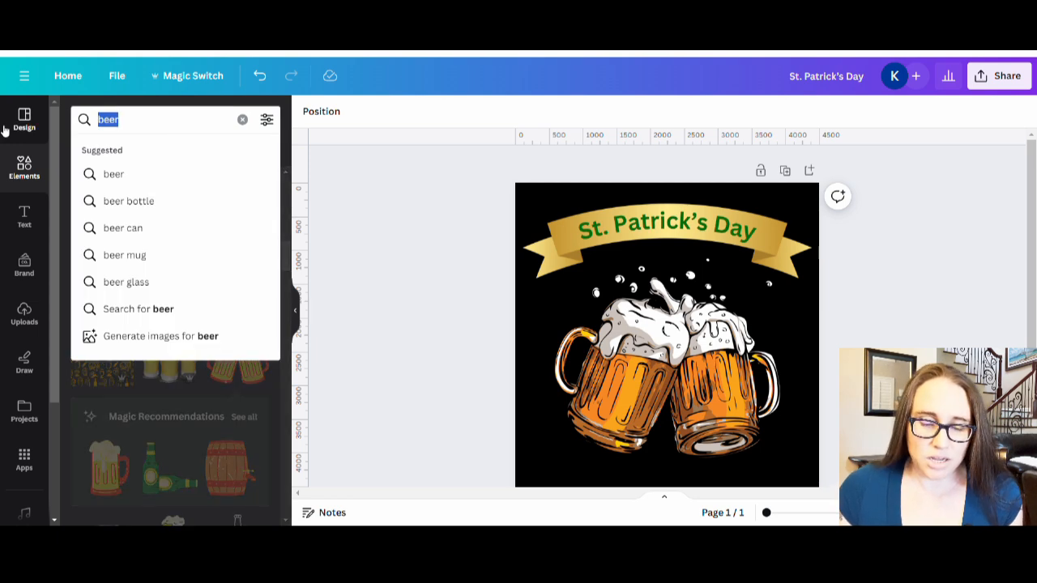
pyautogui.write('shafm')
pyautogui.press('BackSpace')
pyautogui.press('BackSpace')
pyautogui.write('mrock b')
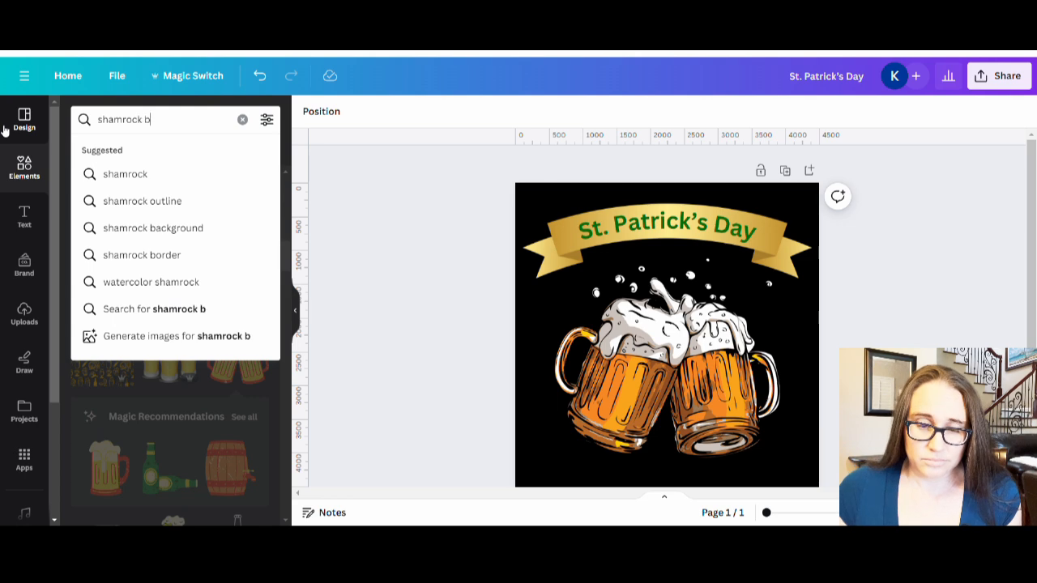
pyautogui.write('ackground')
pyautogui.press('Return')
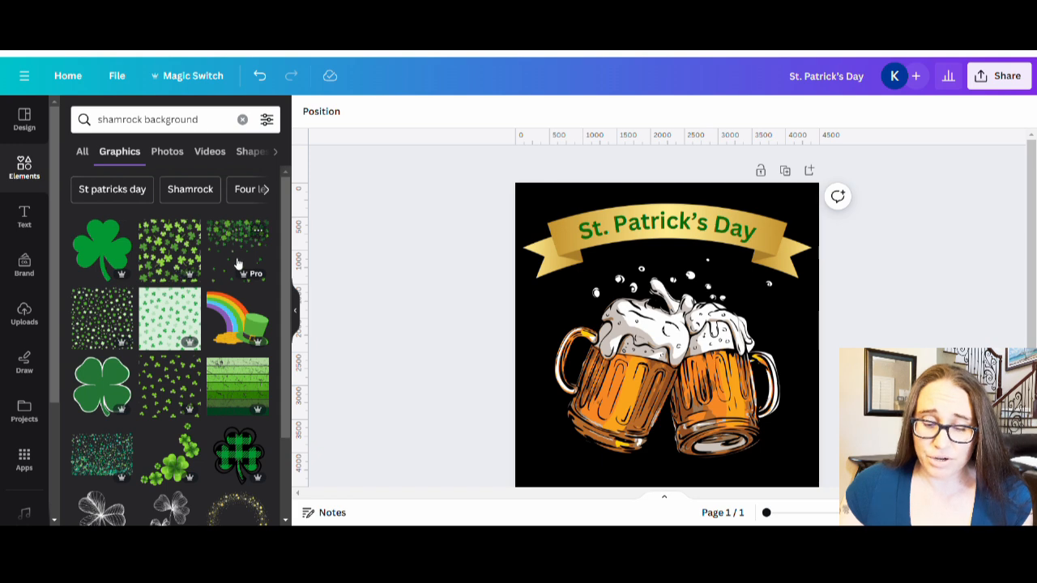
# Step: Try the diagonal cluster of green four-leaf clovers over the beer mugs, and remove it again
pyautogui.scroll(-3, 203, 356)
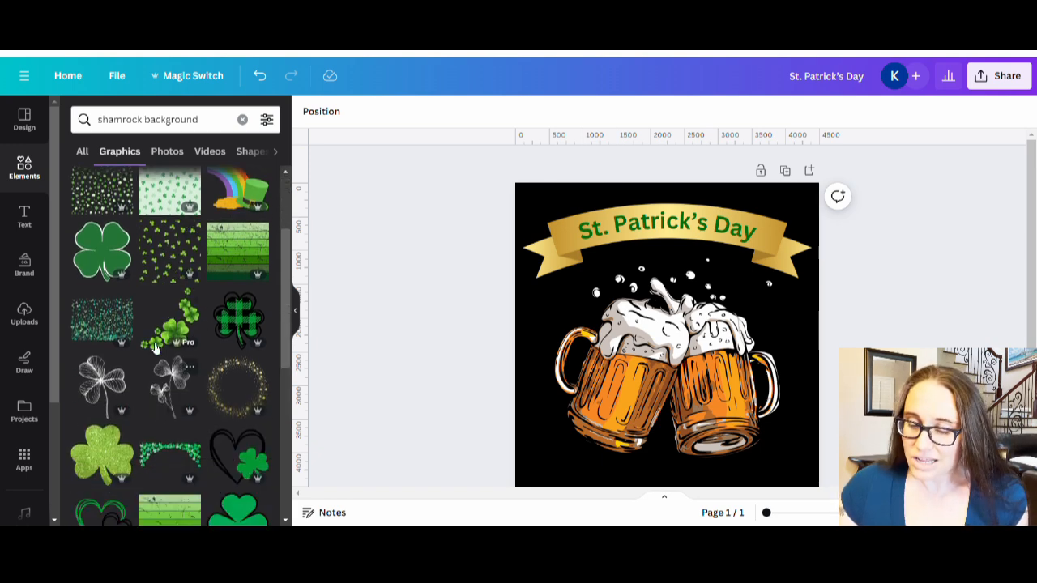
pyautogui.click(173, 338)
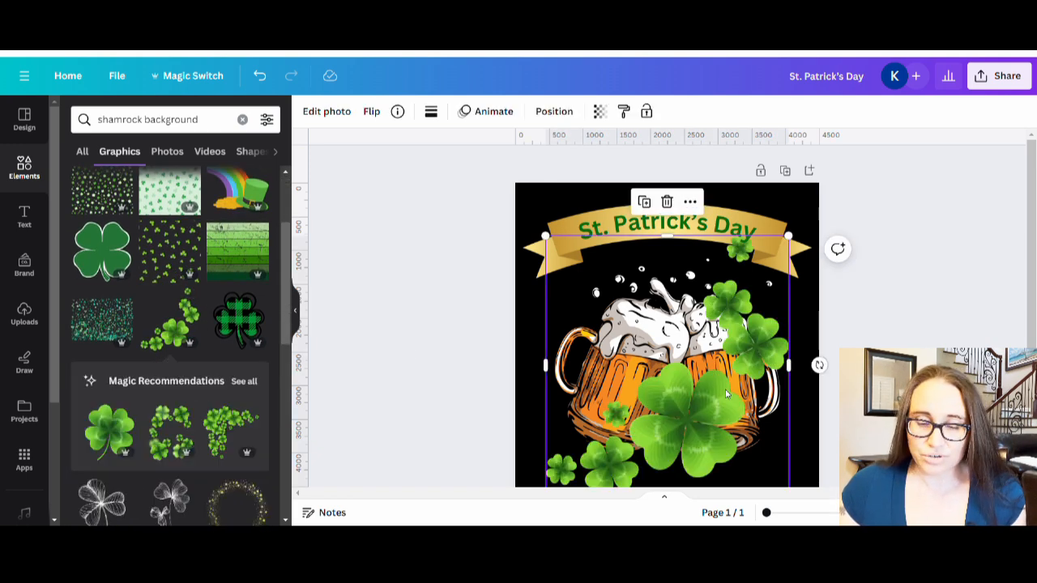
pyautogui.press('Delete')
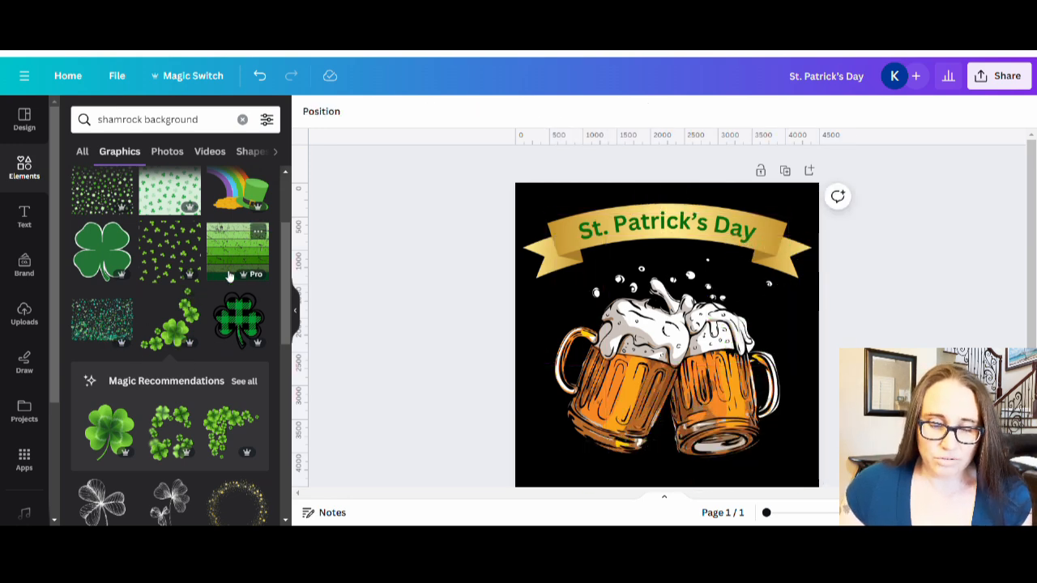
# Step: Open all recommendations related to the clover cluster and add the curved corner spray of green clovers over the beer mugs
pyautogui.scroll(-3, 211, 262)
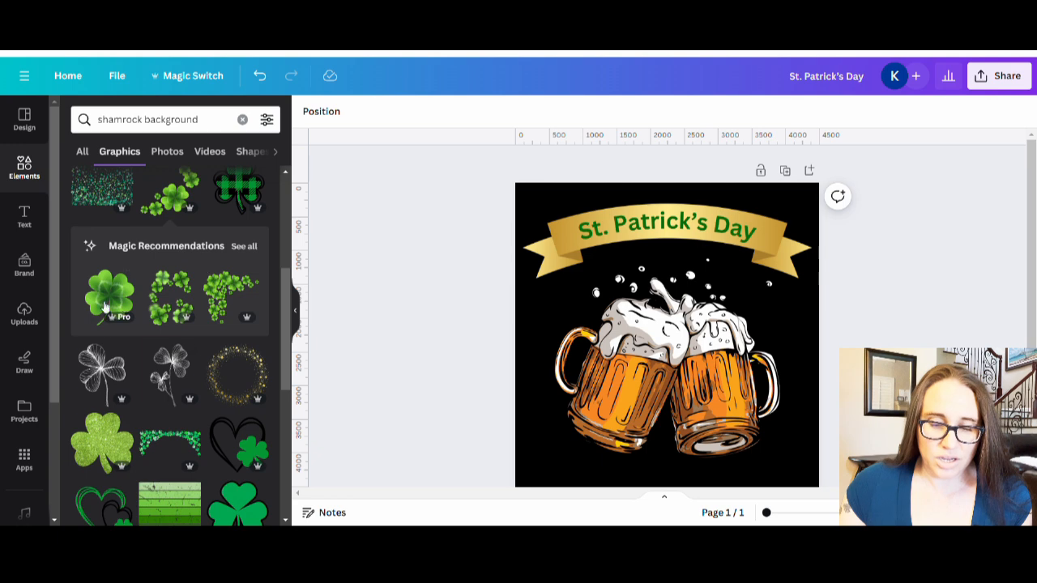
pyautogui.scroll(-4, 190, 340)
pyautogui.scroll(4, 178, 332)
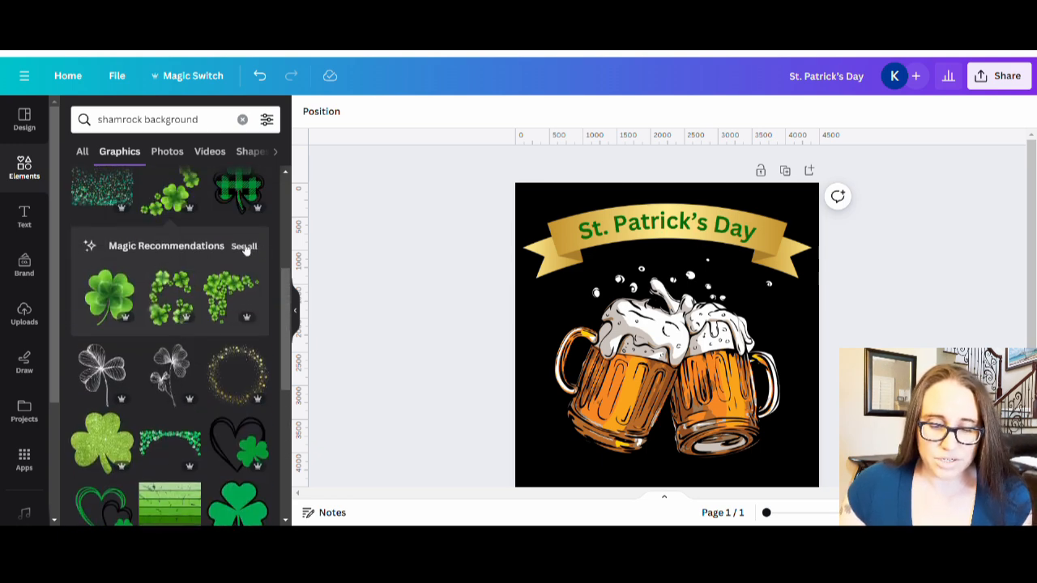
pyautogui.click(246, 246)
pyautogui.scroll(-3, 218, 243)
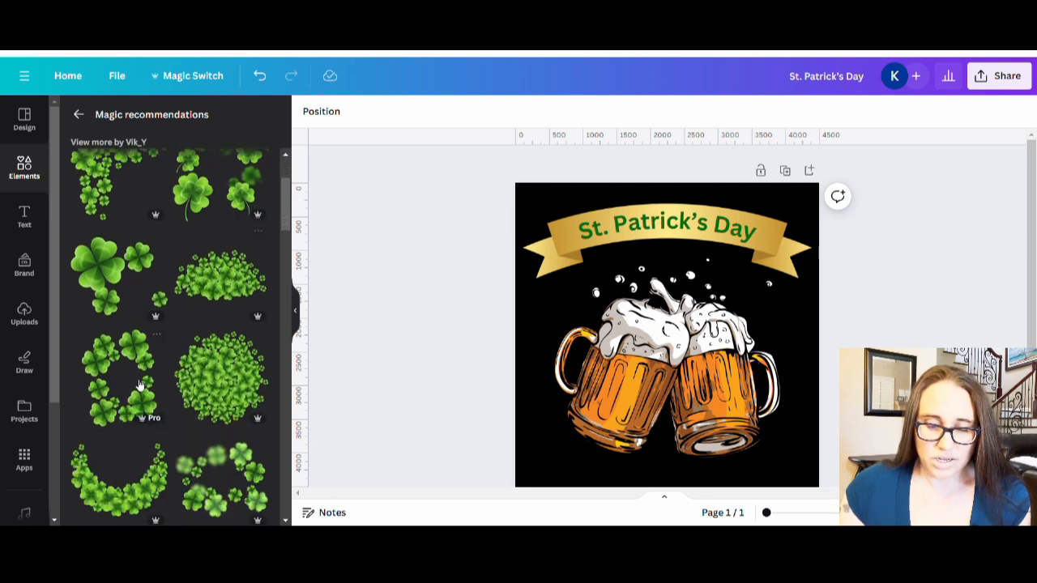
pyautogui.scroll(-5, 192, 395)
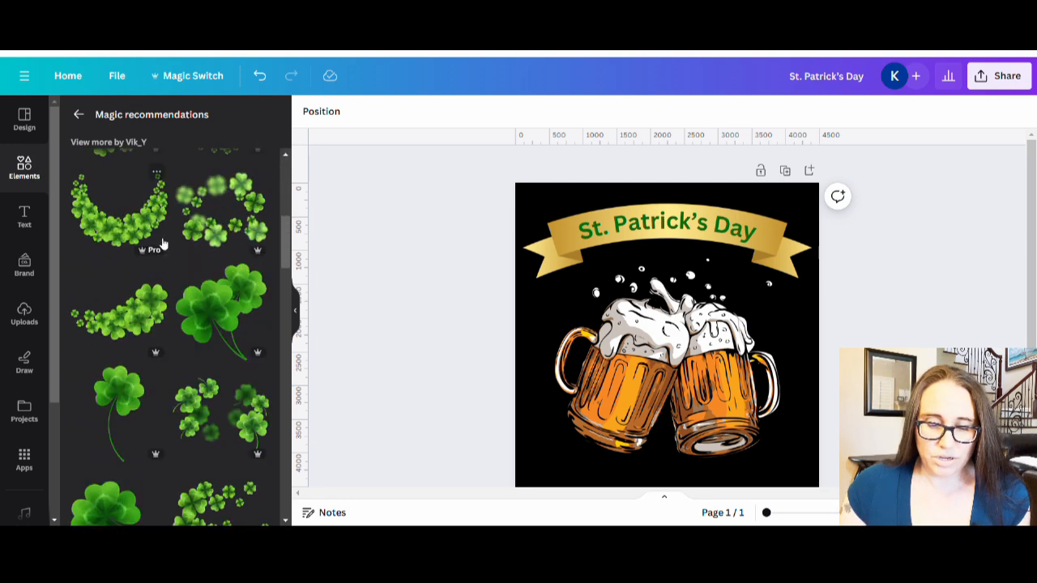
pyautogui.scroll(-10, 210, 298)
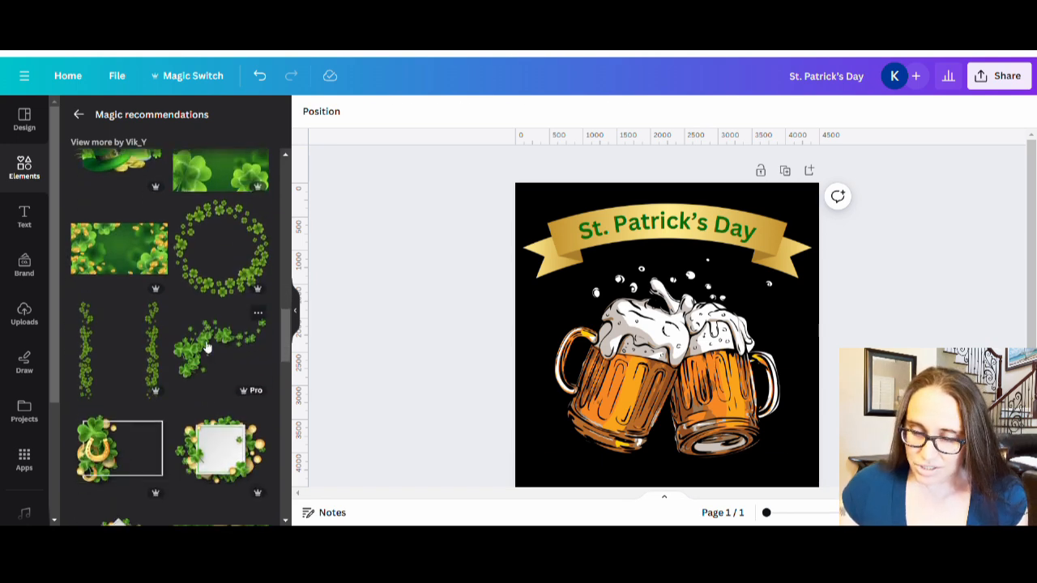
pyautogui.click(207, 346)
pyautogui.moveTo(765, 368); pyautogui.dragTo(764, 338)
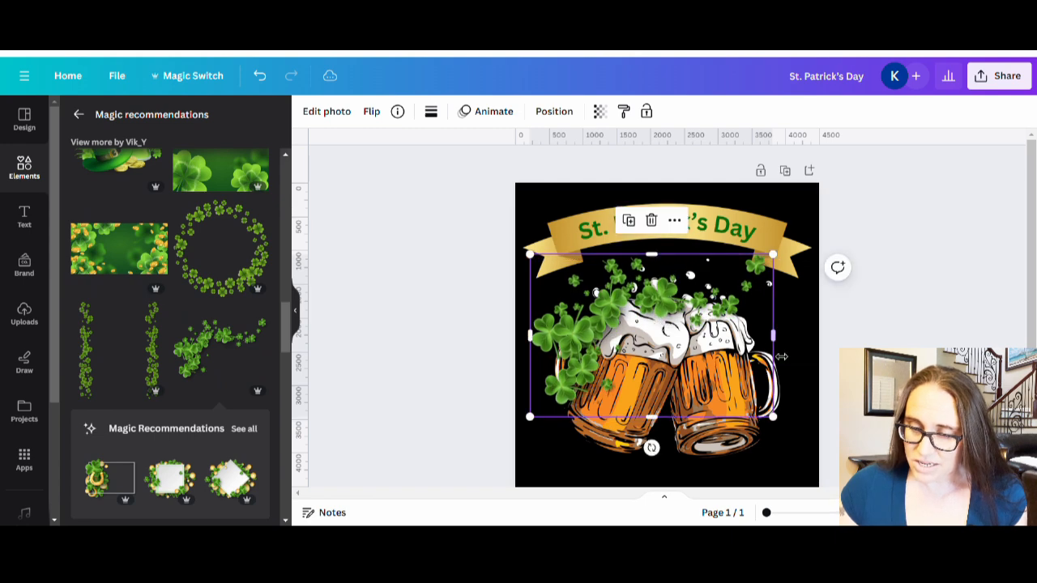
# Step: Rotate the clover spray slightly clockwise, move it up around the foam and send it behind the beer mugs
pyautogui.moveTo(651, 447); pyautogui.dragTo(628, 447)
pyautogui.moveTo(656, 370); pyautogui.dragTo(635, 325)
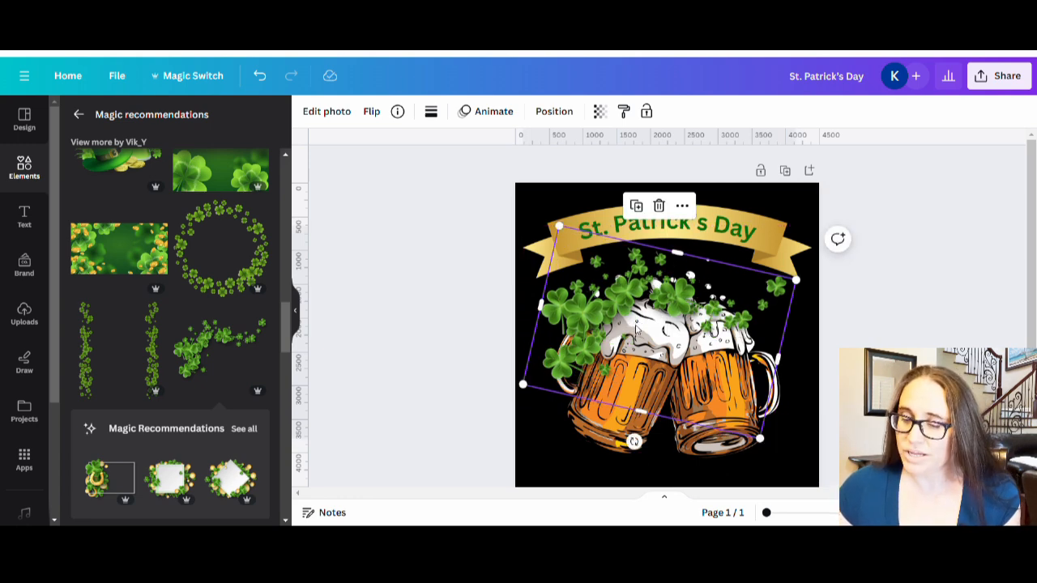
pyautogui.hotkey('ctrl', '[')
pyautogui.click(895, 208)
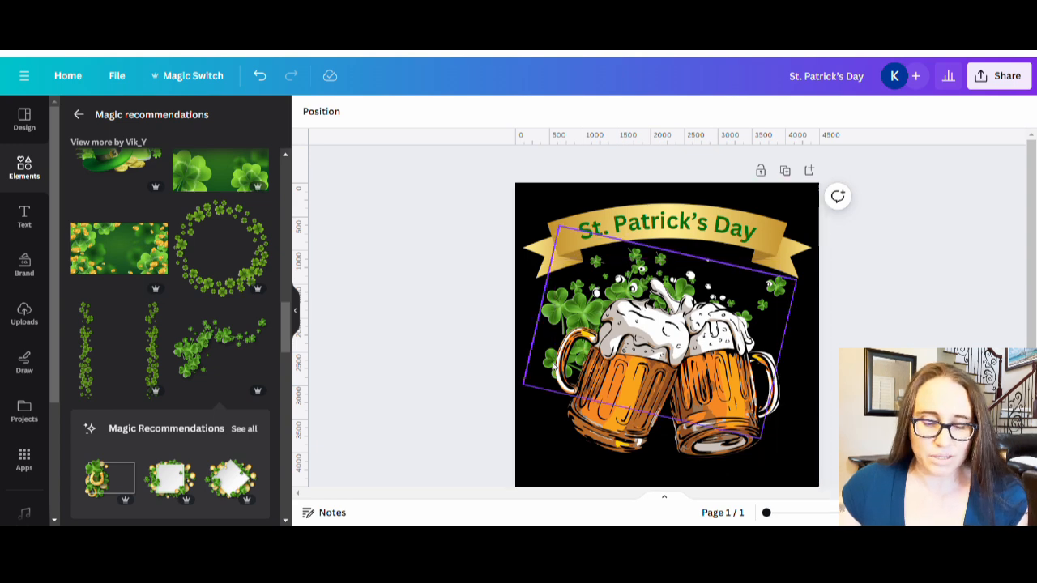
# Step: Look through the remaining recommended clover graphics and the shamrock background results for further decorations
pyautogui.scroll(-1, 213, 366)
pyautogui.scroll(-8, 214, 365)
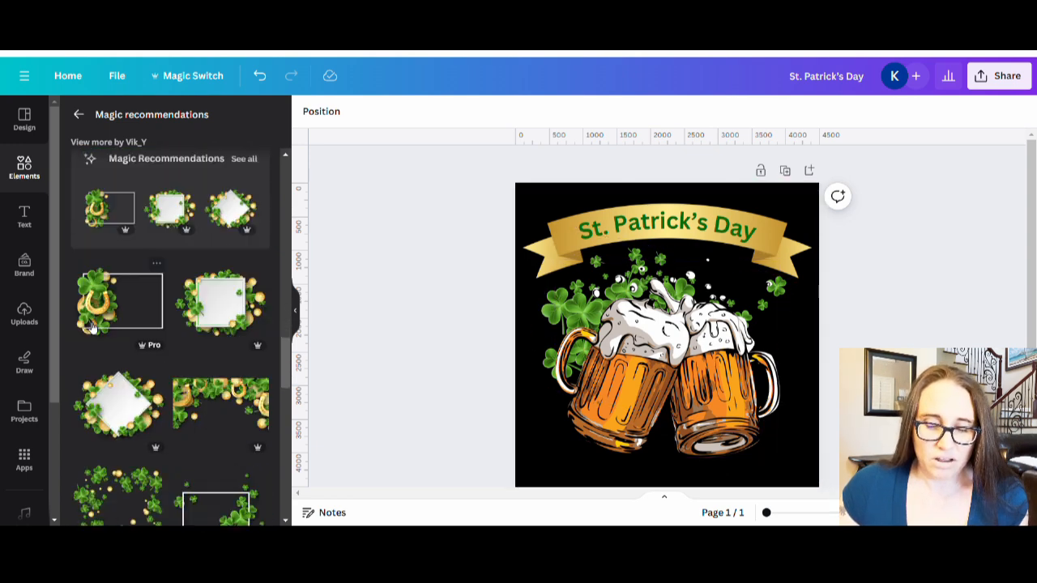
pyautogui.scroll(-10, 129, 361)
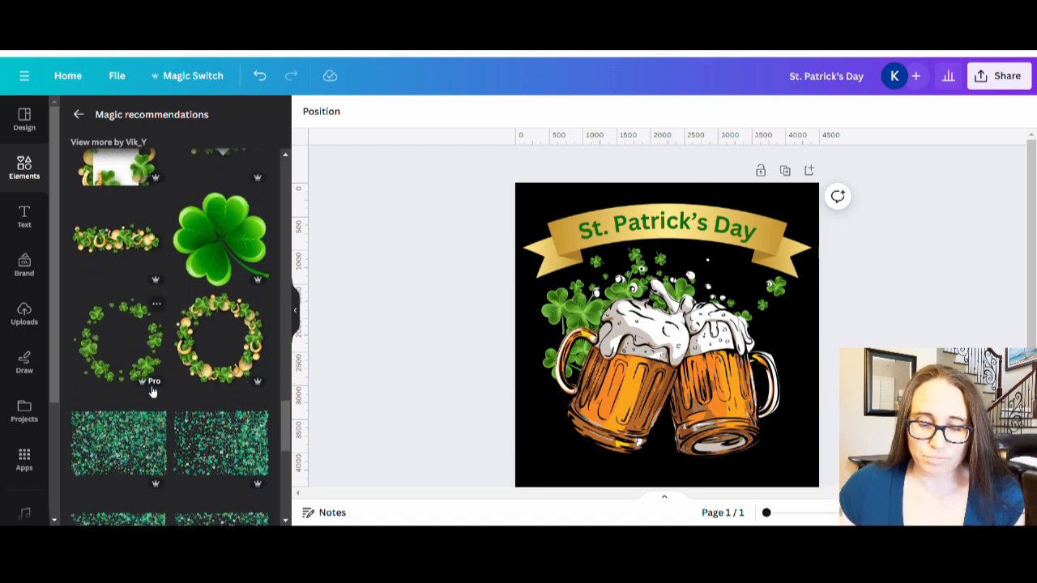
pyautogui.scroll(-3, 166, 393)
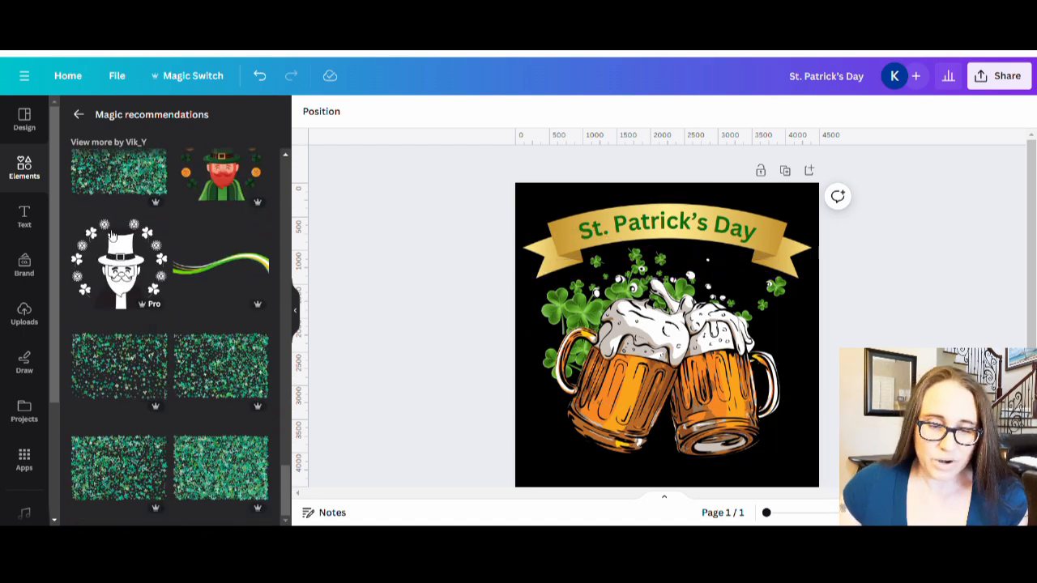
pyautogui.click(79, 114)
pyautogui.scroll(-4, 137, 337)
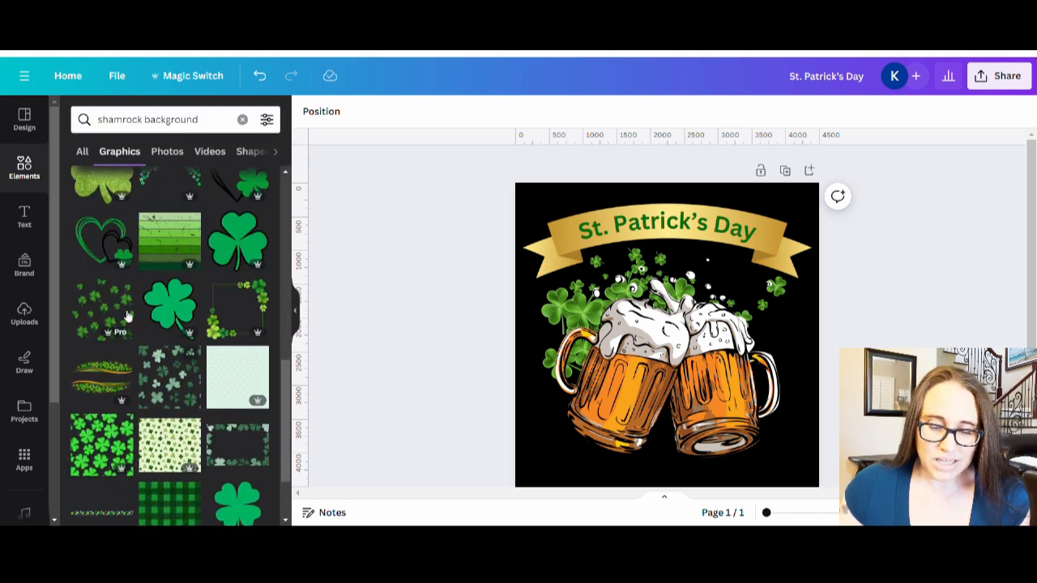
pyautogui.scroll(-6, 203, 337)
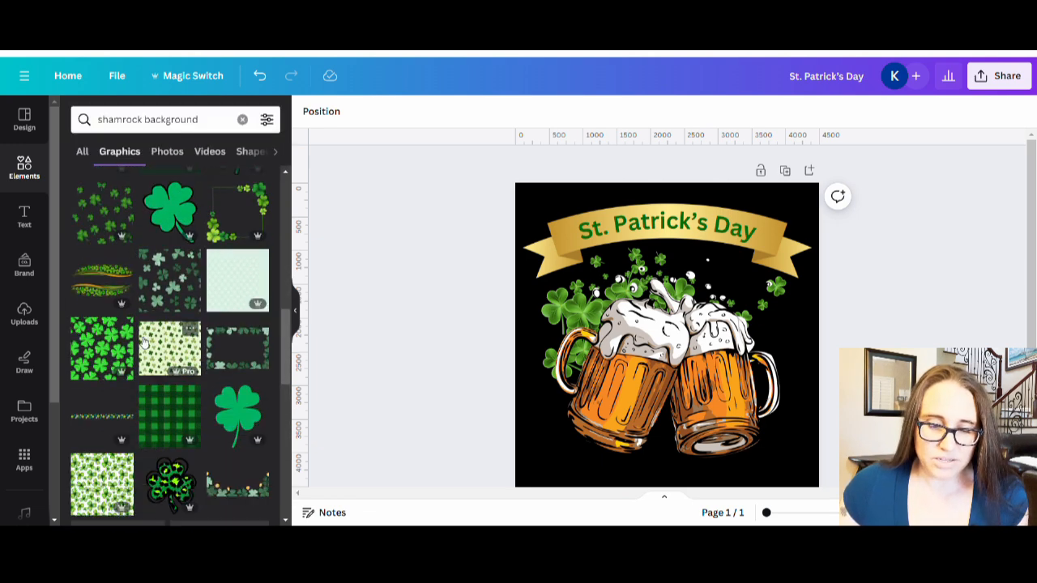
pyautogui.scroll(-4, 174, 354)
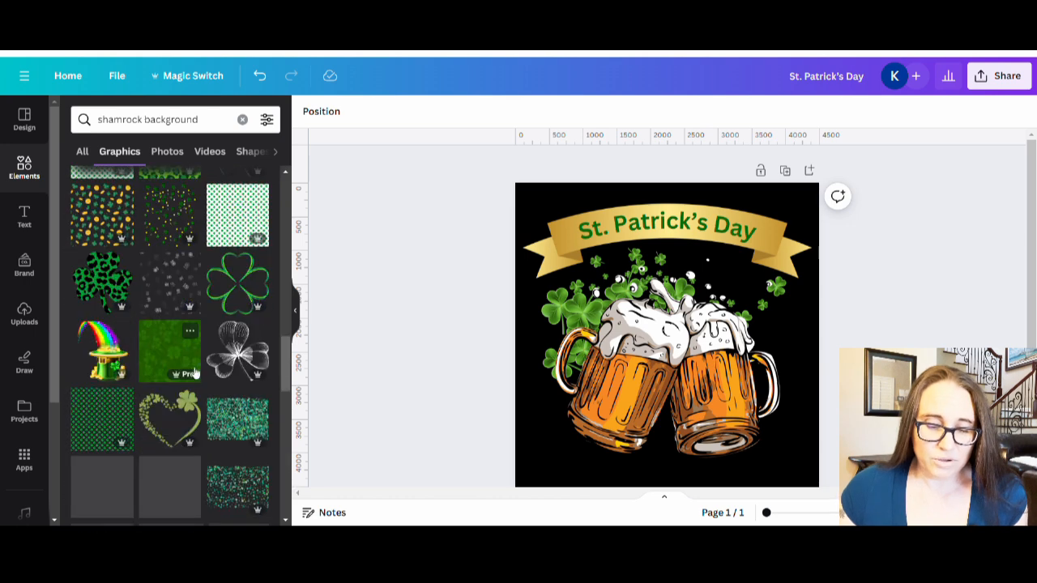
pyautogui.scroll(-4, 174, 354)
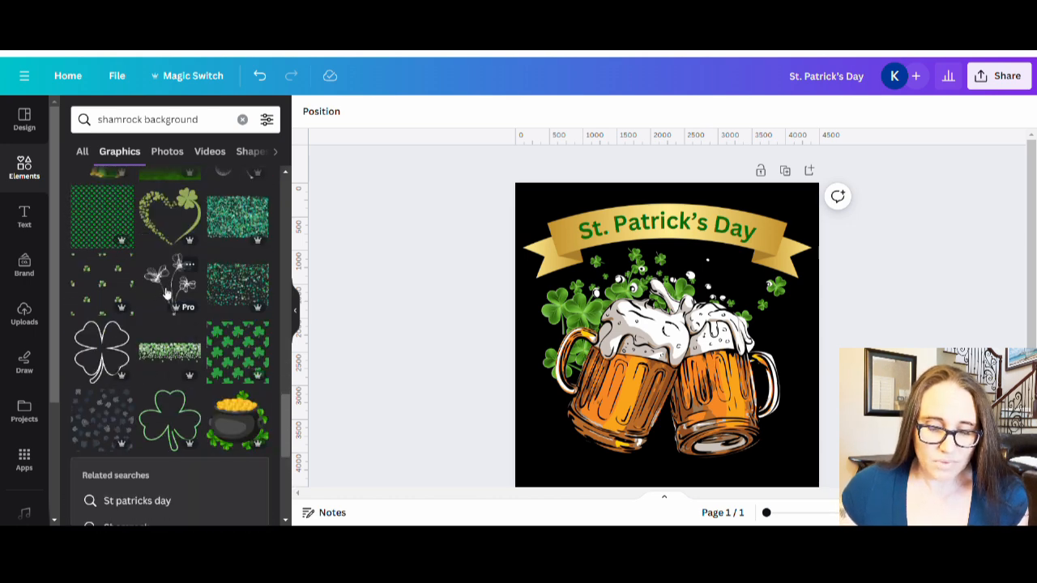
pyautogui.scroll(-4, 174, 354)
pyautogui.scroll(-5, 201, 326)
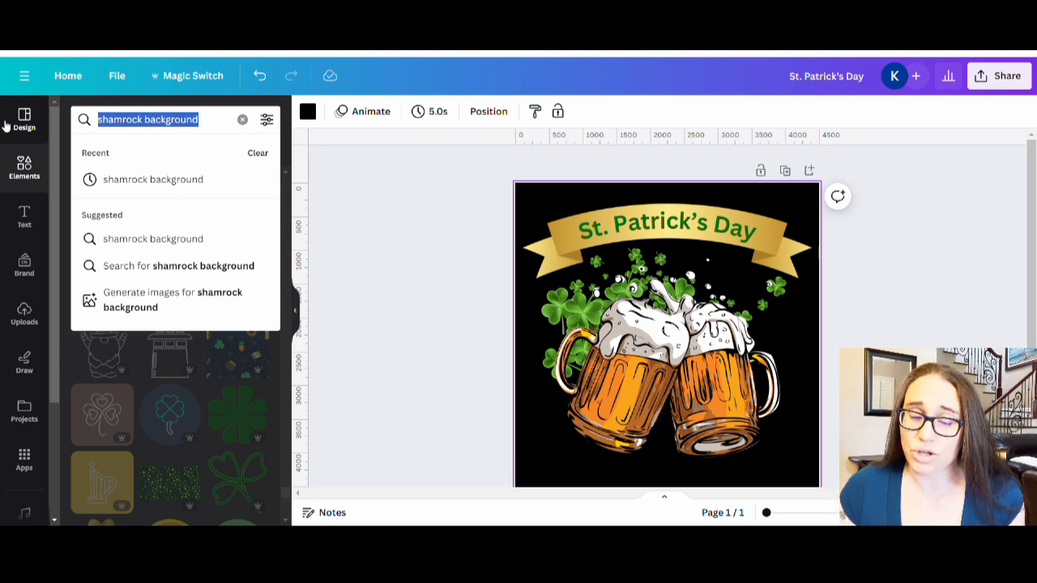
# Step: Search the graphics for "gold confetti" and add the curly gold streamer, shrunk to fit beside the right-hand mug
pyautogui.write('gold con')
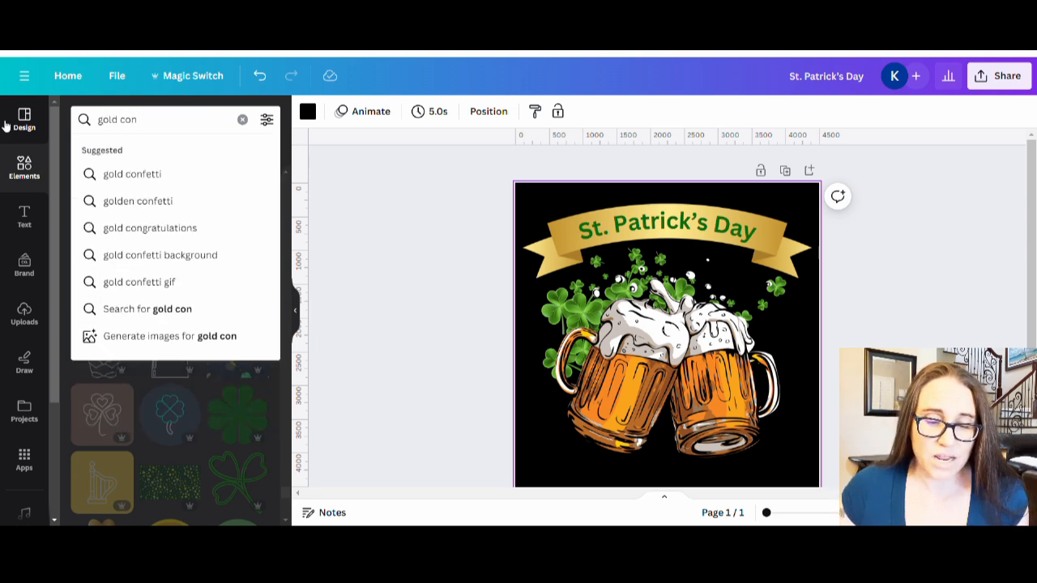
pyautogui.click(167, 174)
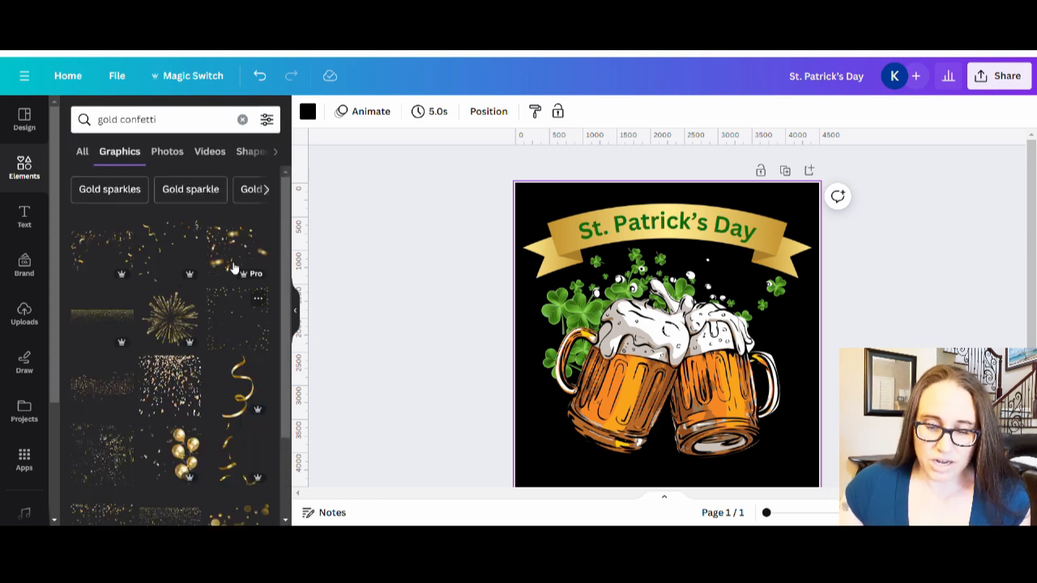
pyautogui.scroll(-1, 229, 297)
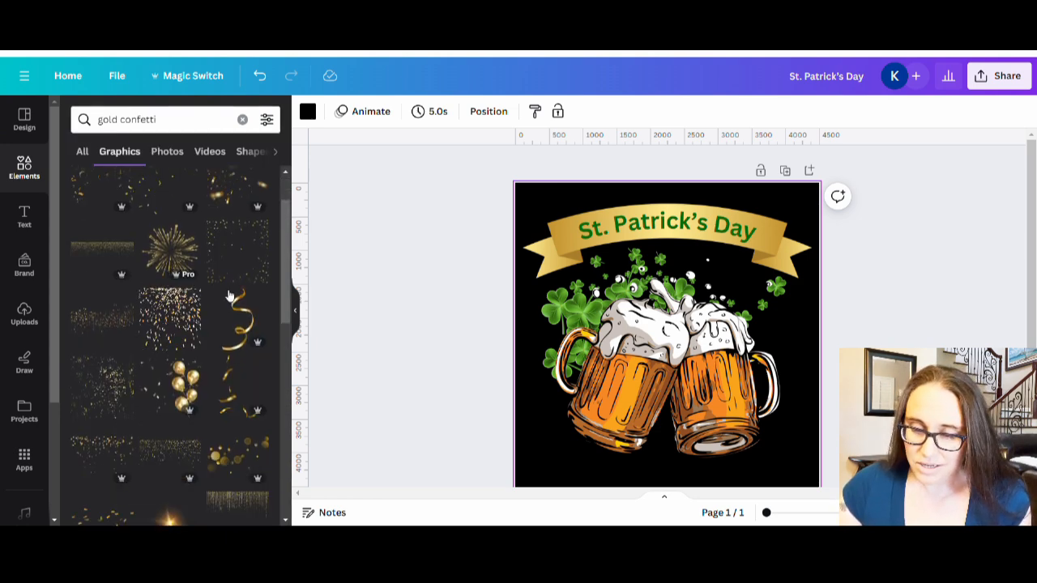
pyautogui.click(239, 351)
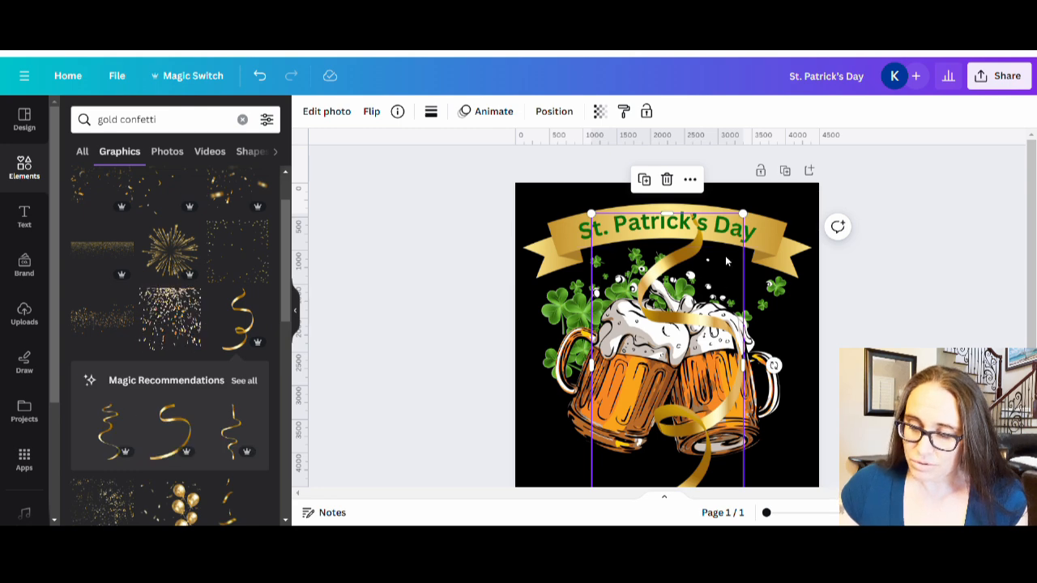
pyautogui.moveTo(743, 215); pyautogui.dragTo(768, 327)
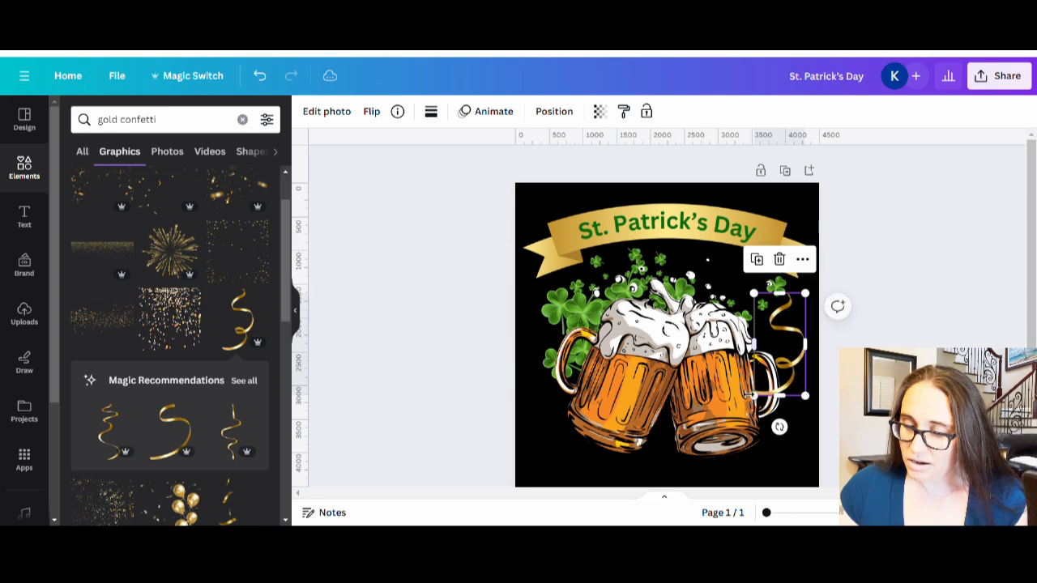
# Step: Shrink the beer mugs slightly, reposition them below the banner, and move the gold streamer down beside the right-hand mug's handle
pyautogui.click(688, 365)
pyautogui.moveTo(779, 457); pyautogui.dragTo(757, 443)
pyautogui.moveTo(716, 418); pyautogui.dragTo(729, 415)
pyautogui.moveTo(795, 387); pyautogui.dragTo(796, 413)
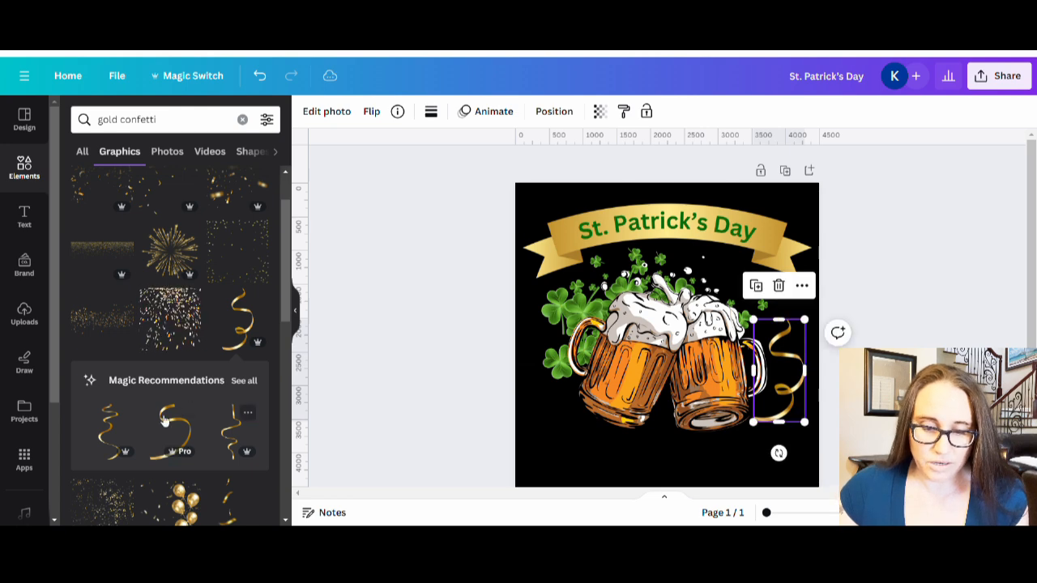
# Step: Add the looped gold streamer from the related recommendations, shrink it beside the left-hand mug, and re-centre the beer mugs on the page
pyautogui.click(244, 382)
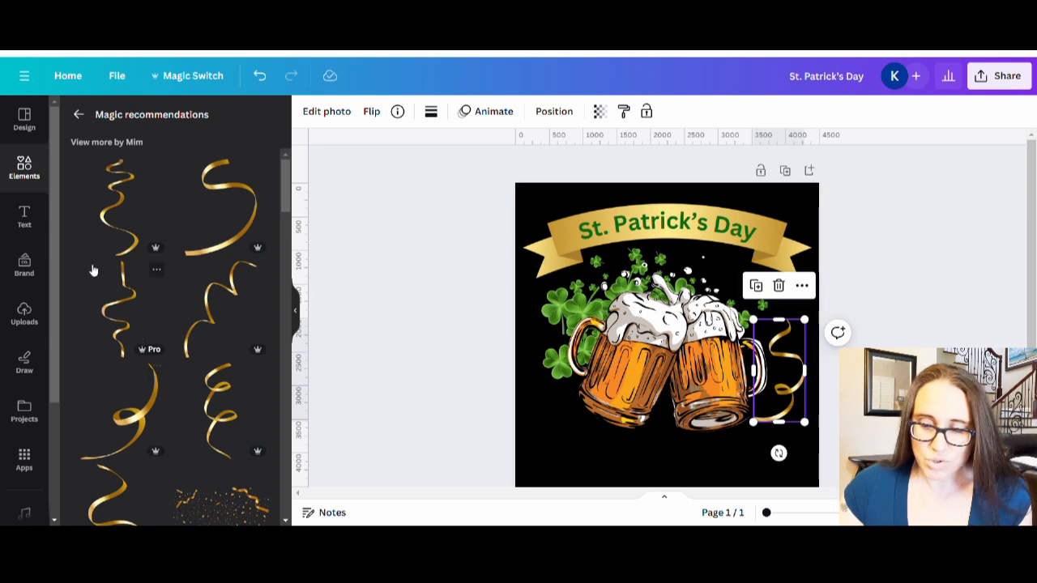
pyautogui.scroll(-3, 113, 243)
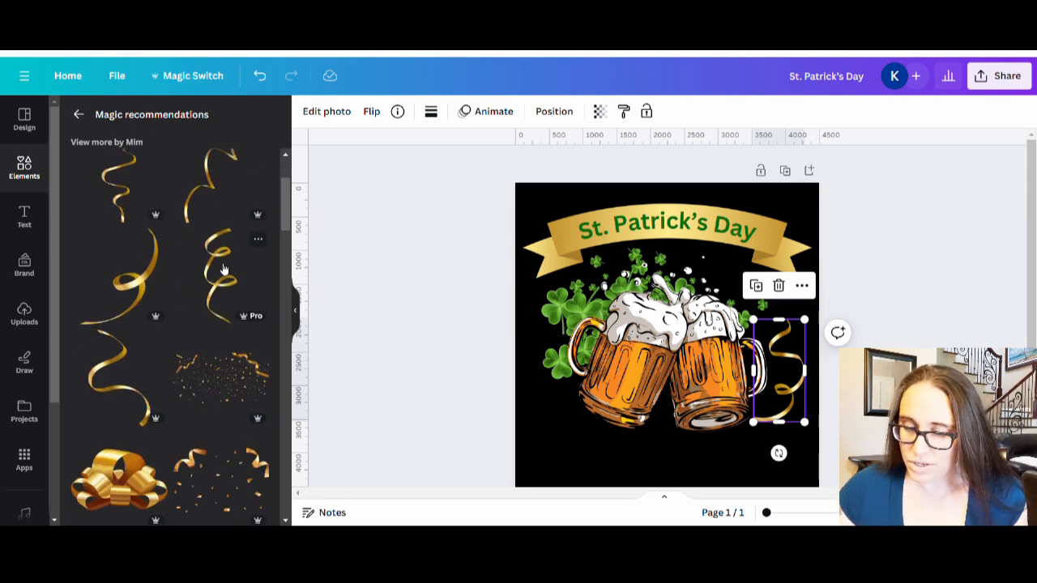
pyautogui.click(224, 269)
pyautogui.moveTo(721, 217); pyautogui.dragTo(662, 361)
pyautogui.moveTo(632, 428); pyautogui.dragTo(551, 349)
pyautogui.moveTo(581, 409); pyautogui.dragTo(584, 405)
pyautogui.moveTo(583, 404); pyautogui.dragTo(567, 371)
pyautogui.moveTo(718, 391); pyautogui.dragTo(716, 386)
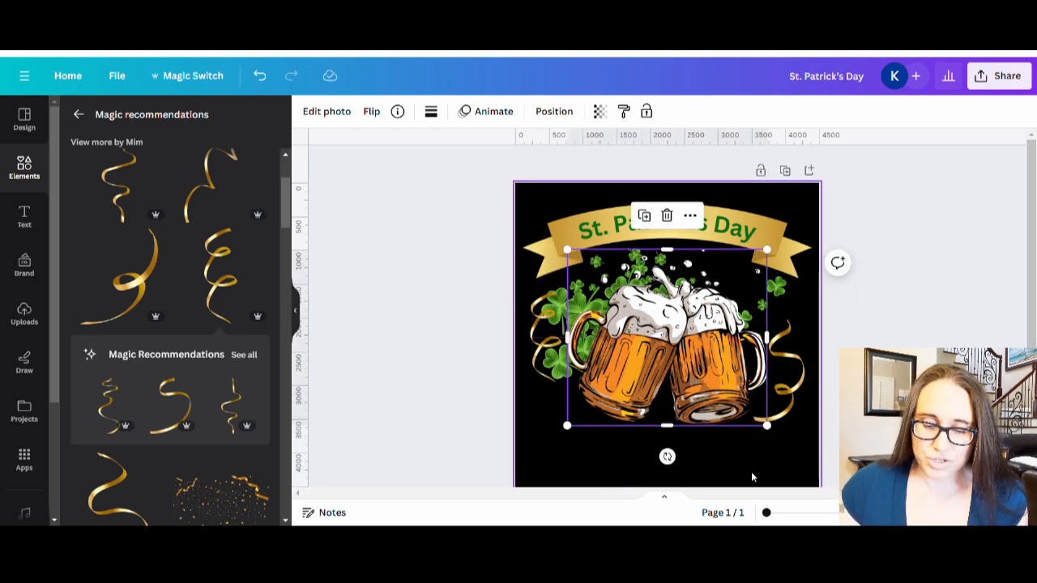
pyautogui.click(744, 464)
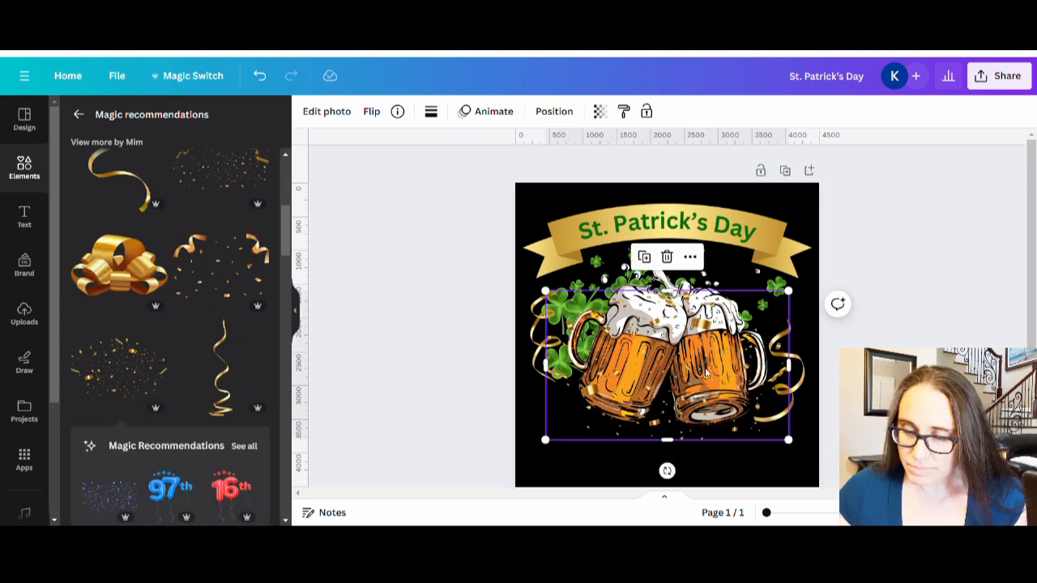
# Step: Add the oval scatter of gold confetti, enlarge it to nearly the page width and centre it behind the beer mugs
pyautogui.moveTo(710, 374); pyautogui.dragTo(710, 338)
pyautogui.moveTo(788, 407); pyautogui.dragTo(804, 418)
pyautogui.moveTo(740, 391); pyautogui.dragTo(721, 389)
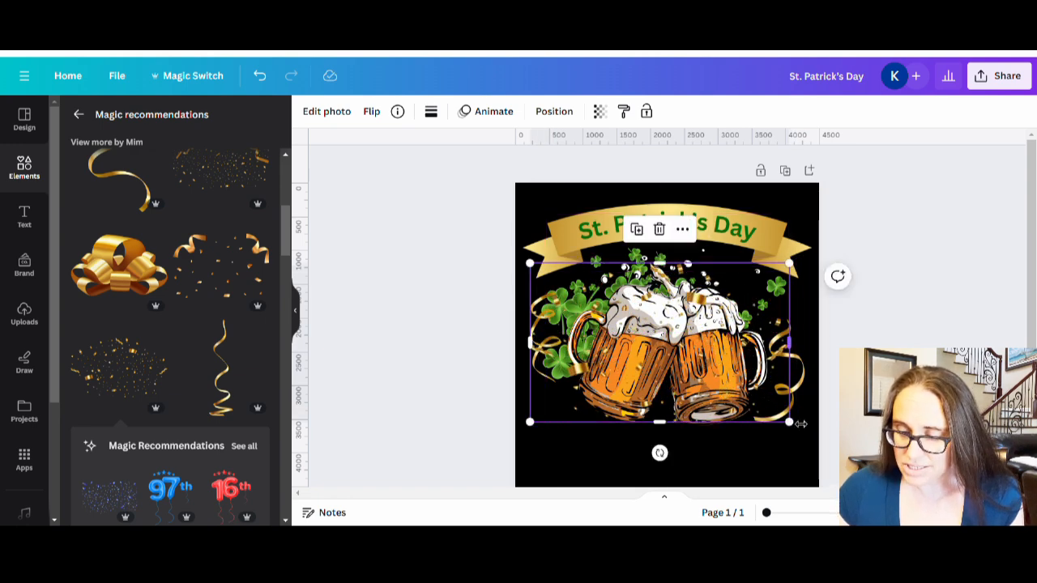
pyautogui.moveTo(797, 429); pyautogui.dragTo(820, 440)
pyautogui.moveTo(721, 380); pyautogui.dragTo(707, 392)
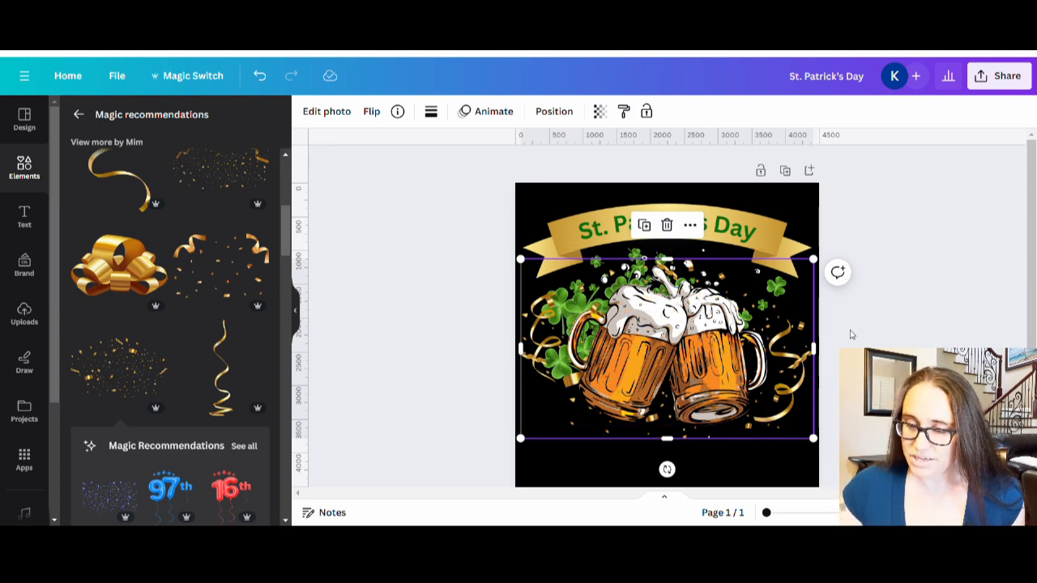
pyautogui.click(906, 297)
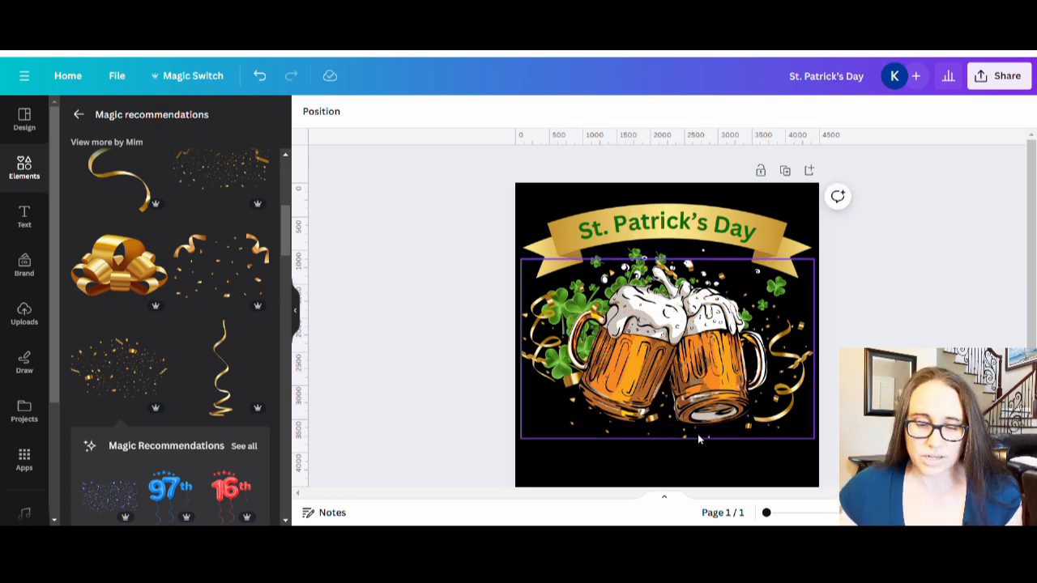
pyautogui.scroll(-10, 162, 379)
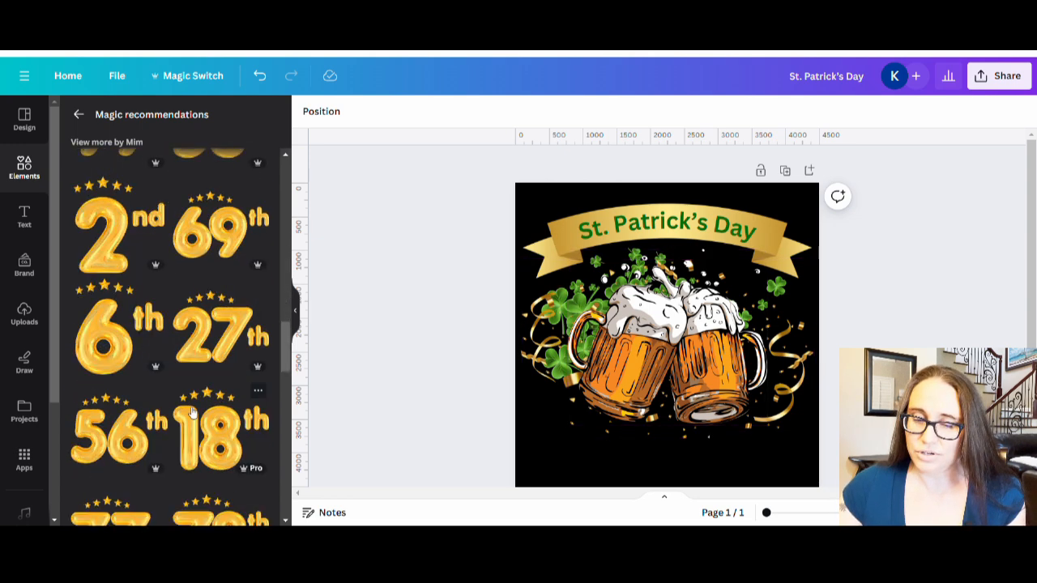
pyautogui.scroll(-3, 184, 407)
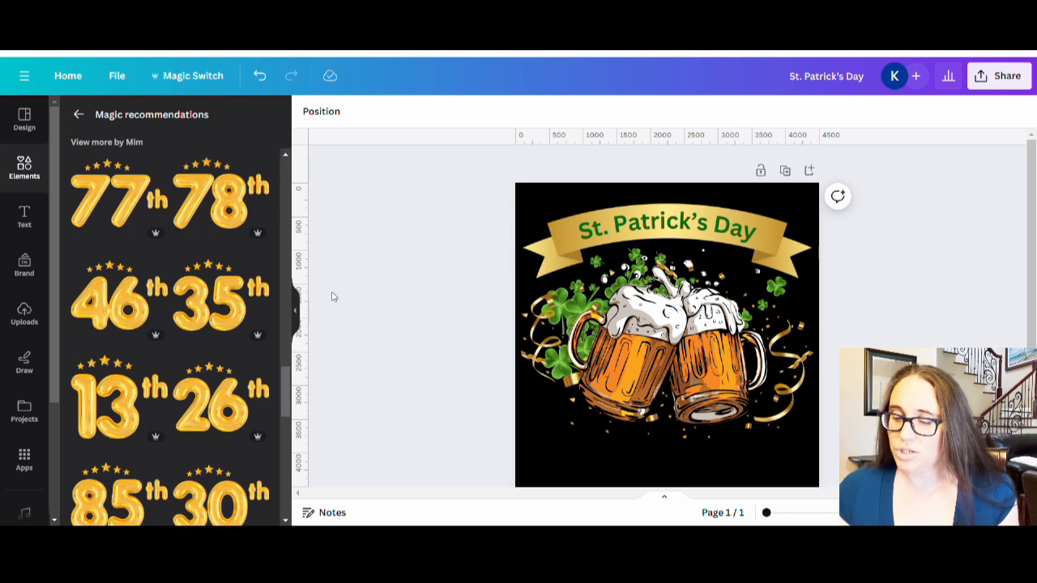
pyautogui.hotkey('ctrl', 'z')
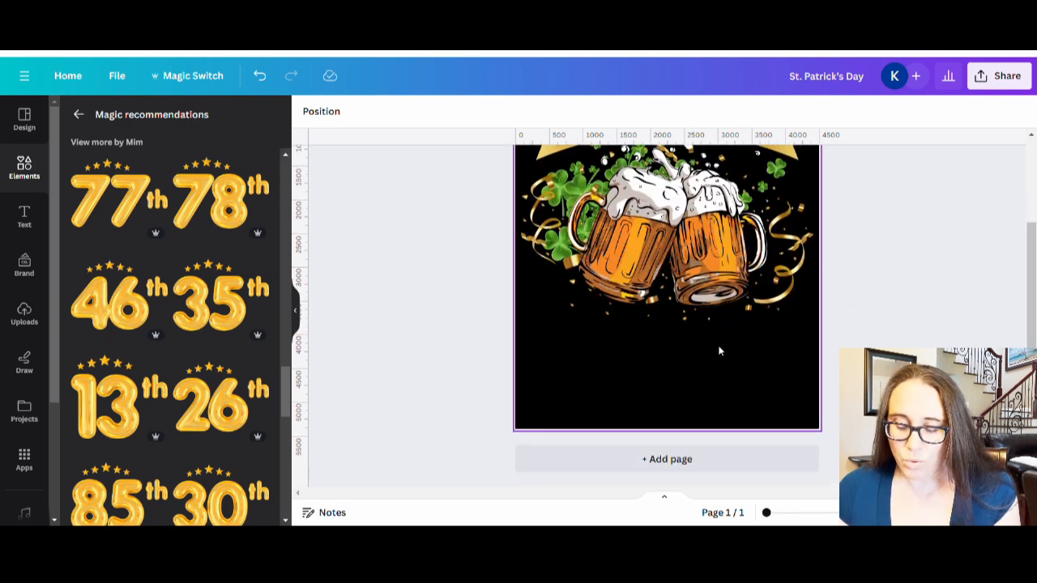
# Step: Add a text box reading "DRINKING TEAM" and place it centred below the beer mugs
pyautogui.click(668, 378)
pyautogui.press('t')
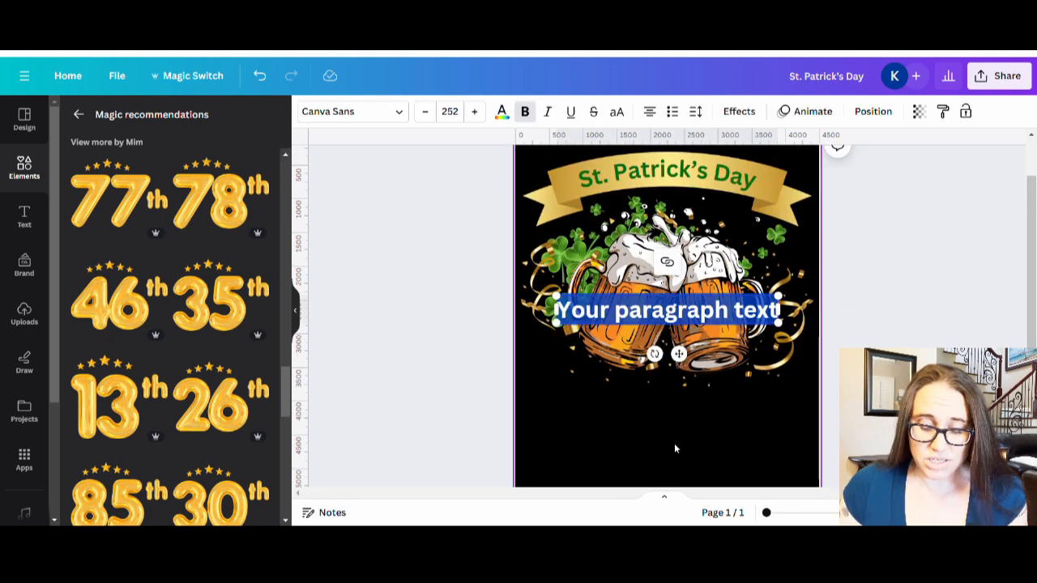
pyautogui.write('DRINKIN')
pyautogui.write('G TRAI')
pyautogui.press('BackSpace')
pyautogui.press('BackSpace')
pyautogui.press('BackSpace')
pyautogui.write('EA')
pyautogui.click(734, 426)
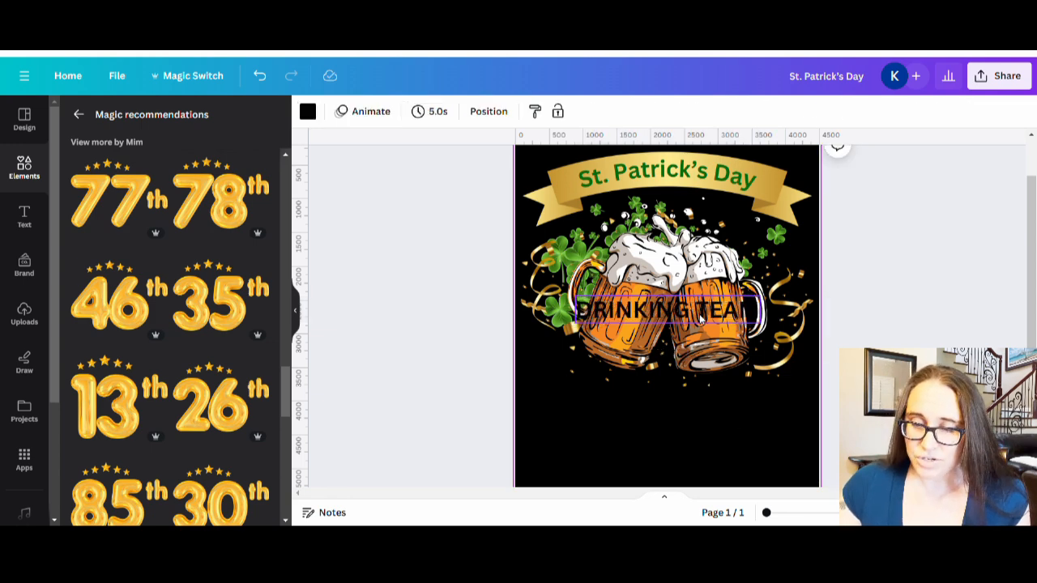
pyautogui.moveTo(700, 319); pyautogui.dragTo(704, 449)
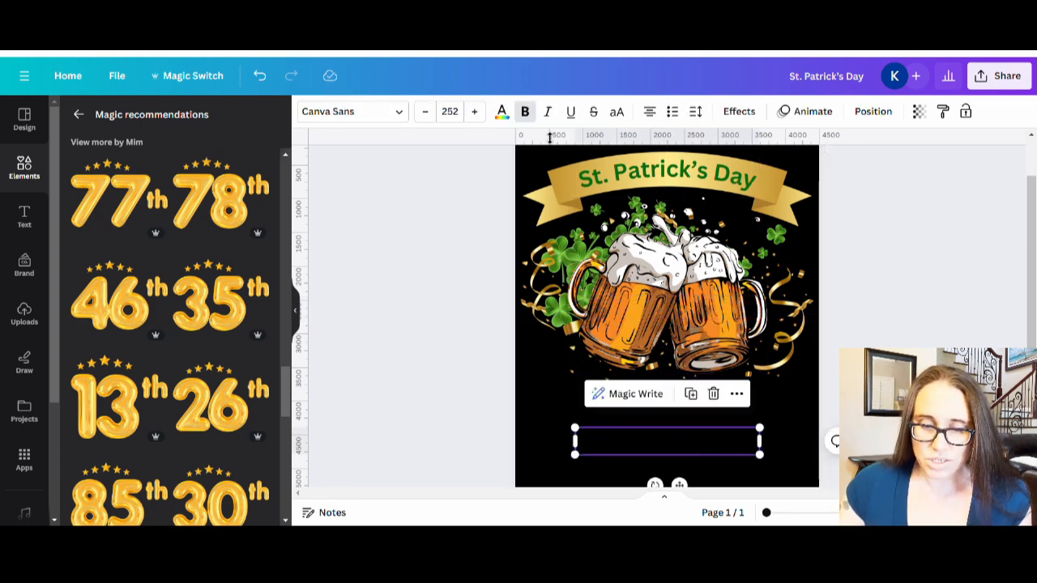
# Step: Enlarge the "DRINKING TEAM" text to size 365, centre it below the mugs, and colour it light green from the shamrock photo colours
pyautogui.click(502, 113)
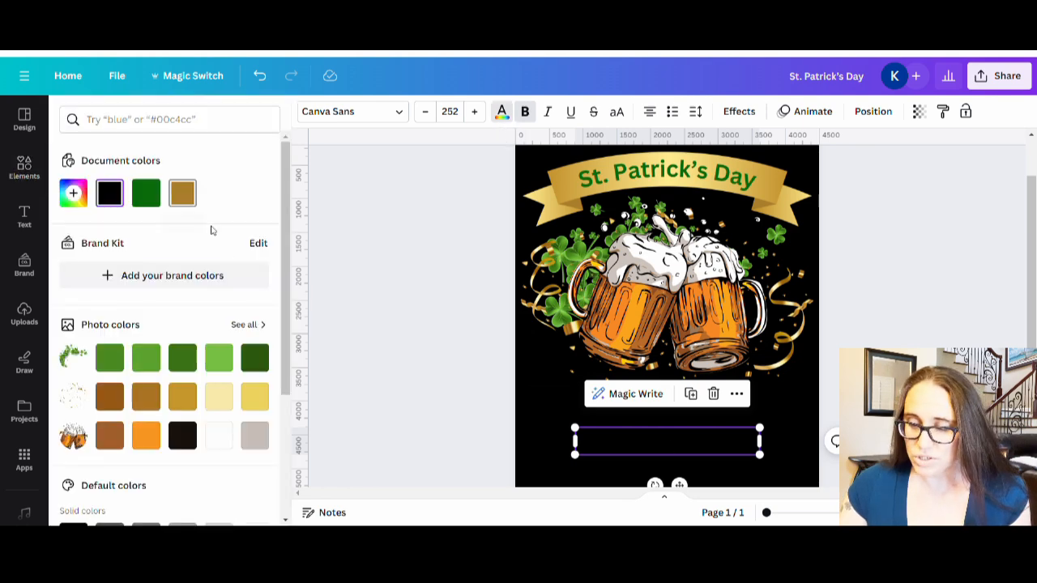
pyautogui.click(259, 399)
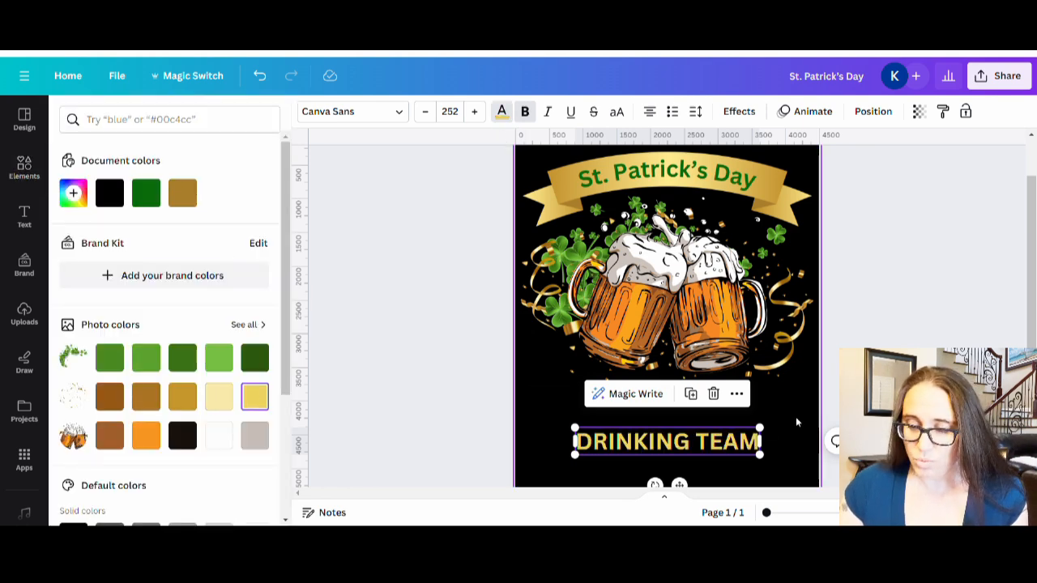
pyautogui.moveTo(759, 428); pyautogui.dragTo(838, 416)
pyautogui.moveTo(739, 452); pyautogui.dragTo(703, 442)
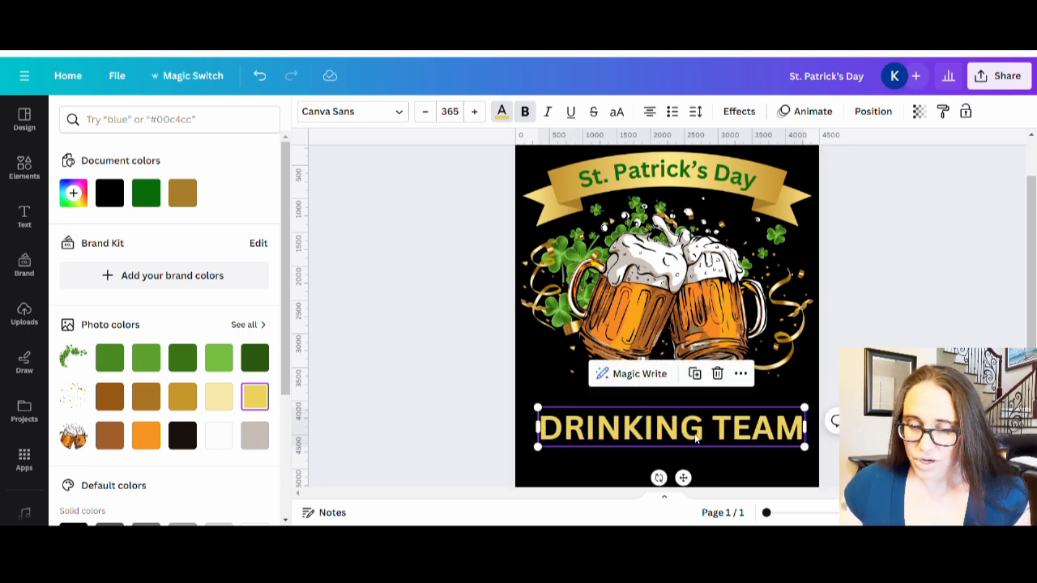
pyautogui.click(219, 358)
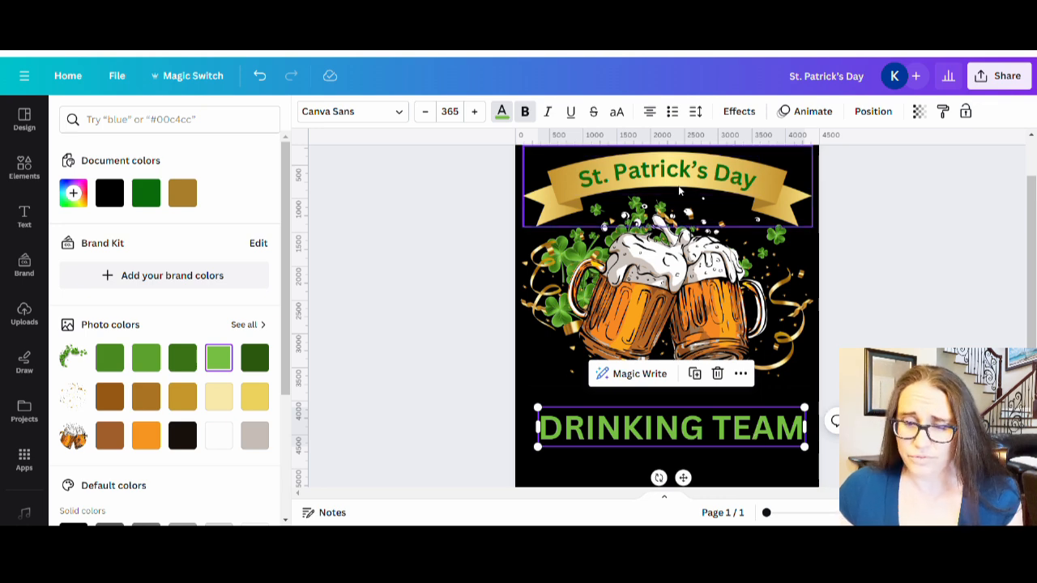
# Step: Apply a Shadow effect to "DRINKING TEAM" in a gold sampled from the banner, with transparency 100
pyautogui.click(740, 111)
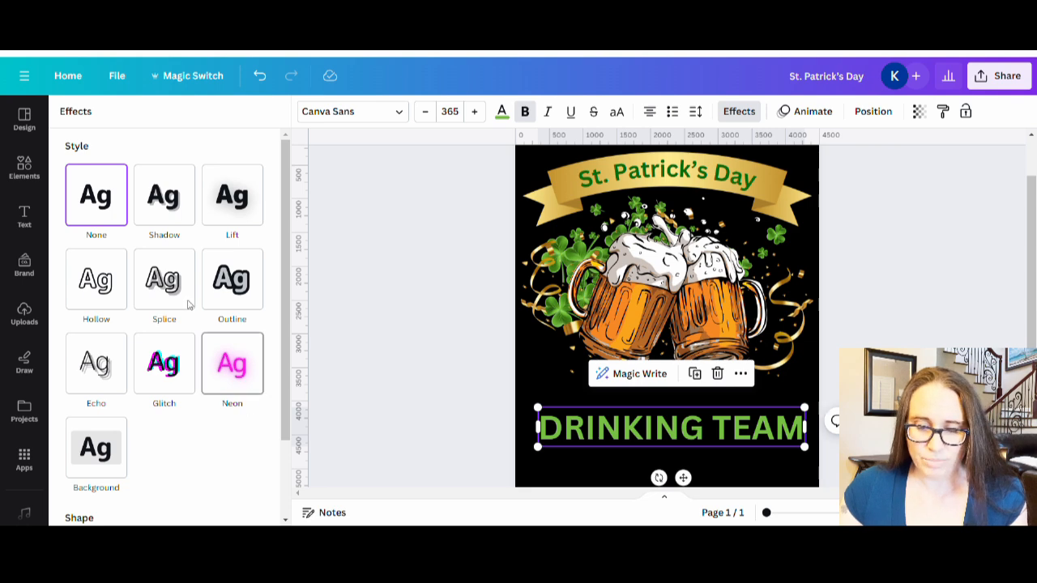
pyautogui.click(172, 200)
pyautogui.click(251, 422)
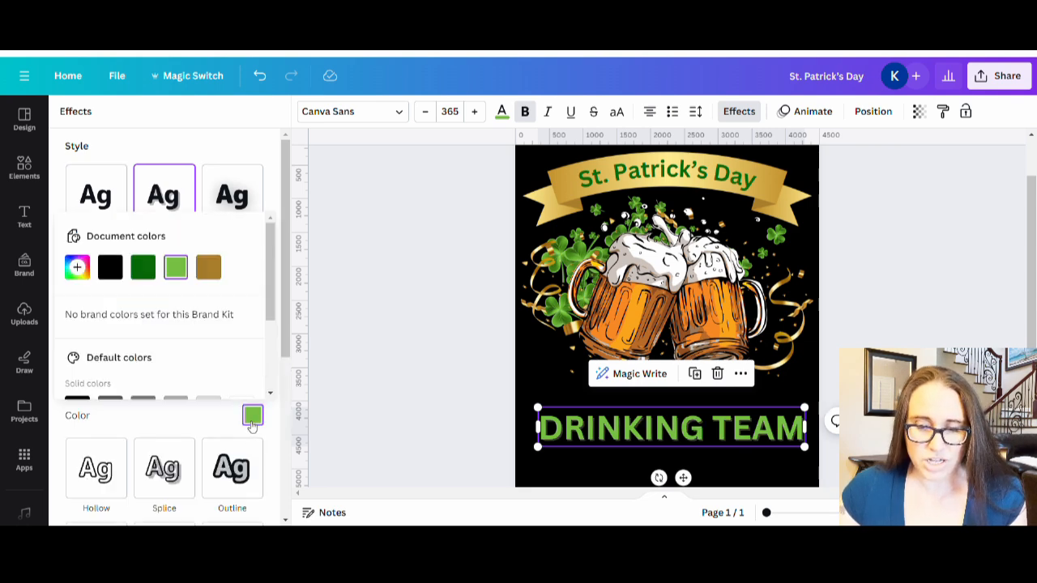
pyautogui.scroll(-3, 202, 308)
pyautogui.scroll(3, 184, 288)
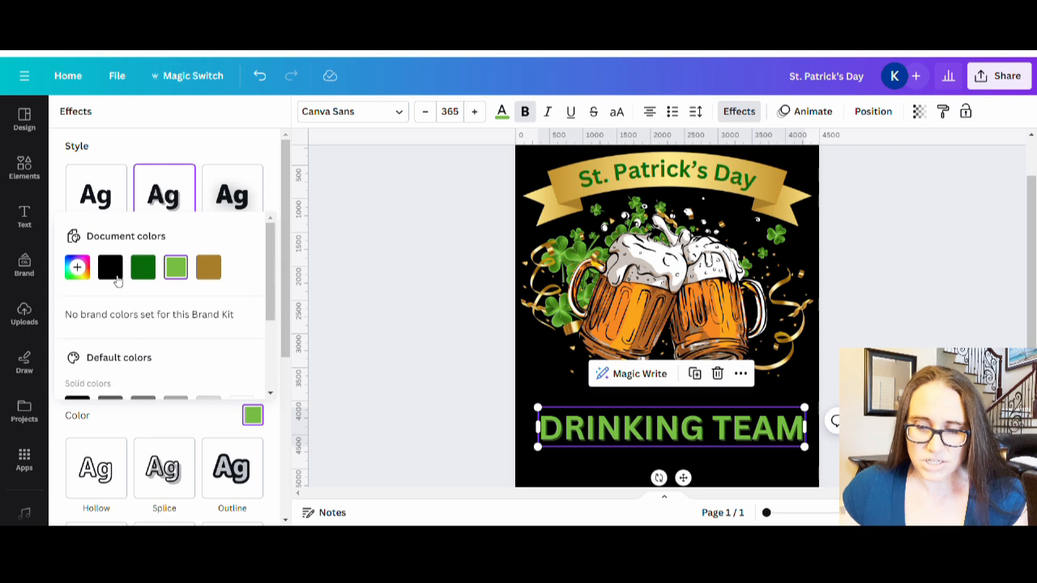
pyautogui.click(77, 267)
pyautogui.click(252, 405)
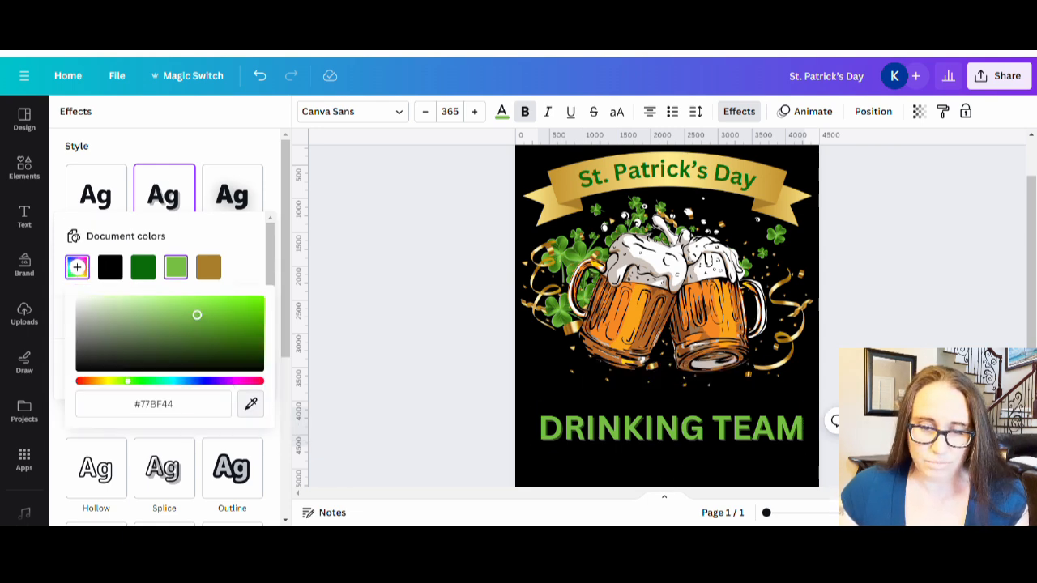
pyautogui.click(588, 183)
pyautogui.click(236, 150)
pyautogui.moveTo(144, 394); pyautogui.dragTo(285, 395)
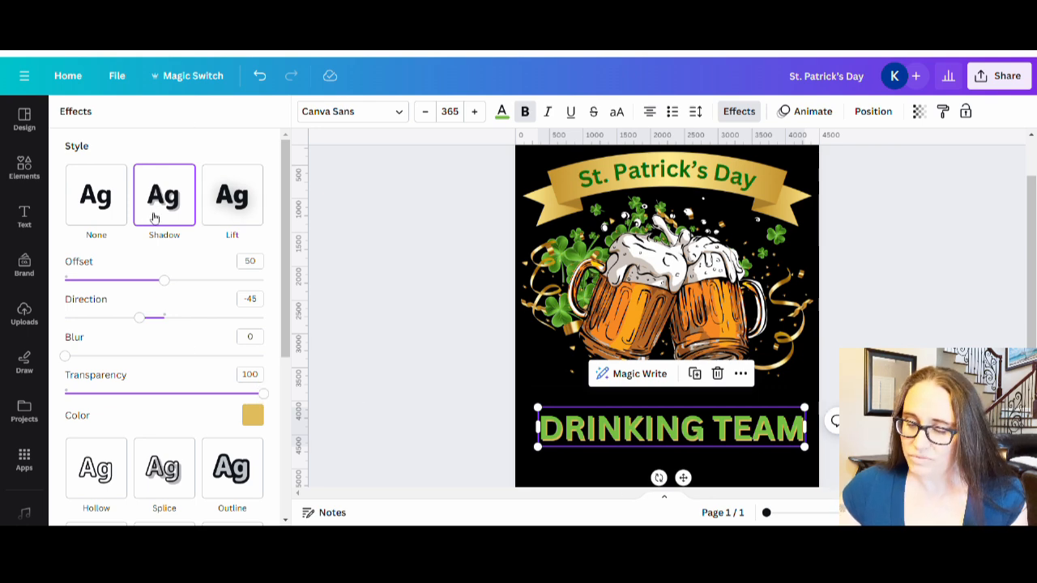
# Step: Replace the "DRINKING TEAM" shadow with an Outline effect in gold #D9B351 sampled from the banner
pyautogui.scroll(-5, 154, 217)
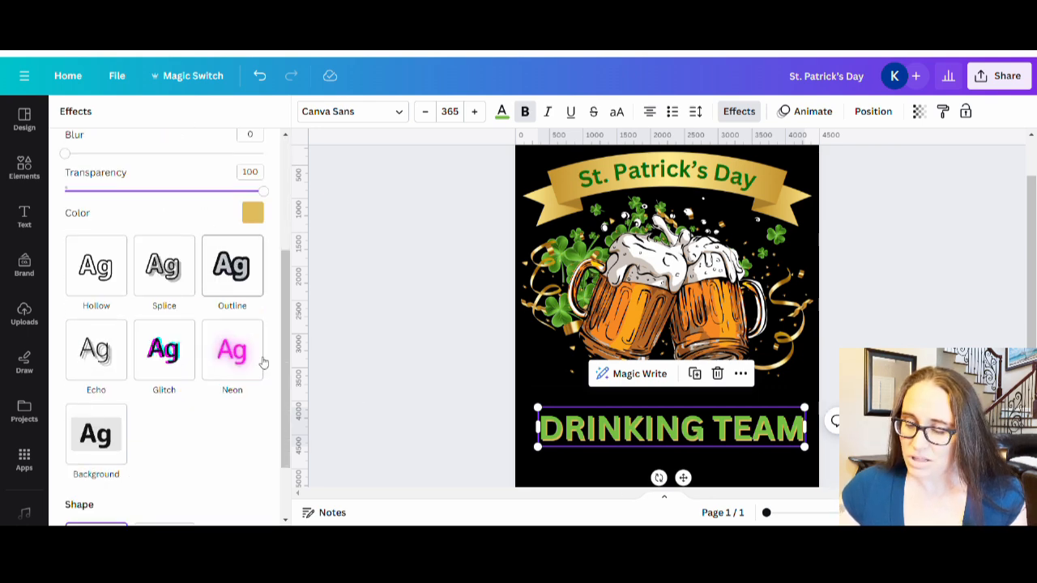
pyautogui.click(225, 293)
pyautogui.click(253, 373)
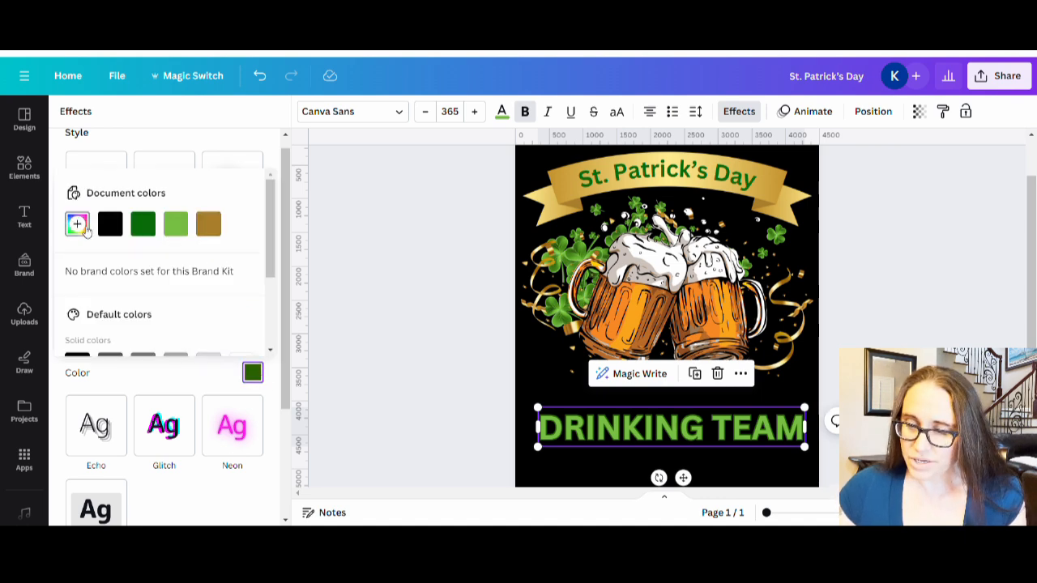
pyautogui.click(78, 224)
pyautogui.click(251, 360)
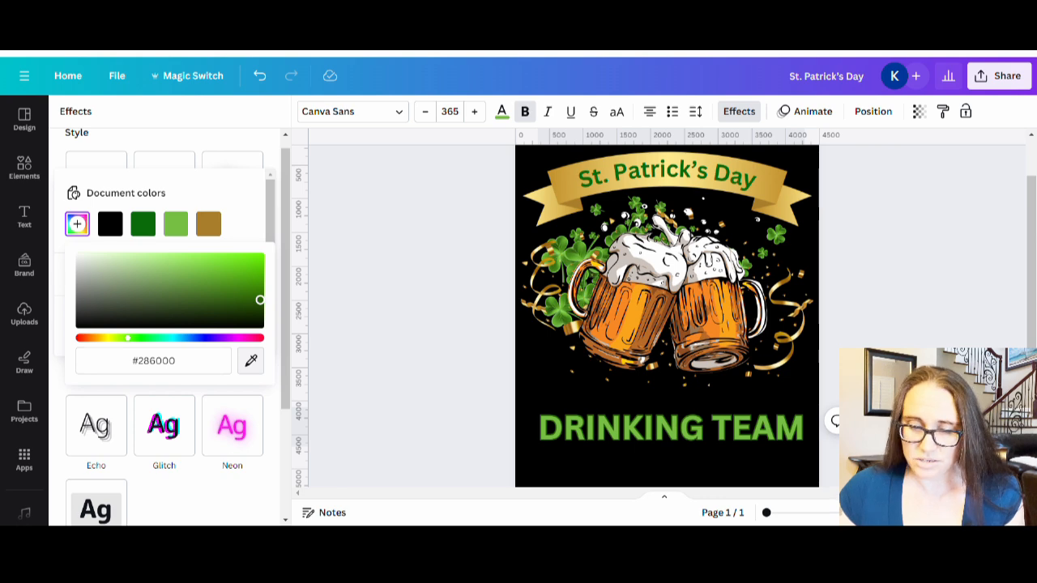
pyautogui.click(590, 167)
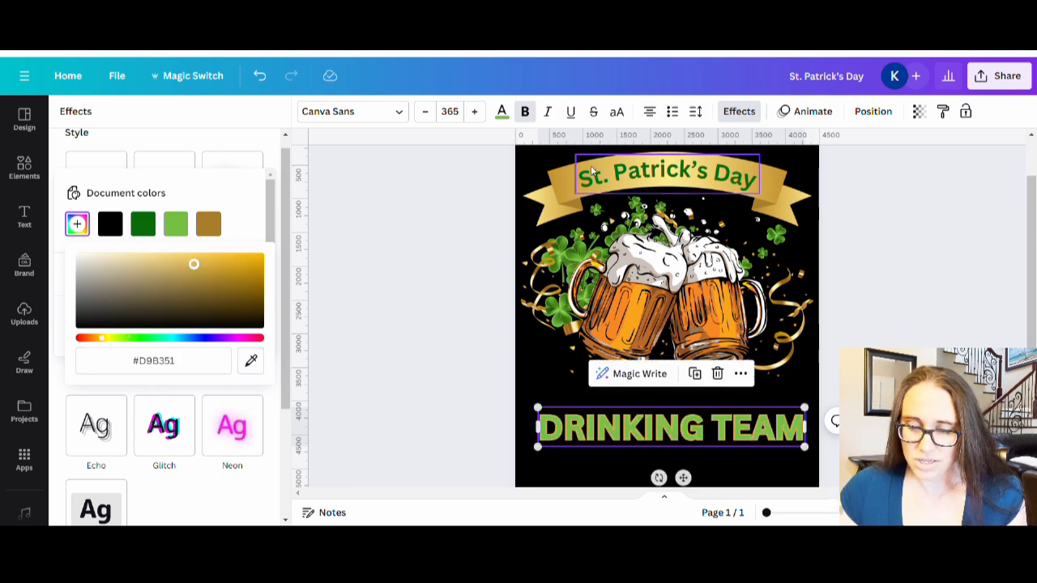
pyautogui.click(398, 293)
pyautogui.click(797, 477)
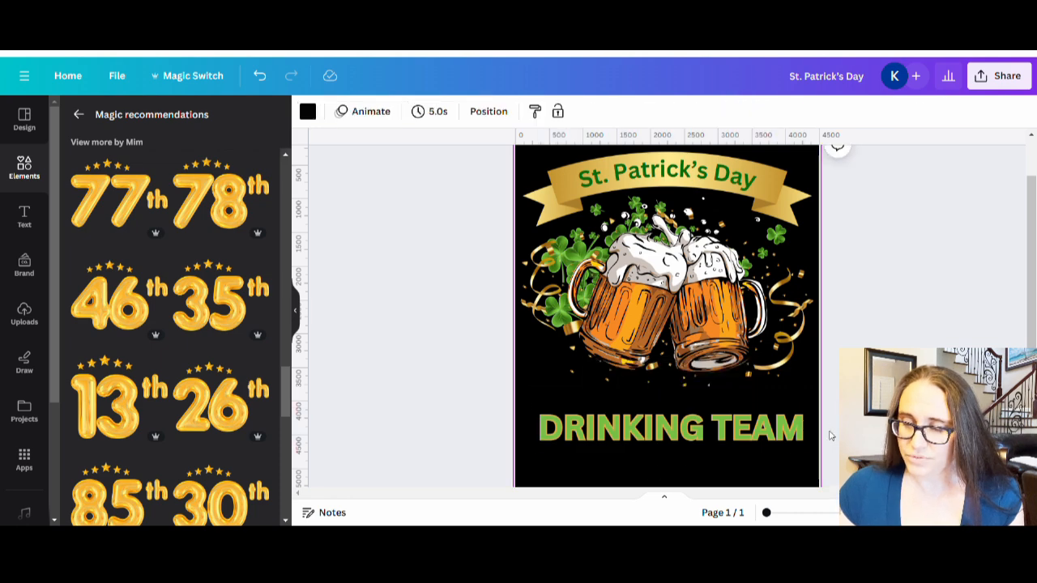
# Step: Search the fonts for "LEAGUE" and set the "DRINKING TEAM" text in League Gothic
pyautogui.click(779, 435)
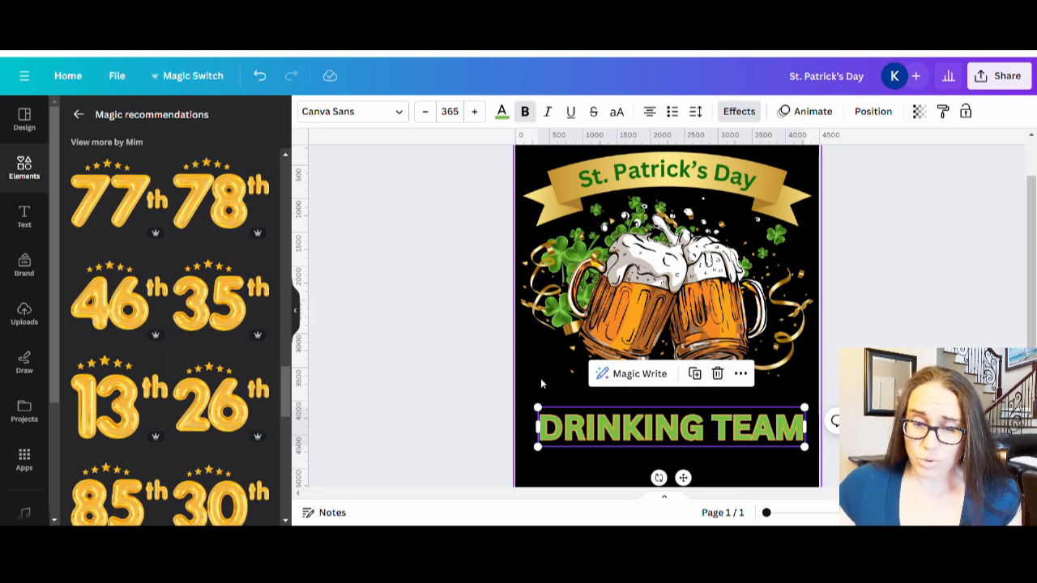
pyautogui.click(388, 118)
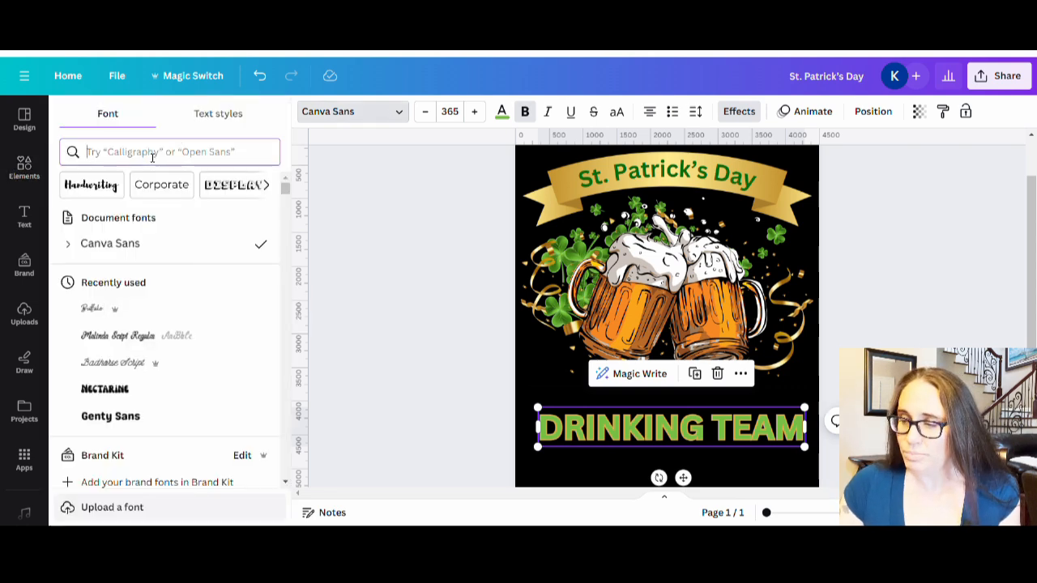
pyautogui.click(152, 153)
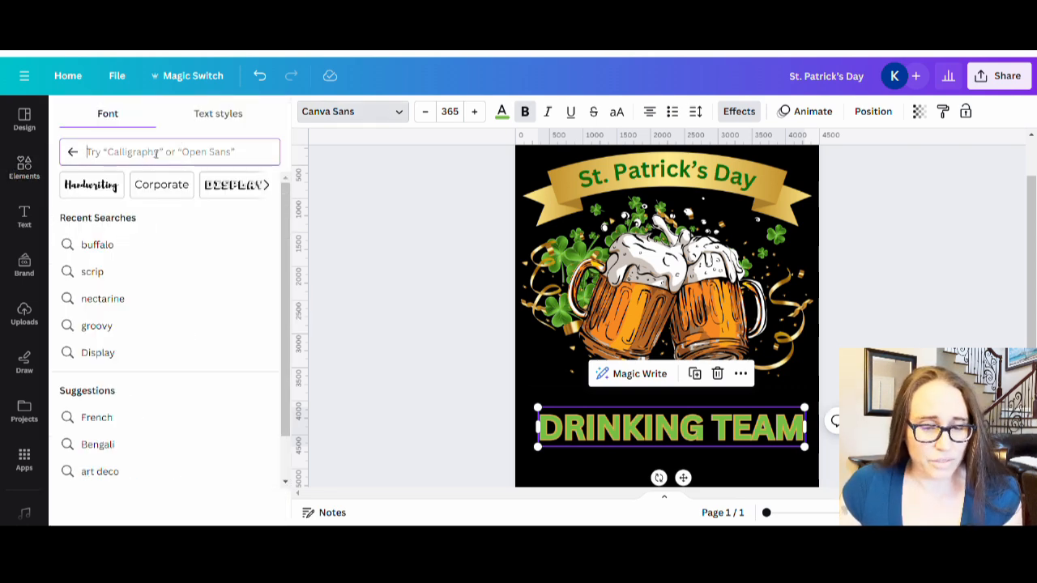
pyautogui.write('LEAG')
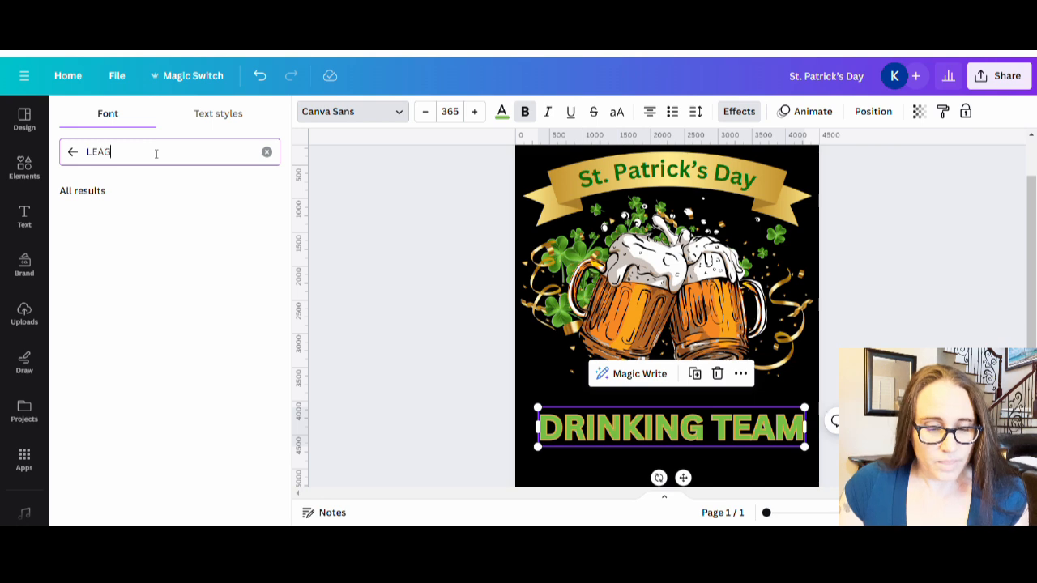
pyautogui.write('UE')
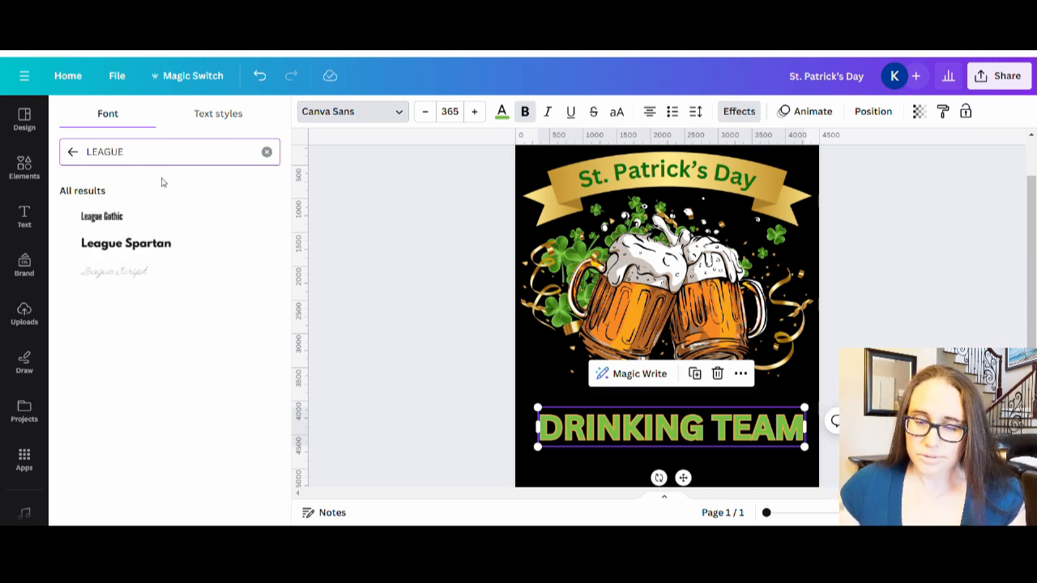
pyautogui.click(124, 212)
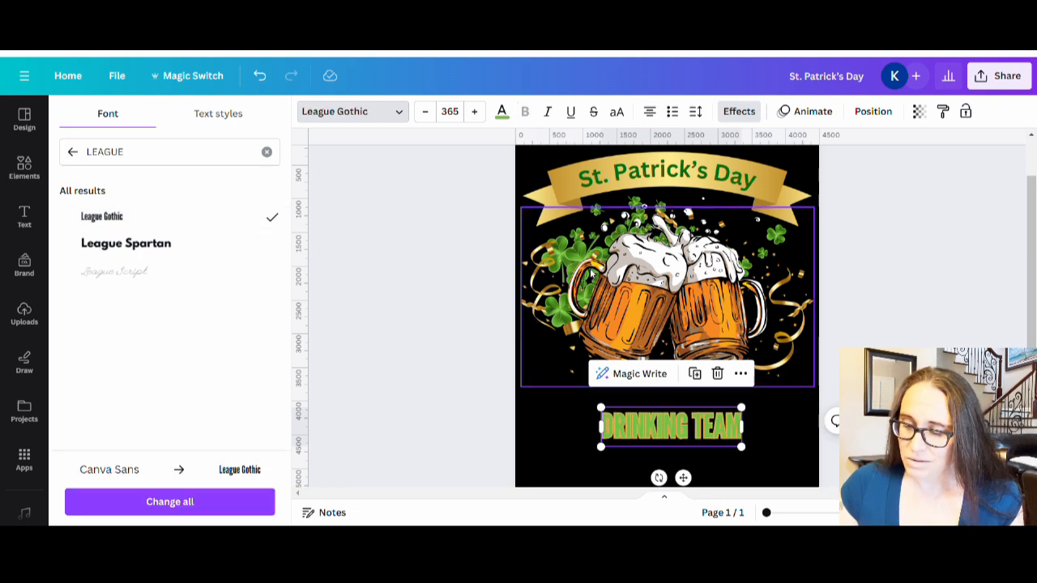
# Step: Enlarge the "DRINKING TEAM" text to size 752 so it spans nearly the page width below the beer mugs
pyautogui.moveTo(742, 408); pyautogui.dragTo(830, 377)
pyautogui.moveTo(602, 455); pyautogui.dragTo(540, 465)
pyautogui.moveTo(662, 448); pyautogui.dragTo(638, 452)
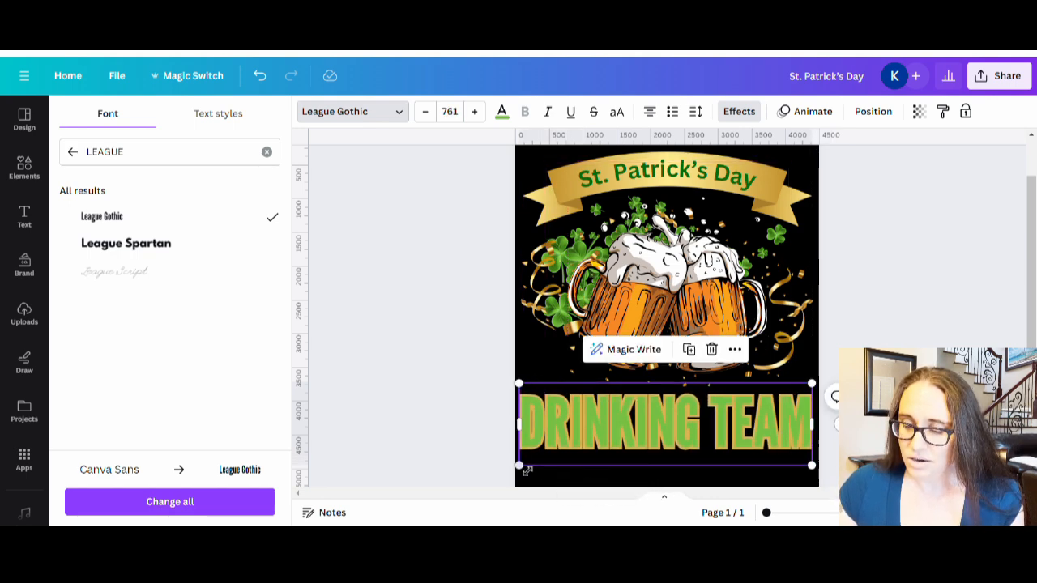
pyautogui.moveTo(522, 464); pyautogui.dragTo(527, 464)
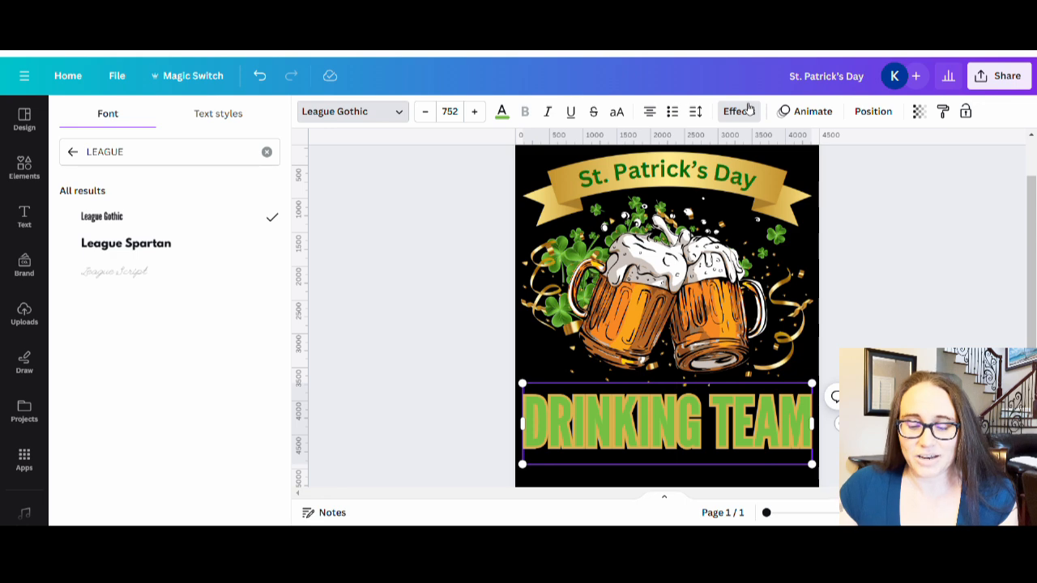
# Step: Give "DRINKING TEAM" a Shadow effect in pale gold #FBE688 sampled from the banner, with transparency 100 and offset 26
pyautogui.click(748, 111)
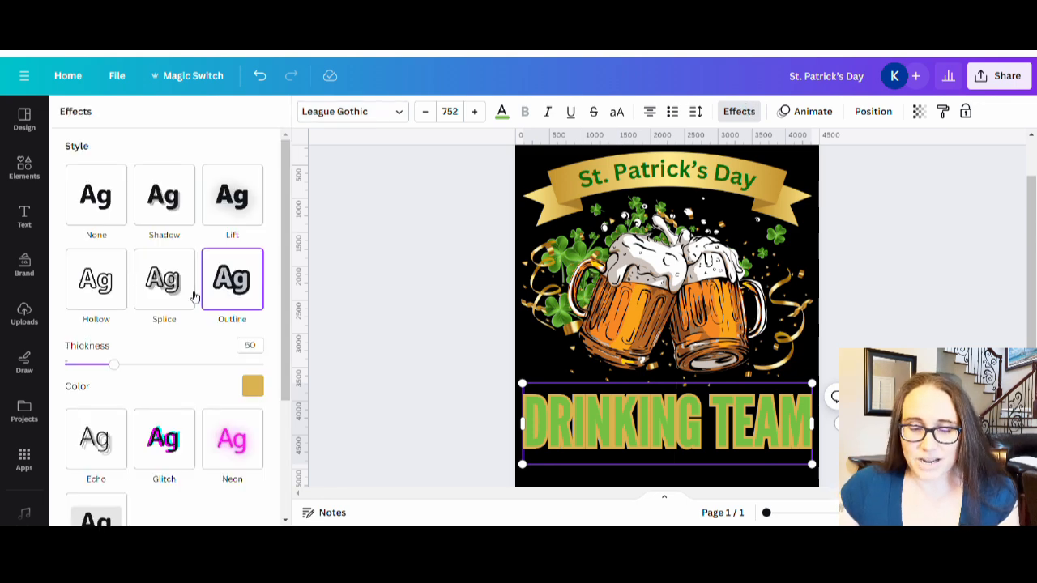
pyautogui.click(179, 215)
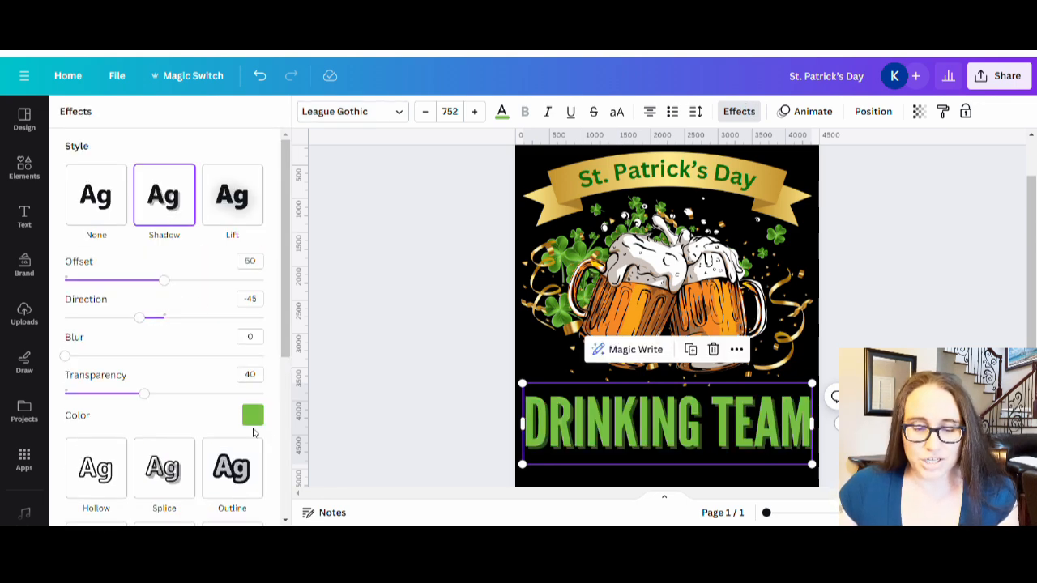
pyautogui.click(252, 415)
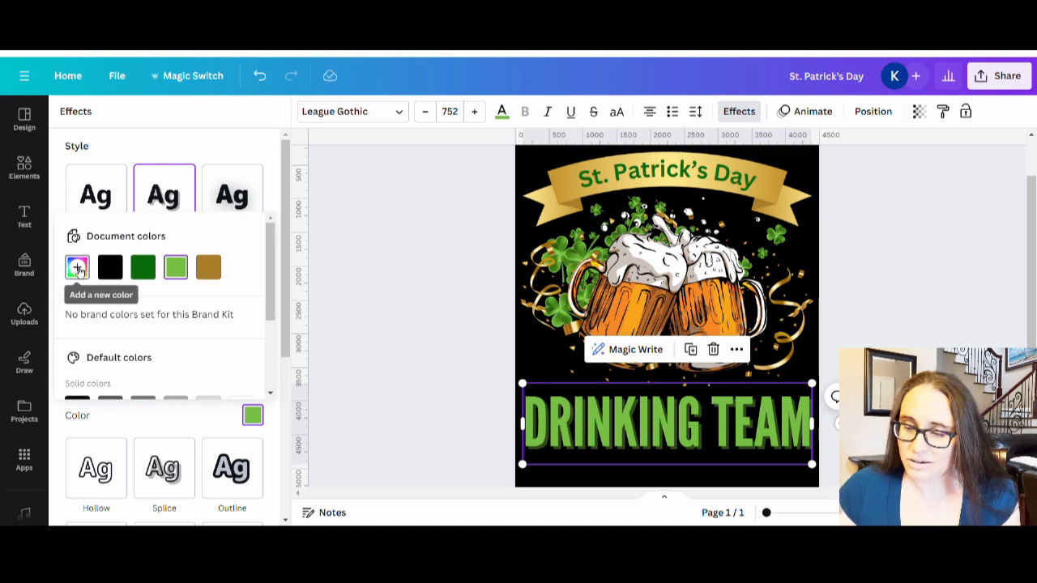
pyautogui.click(77, 268)
pyautogui.click(251, 403)
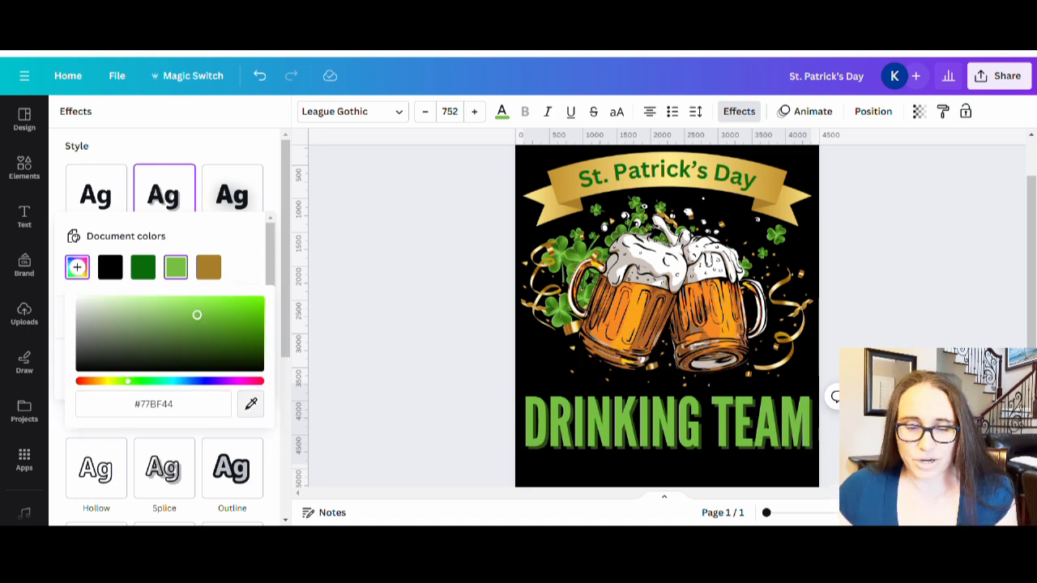
pyautogui.click(666, 161)
pyautogui.click(181, 125)
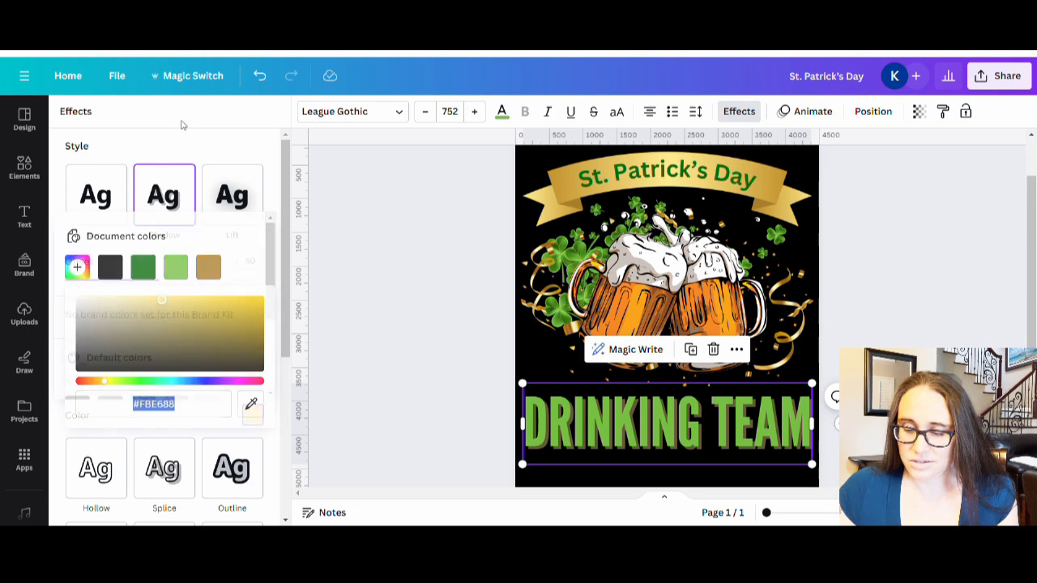
pyautogui.moveTo(150, 393); pyautogui.dragTo(211, 390)
pyautogui.moveTo(112, 284); pyautogui.dragTo(120, 288)
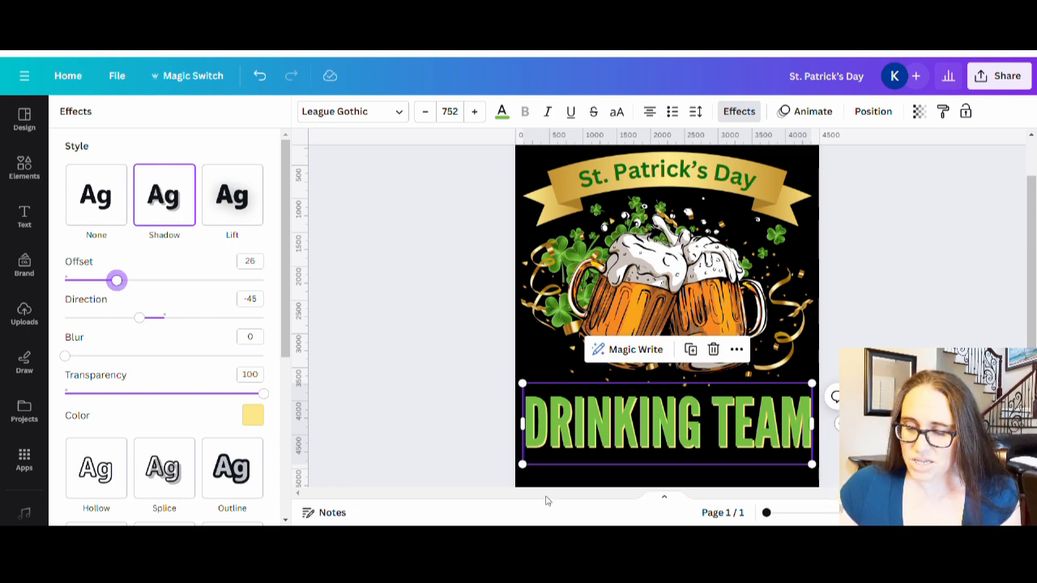
pyautogui.click(337, 322)
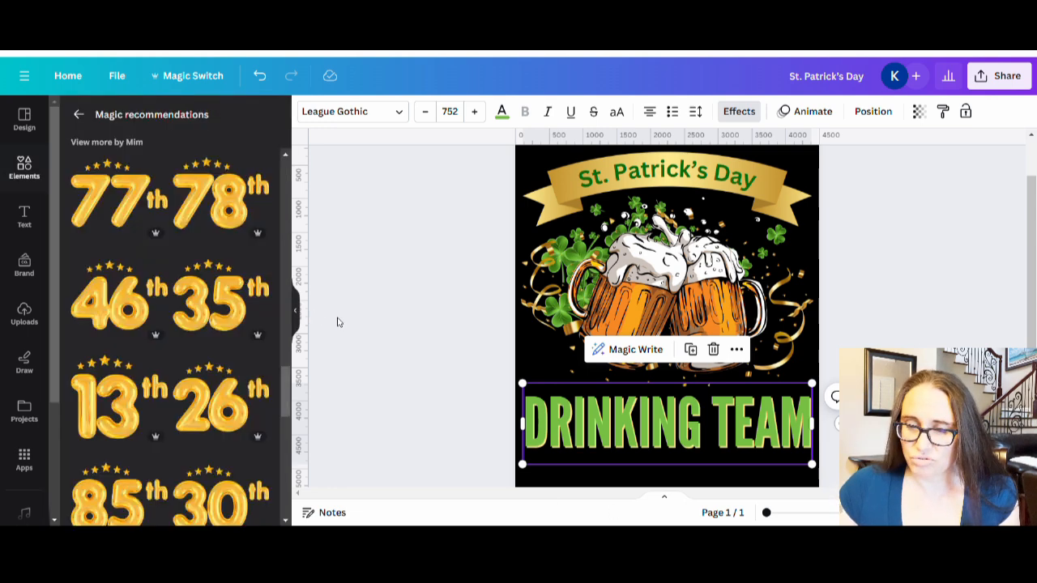
# Step: Recolour the "DRINKING TEAM" text to the second green of the shamrock photo colours
pyautogui.click(635, 449)
pyautogui.click(501, 111)
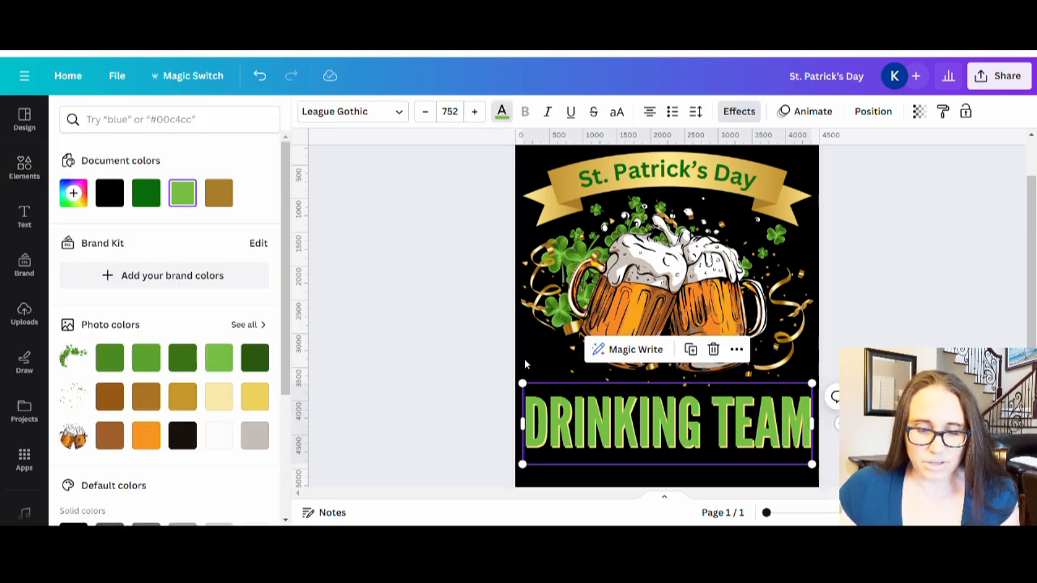
pyautogui.click(151, 362)
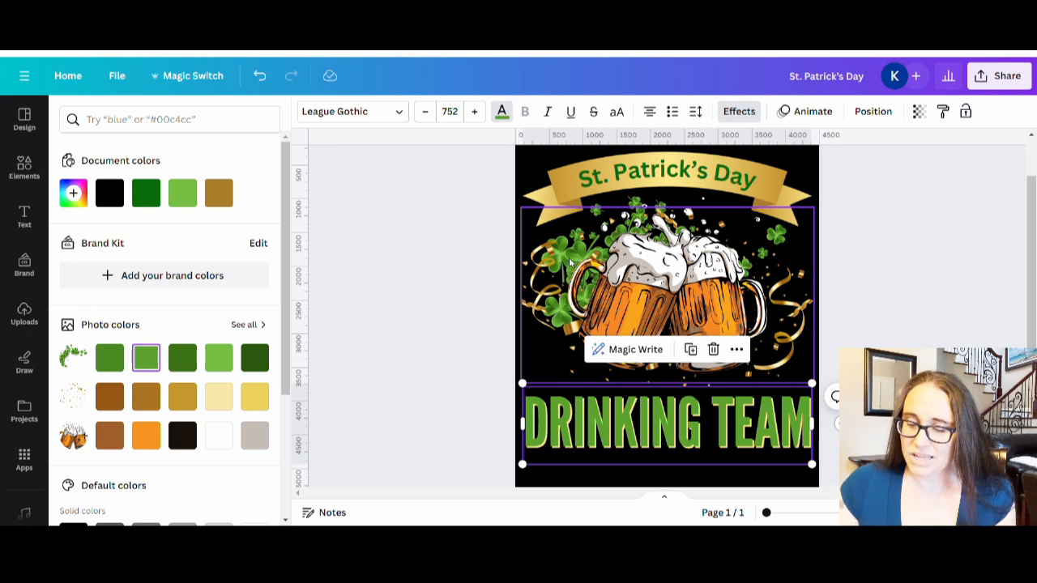
pyautogui.click(915, 324)
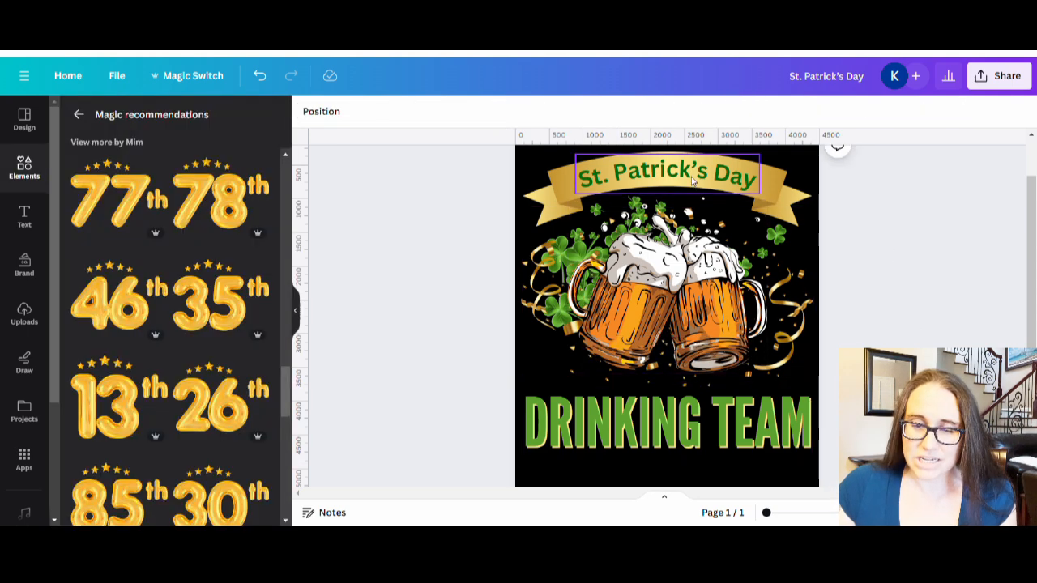
# Step: Search the fonts for "NEO CON" and set the "St. Patrick's Day" banner text in Neo Contact
pyautogui.click(654, 185)
pyautogui.click(377, 113)
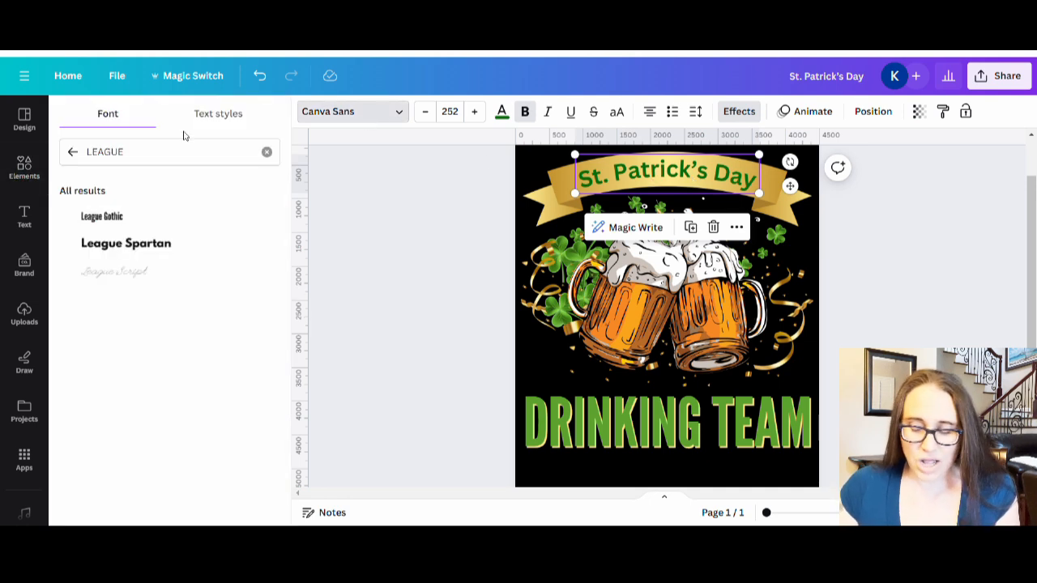
pyautogui.moveTo(162, 152); pyautogui.dragTo(42, 154)
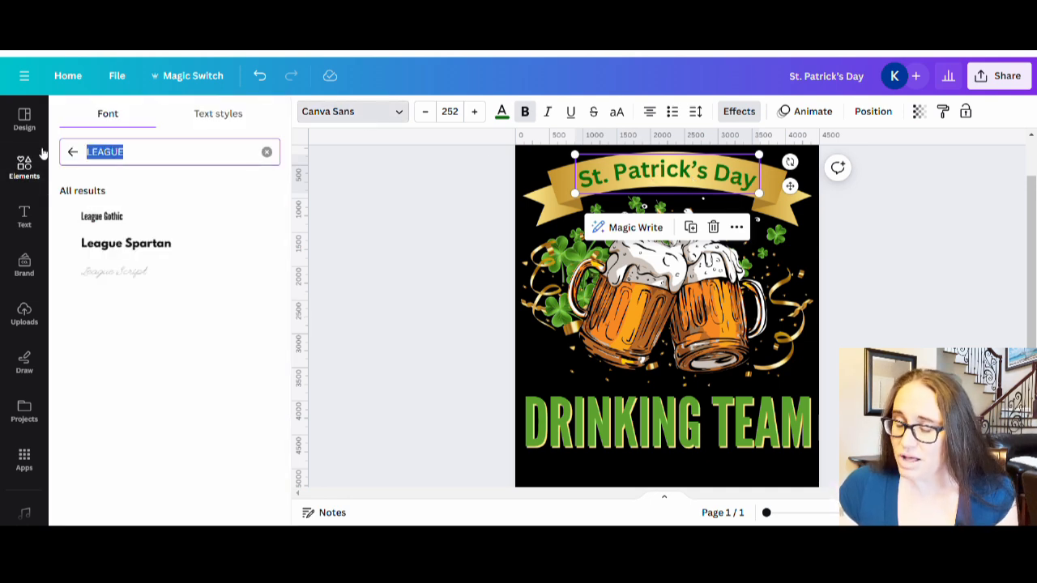
pyautogui.write('NEO CON')
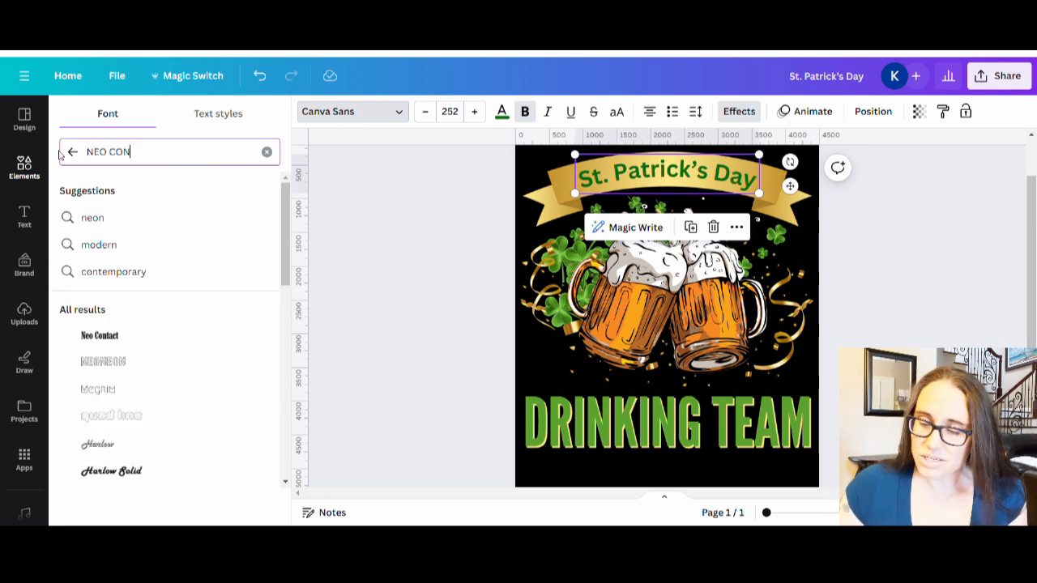
pyautogui.click(99, 335)
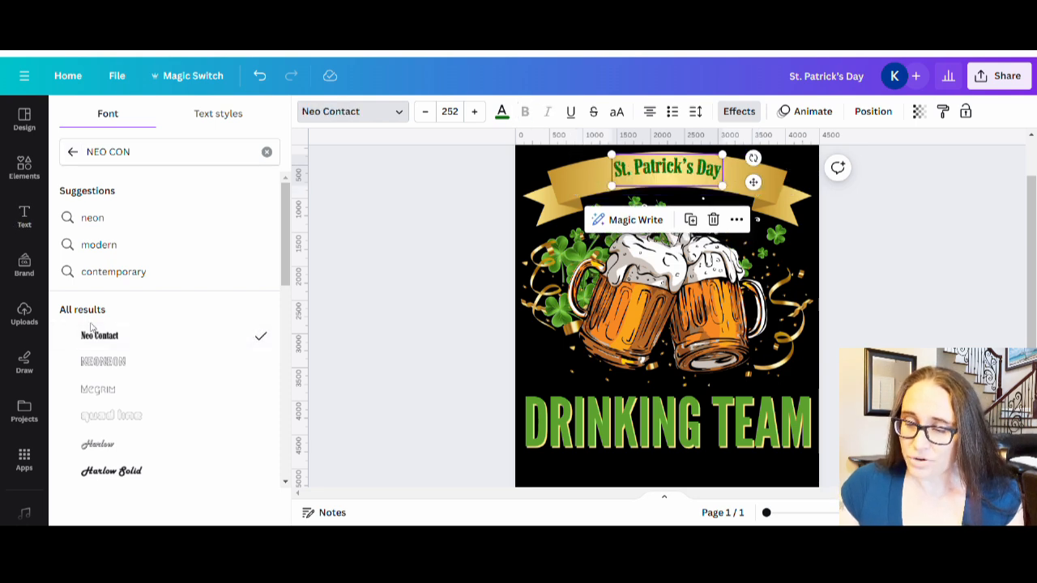
# Step: Enlarge the "St. Patrick's Day" text to size 401 and centre it on the gold banner
pyautogui.click(612, 185)
pyautogui.click(654, 167)
pyautogui.moveTo(613, 187); pyautogui.dragTo(567, 197)
pyautogui.moveTo(721, 154); pyautogui.dragTo(744, 149)
pyautogui.moveTo(676, 176); pyautogui.dragTo(686, 177)
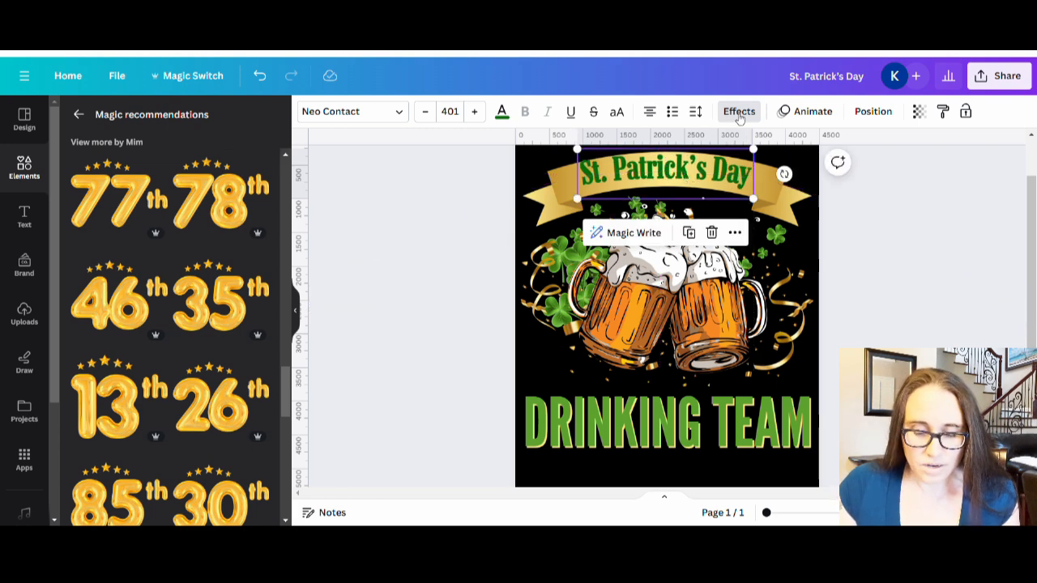
# Step: Set the Curve effect of the "St. Patrick's Day" text to 29
pyautogui.click(738, 111)
pyautogui.scroll(-3, 162, 324)
pyautogui.click(188, 470)
pyautogui.scroll(-1, 189, 470)
pyautogui.moveTo(190, 505); pyautogui.dragTo(194, 506)
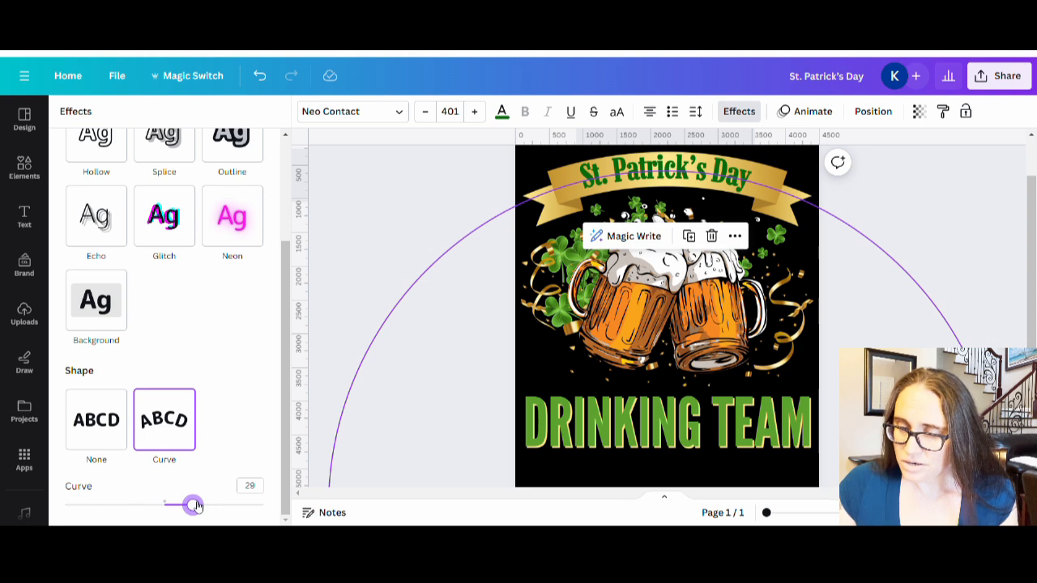
pyautogui.moveTo(197, 506); pyautogui.dragTo(197, 506)
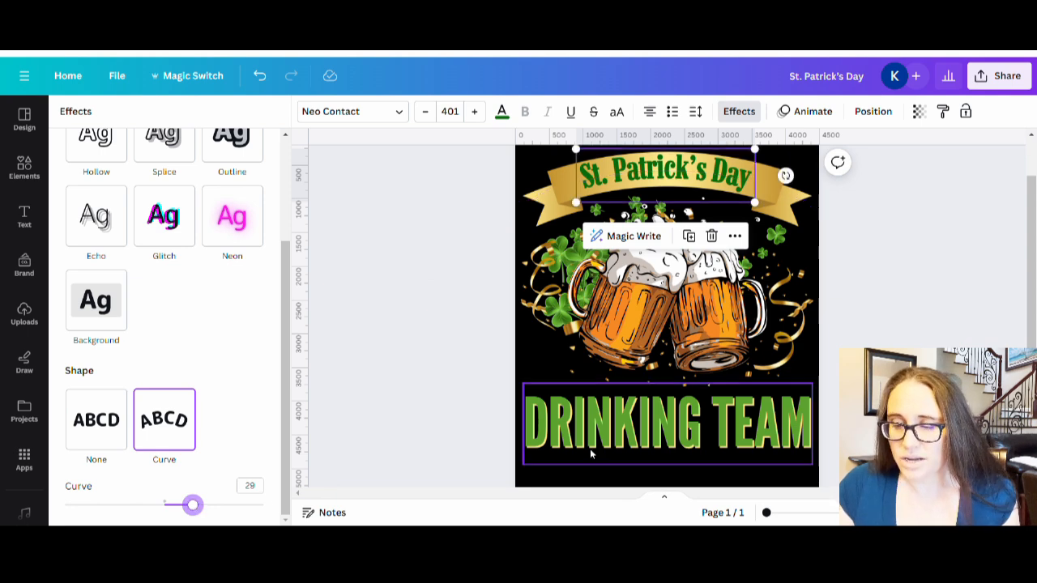
pyautogui.click(890, 316)
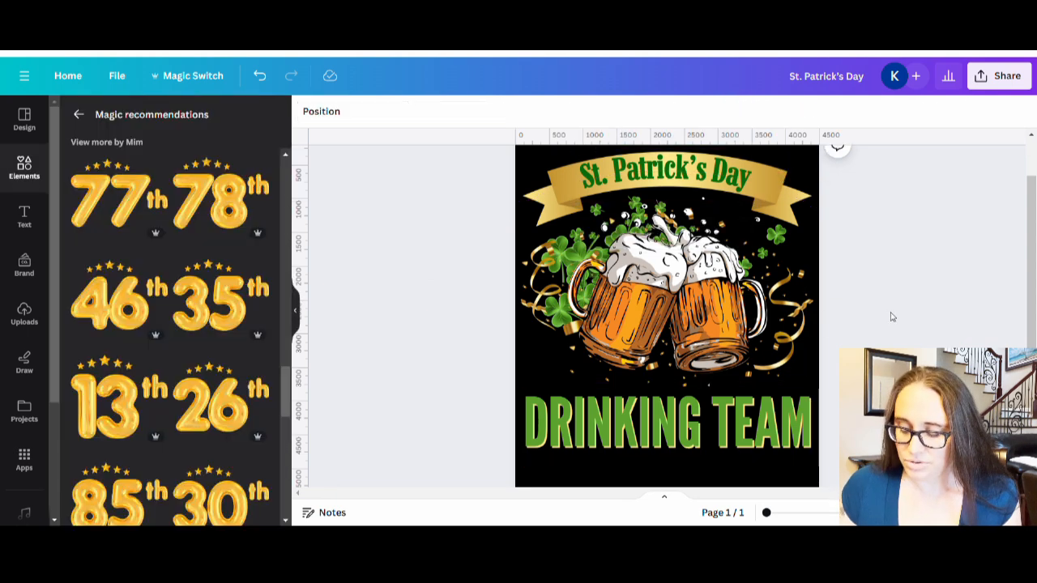
# Step: Nudge the "St. Patrick's Day" text slightly down within the gold banner
pyautogui.click(694, 186)
pyautogui.press('Down')
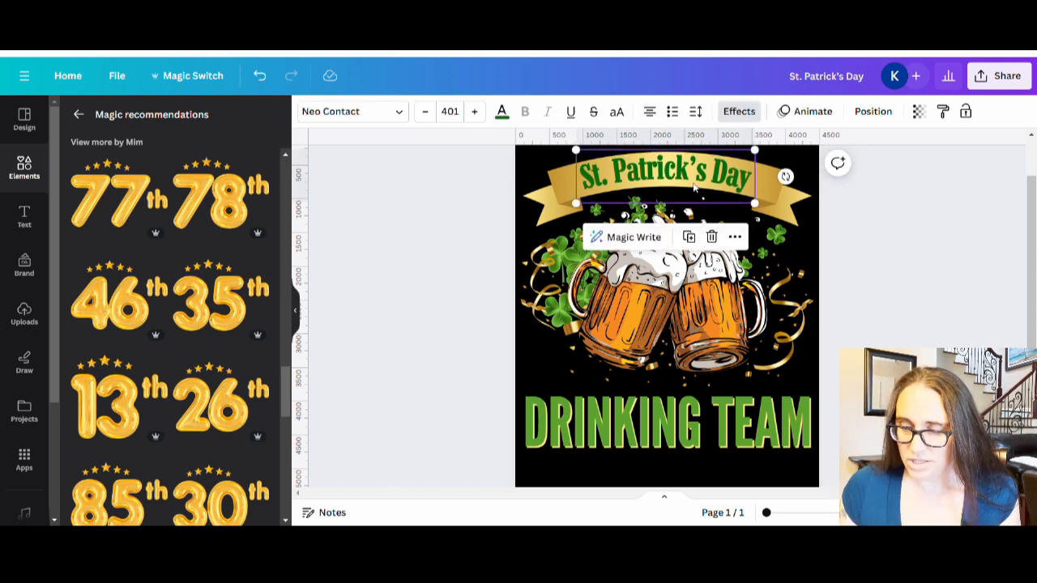
pyautogui.press('Down')
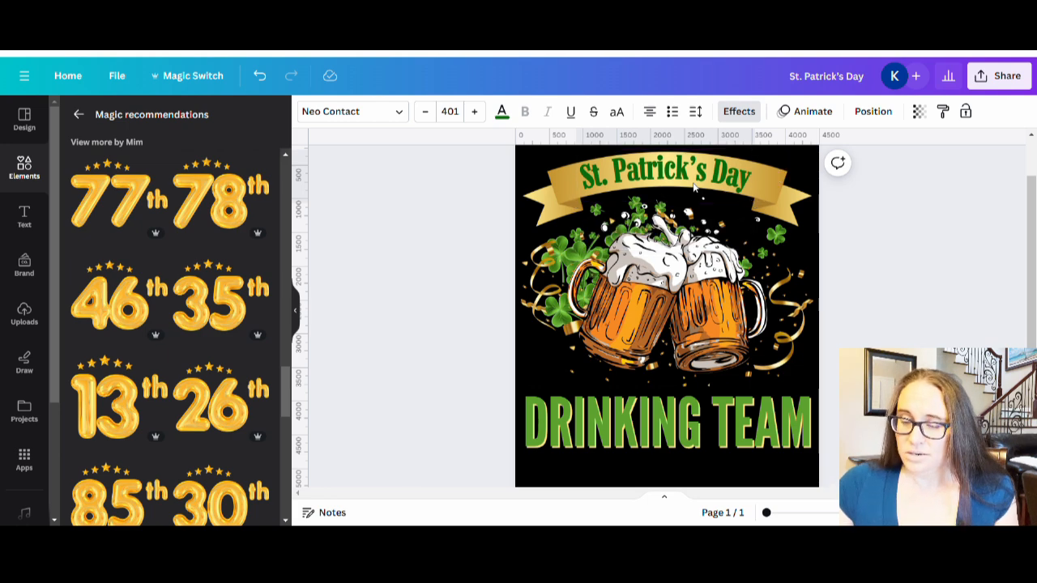
pyautogui.click(879, 234)
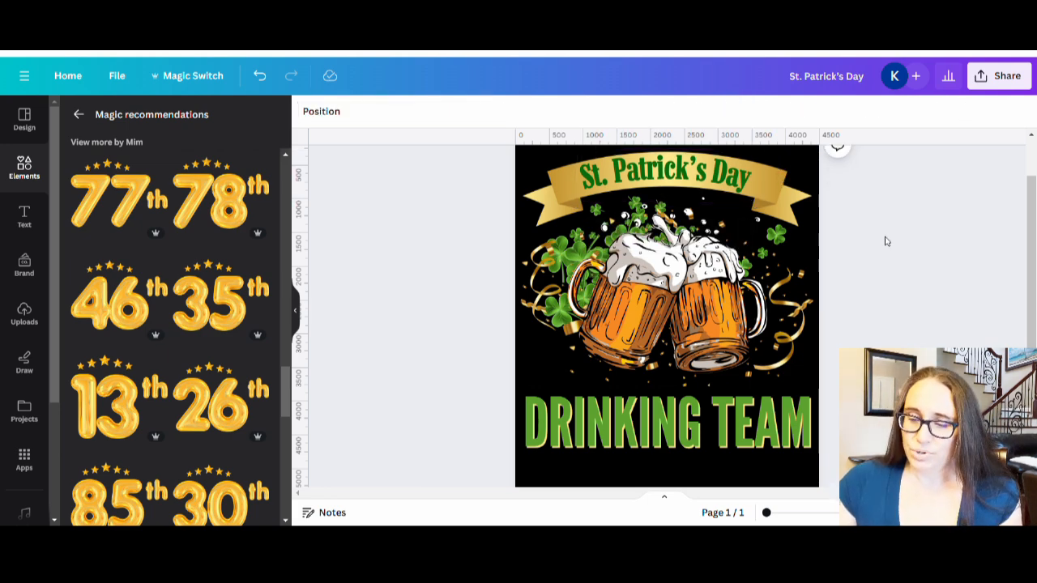
# Step: Widen the letter spacing of the "St. Patrick's Day" text so it spans more of the banner
pyautogui.click(718, 187)
pyautogui.click(695, 112)
pyautogui.moveTo(728, 164); pyautogui.dragTo(736, 167)
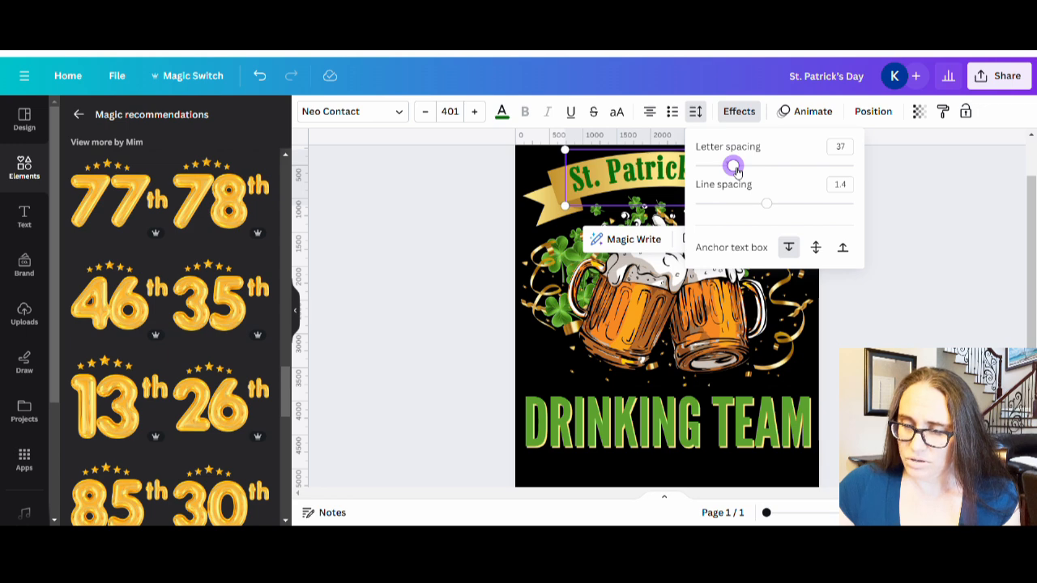
pyautogui.click(872, 280)
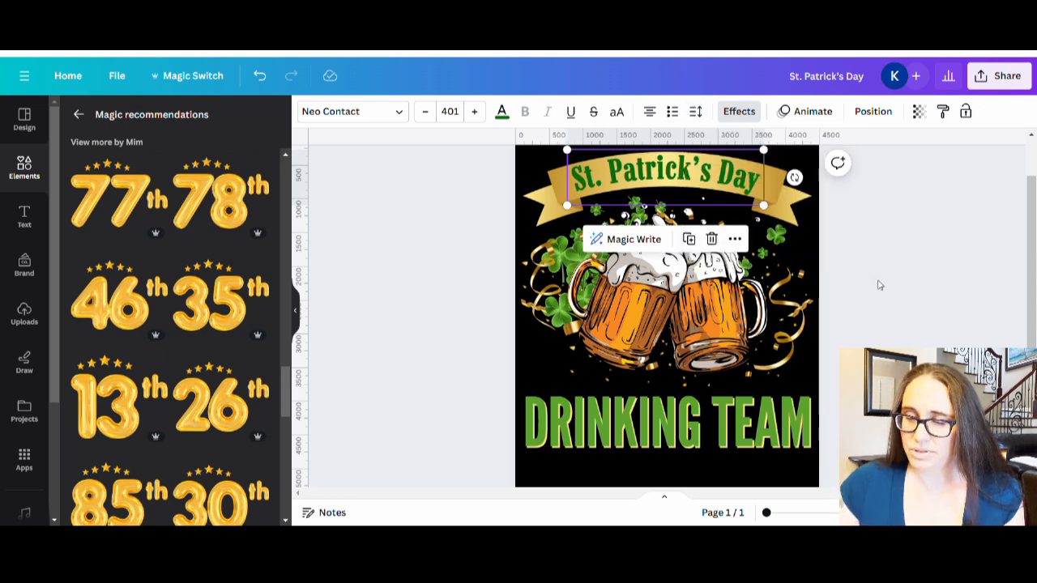
pyautogui.click(883, 291)
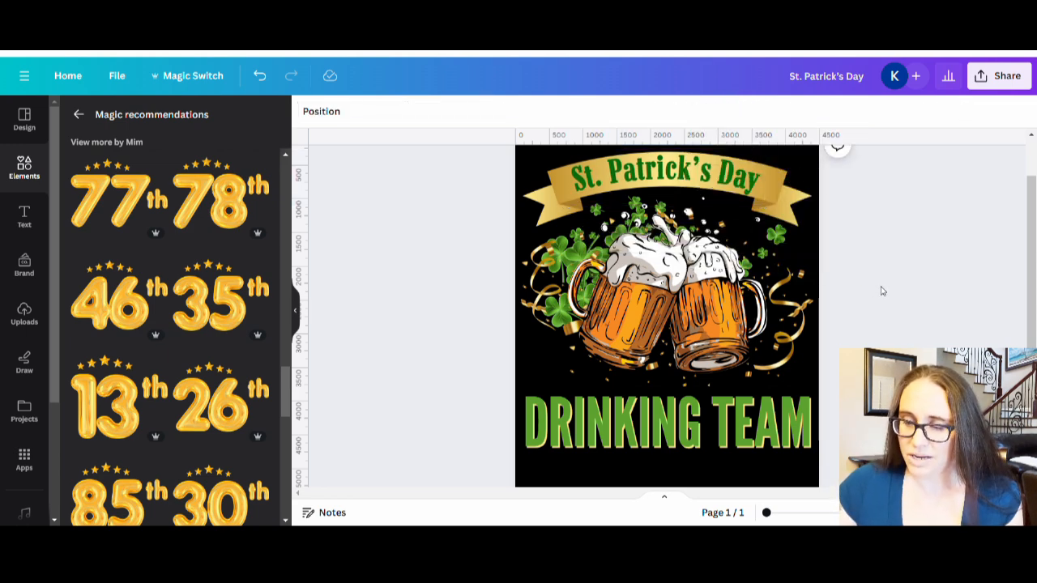
# Step: Set the Curve effect of the "St. Patrick's Day" text to 28 to follow the banner's arc
pyautogui.click(732, 185)
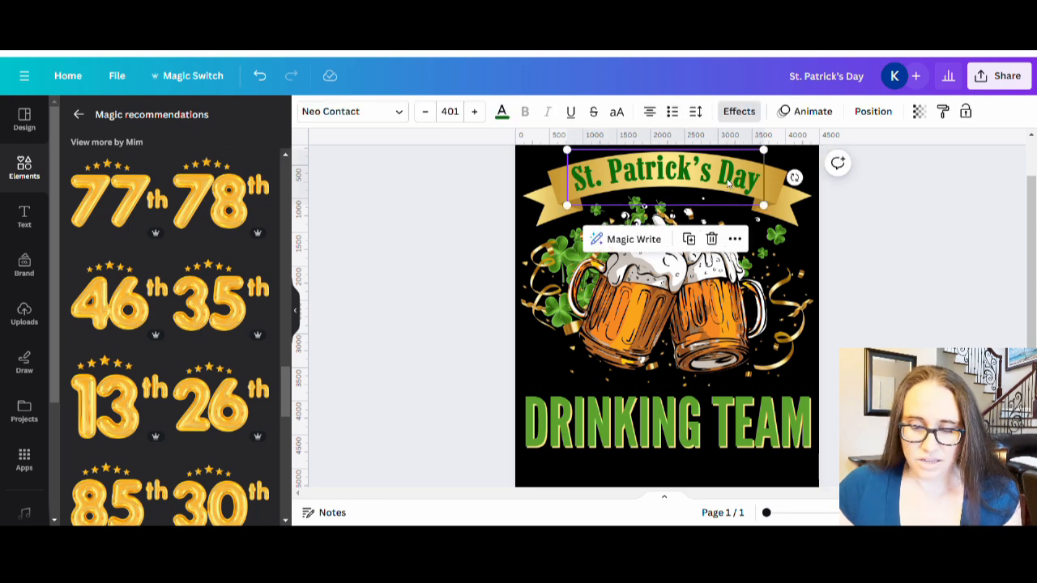
pyautogui.click(739, 111)
pyautogui.scroll(-2, 252, 428)
pyautogui.click(164, 479)
pyautogui.scroll(-1, 185, 476)
pyautogui.moveTo(206, 506); pyautogui.dragTo(195, 509)
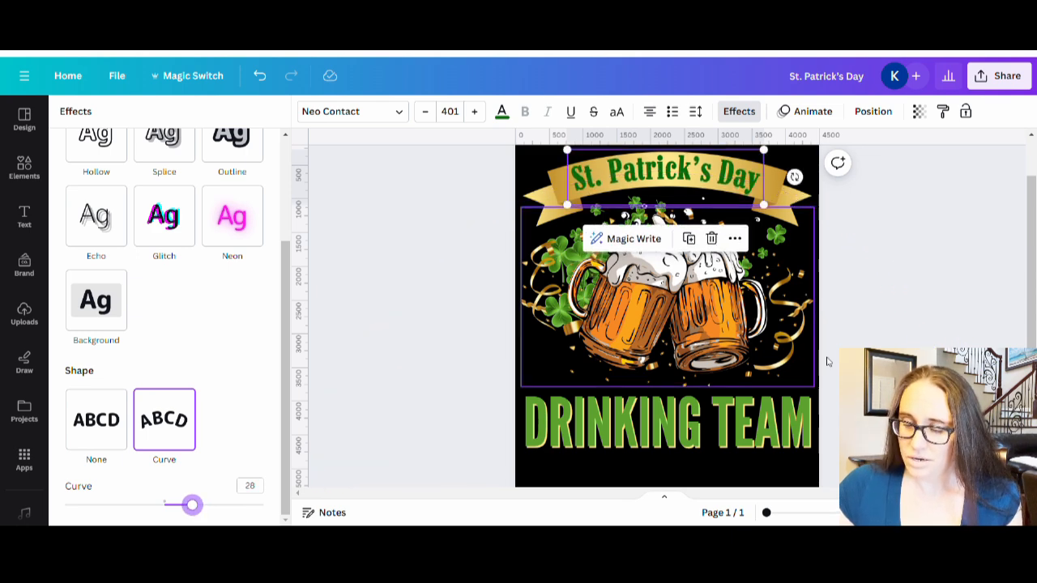
pyautogui.click(908, 318)
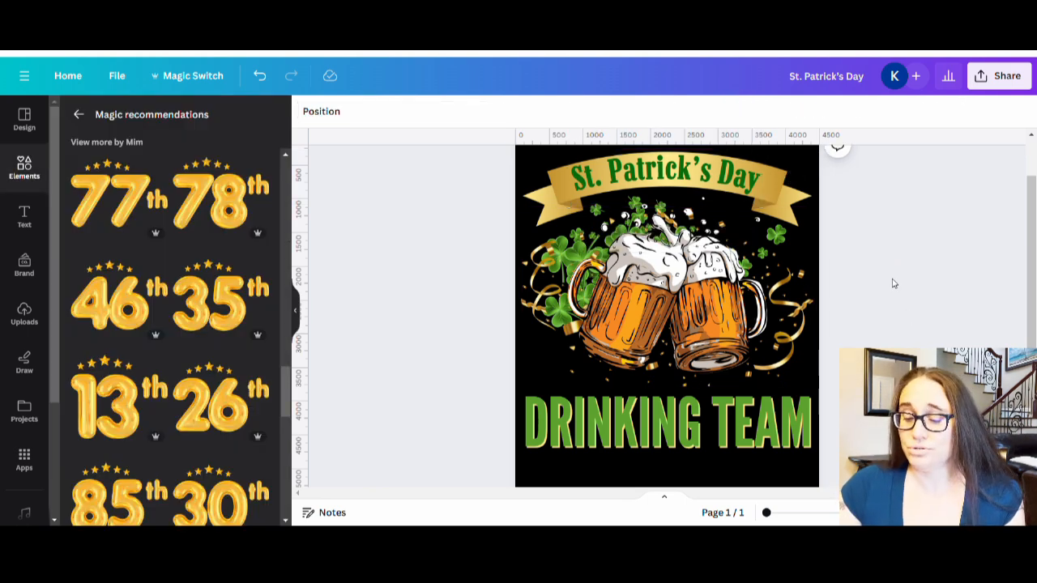
# Step: Change the page background colour to white from the default solid colours
pyautogui.scroll(-3, 939, 231)
pyautogui.scroll(3, 940, 259)
pyautogui.scroll(1, 875, 186)
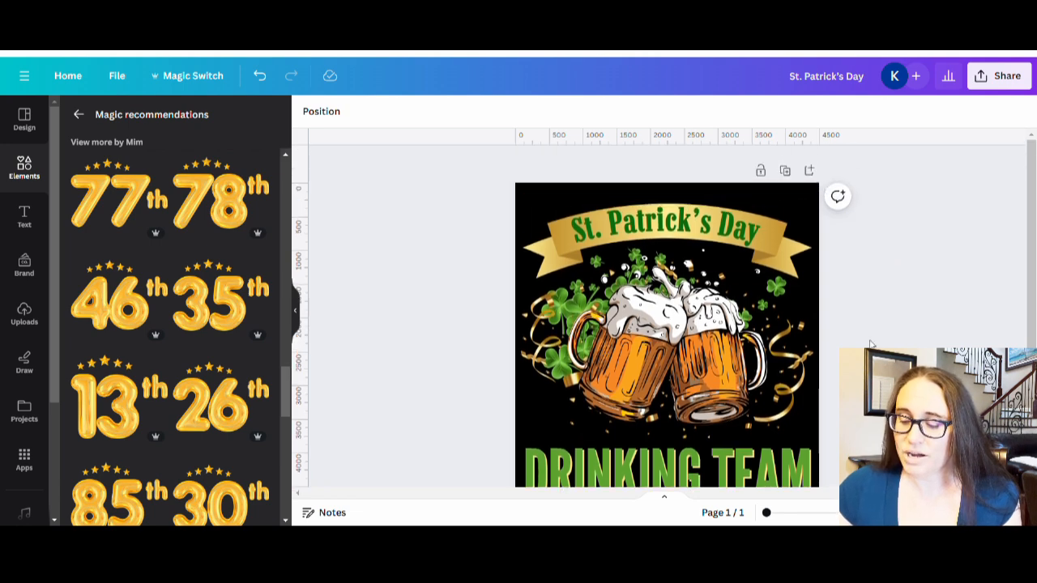
pyautogui.scroll(-2, 891, 227)
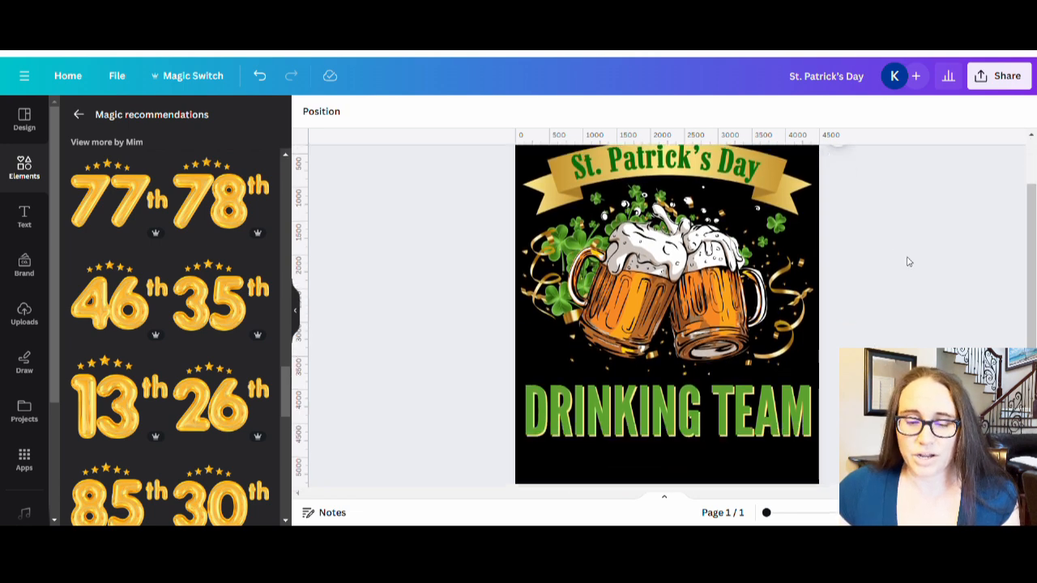
pyautogui.click(777, 465)
pyautogui.click(314, 114)
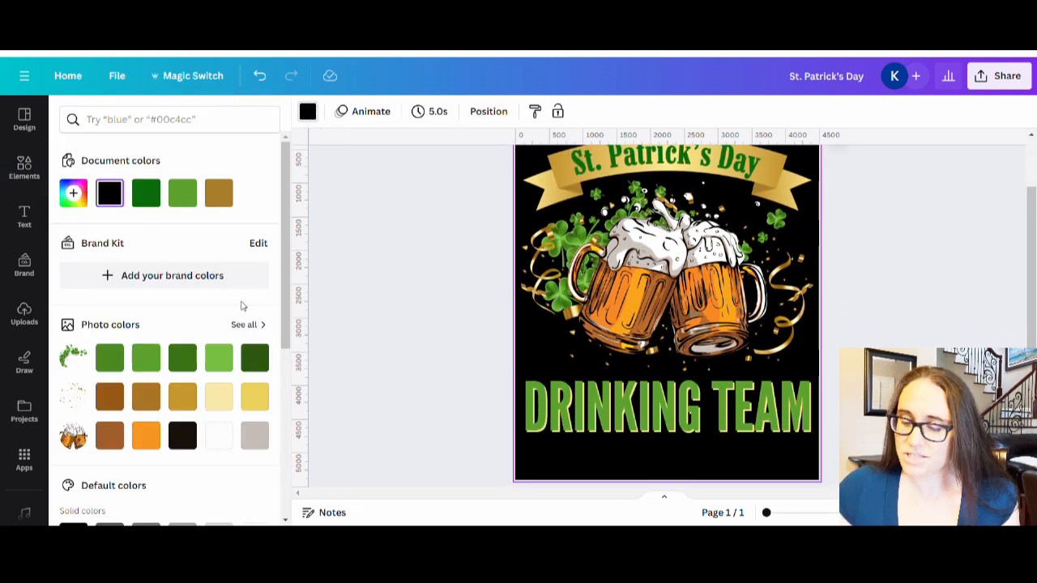
pyautogui.scroll(-2, 247, 223)
pyautogui.click(255, 402)
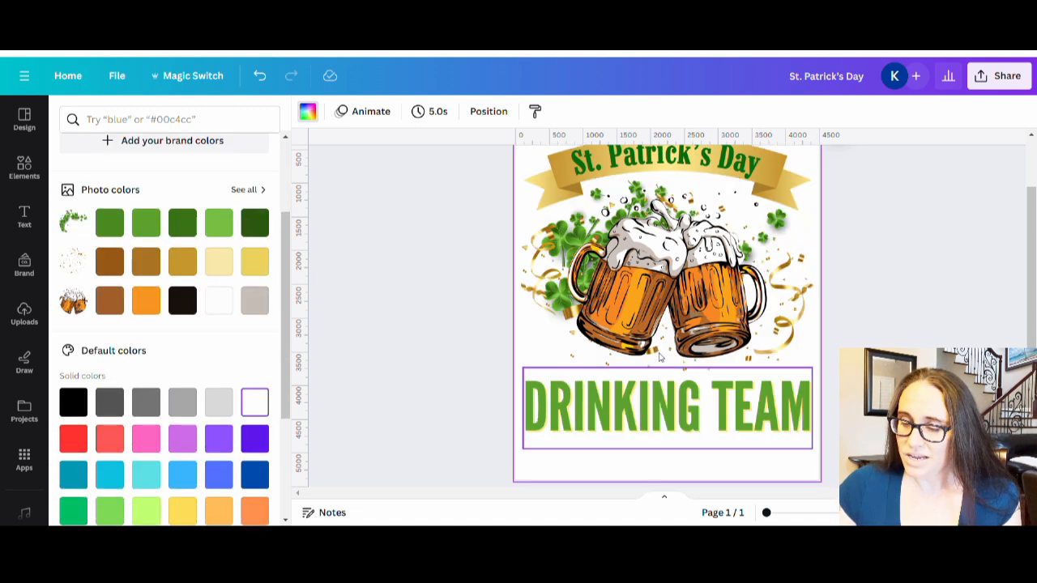
pyautogui.click(902, 284)
# Step: Search the element graphics for "ST PATRICK'S DAY"
pyautogui.scroll(1, 903, 282)
pyautogui.scroll(1, 902, 282)
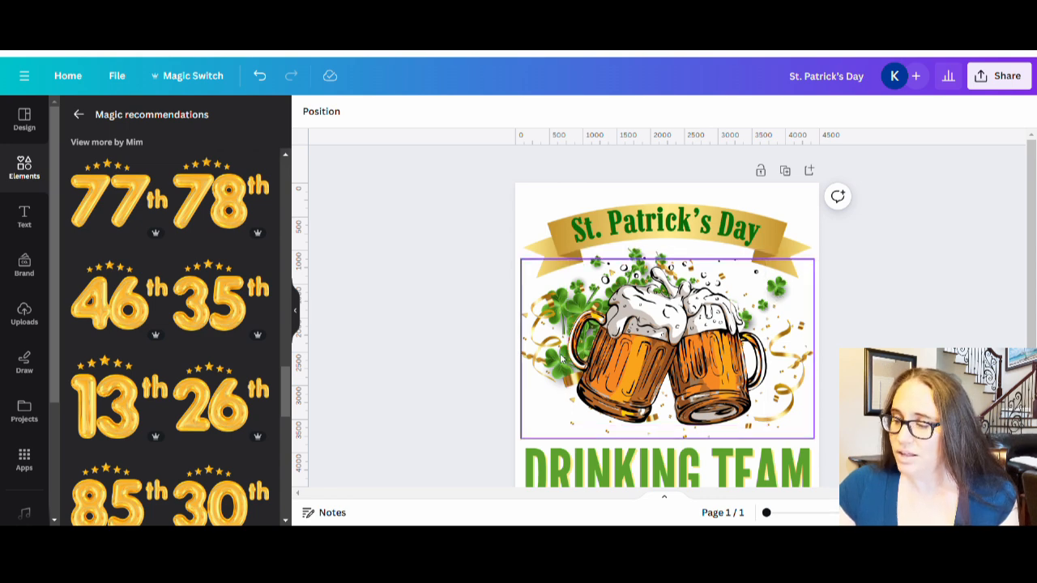
pyautogui.scroll(-2, 878, 301)
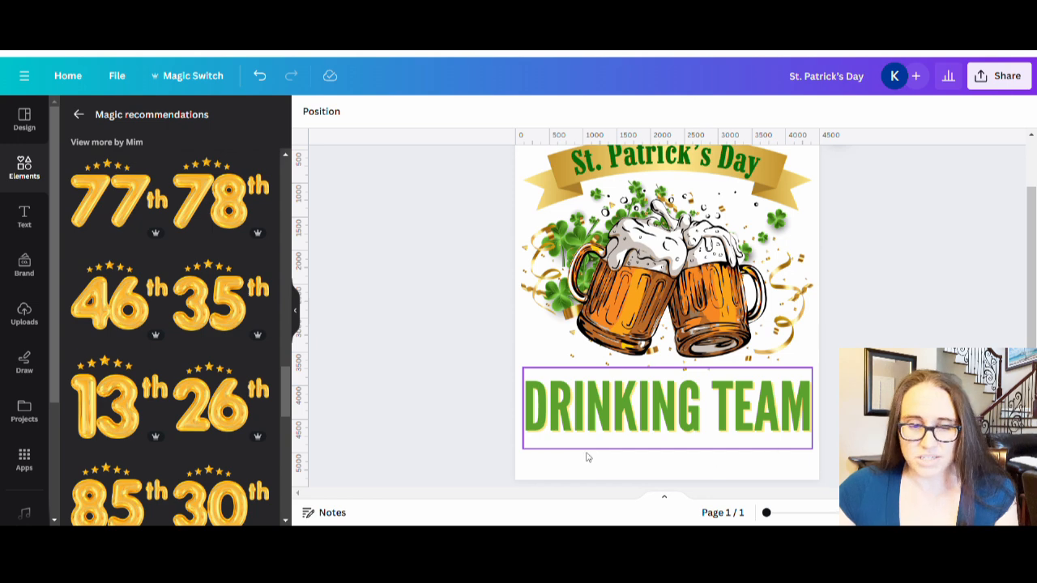
pyautogui.scroll(-2, 601, 458)
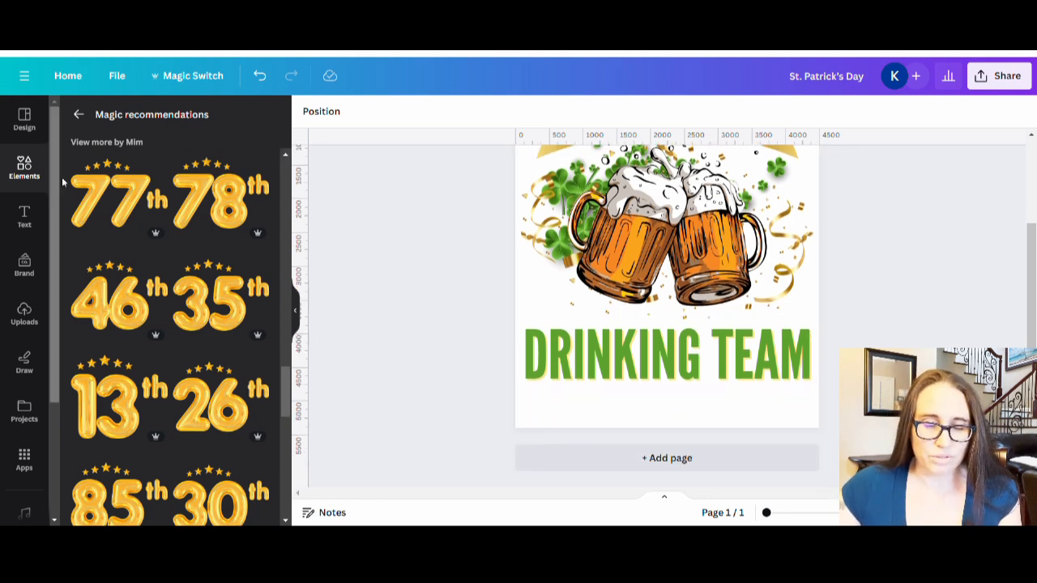
pyautogui.click(78, 114)
pyautogui.click(169, 120)
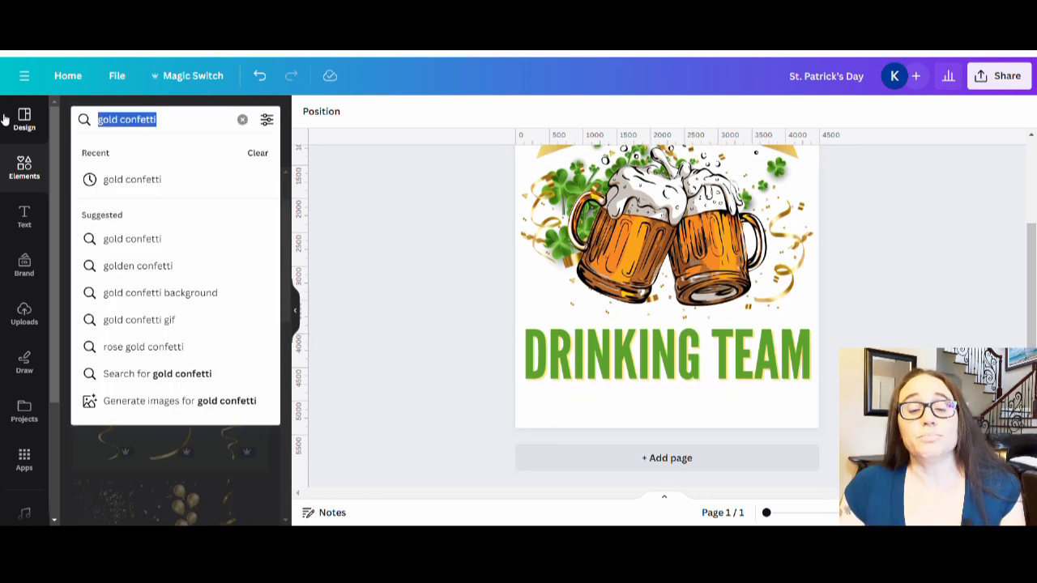
pyautogui.write('ST')
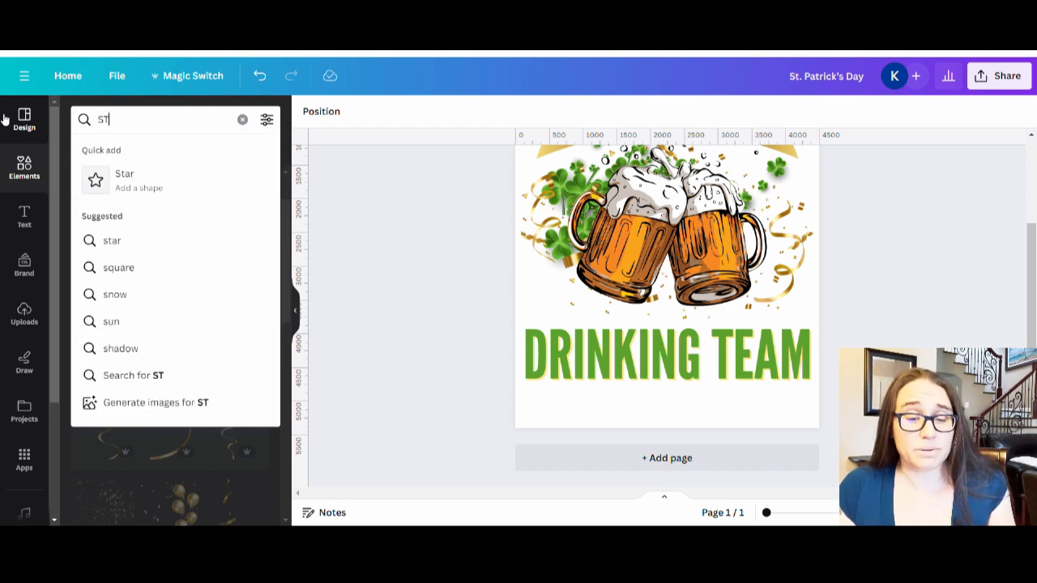
pyautogui.write(' PATRI')
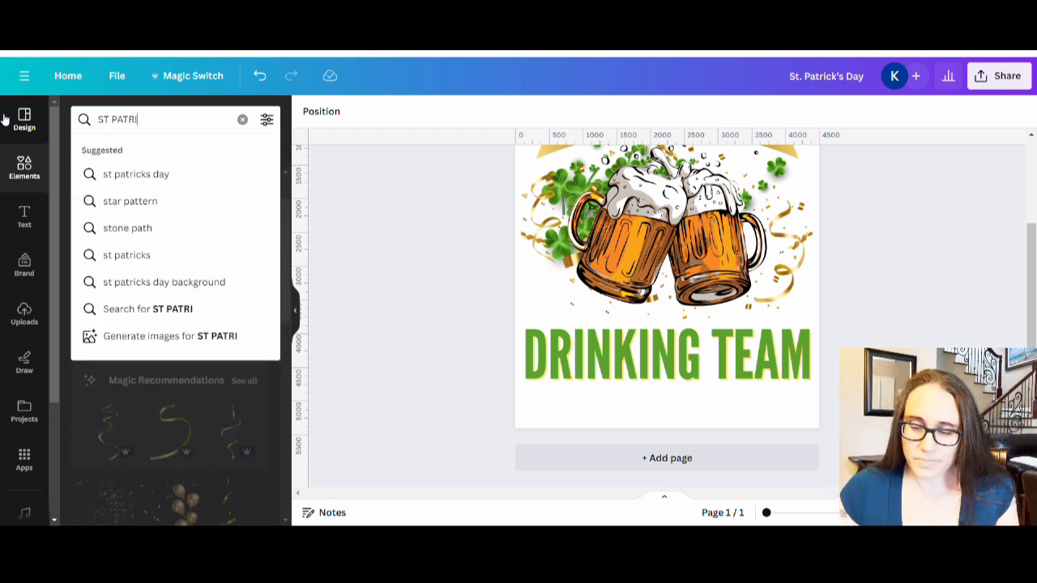
pyautogui.write("CK'S DAY")
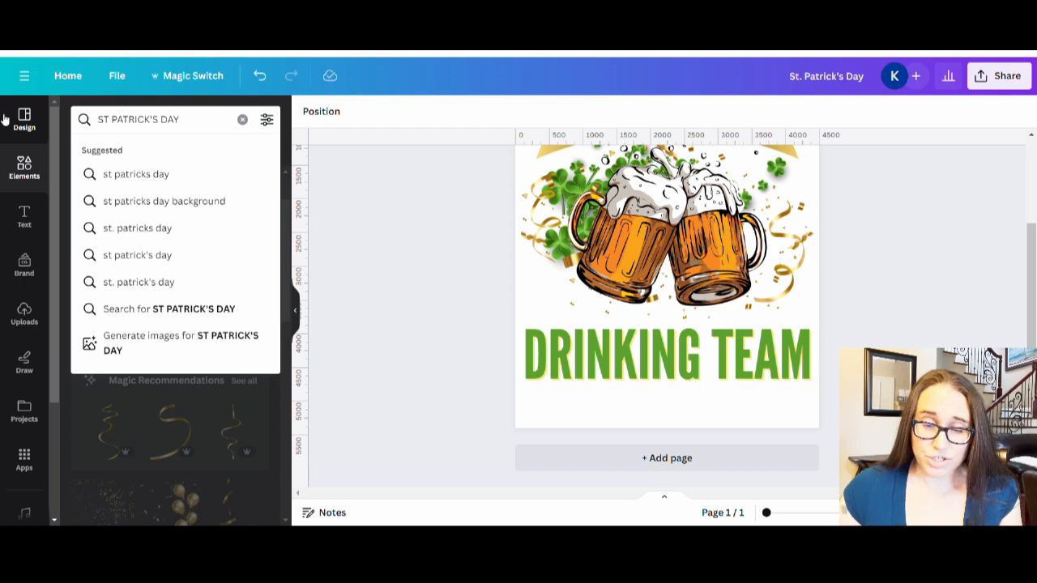
pyautogui.press('Return')
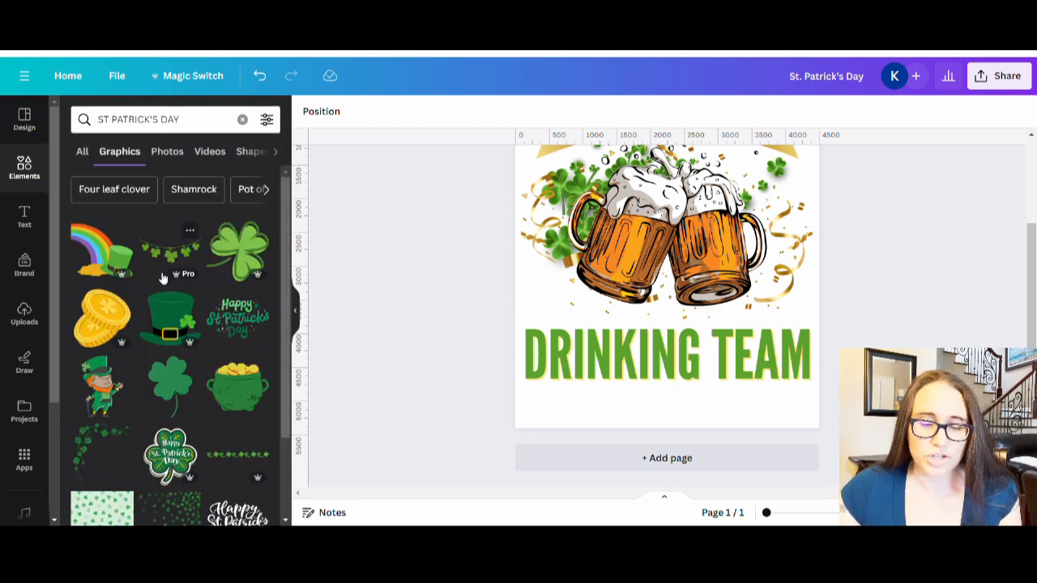
# Step: Try the leprechaun graphic with the gold coin from the St. Patrick's Day results over the beer mugs
pyautogui.scroll(-5, 171, 314)
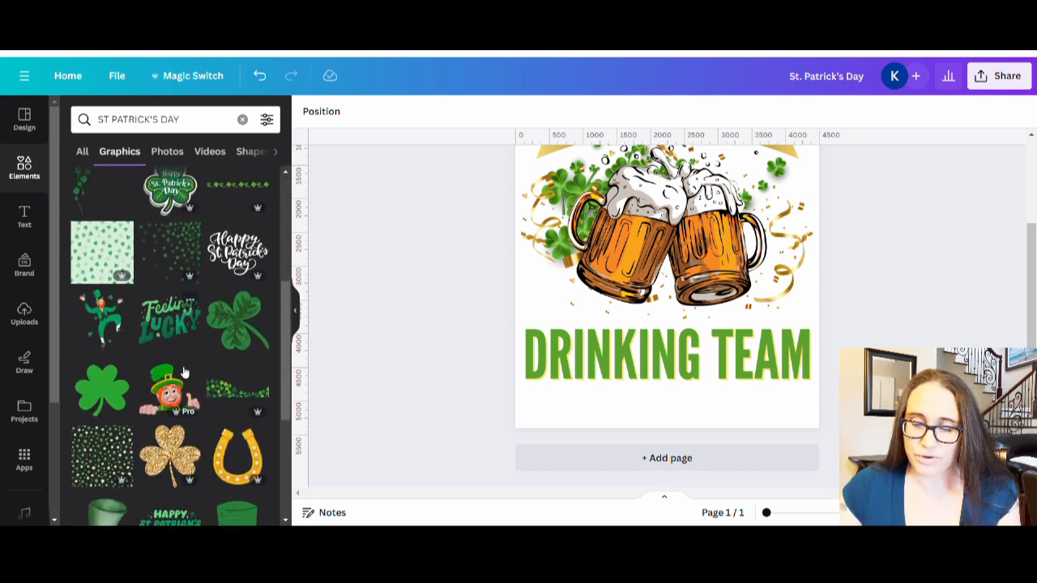
pyautogui.scroll(-1, 181, 357)
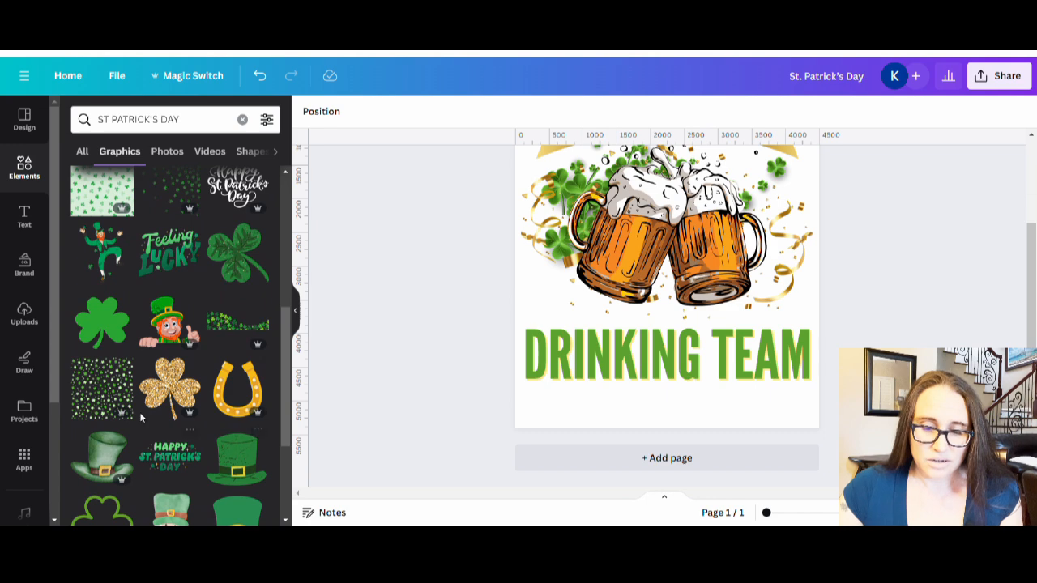
pyautogui.scroll(-1, 166, 449)
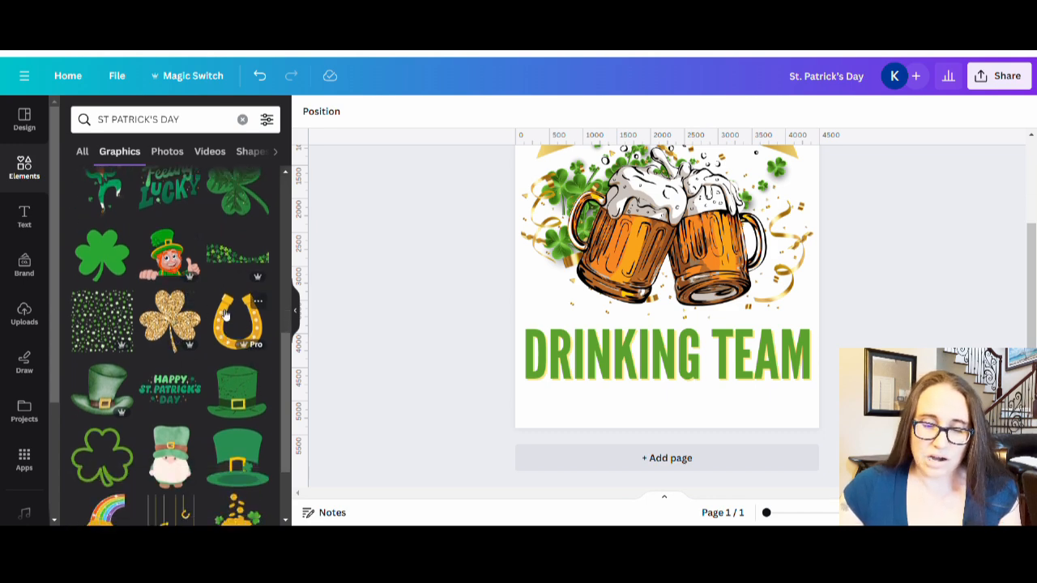
pyautogui.scroll(-1, 161, 324)
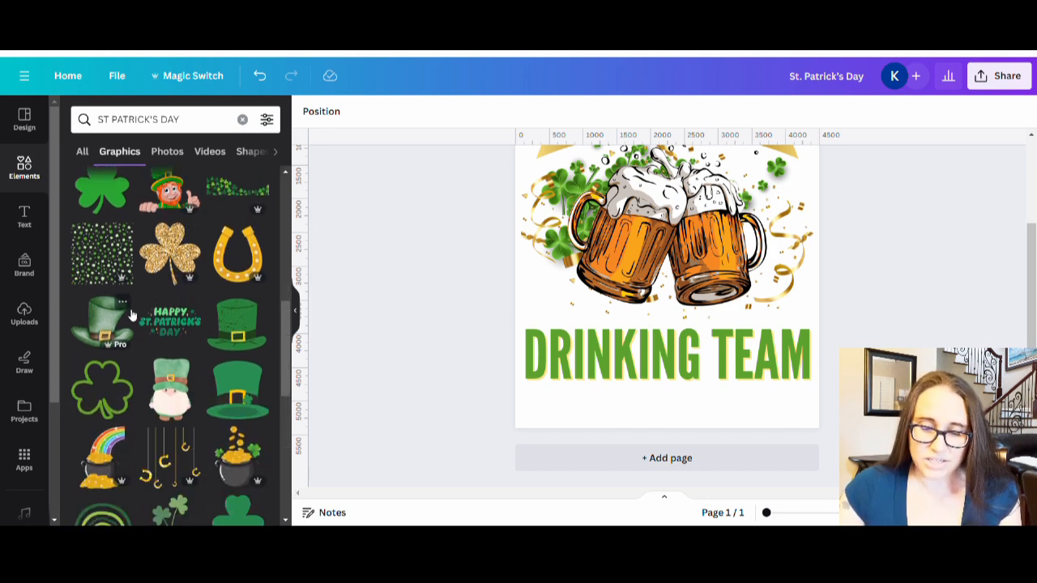
pyautogui.scroll(-4, 223, 340)
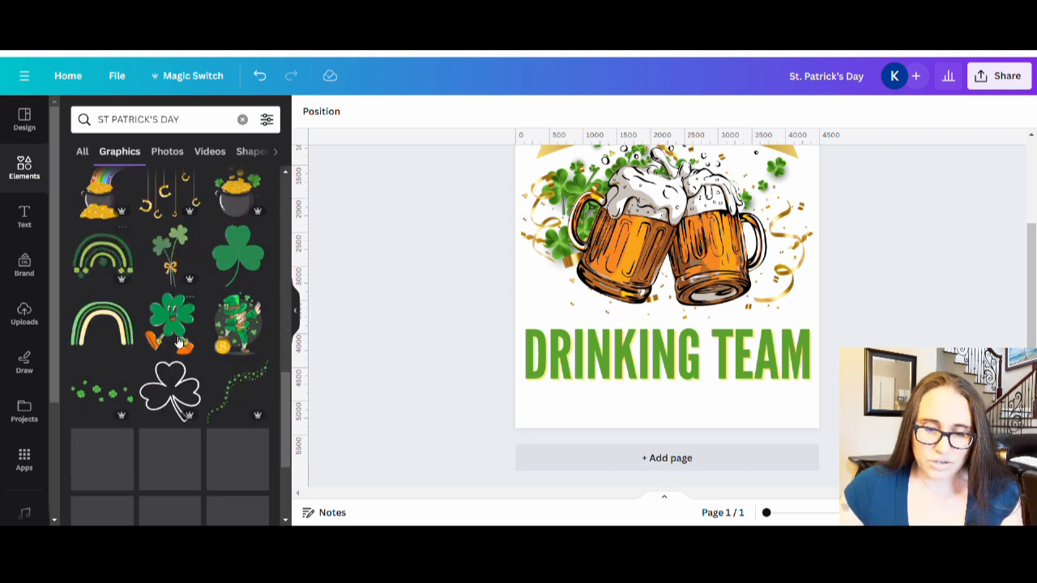
pyautogui.scroll(-2, 215, 341)
pyautogui.scroll(2, 211, 356)
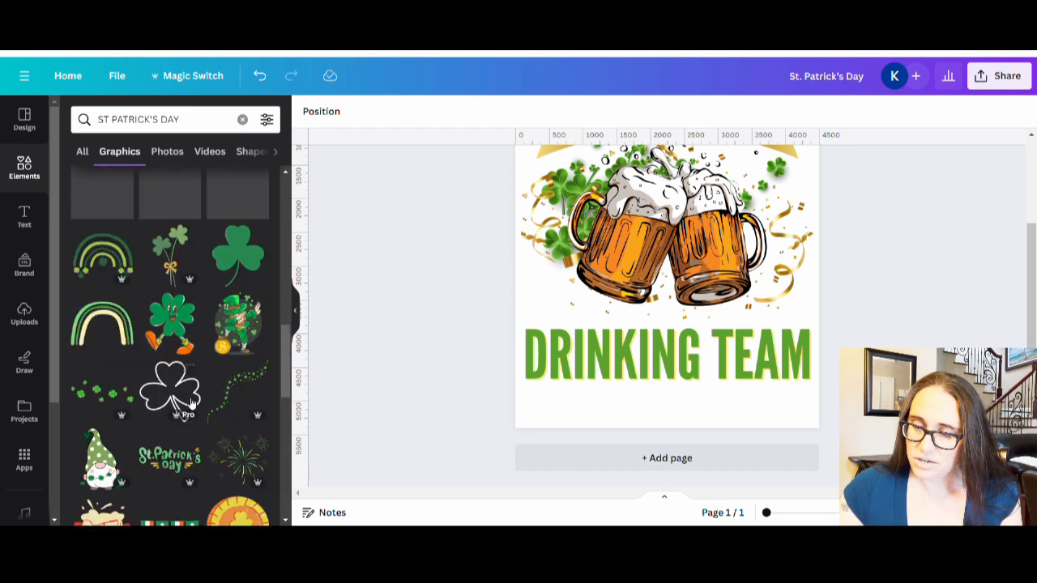
pyautogui.click(227, 344)
pyautogui.moveTo(663, 251); pyautogui.dragTo(692, 269)
pyautogui.press('Delete')
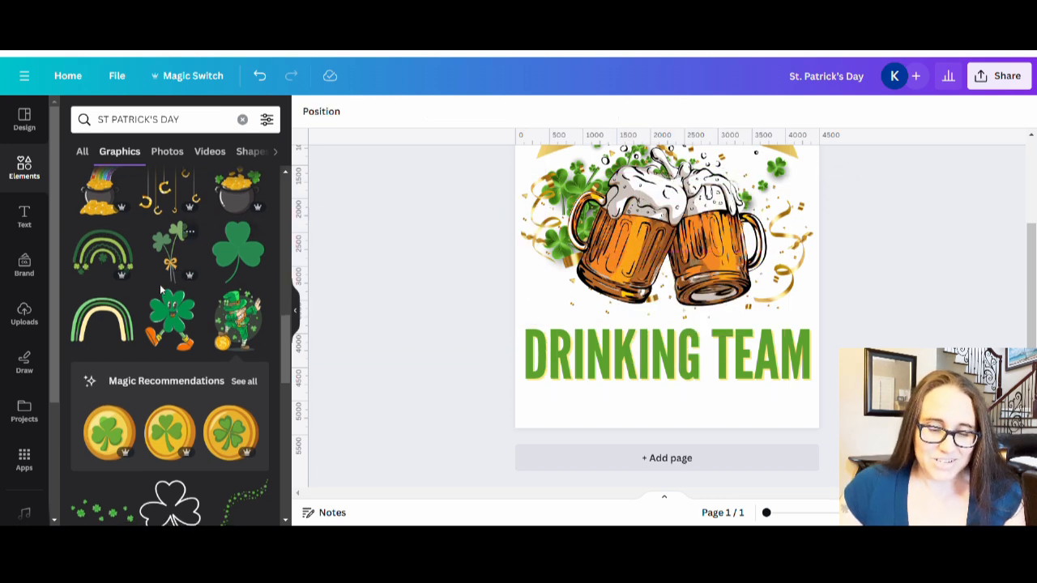
# Step: Add the single green and gold firework graphic, enlarge it to about 2,166 × 2,236 px and place it behind the right beer mug
pyautogui.scroll(-5, 178, 324)
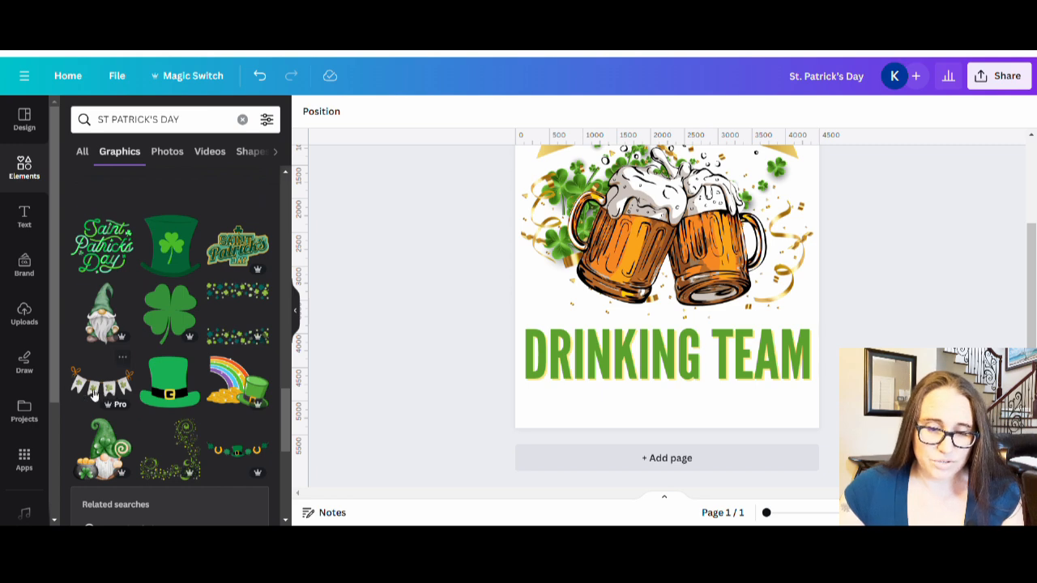
pyautogui.scroll(-3, 89, 356)
pyautogui.scroll(-5, 163, 283)
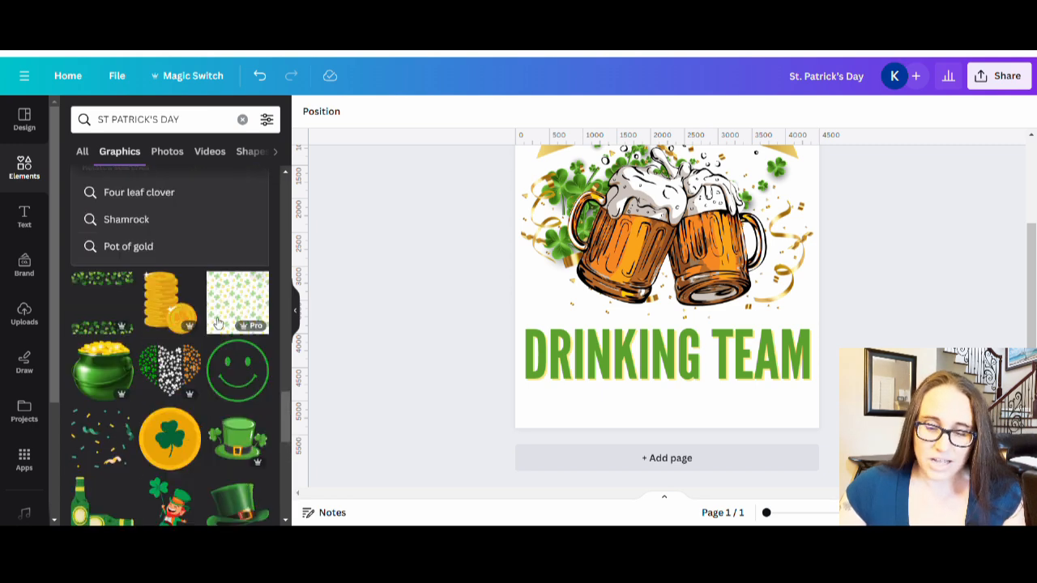
pyautogui.scroll(-2, 226, 329)
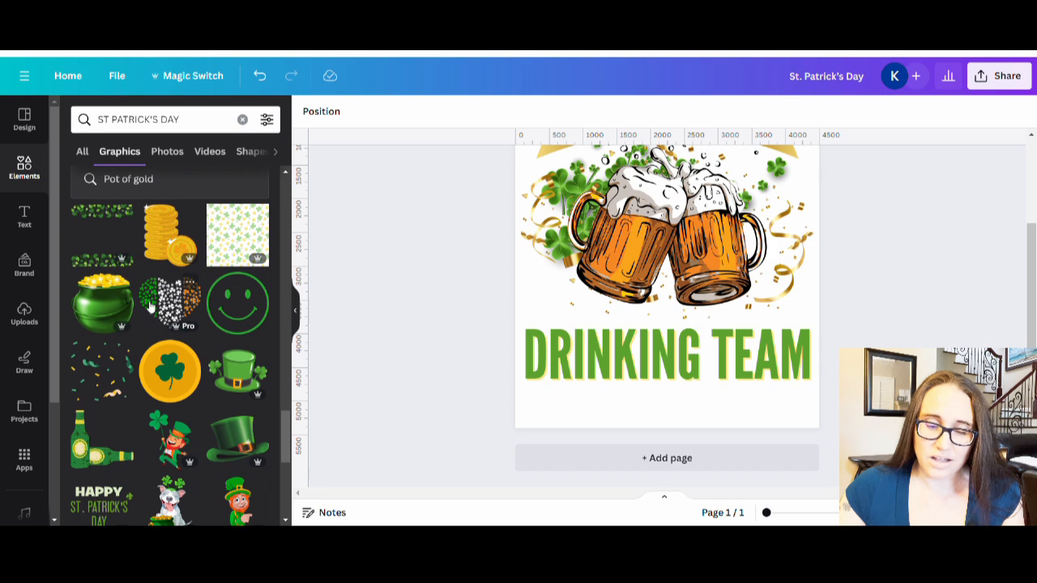
pyautogui.scroll(-4, 194, 303)
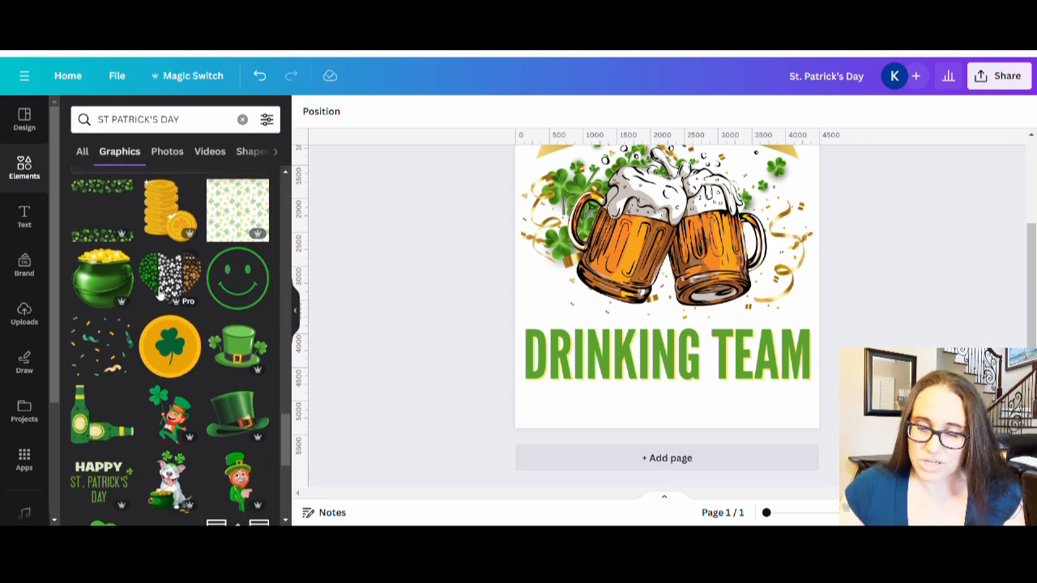
pyautogui.scroll(-5, 191, 332)
pyautogui.scroll(-5, 195, 365)
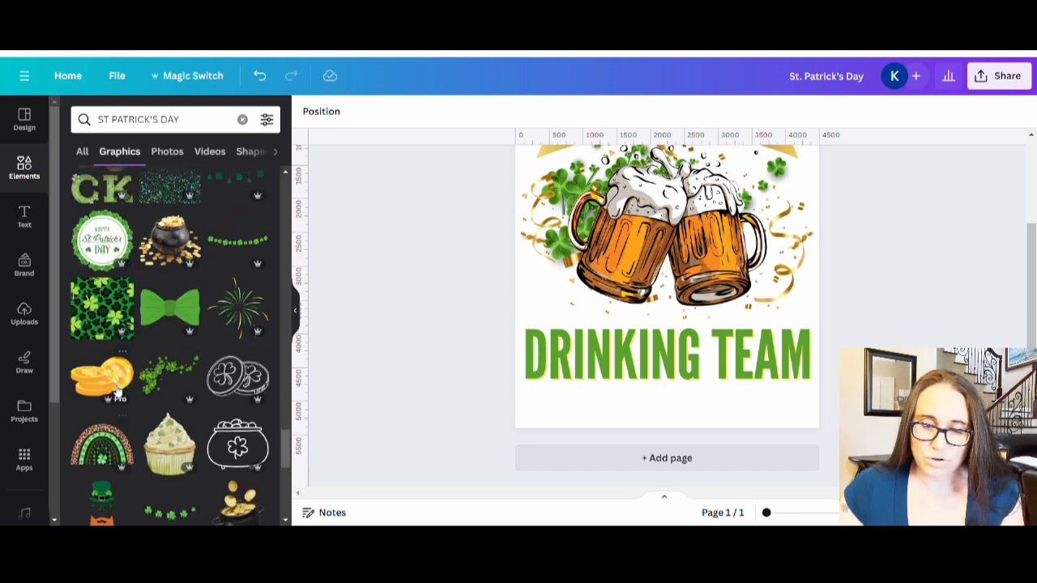
pyautogui.scroll(-1, 203, 324)
pyautogui.click(249, 257)
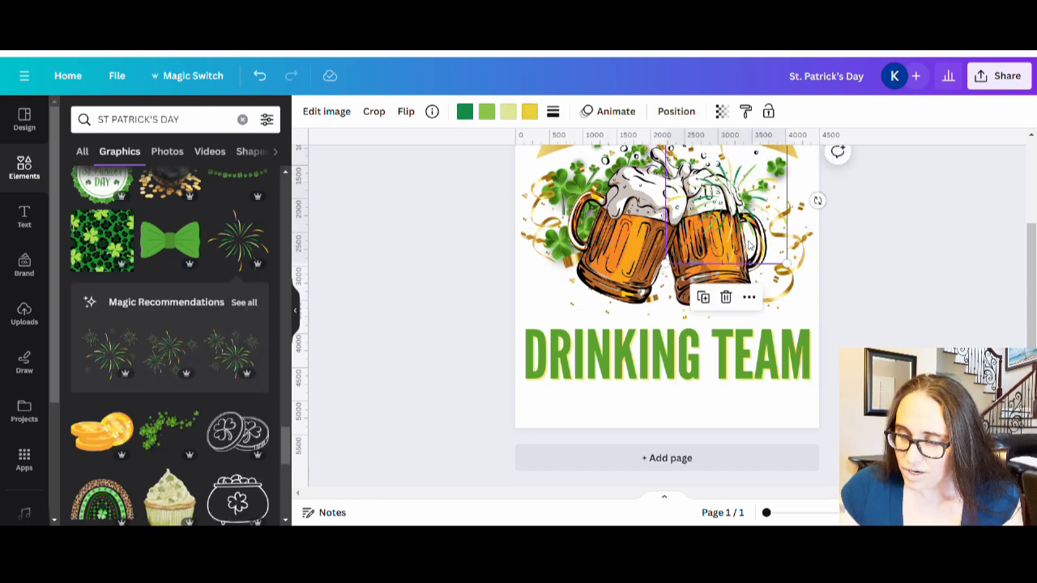
pyautogui.scroll(2, 749, 245)
pyautogui.moveTo(786, 212); pyautogui.dragTo(812, 178)
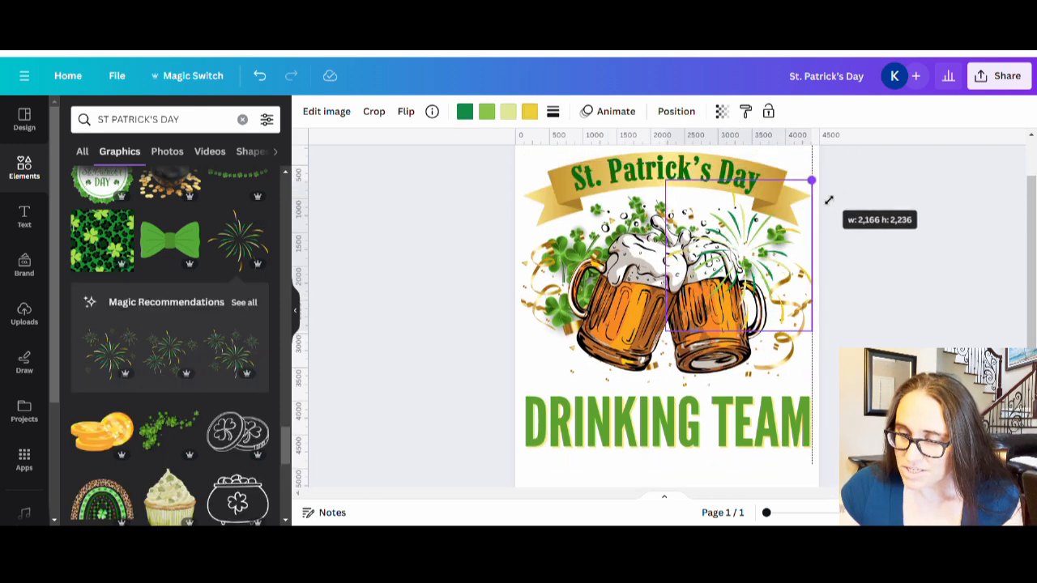
pyautogui.moveTo(763, 274); pyautogui.dragTo(756, 265)
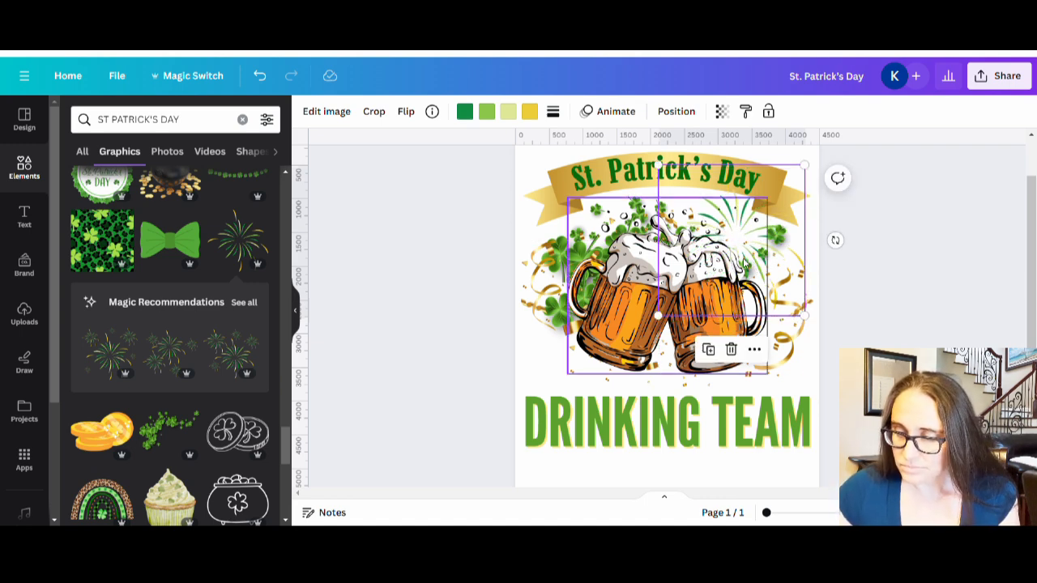
pyautogui.click(896, 225)
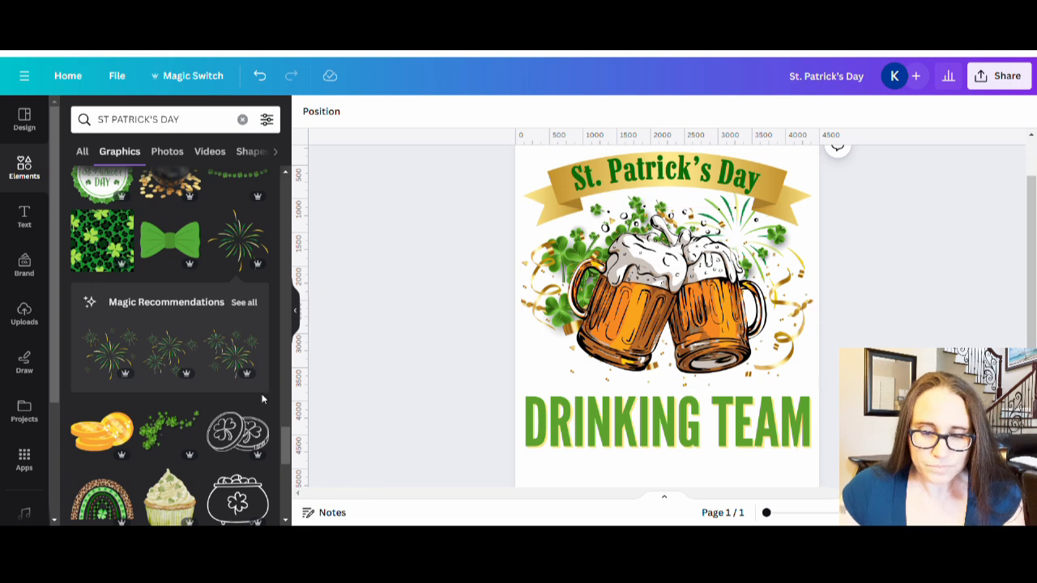
# Step: Browse further St. Patrick's Day graphics for a decoration that suits the empty space below "DRINKING TEAM"
pyautogui.scroll(-2, 195, 351)
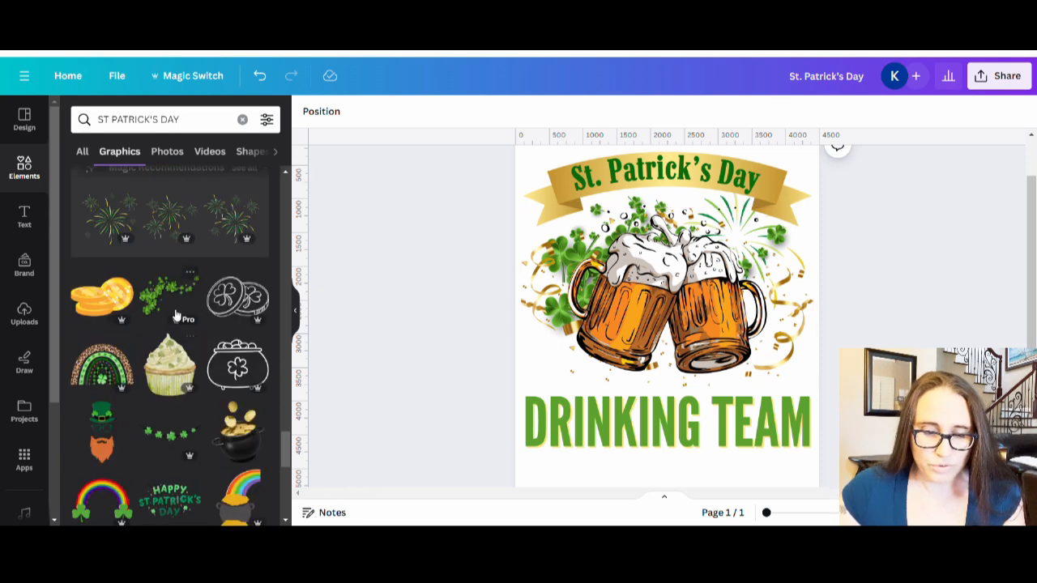
pyautogui.scroll(-3, 156, 298)
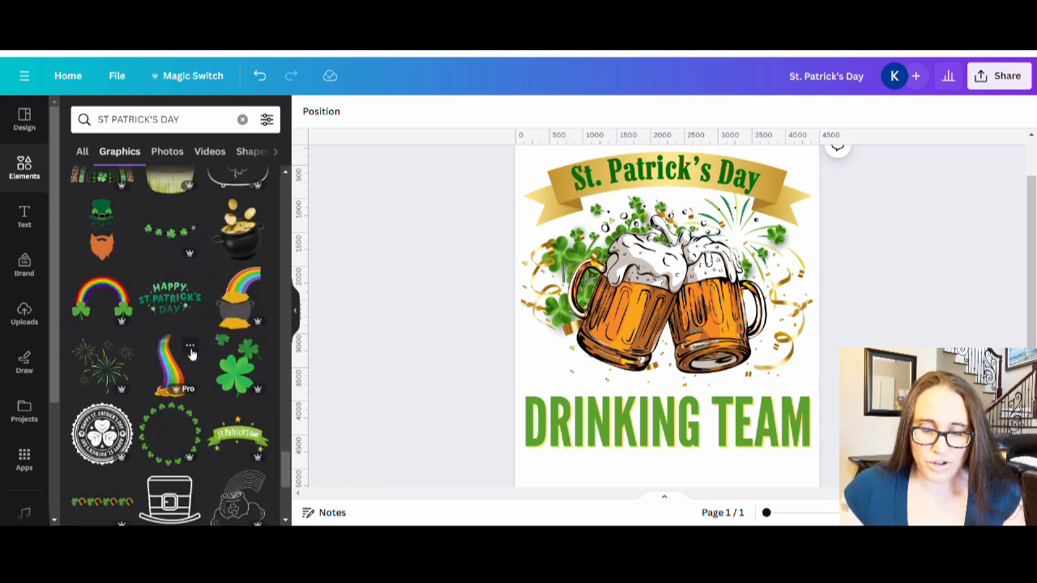
pyautogui.scroll(-4, 119, 368)
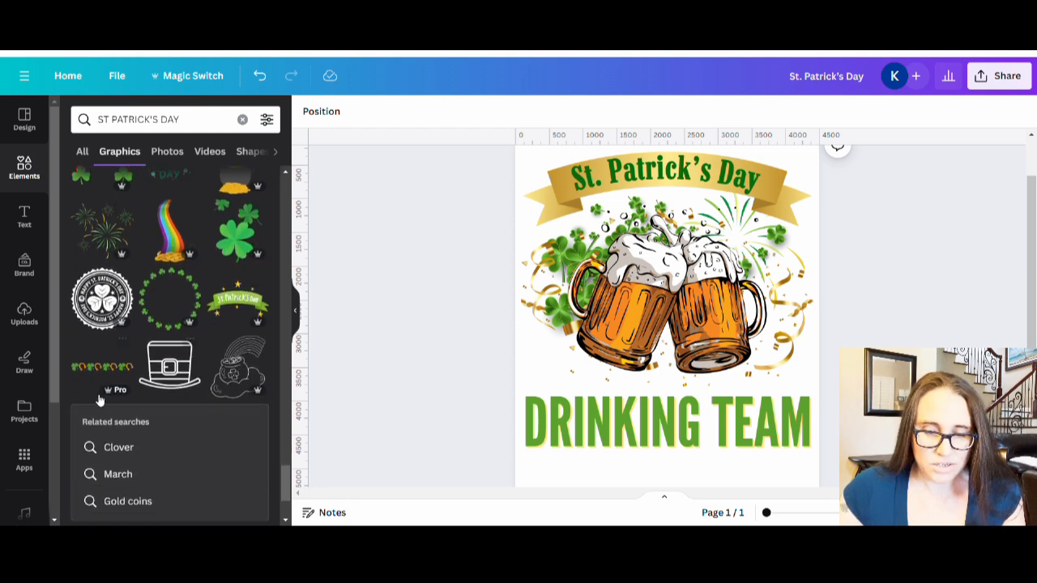
pyautogui.scroll(-6, 164, 235)
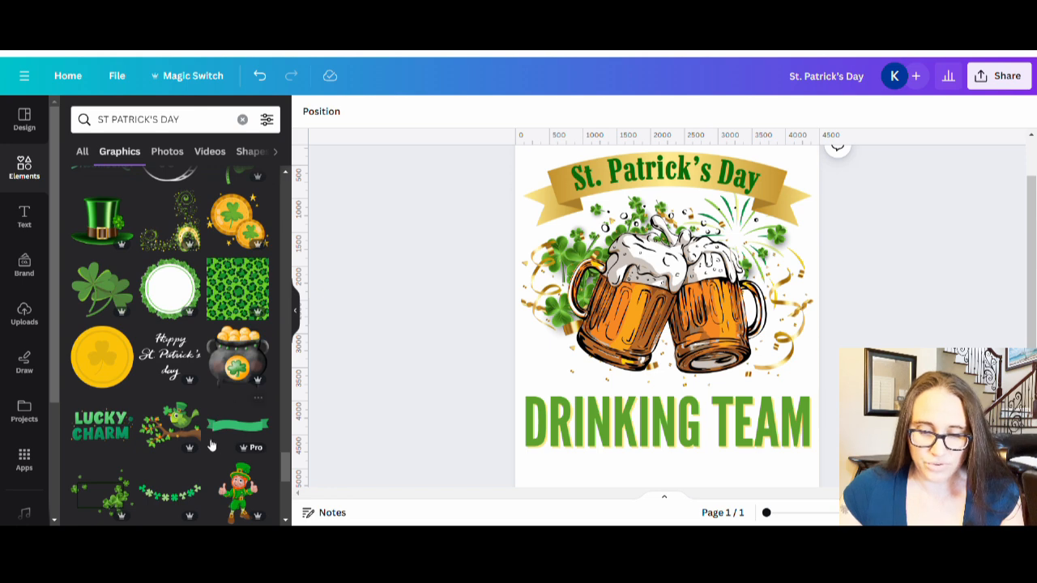
pyautogui.scroll(-2, 238, 366)
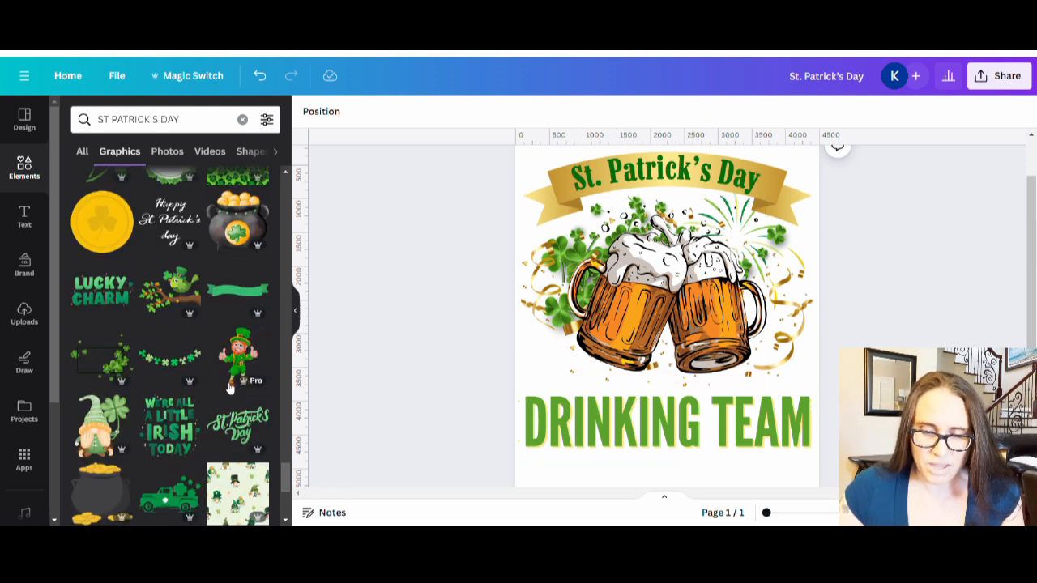
pyautogui.scroll(-4, 229, 412)
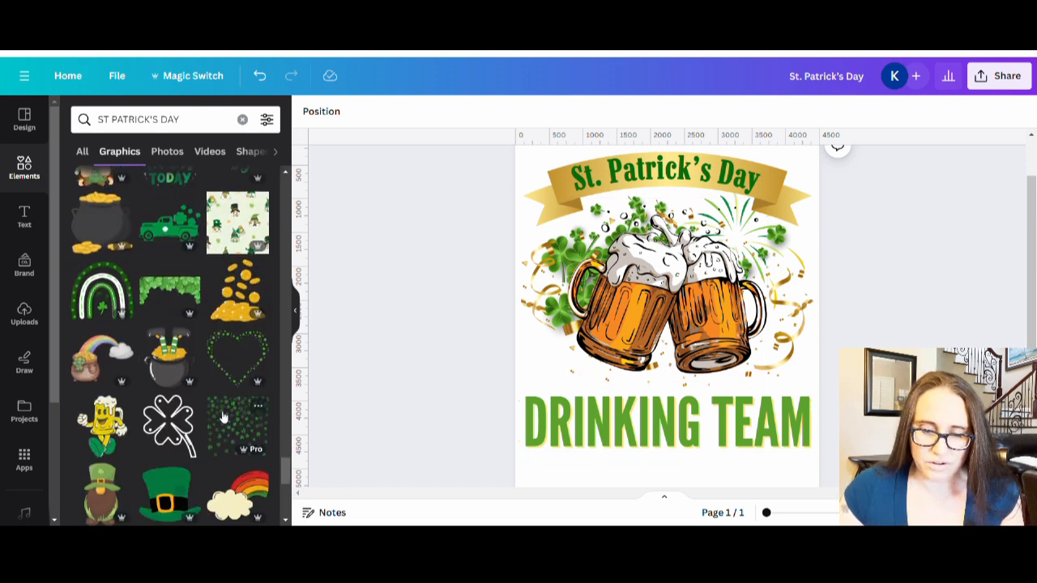
pyautogui.scroll(-4, 227, 417)
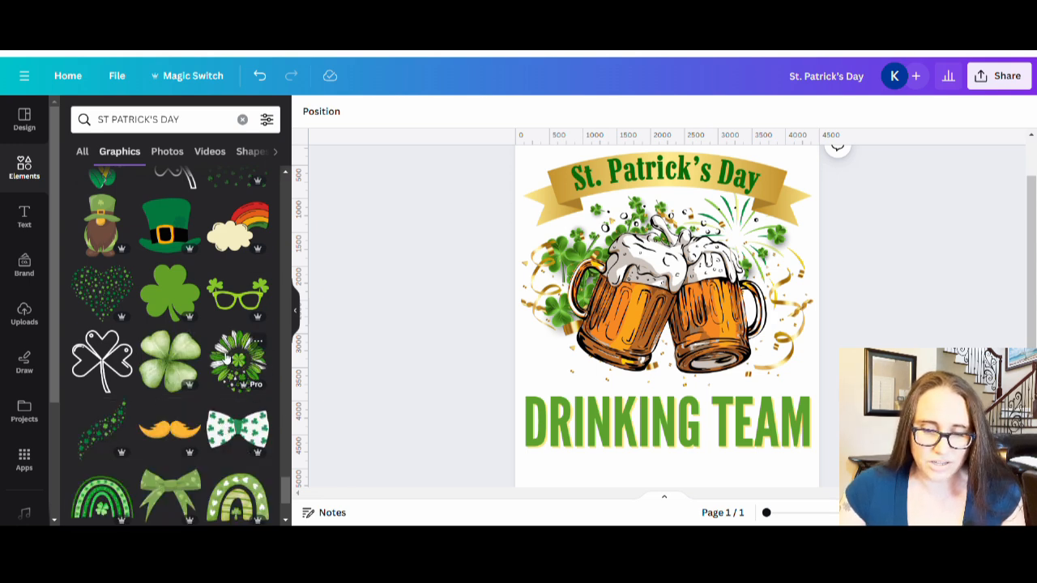
pyautogui.scroll(-1, 258, 277)
pyautogui.scroll(-2, 235, 302)
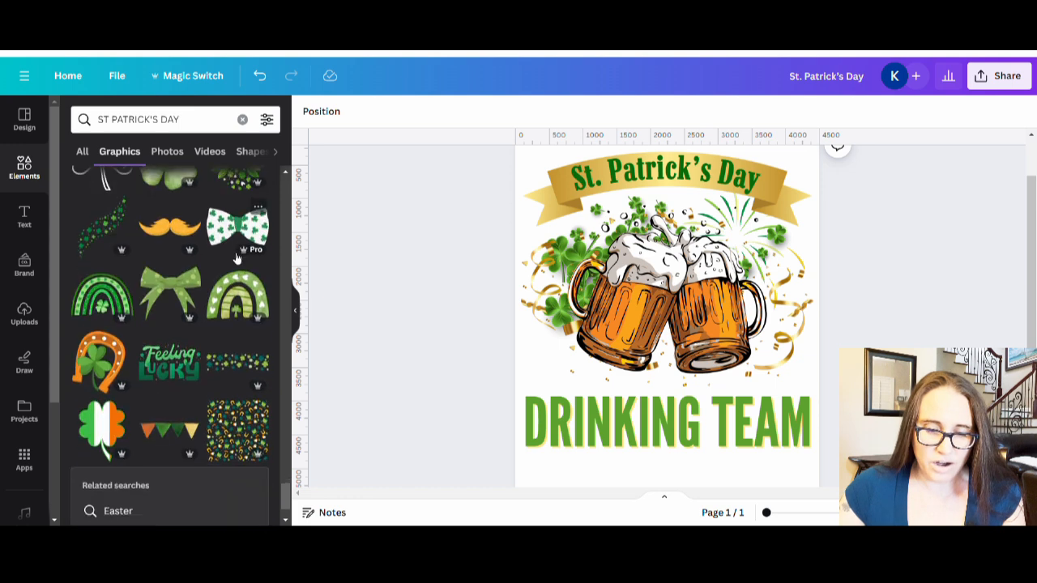
pyautogui.scroll(-1, 112, 360)
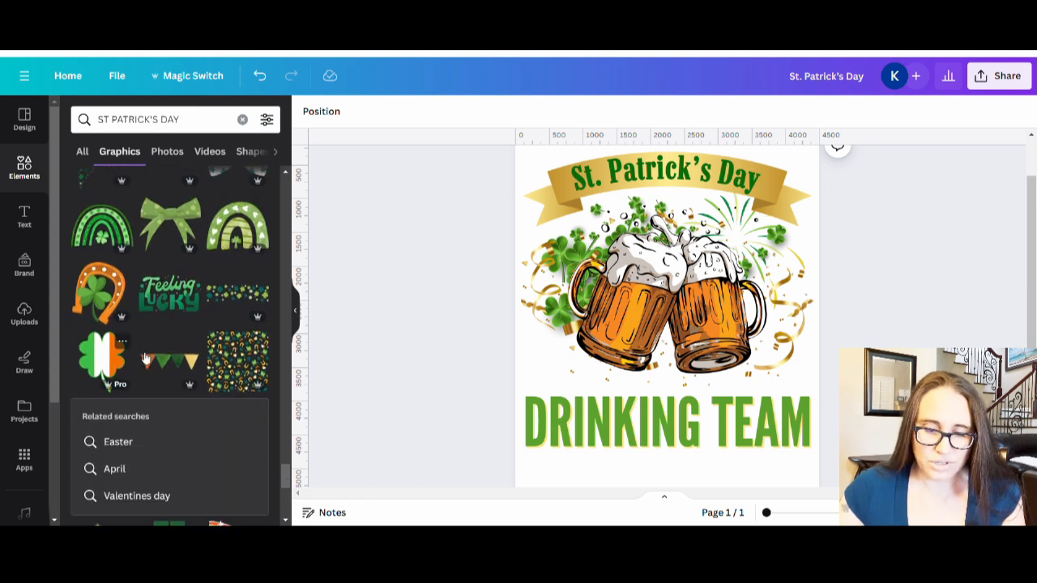
pyautogui.scroll(-7, 105, 356)
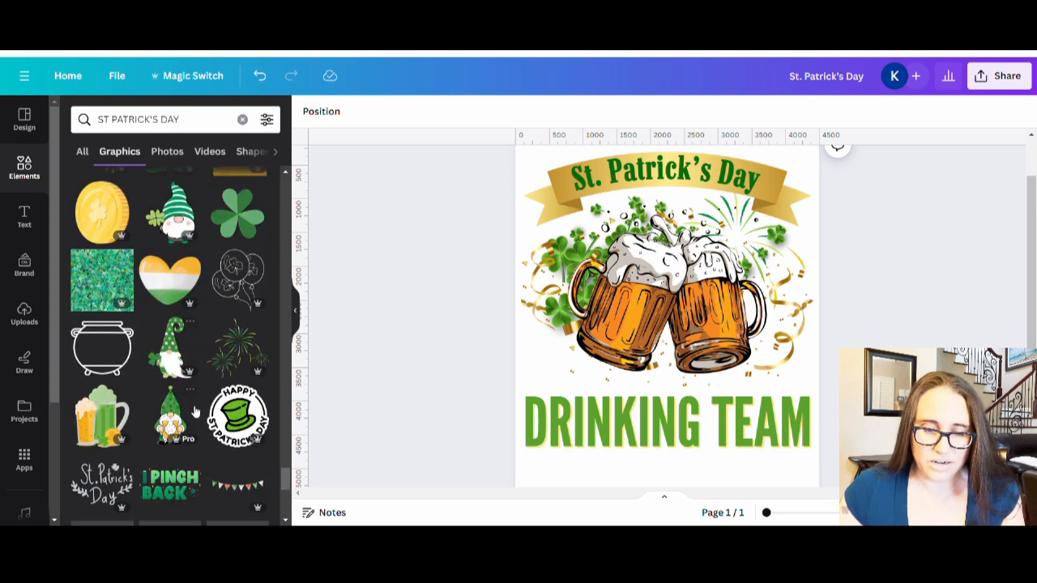
pyautogui.scroll(-4, 176, 410)
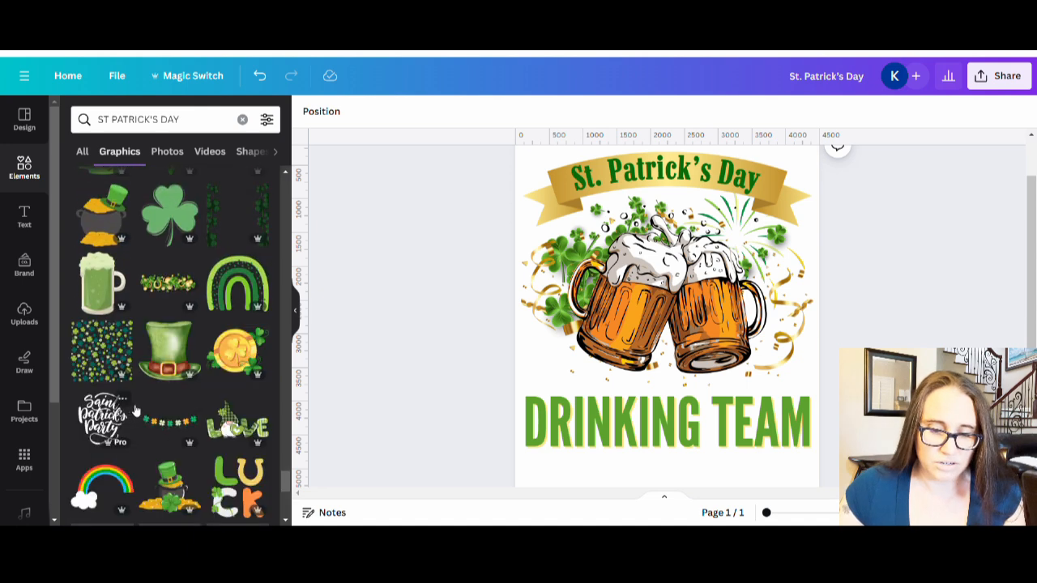
pyautogui.scroll(-1, 169, 412)
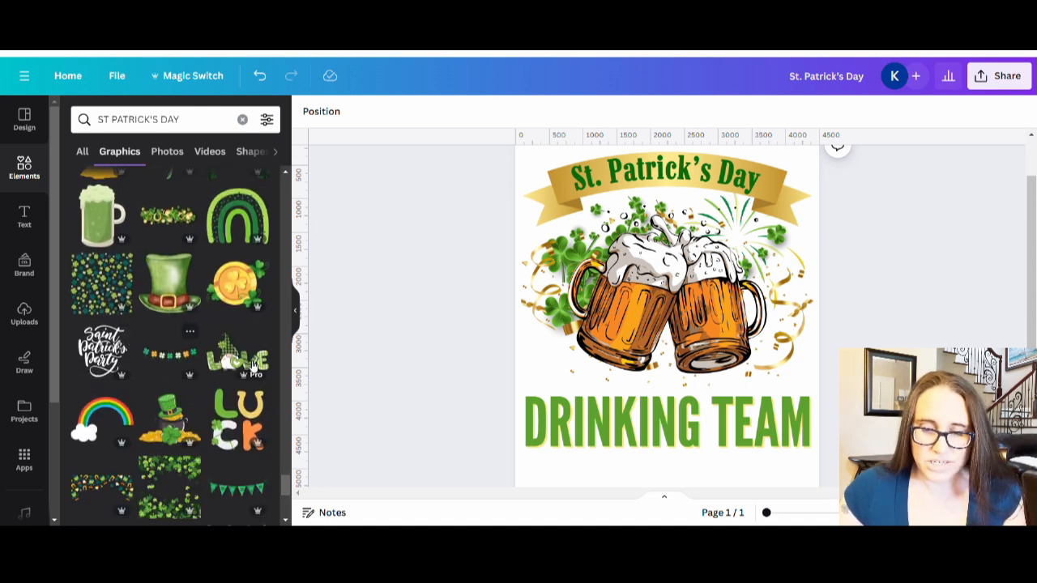
pyautogui.scroll(-1, 132, 364)
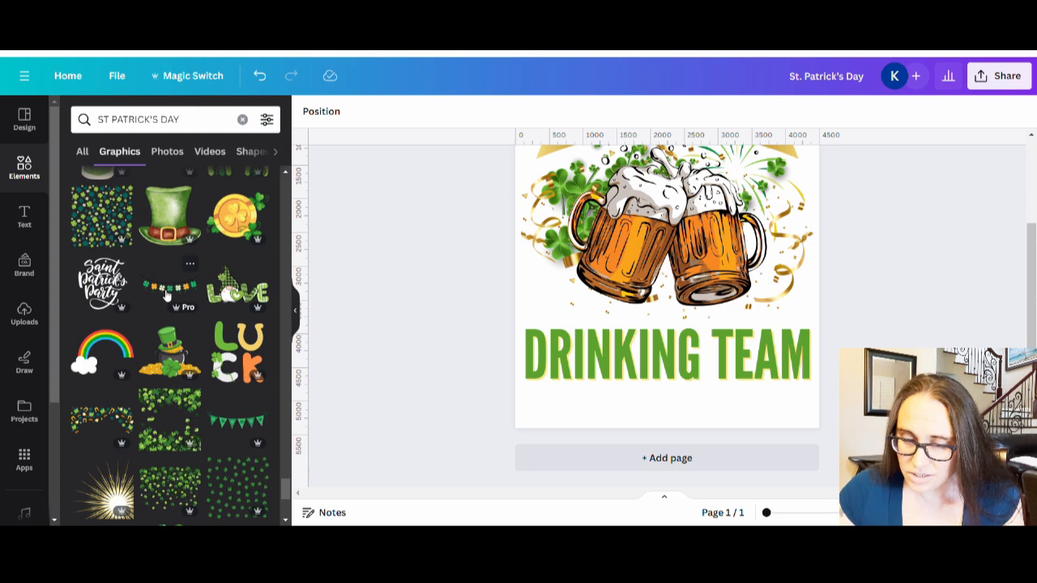
# Step: Place the clover garland graphic below the start of "DRINKING TEAM" and open the full list of its Magic Recommendations
pyautogui.click(166, 295)
pyautogui.moveTo(655, 254); pyautogui.dragTo(625, 419)
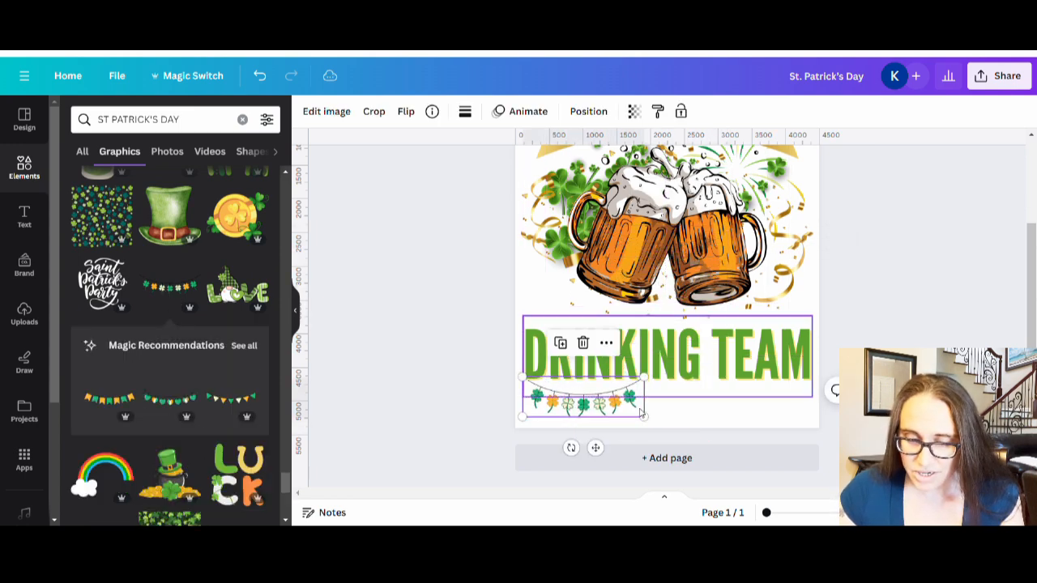
pyautogui.click(678, 387)
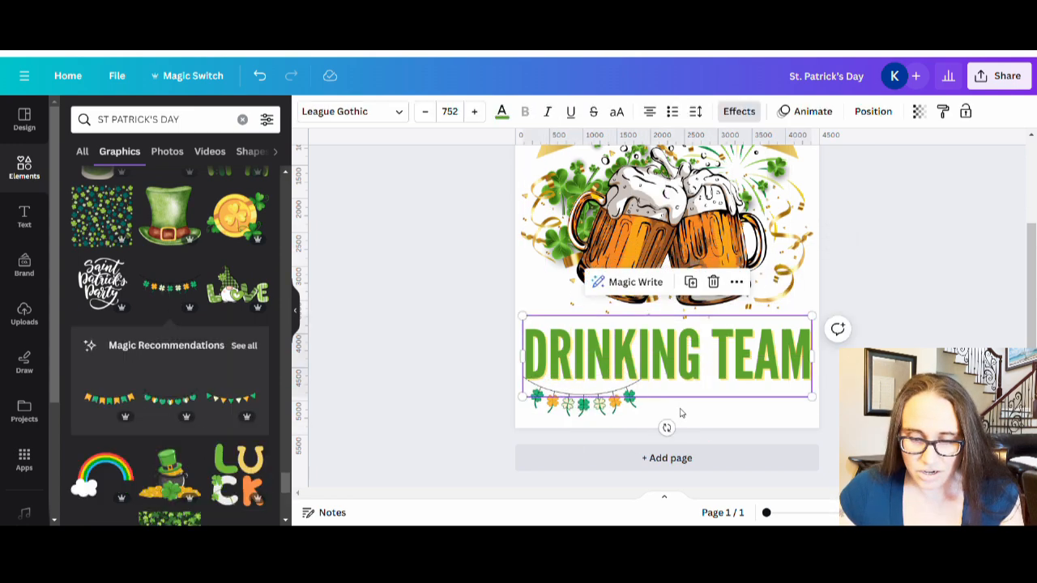
pyautogui.click(244, 345)
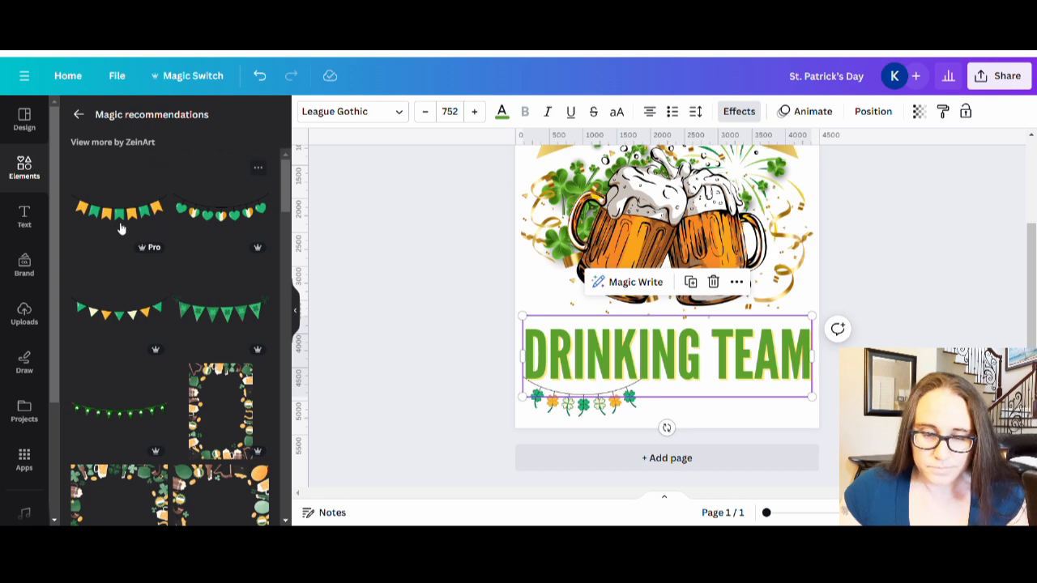
# Step: Replace the clover garland below "DRINKING TEAM" with the orange and green flag bunting from the recommendations
pyautogui.click(623, 413)
pyautogui.press('Delete')
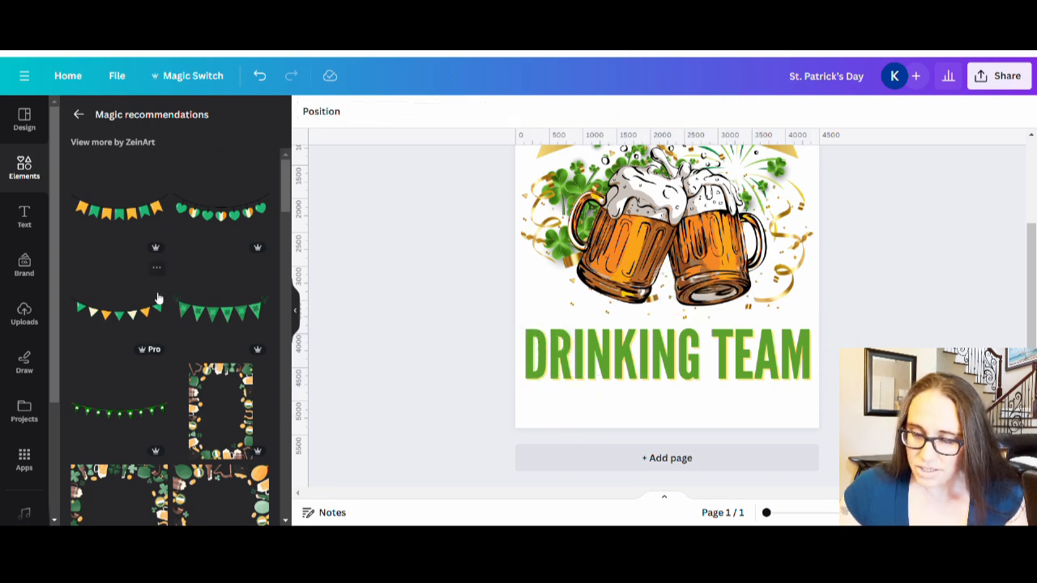
pyautogui.click(119, 224)
pyautogui.moveTo(678, 261); pyautogui.dragTo(603, 411)
# Step: Browse the Magic Recommendations for a different St. Patrick's Day bunting or garland to fill the space below "DRINKING TEAM"
pyautogui.scroll(-6, 194, 332)
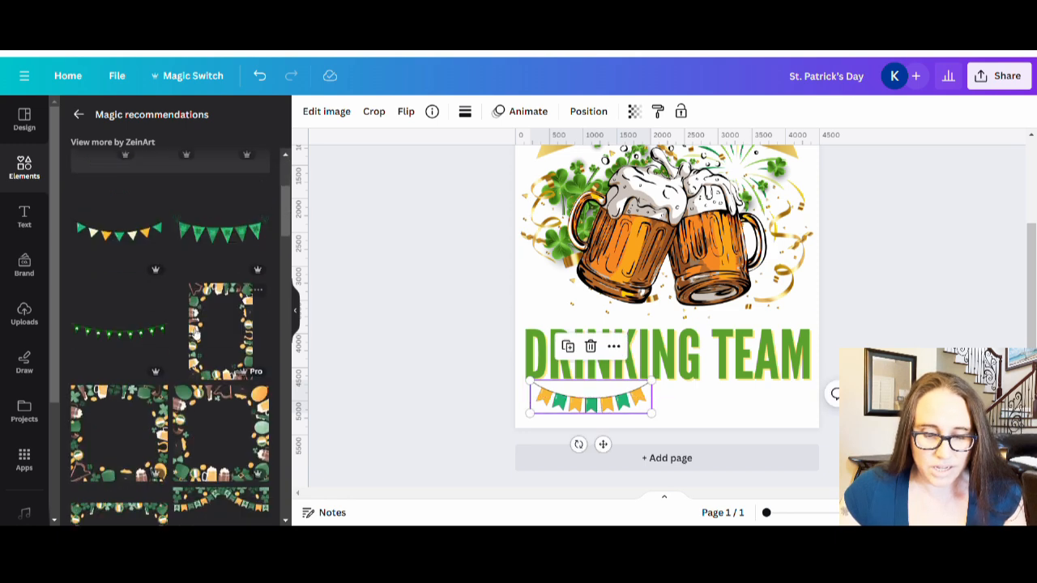
pyautogui.scroll(-3, 194, 332)
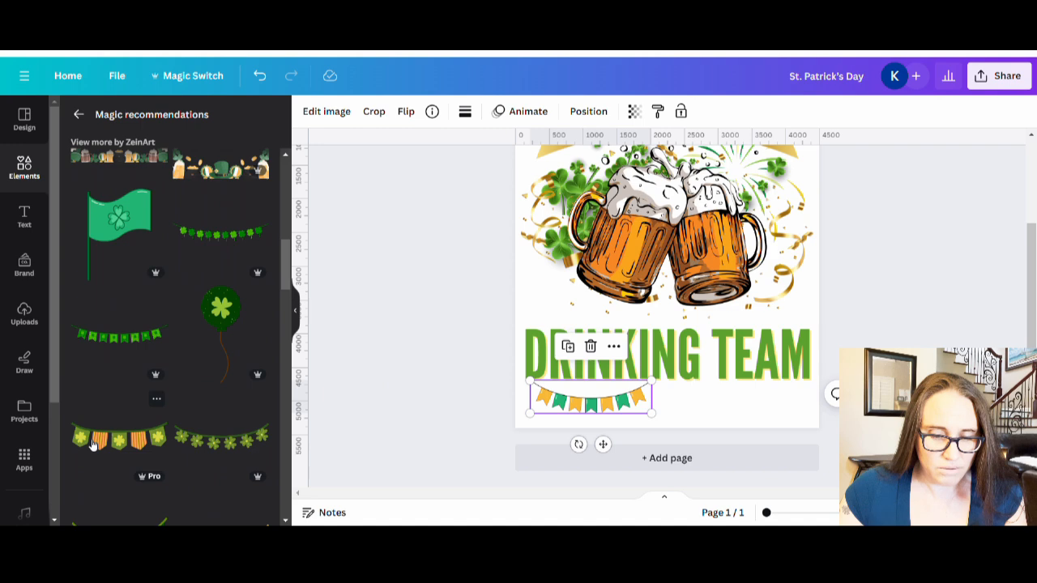
pyautogui.scroll(-6, 146, 324)
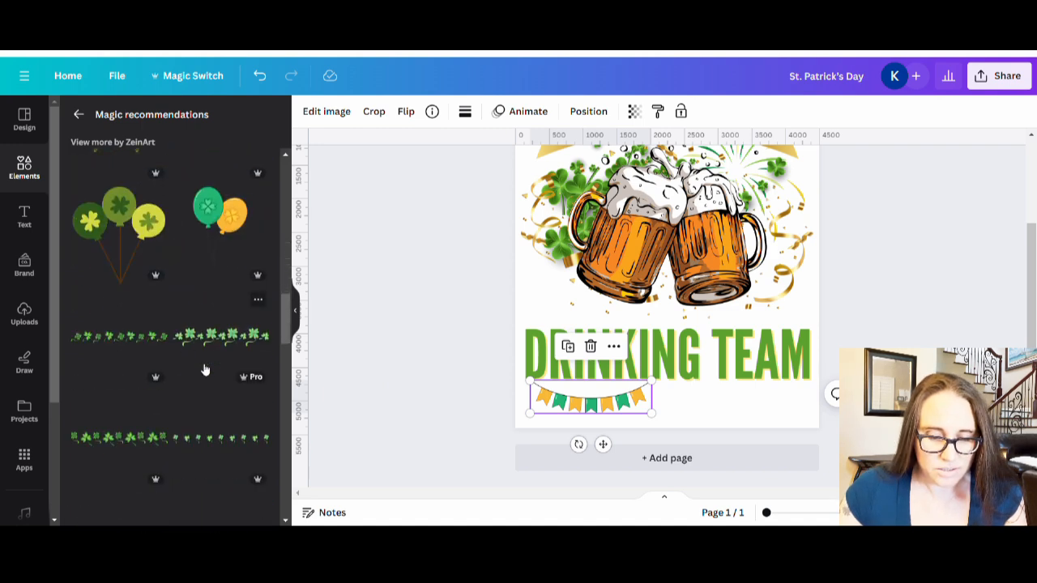
pyautogui.scroll(-5, 205, 370)
pyautogui.scroll(-5, 227, 313)
pyautogui.scroll(-5, 150, 348)
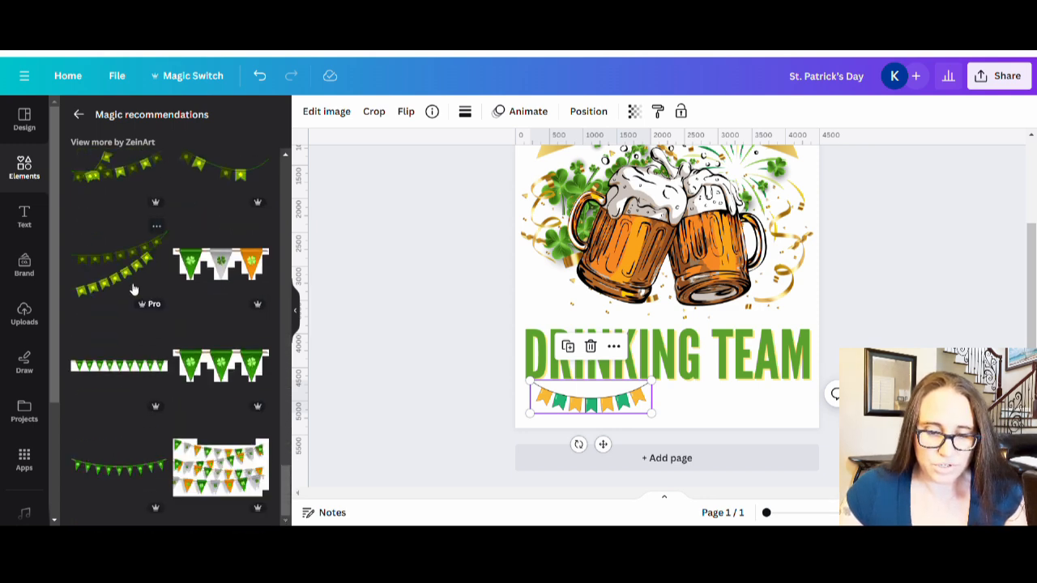
pyautogui.scroll(3, 146, 401)
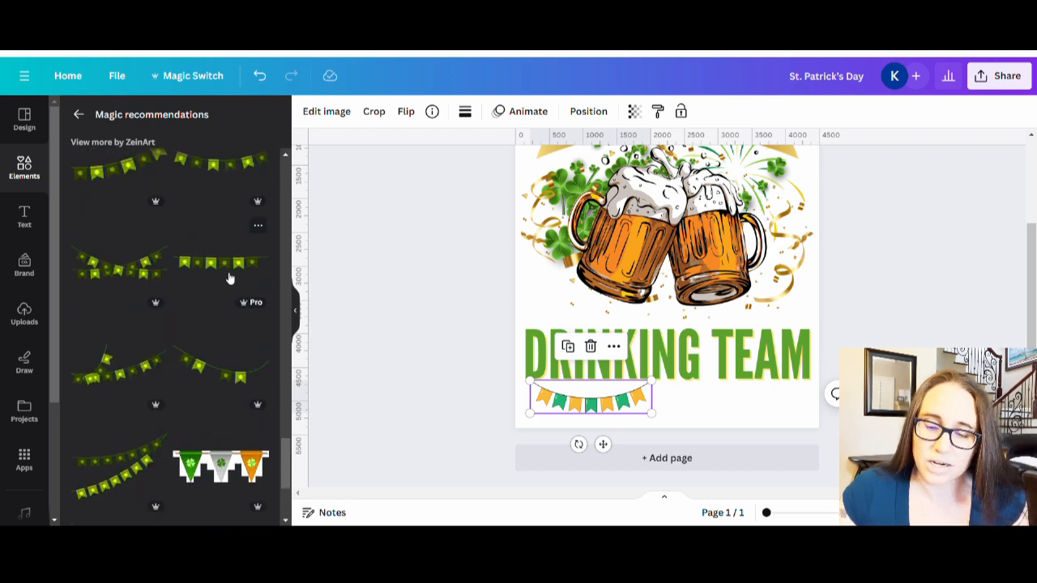
# Step: Check the details of the bunting flag decoration, the triangle clover bunting banner and the clover banner illustration in the recommendations
pyautogui.click(258, 228)
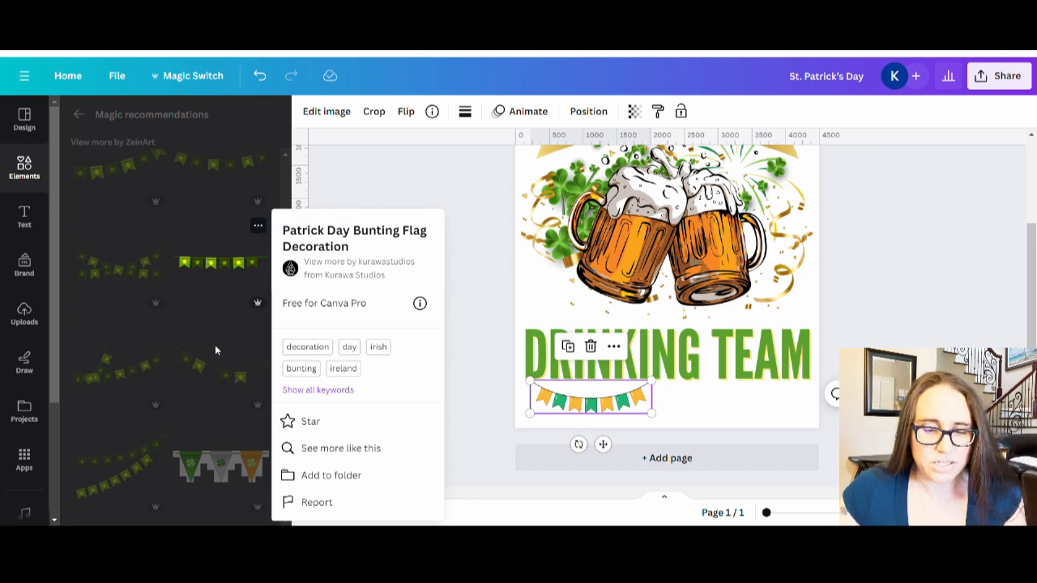
pyautogui.click(198, 316)
pyautogui.scroll(5, 200, 313)
pyautogui.click(157, 154)
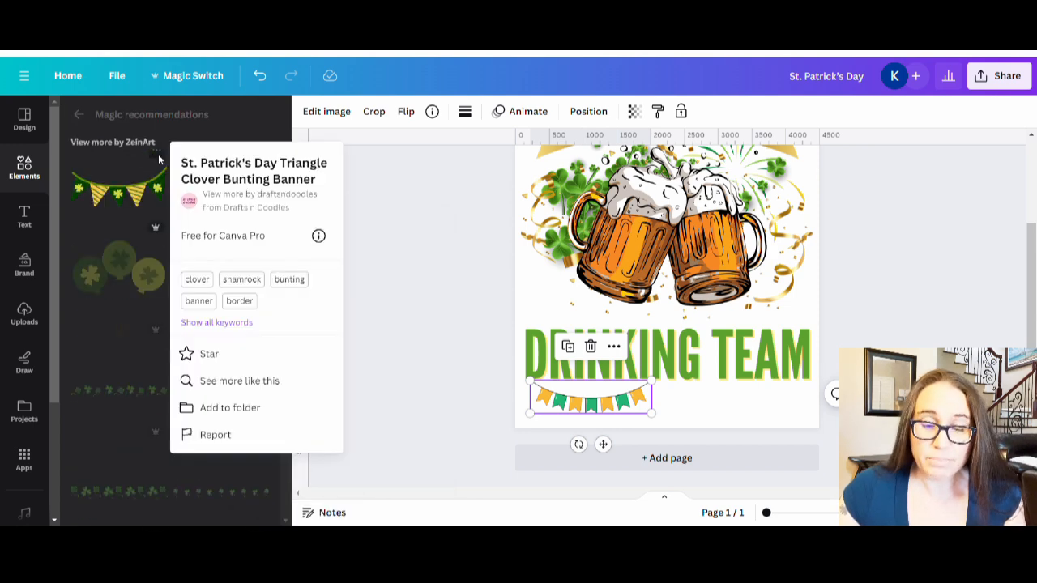
pyautogui.scroll(-3, 158, 243)
pyautogui.click(155, 283)
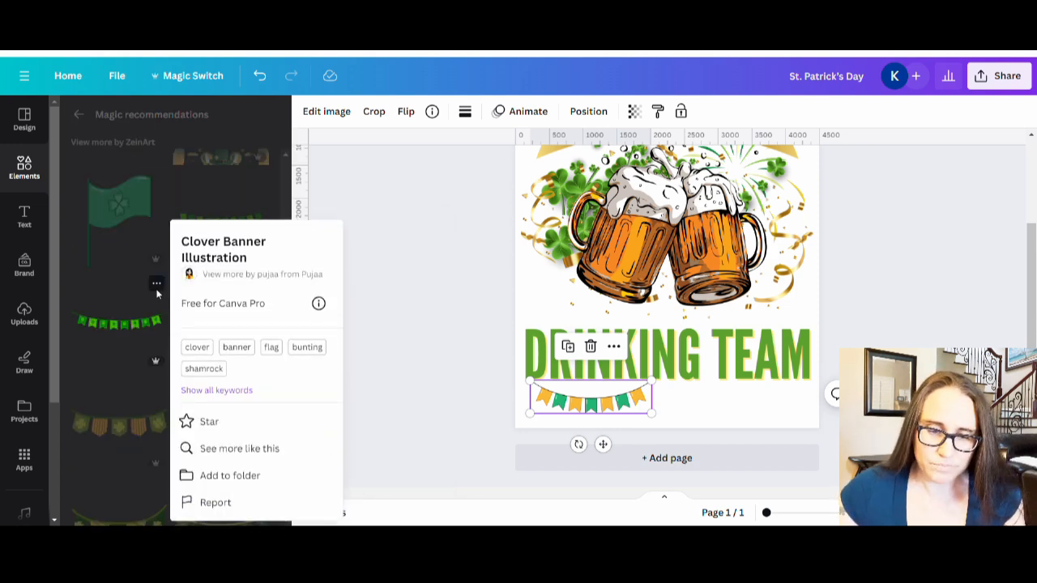
pyautogui.click(135, 371)
pyautogui.scroll(5, 157, 283)
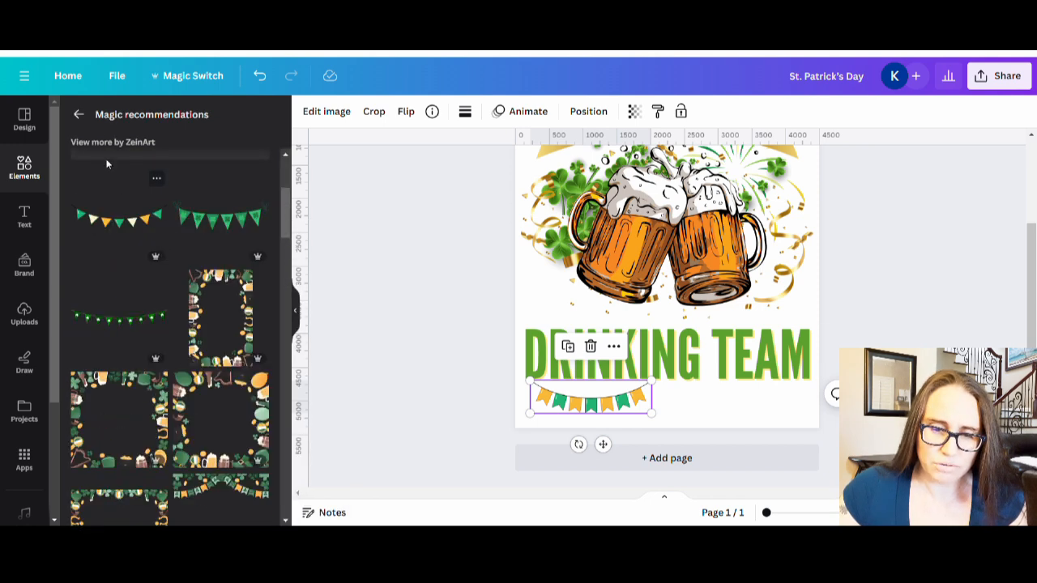
# Step: Search the graphics for "IRISH FLAG BANNER" and look through the results for a bunting
pyautogui.click(79, 114)
pyautogui.click(89, 119)
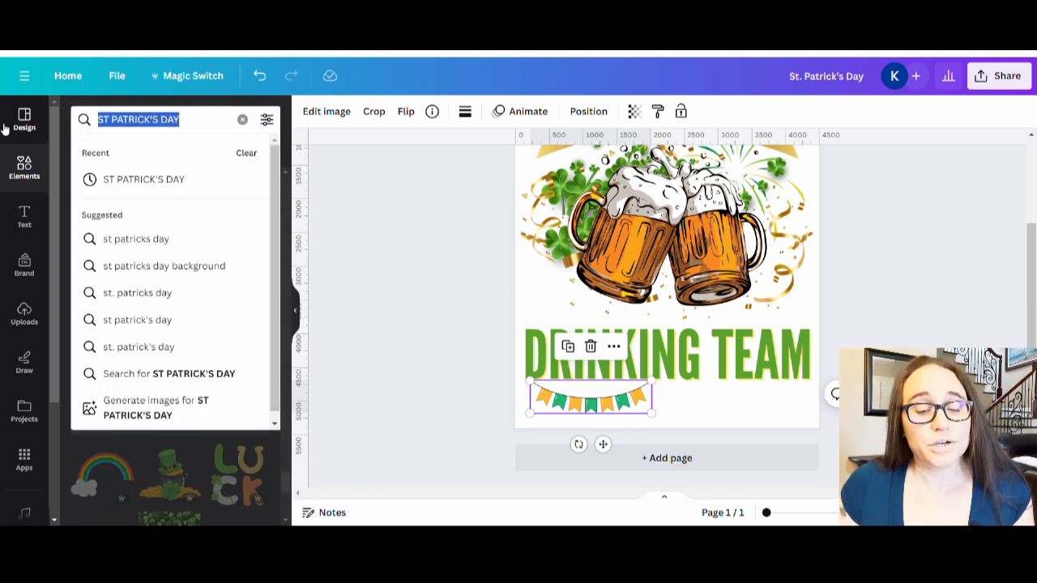
pyautogui.write('IRISH FLAG BANNER')
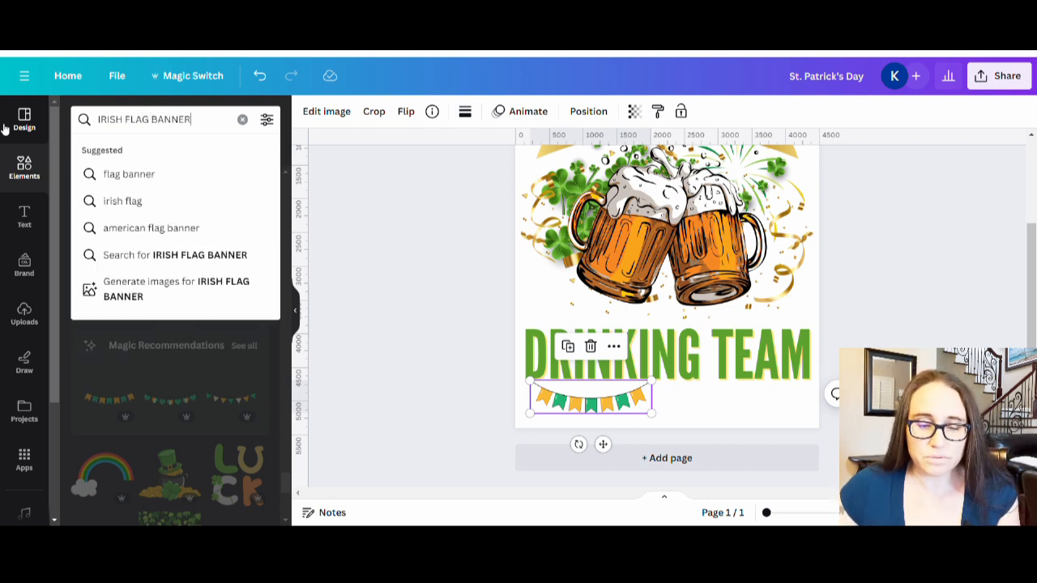
pyautogui.press('Return')
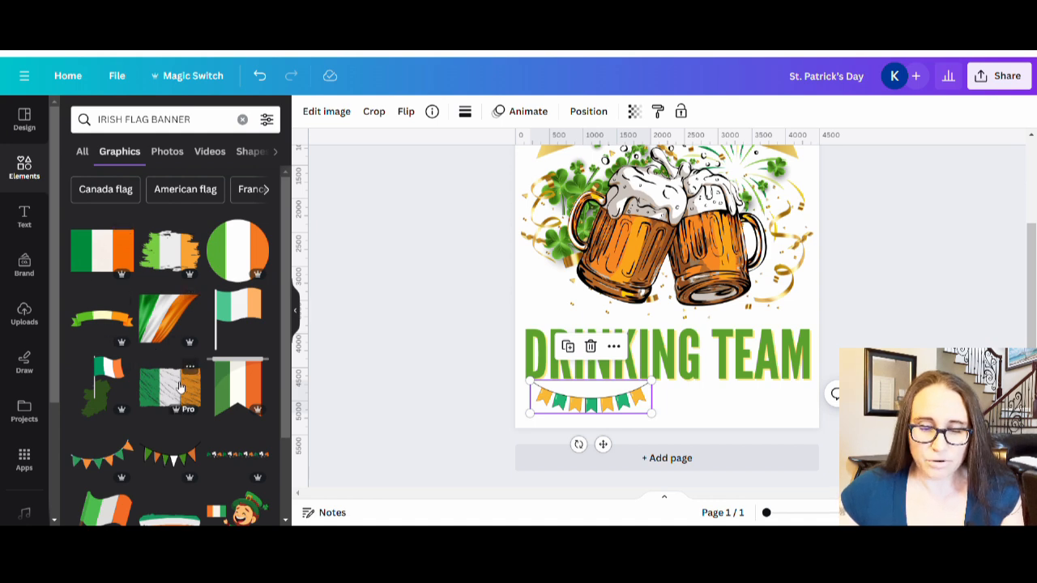
pyautogui.scroll(-1, 181, 387)
pyautogui.scroll(-2, 232, 278)
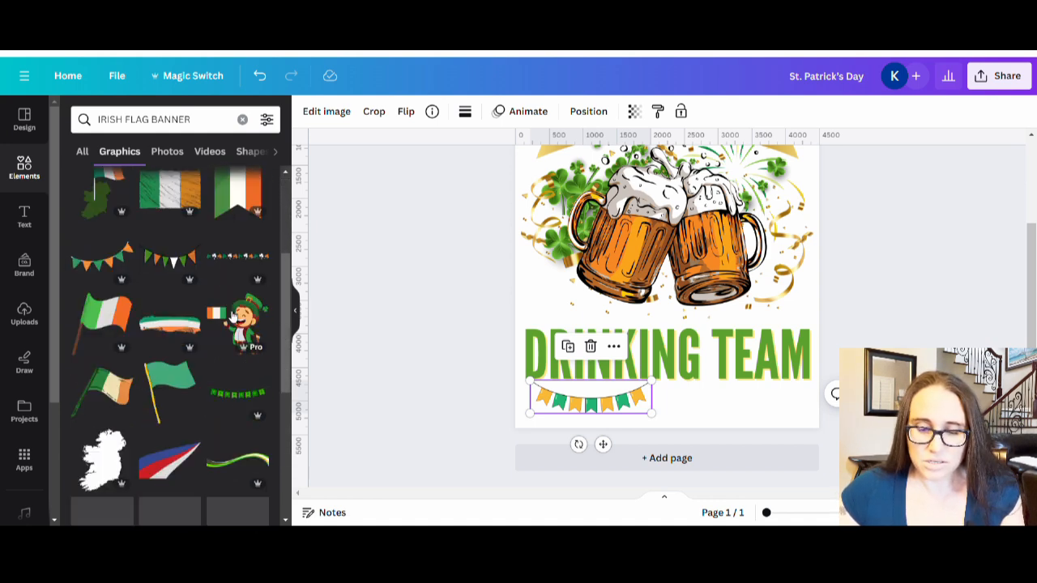
pyautogui.scroll(-2, 232, 278)
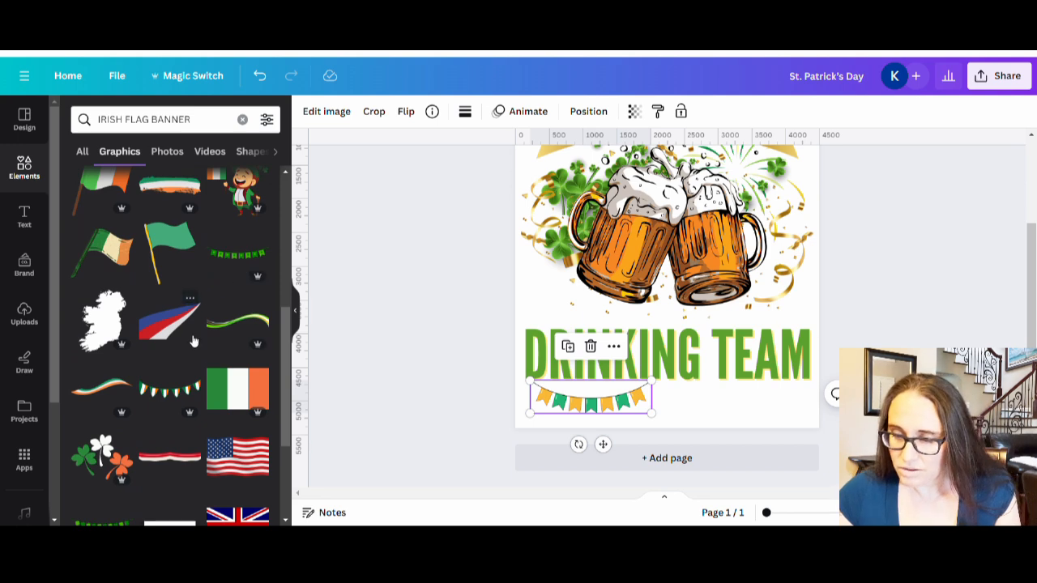
# Step: Add the green clover bunting below "TEAM" and enlarge it to fill the gap beside the orange and green bunting
pyautogui.click(249, 260)
pyautogui.moveTo(666, 243); pyautogui.dragTo(754, 415)
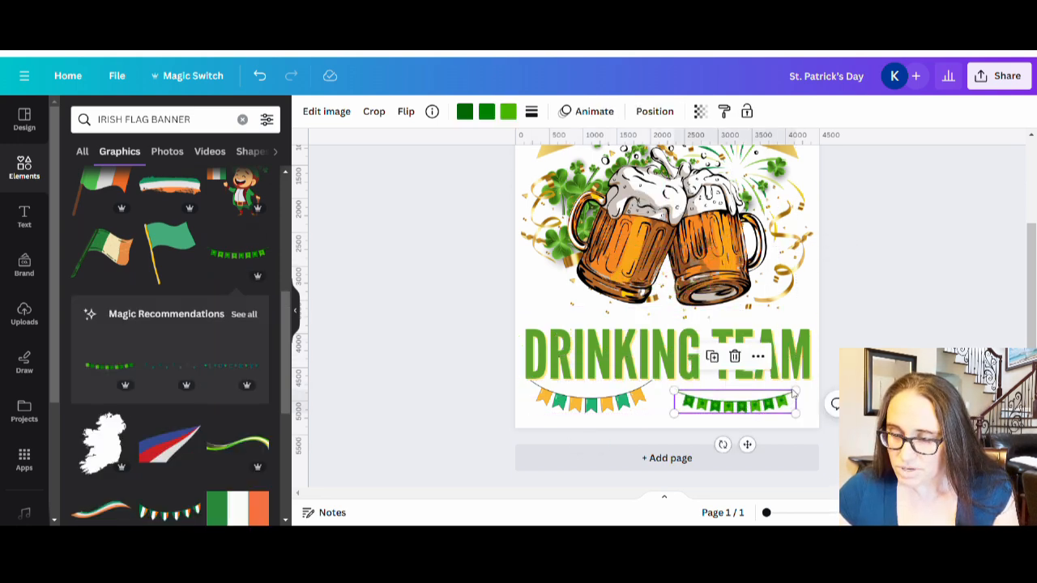
pyautogui.moveTo(807, 398); pyautogui.dragTo(813, 382)
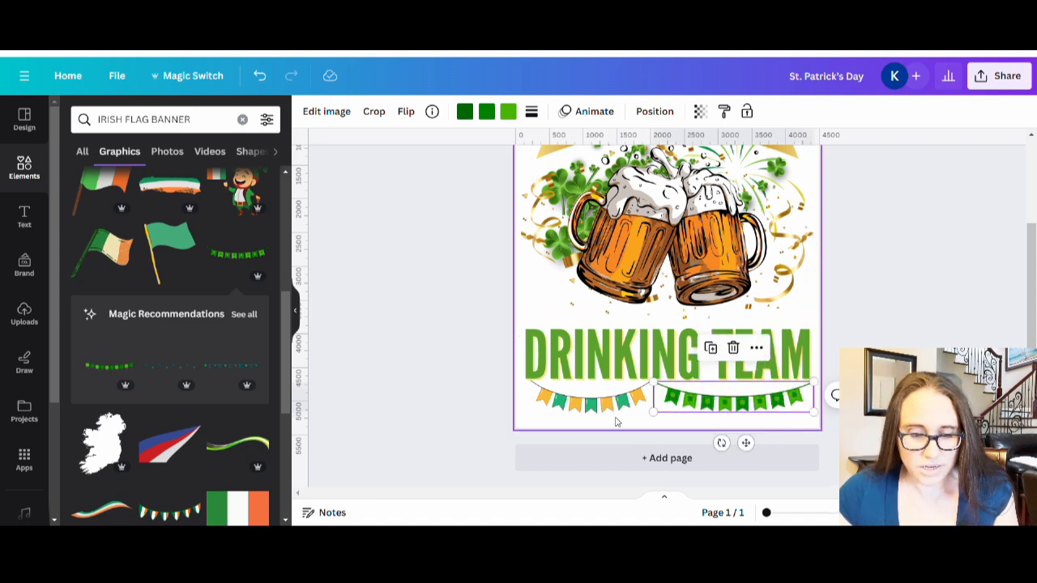
# Step: Search the graphics for "ST PATRICK'S DAY FLAG BANNER" and delete both buntings below "DRINKING TEAM"
pyautogui.click(241, 316)
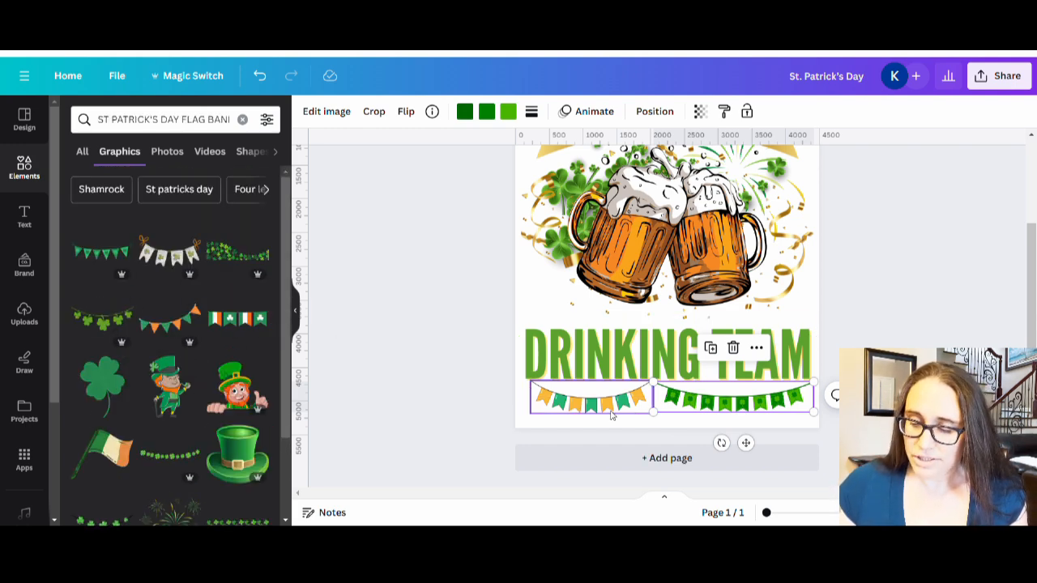
pyautogui.click(407, 427)
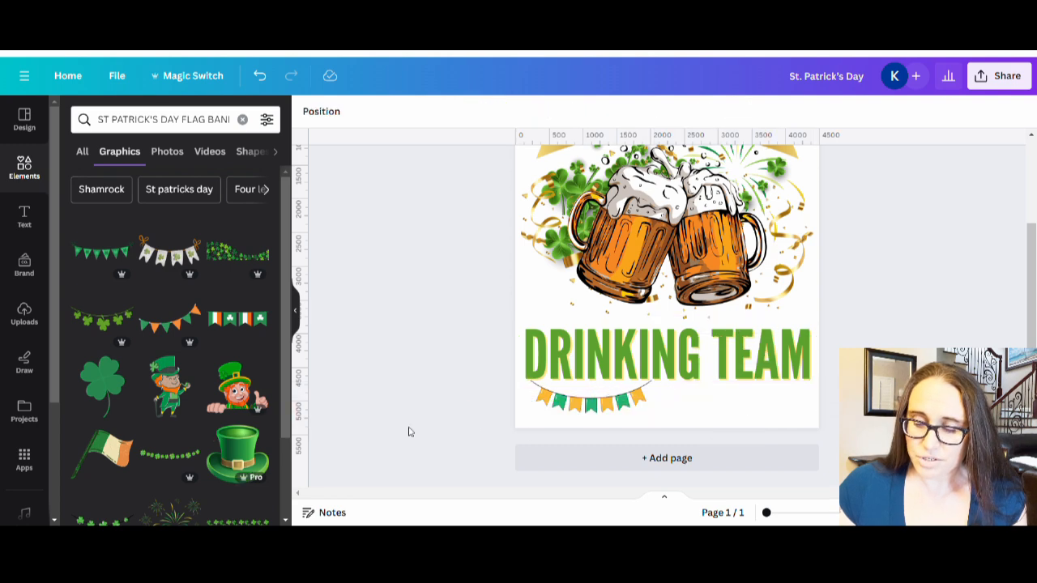
pyautogui.click(602, 414)
pyautogui.press('Delete')
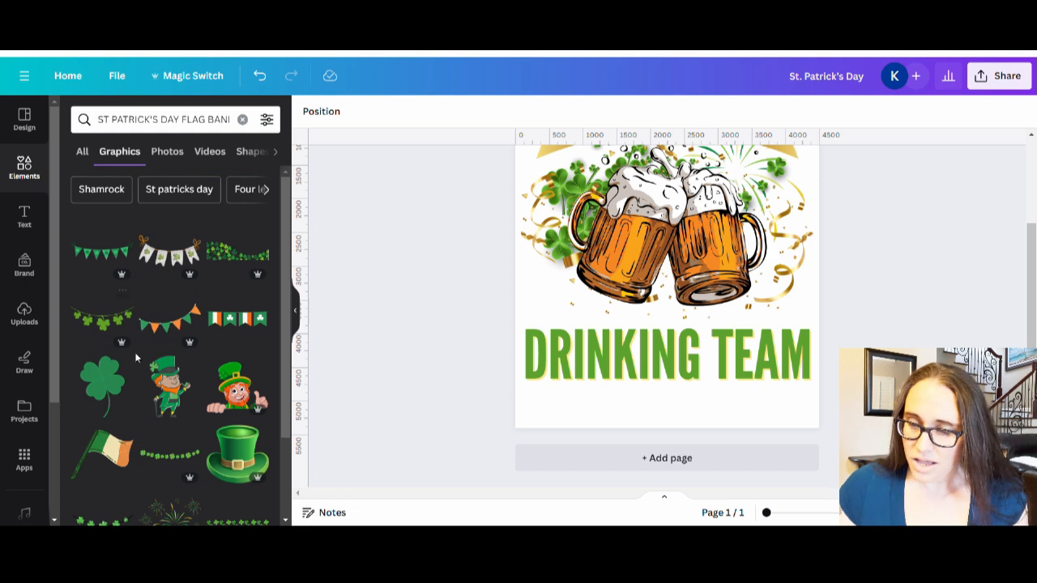
# Step: Add the Irish flag and shamrock pennant bunting below "DRINKING TEAM" and duplicate it to form one continuous row
pyautogui.click(231, 324)
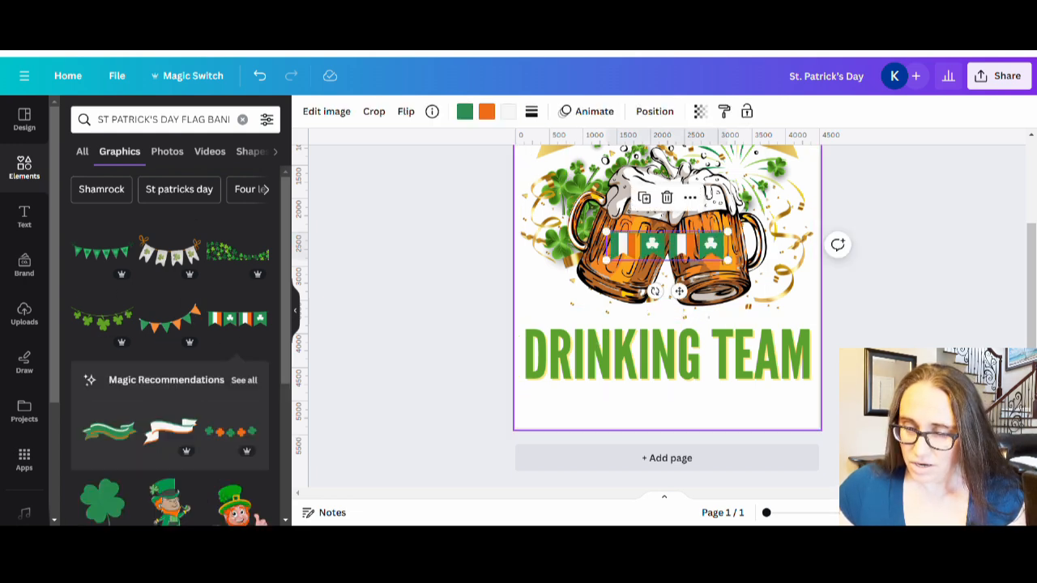
pyautogui.moveTo(679, 251); pyautogui.dragTo(734, 413)
pyautogui.hotkey('ctrl', 'd')
pyautogui.click(797, 419)
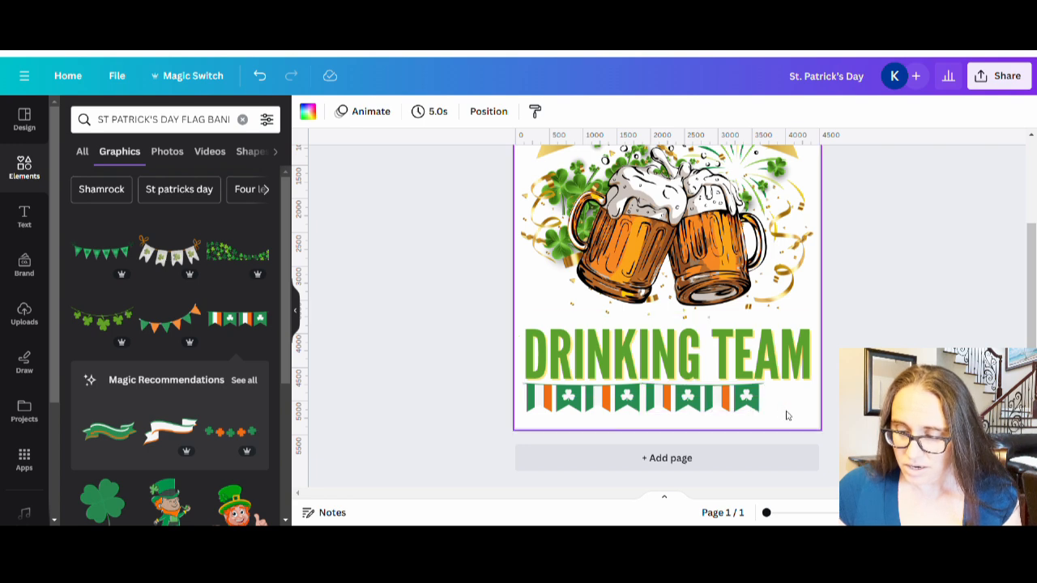
# Step: Enlarge the two pennant buntings together until the row spans the full width of "DRINKING TEAM"
pyautogui.moveTo(773, 422); pyautogui.dragTo(522, 382)
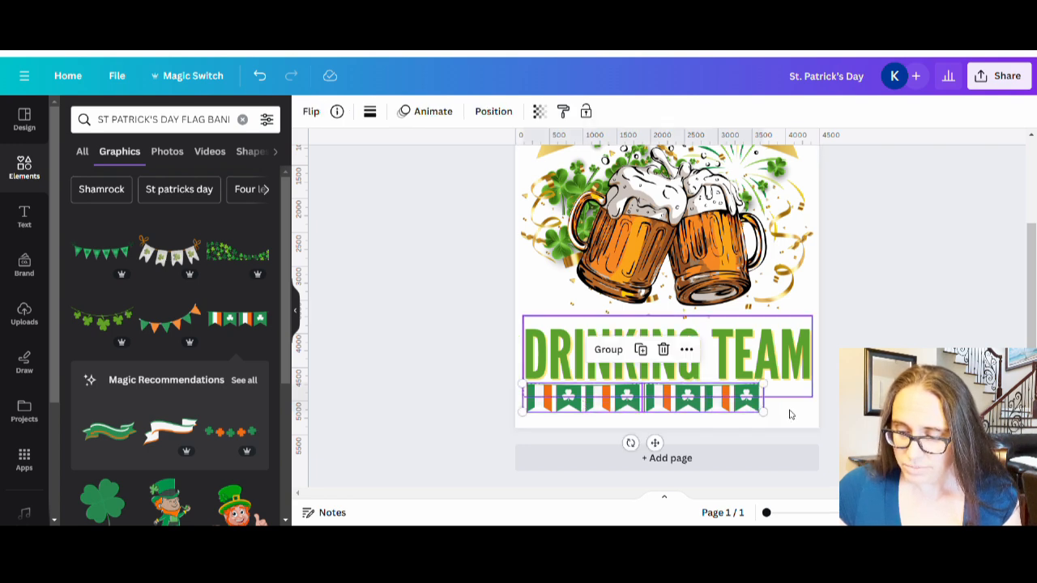
pyautogui.moveTo(773, 422); pyautogui.dragTo(820, 435)
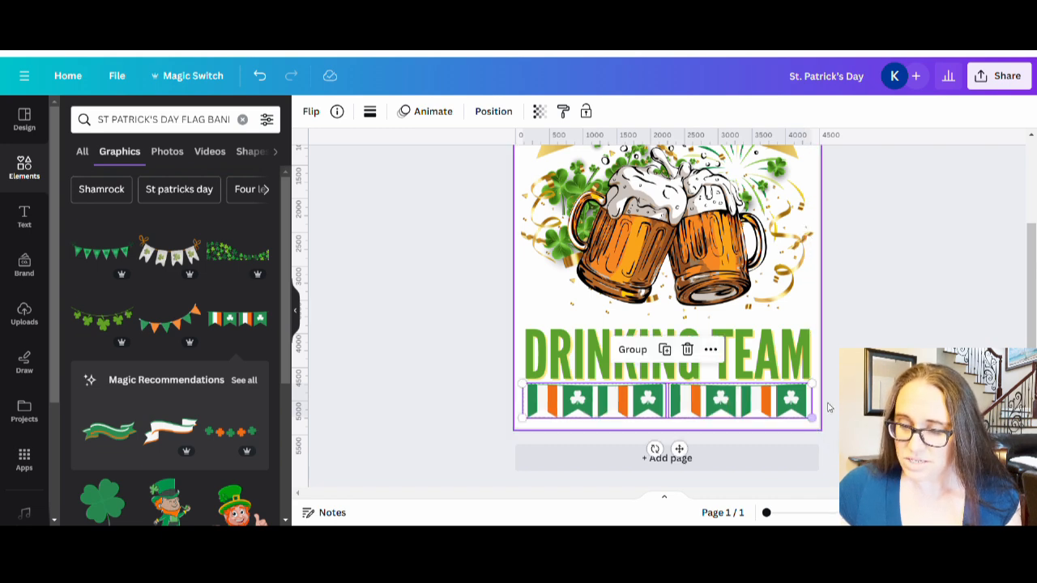
pyautogui.press('Escape')
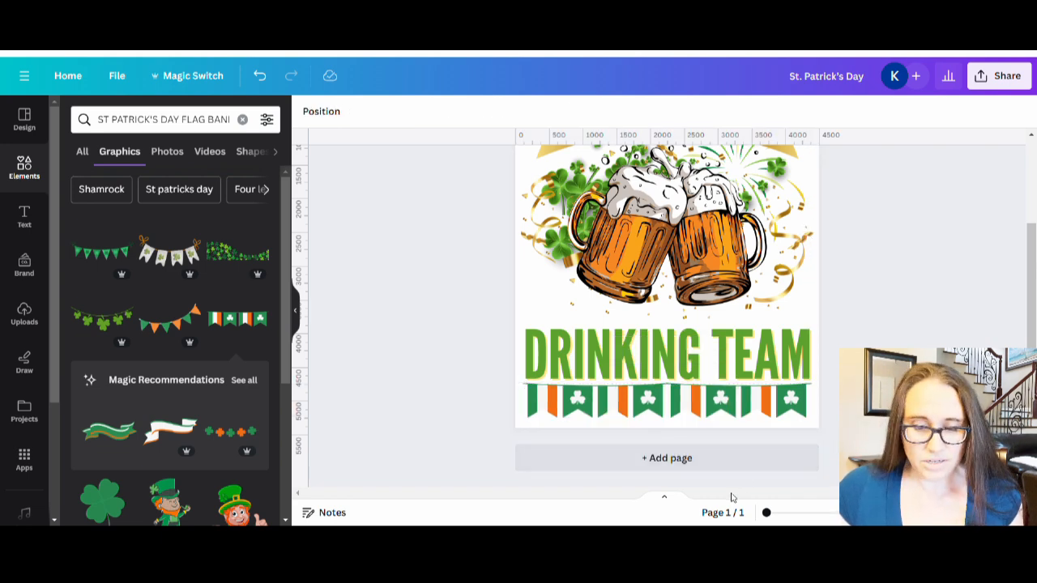
# Step: Browse the remaining flag banner graphics for alternatives to the pennant row below "DRINKING TEAM"
pyautogui.scroll(-1, 195, 332)
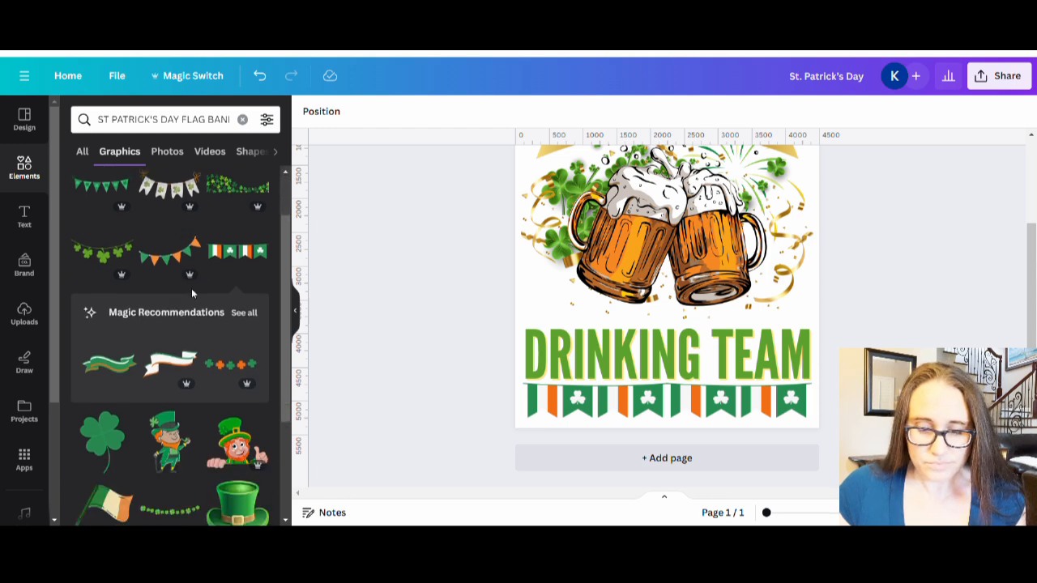
pyautogui.scroll(-2, 259, 280)
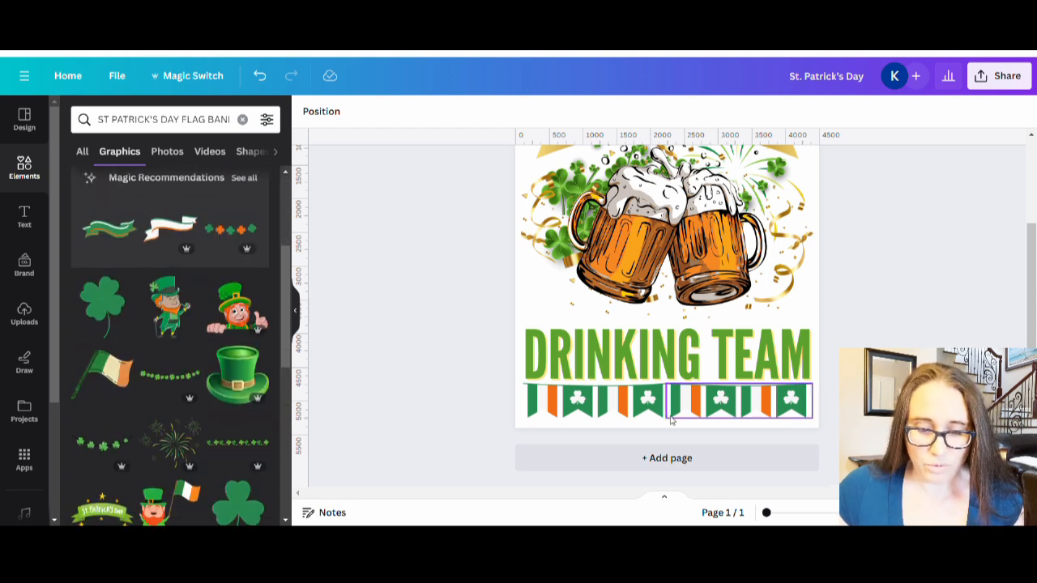
pyautogui.scroll(-4, 194, 365)
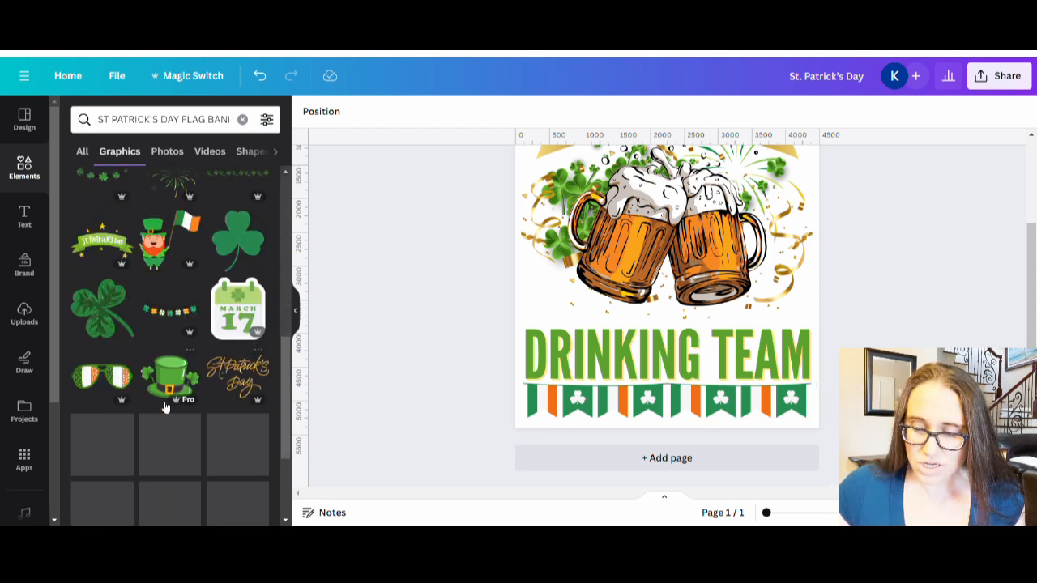
pyautogui.click(657, 412)
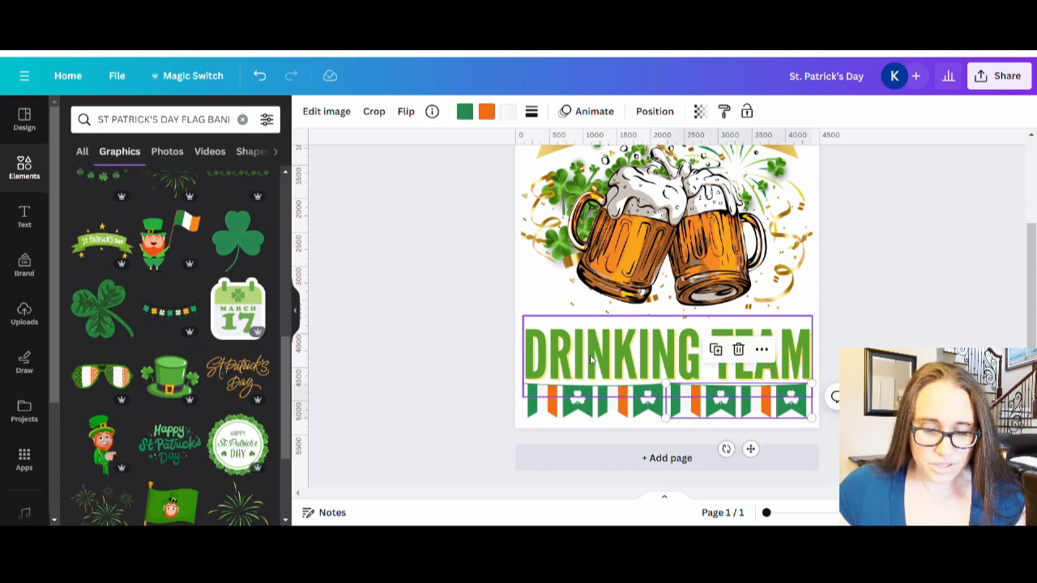
pyautogui.scroll(-4, 177, 326)
pyautogui.scroll(-5, 176, 327)
pyautogui.click(366, 322)
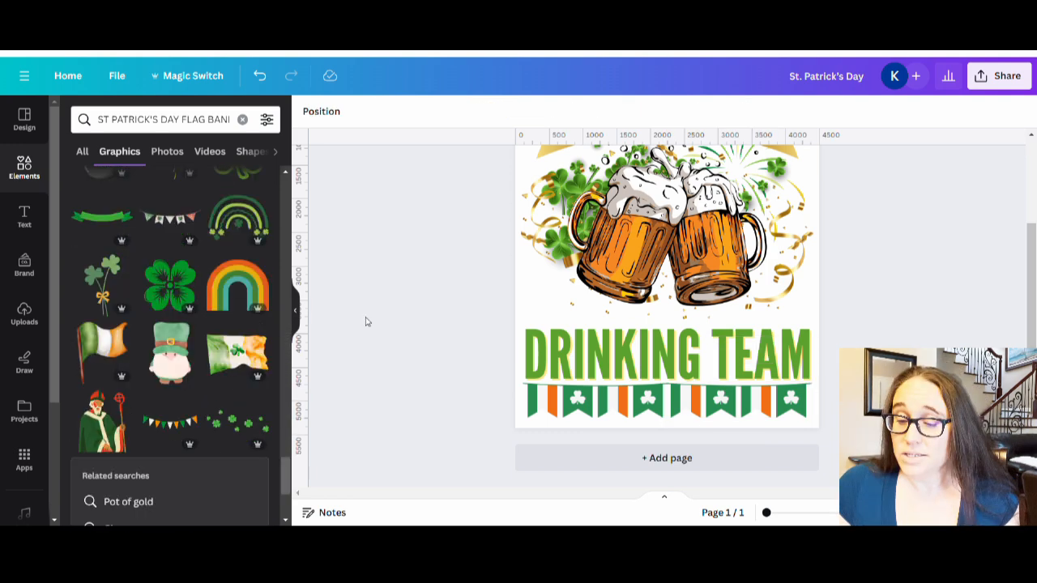
# Step: Recolor the curved "St. Patrick's Day" text on the gold banner with the document green #288D52
pyautogui.scroll(2, 665, 364)
pyautogui.scroll(-1, 654, 420)
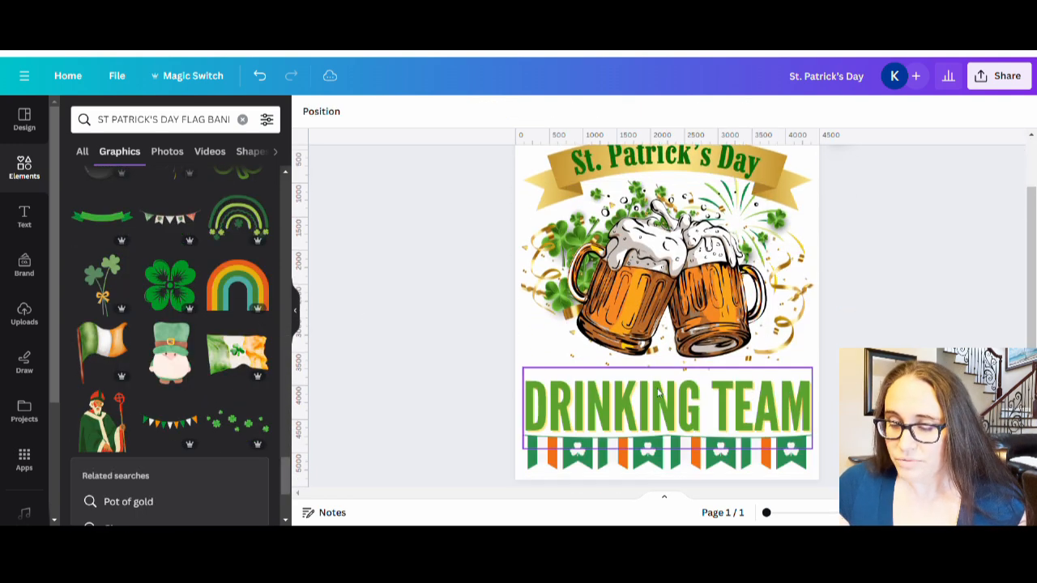
pyautogui.click(752, 163)
pyautogui.click(503, 111)
pyautogui.click(73, 190)
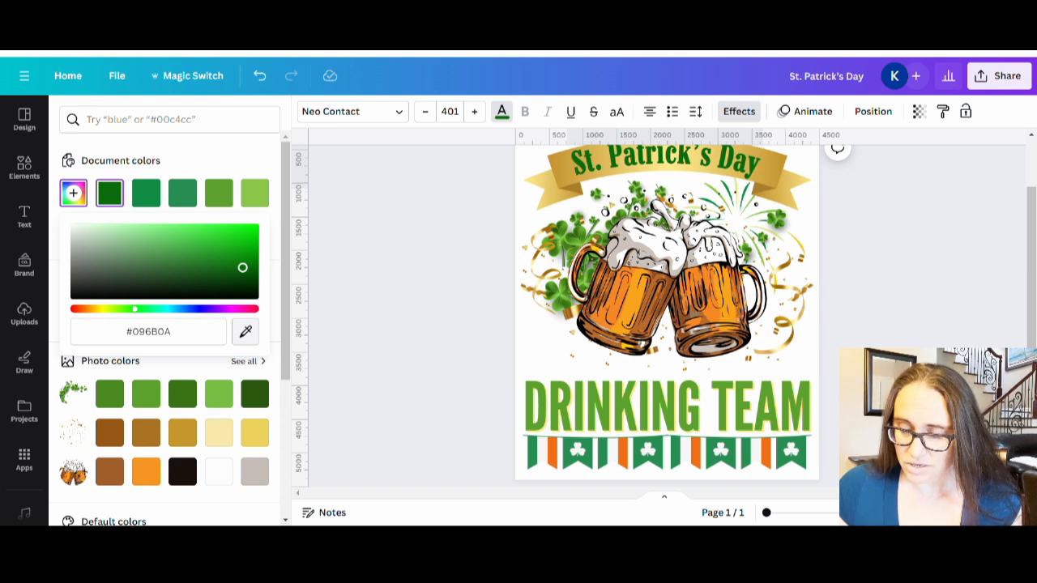
pyautogui.click(182, 192)
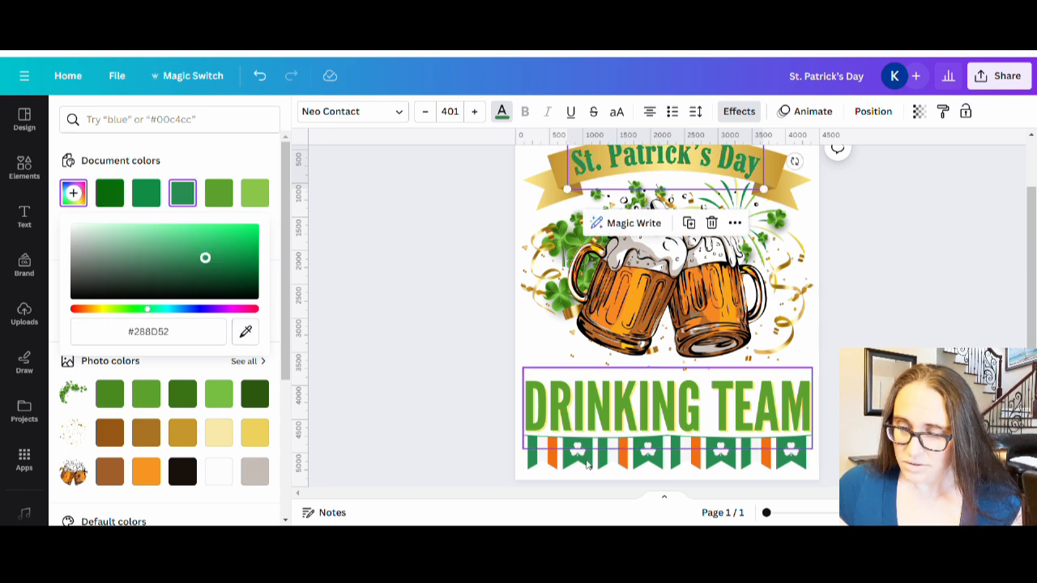
pyautogui.click(455, 395)
pyautogui.press('Escape')
# Step: Review the recolored title against the whole design and undo its color change
pyautogui.scroll(2, 666, 316)
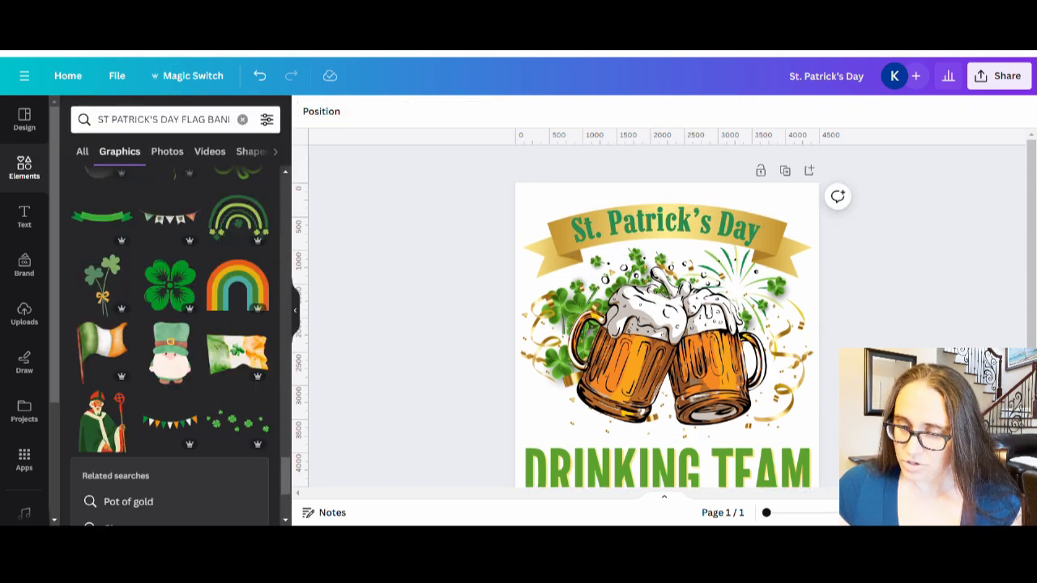
pyautogui.scroll(-1, 666, 315)
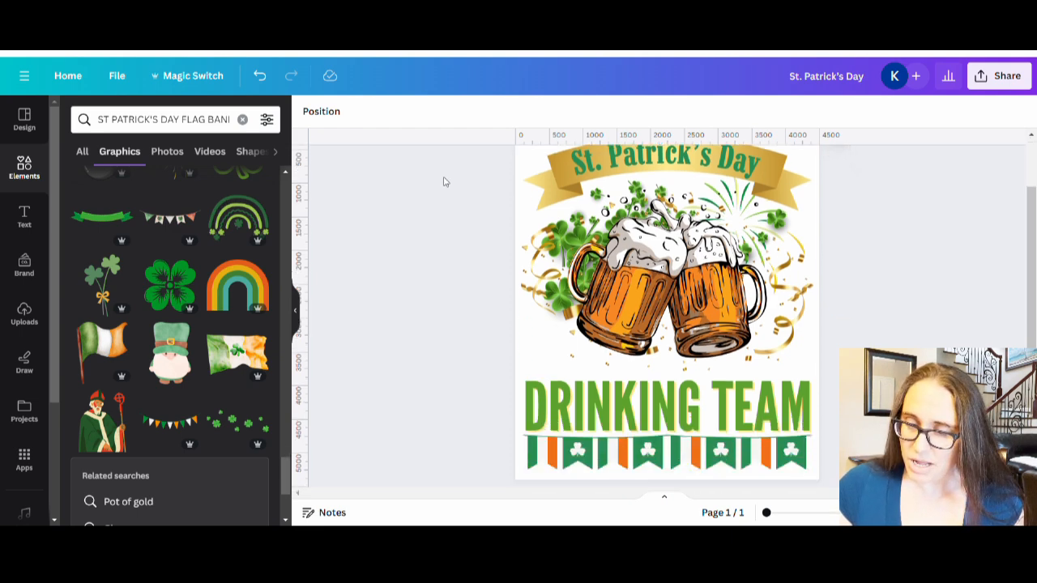
pyautogui.click(257, 77)
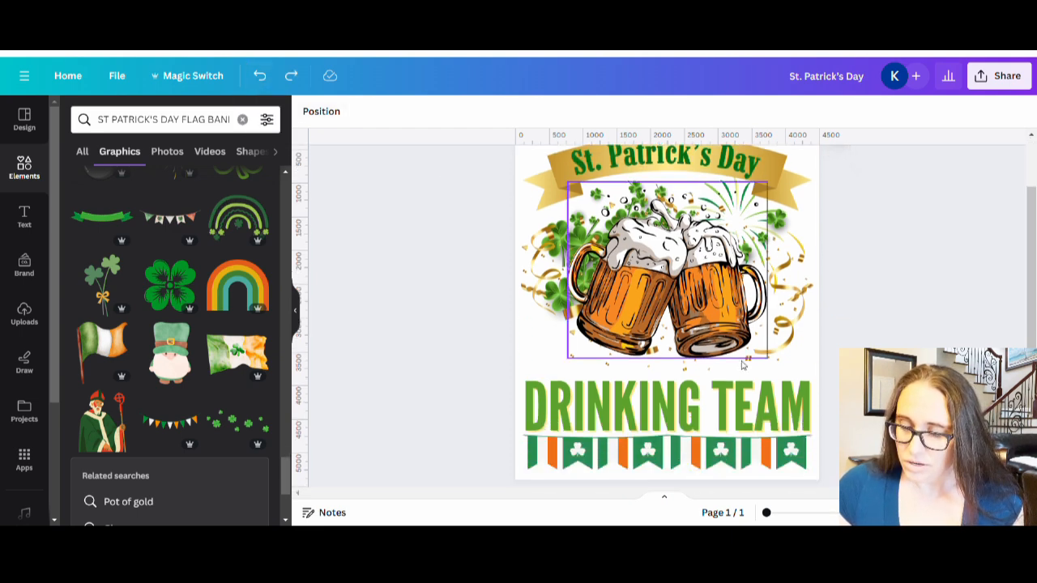
# Step: Recolor the "DRINKING TEAM" text with the green #288D52 sampled from a pennant in the bunting below it
pyautogui.click(648, 416)
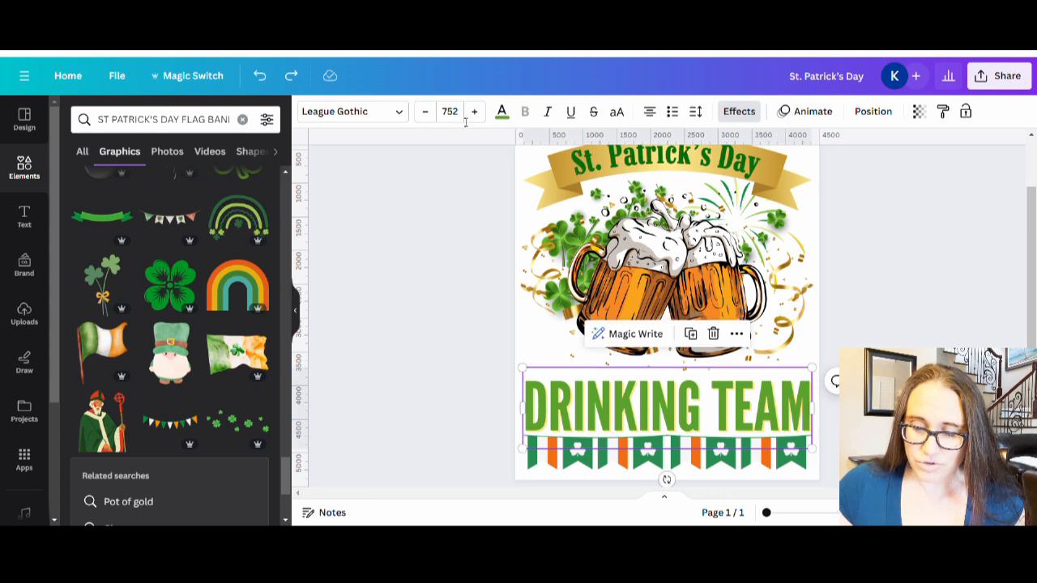
pyautogui.click(501, 112)
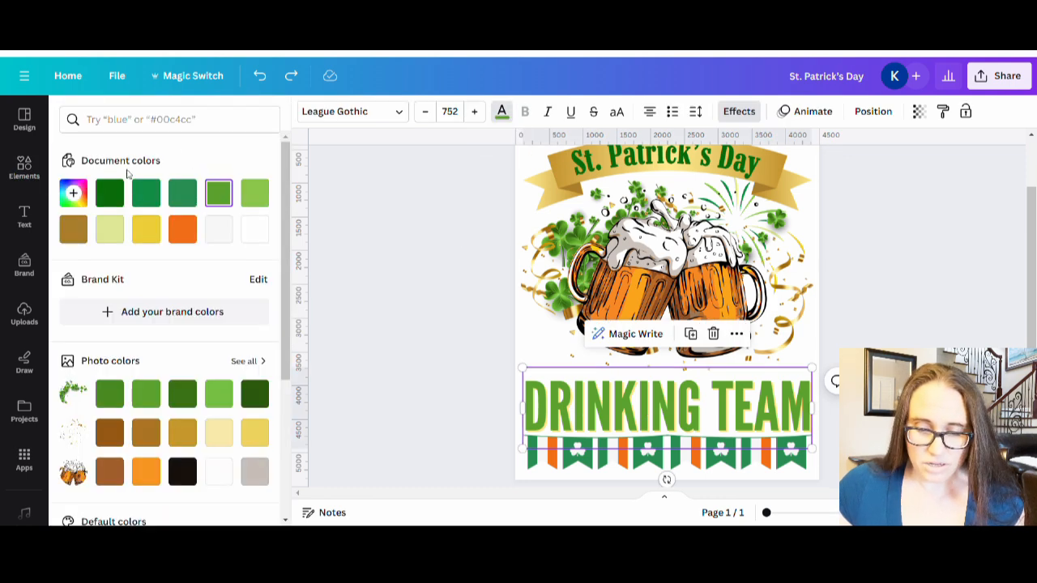
pyautogui.click(73, 192)
pyautogui.click(246, 333)
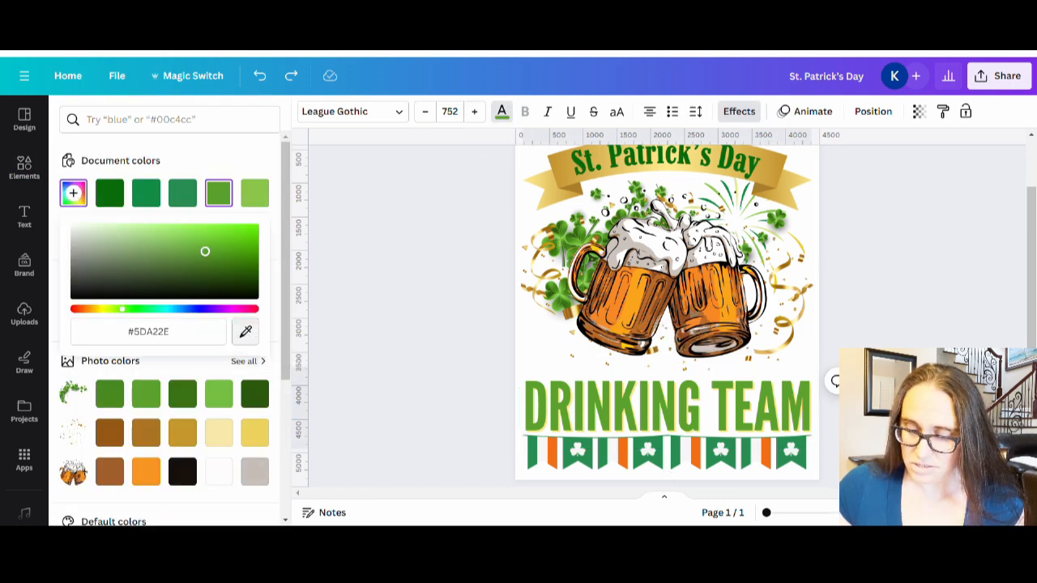
pyautogui.click(581, 459)
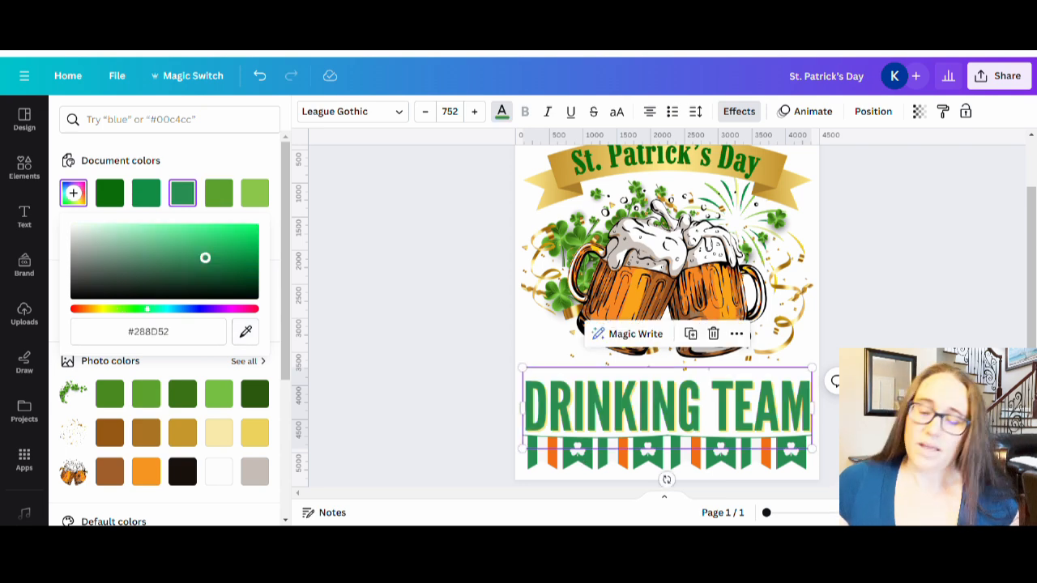
pyautogui.press('Escape')
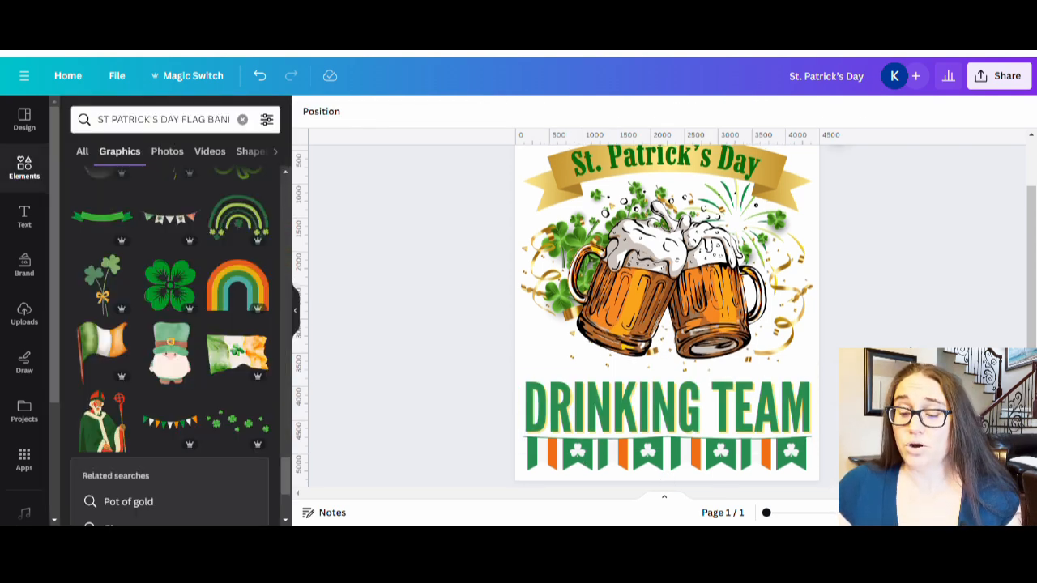
# Step: Set the page background to black and review the whole design against it
pyautogui.scroll(1, 667, 316)
pyautogui.scroll(-3, 667, 316)
pyautogui.scroll(3, 797, 234)
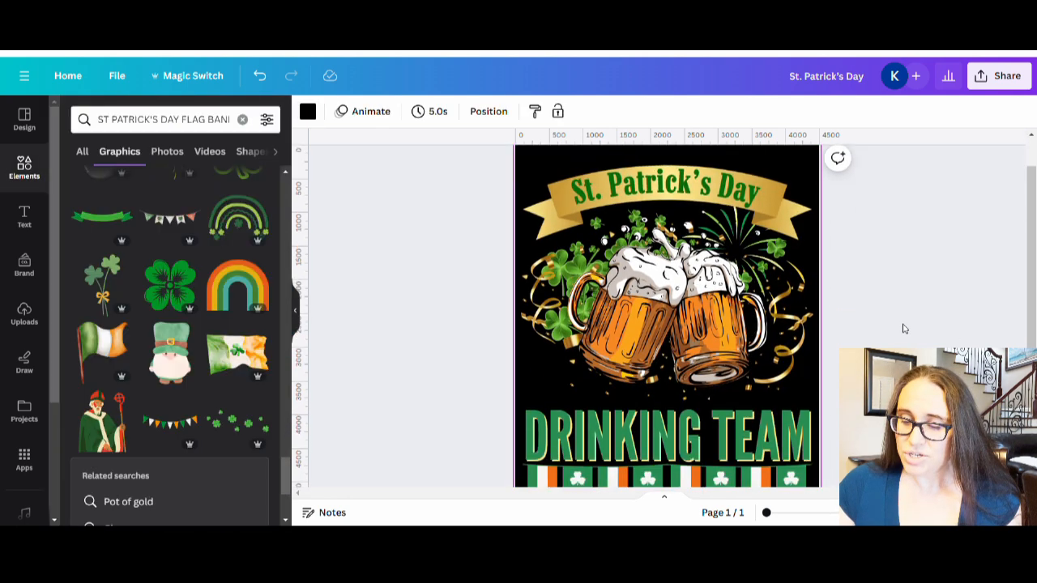
pyautogui.scroll(-2, 905, 332)
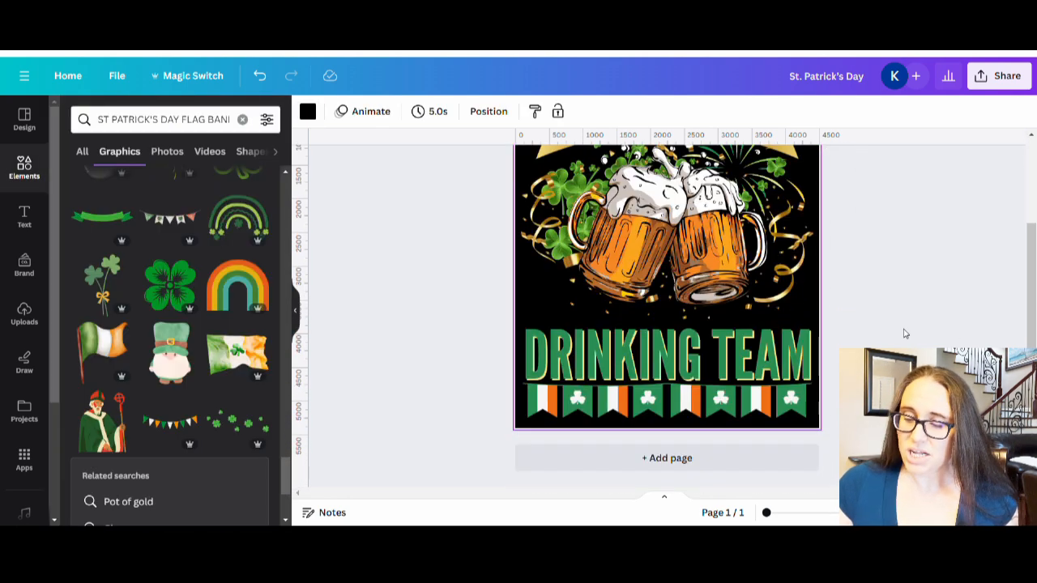
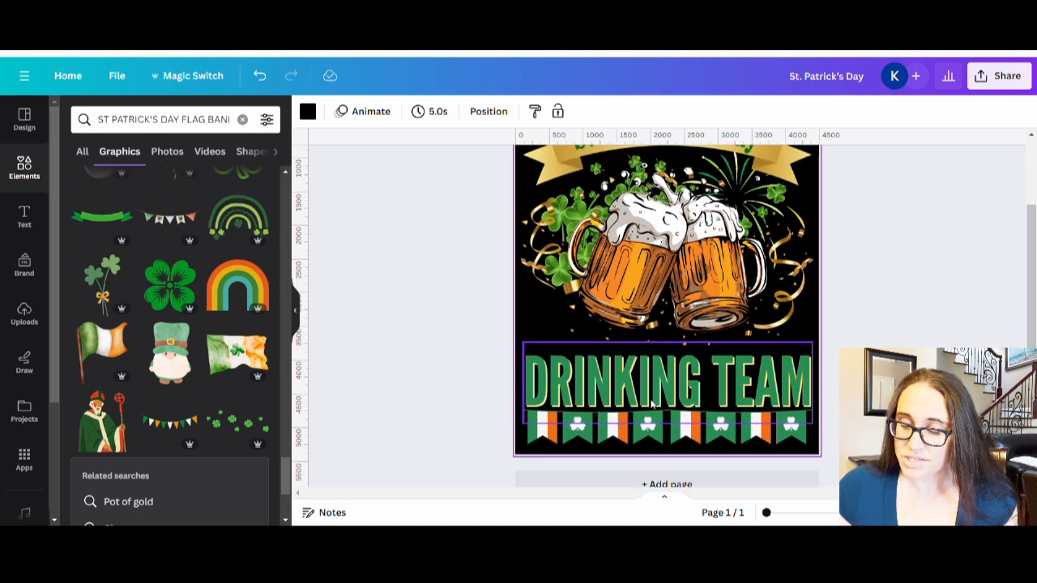
pyautogui.scroll(2, 614, 413)
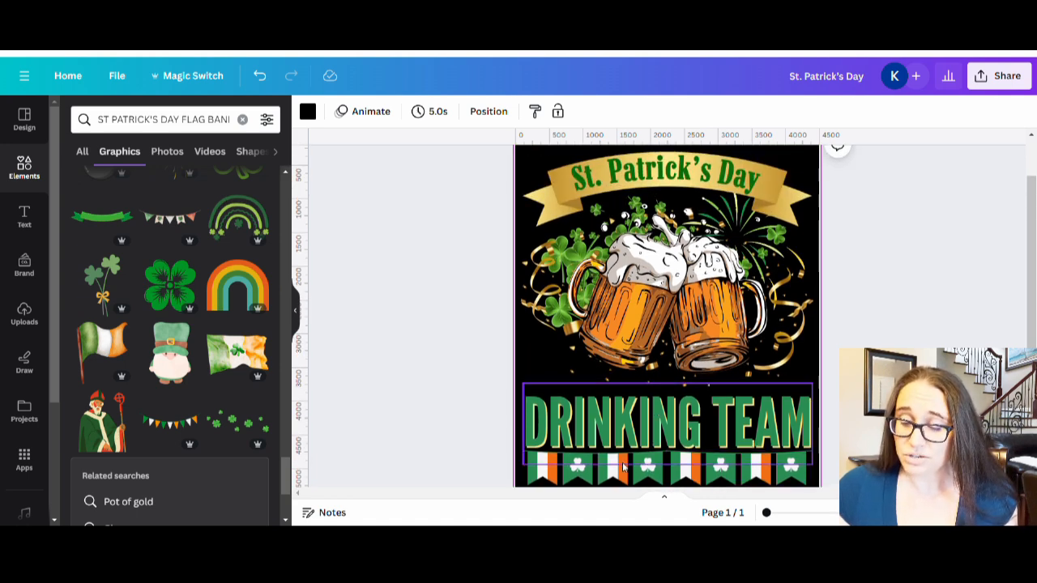
# Step: Try orange and white as the shadow color of "DRINKING TEAM" and undo both changes
pyautogui.click(653, 457)
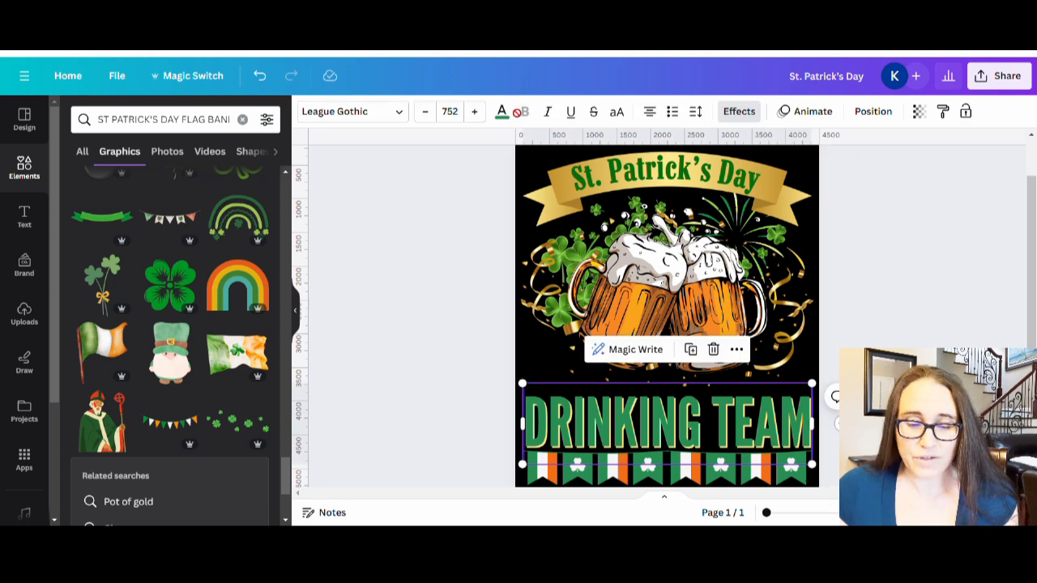
pyautogui.click(739, 111)
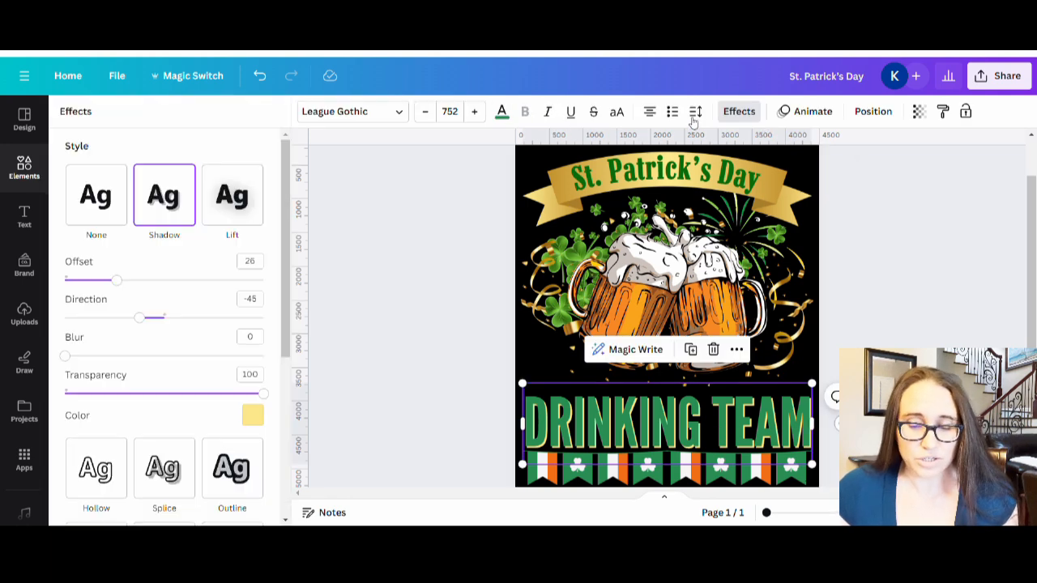
pyautogui.click(251, 415)
pyautogui.click(177, 302)
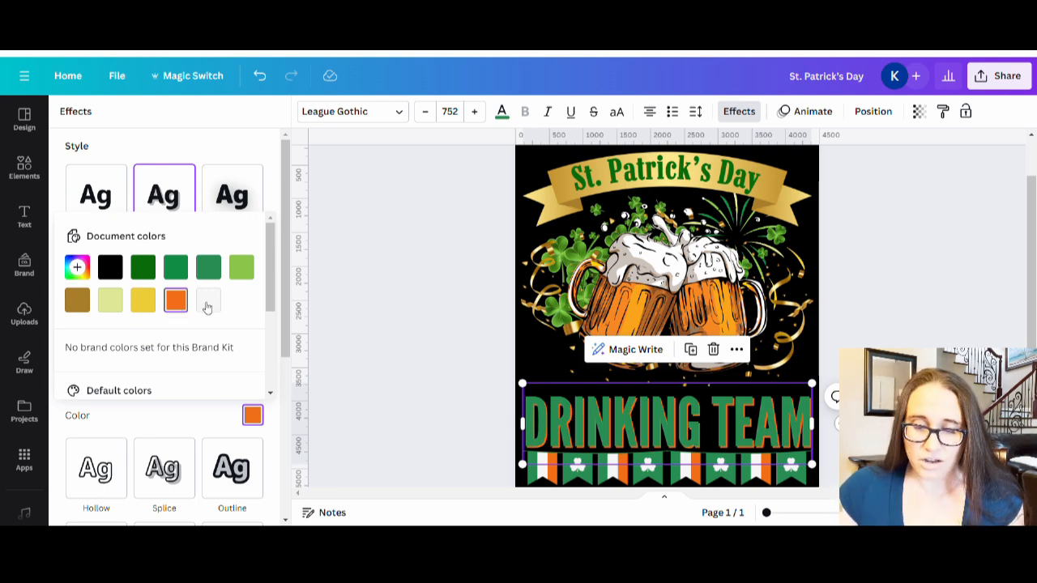
pyautogui.scroll(-3, 206, 307)
pyautogui.click(243, 306)
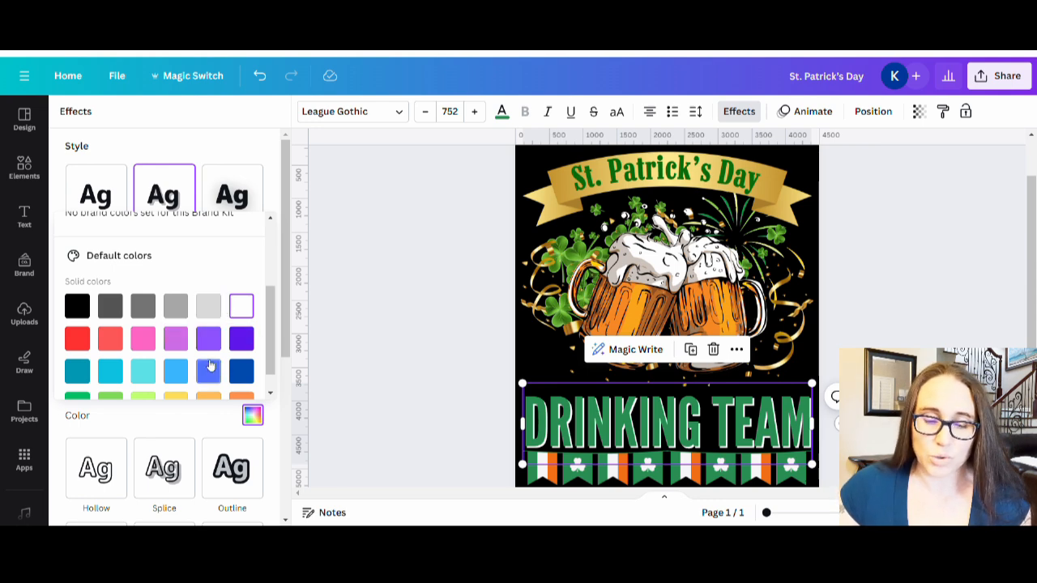
pyautogui.click(260, 75)
pyautogui.click(260, 76)
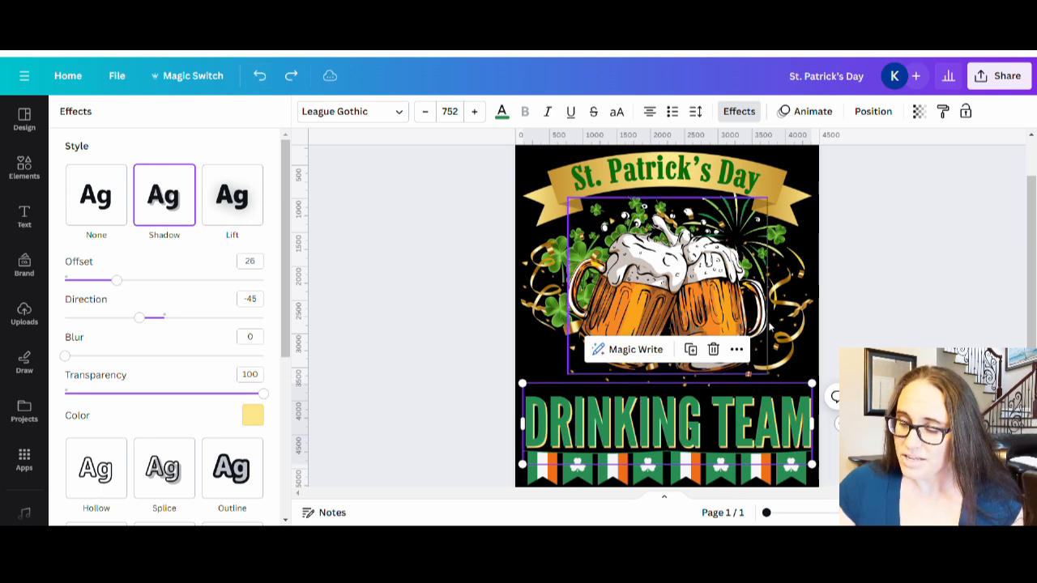
pyautogui.click(887, 310)
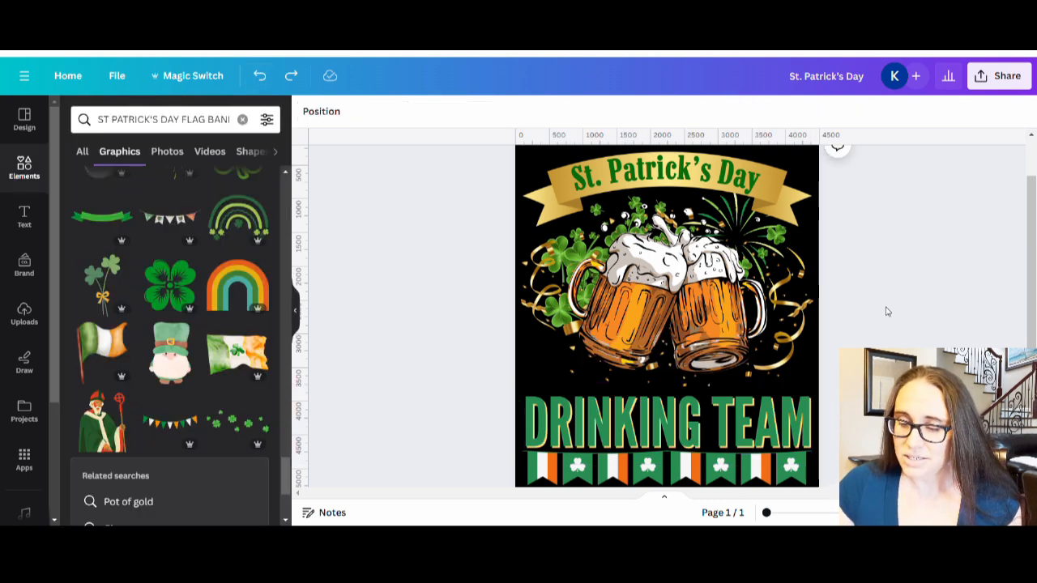
# Step: Add the diagonal shamrock cluster from the recently used elements, shrink it to about 1,200 px wide and place it behind the right mug's lower right side
pyautogui.scroll(2, 878, 315)
pyautogui.scroll(-3, 875, 317)
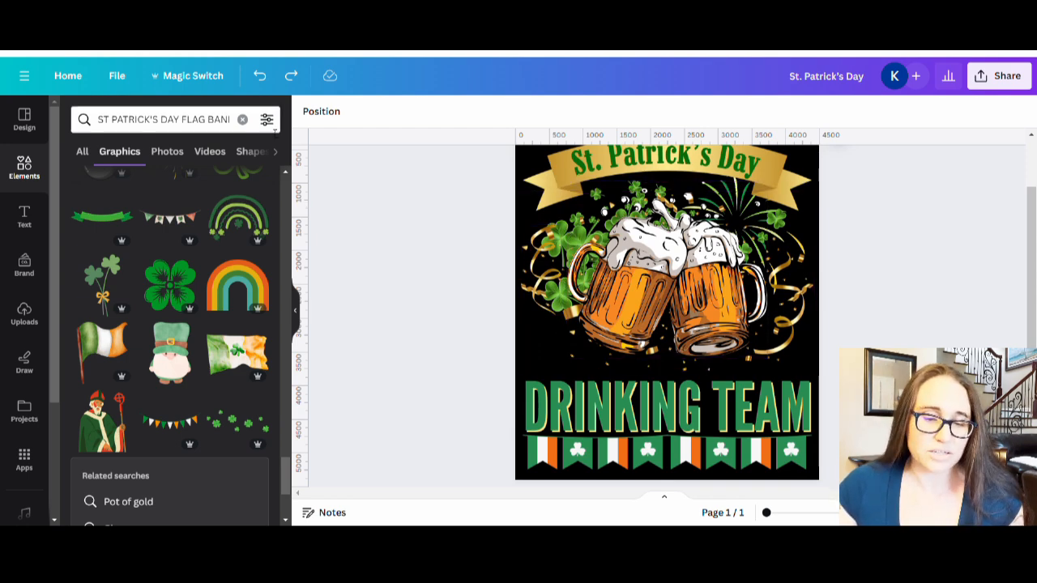
pyautogui.click(243, 120)
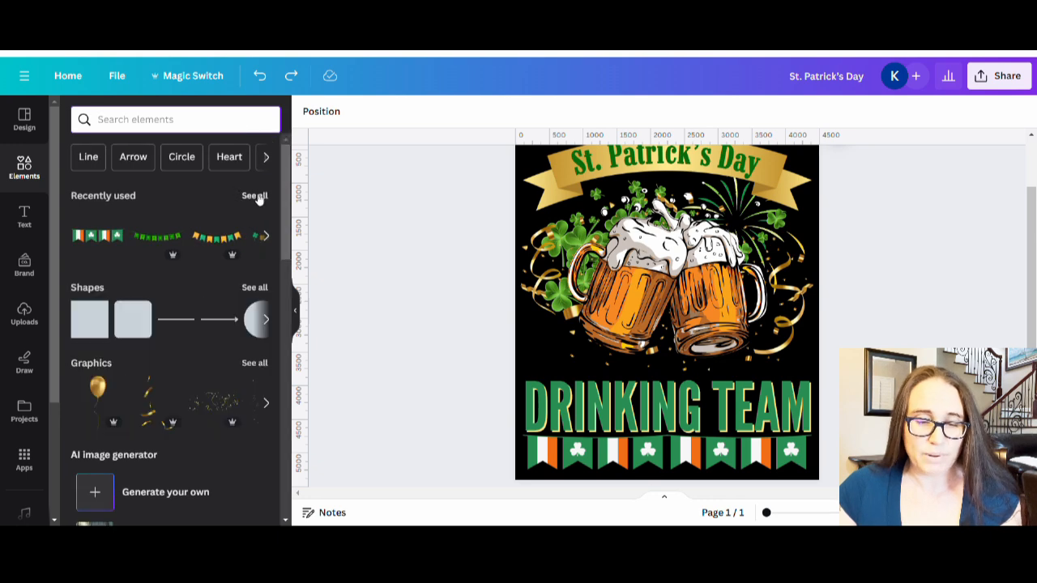
pyautogui.click(256, 195)
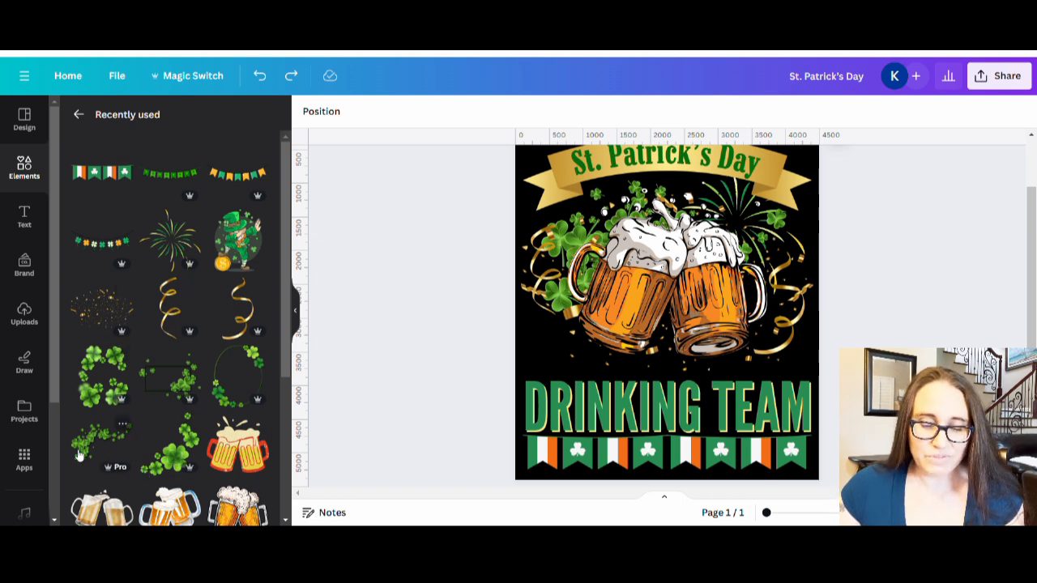
pyautogui.click(166, 465)
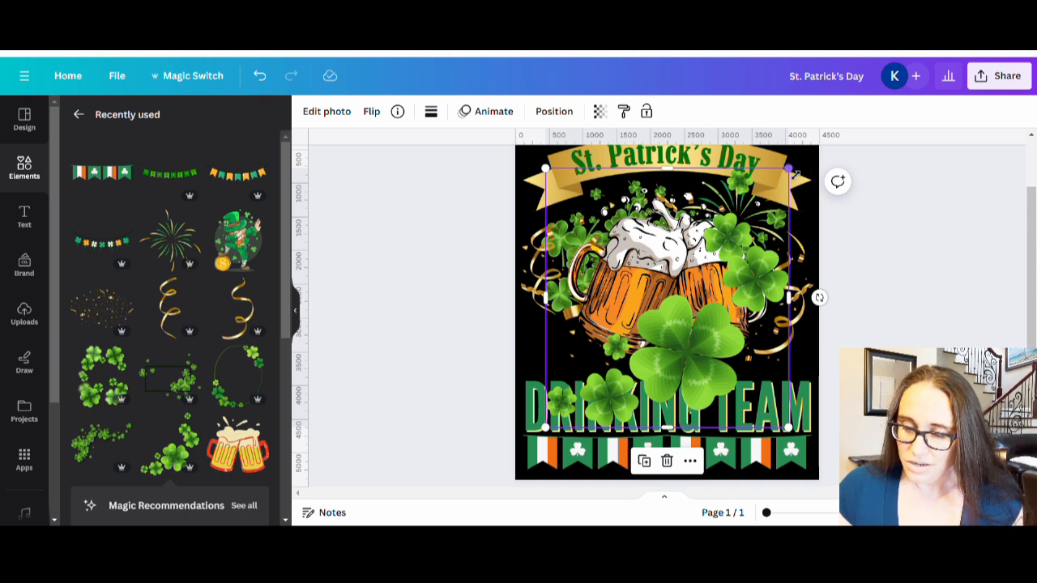
pyautogui.moveTo(796, 174); pyautogui.dragTo(651, 313)
pyautogui.moveTo(621, 403); pyautogui.dragTo(750, 348)
pyautogui.moveTo(802, 276); pyautogui.dragTo(777, 305)
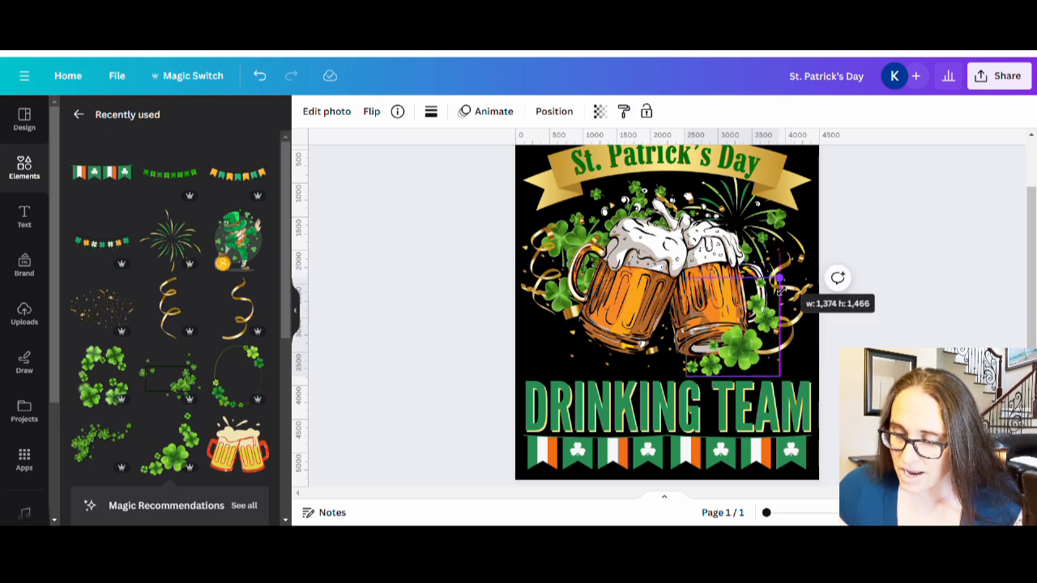
pyautogui.moveTo(730, 350); pyautogui.dragTo(753, 336)
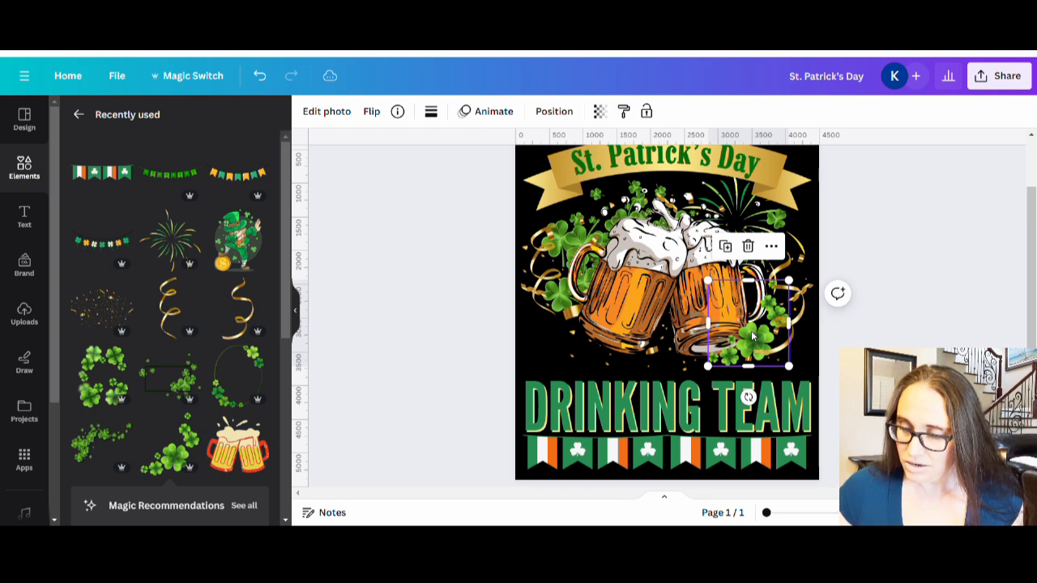
pyautogui.click(936, 261)
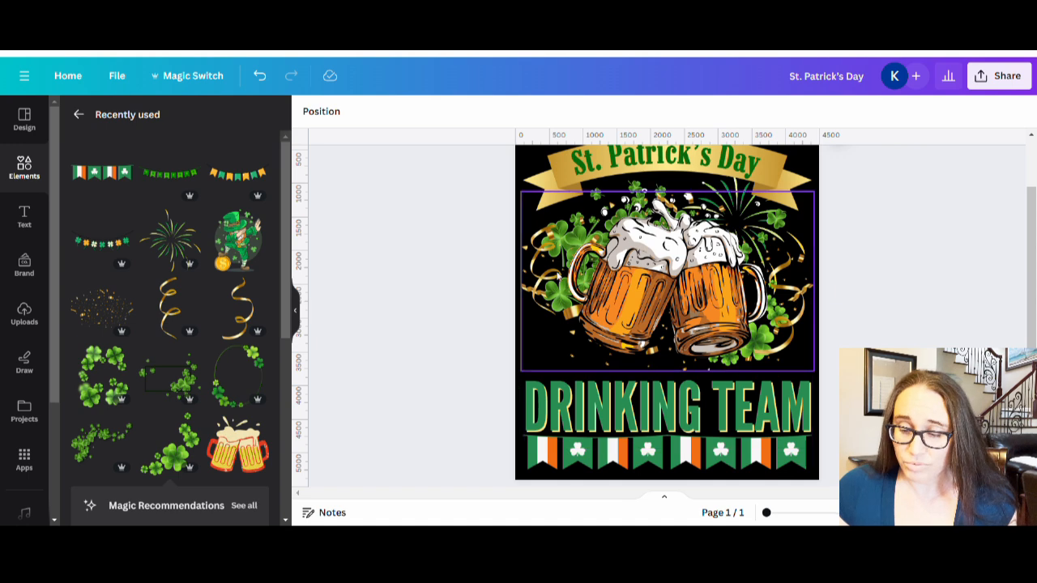
# Step: Move the inner gold streamer beside the left mug down, to just above "DRINKING TEAM"
pyautogui.moveTo(556, 272); pyautogui.dragTo(564, 343)
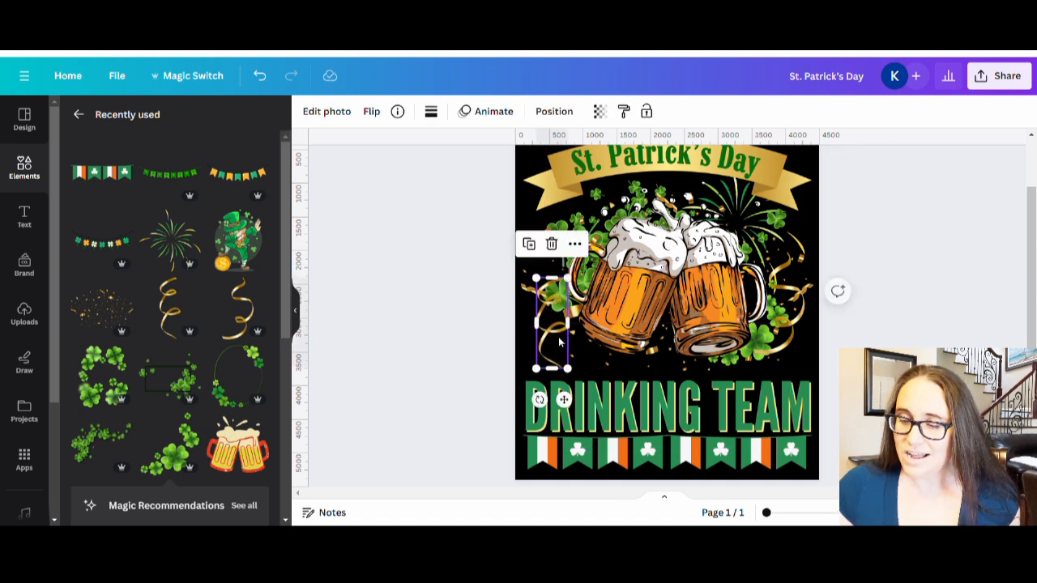
pyautogui.click(890, 322)
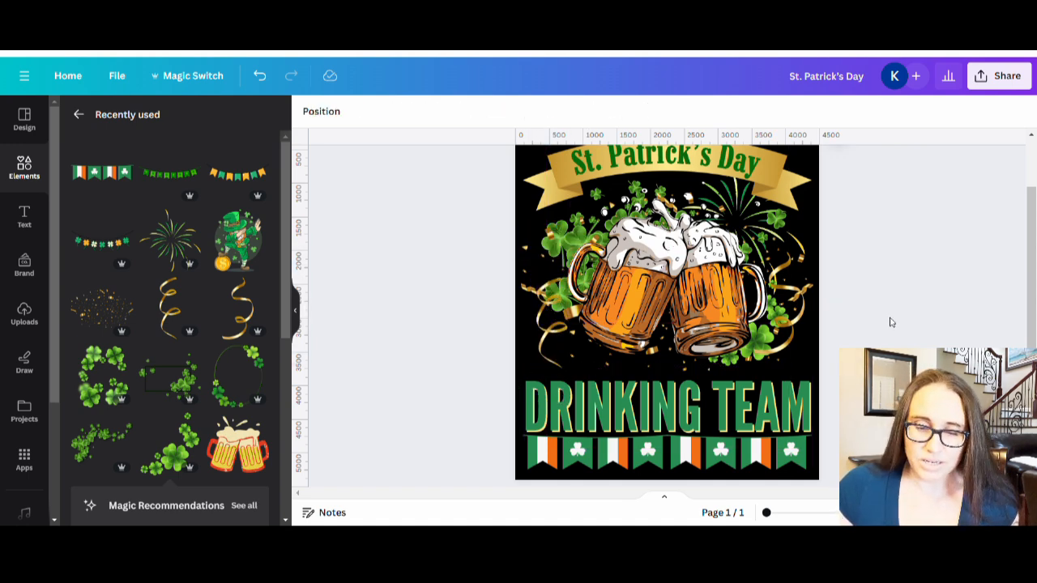
# Step: Add a second green firework from the recently used elements, shrink it to about 1,600 px wide and place it behind the left mug, below the banner
pyautogui.click(177, 233)
pyautogui.moveTo(685, 302); pyautogui.dragTo(617, 218)
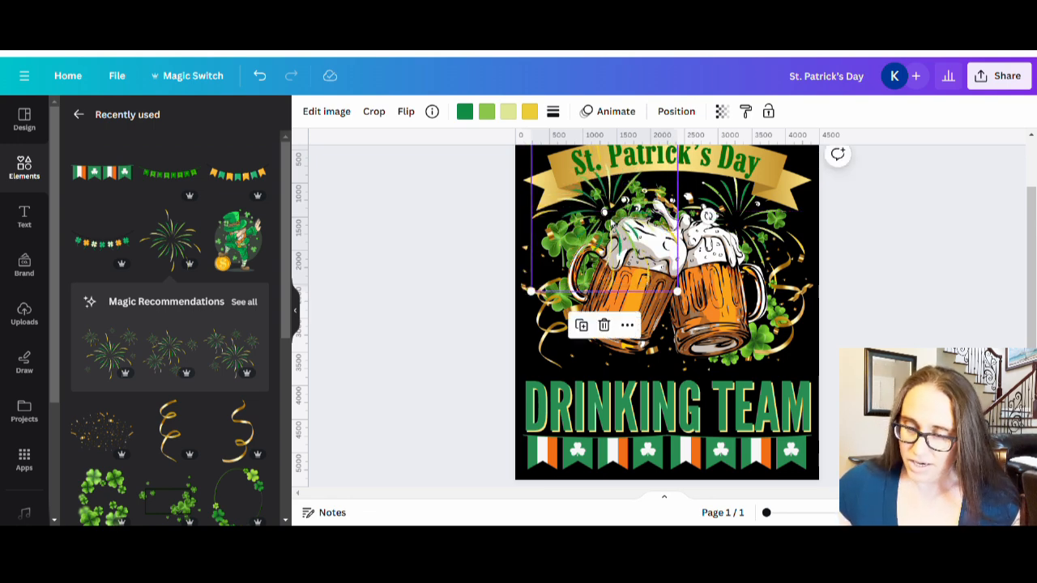
pyautogui.moveTo(682, 296); pyautogui.dragTo(643, 258)
pyautogui.moveTo(601, 203); pyautogui.dragTo(609, 219)
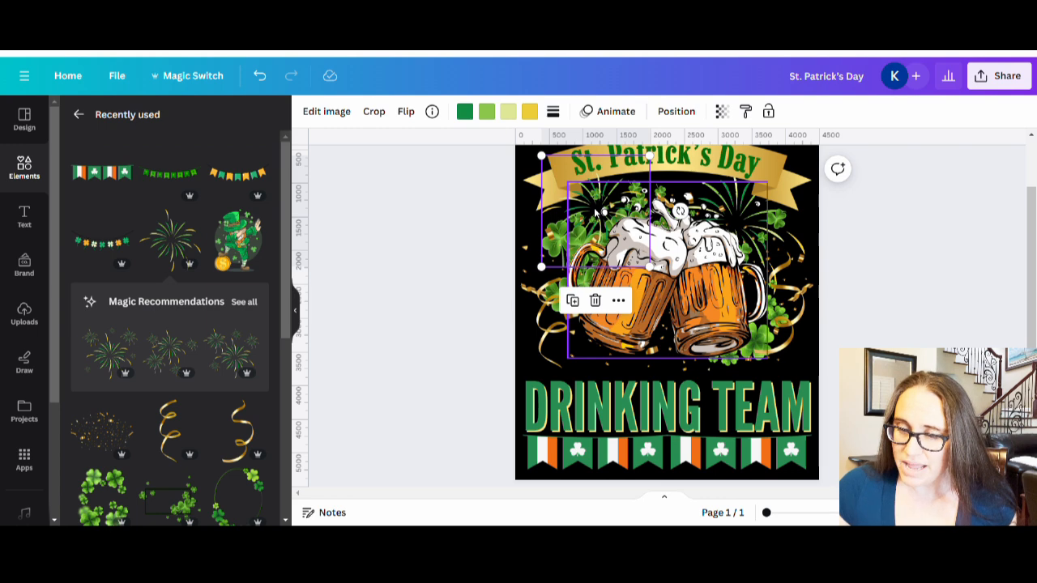
pyautogui.click(951, 235)
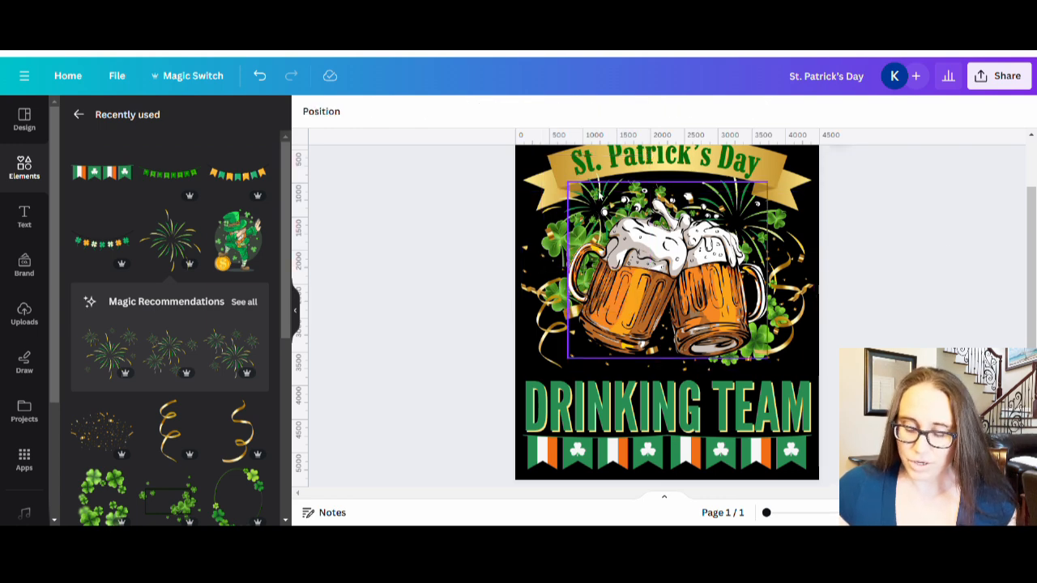
pyautogui.click(567, 202)
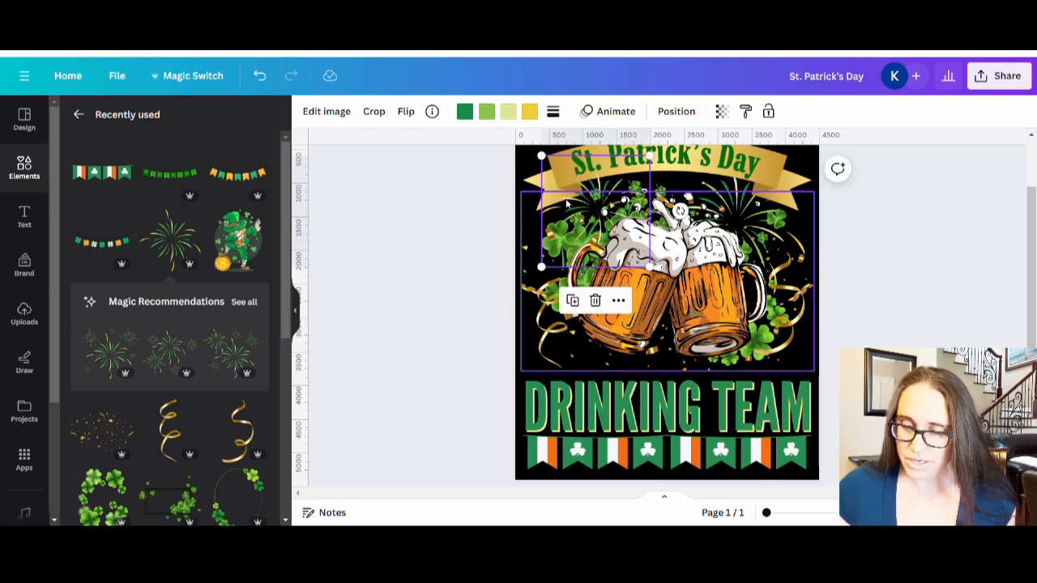
pyautogui.click(960, 252)
# Step: Review the whole design and nudge "DRINKING TEAM" up slightly to open a gap above the pennant bunting
pyautogui.scroll(1, 931, 252)
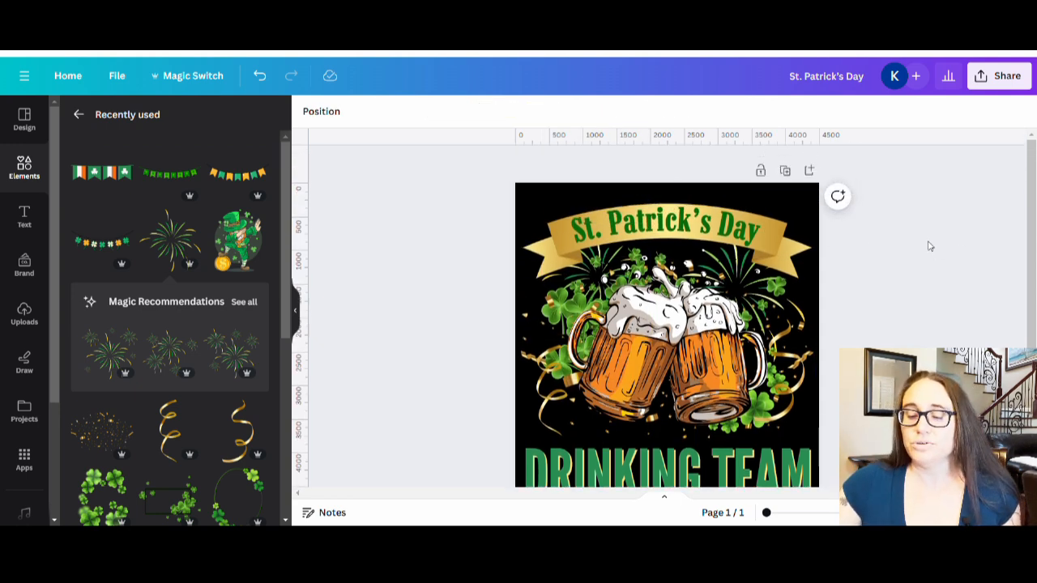
pyautogui.scroll(-2, 924, 235)
pyautogui.scroll(1, 916, 229)
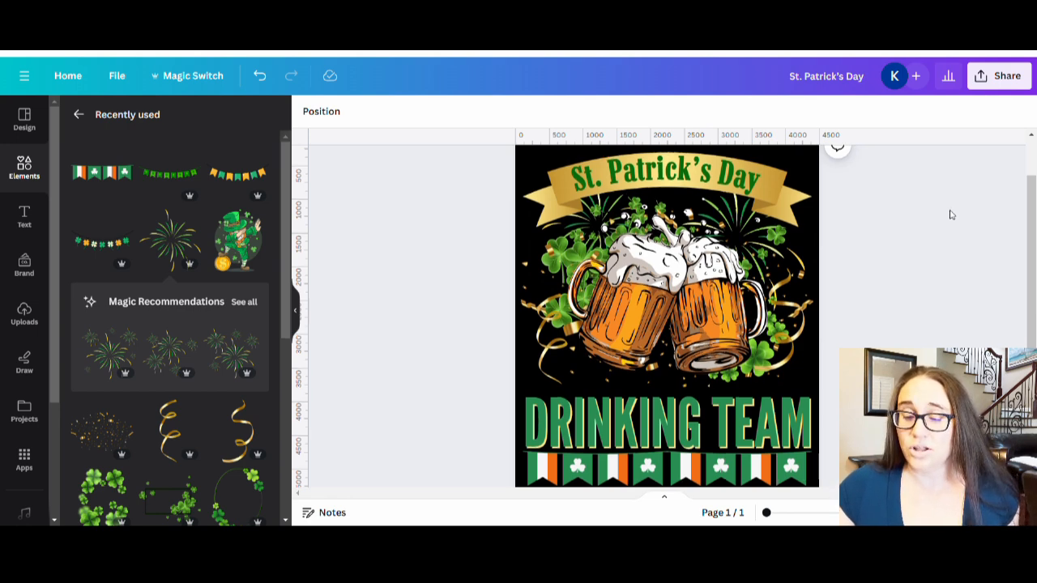
pyautogui.scroll(1, 950, 212)
pyautogui.scroll(-2, 882, 176)
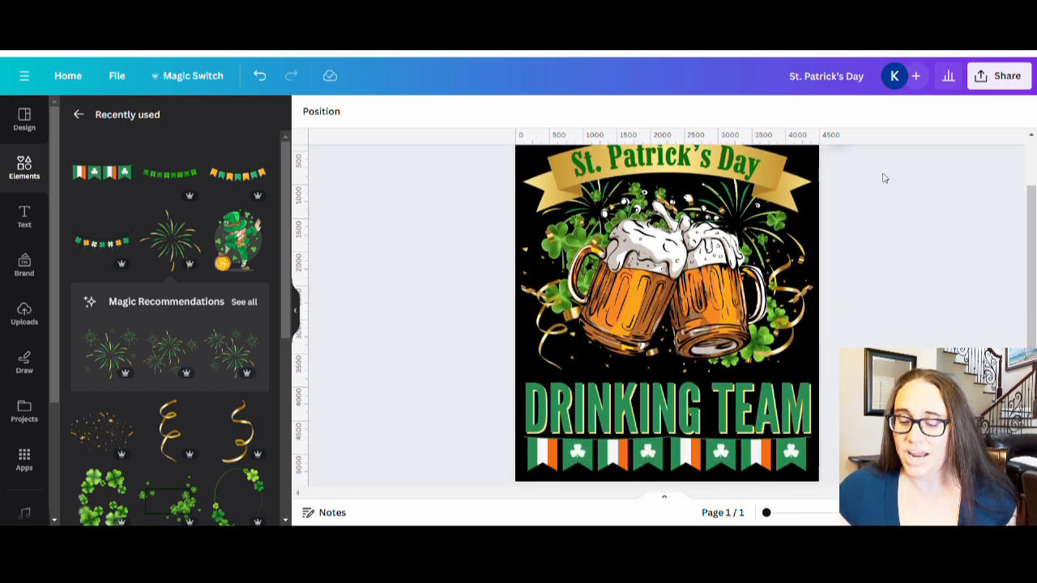
pyautogui.scroll(-2, 923, 303)
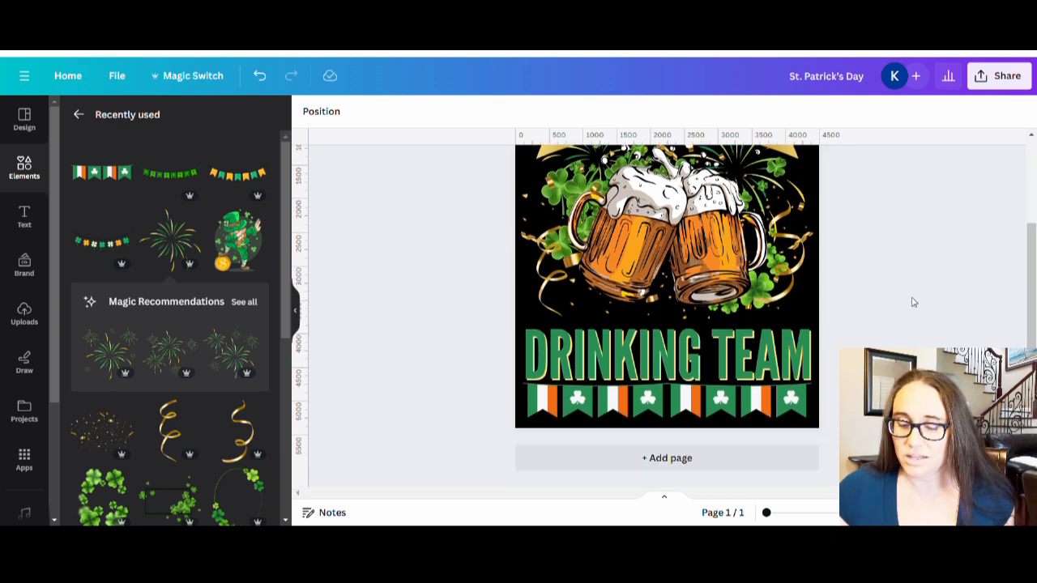
pyautogui.click(763, 347)
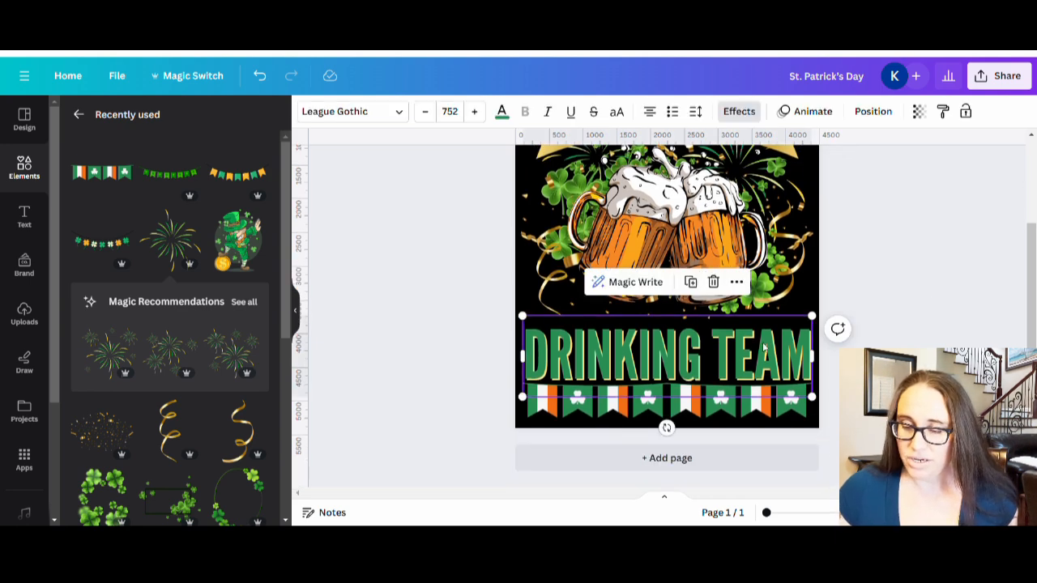
pyautogui.click(763, 347)
pyautogui.press('Up')
pyautogui.press('Up')
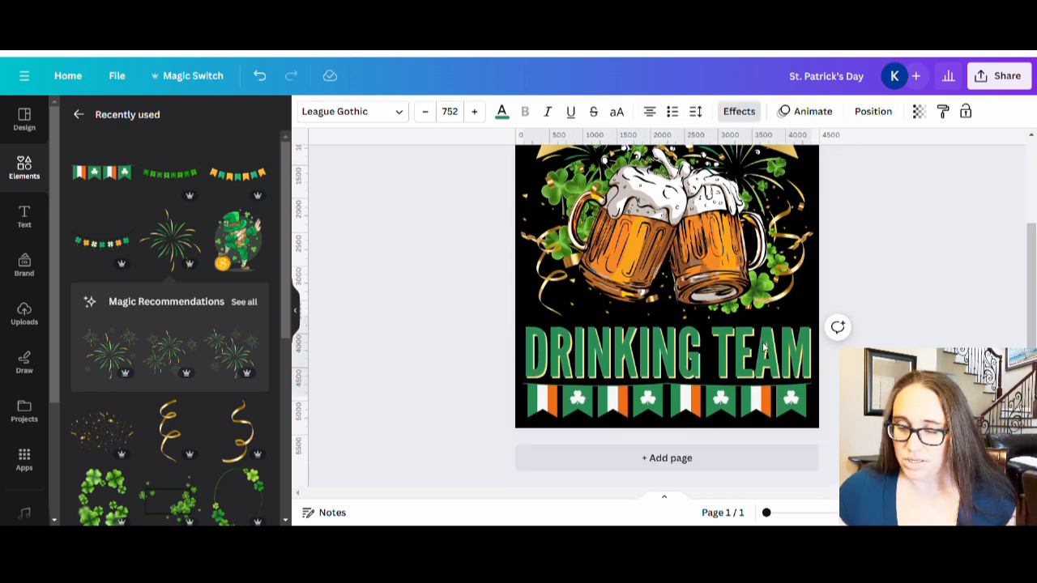
pyautogui.press('Up')
pyautogui.press('Up')
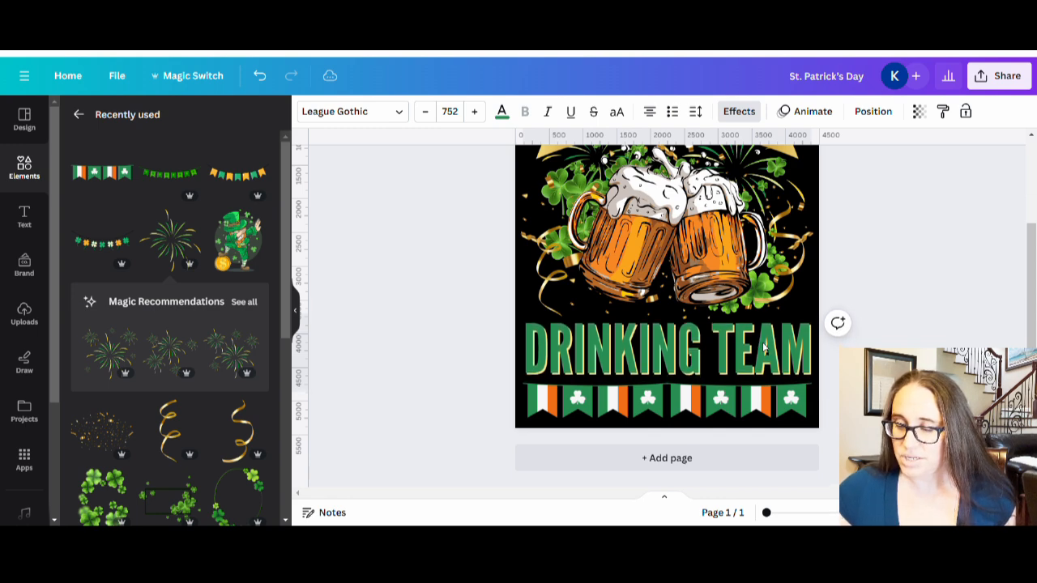
# Step: Select all the artwork together, from the banner to the bunting, and move it up slightly towards the page's upper edge
pyautogui.press('Escape')
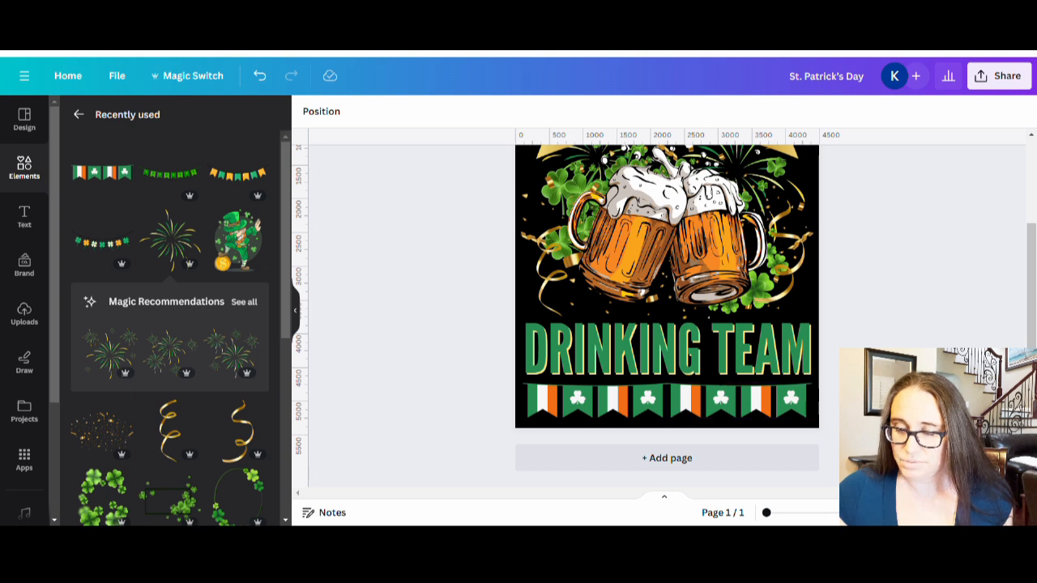
pyautogui.scroll(3, 666, 316)
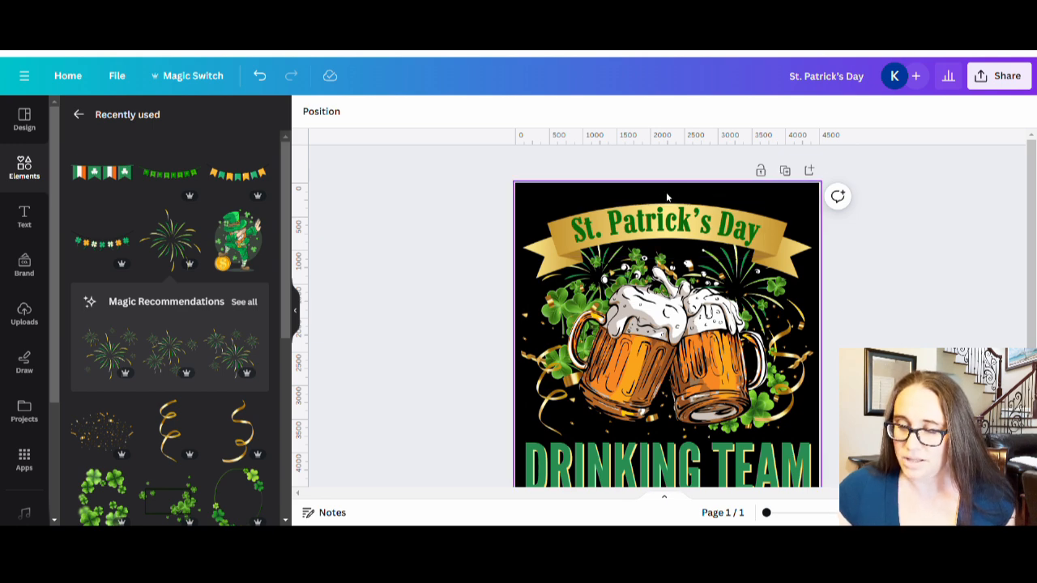
pyautogui.scroll(-2, 915, 273)
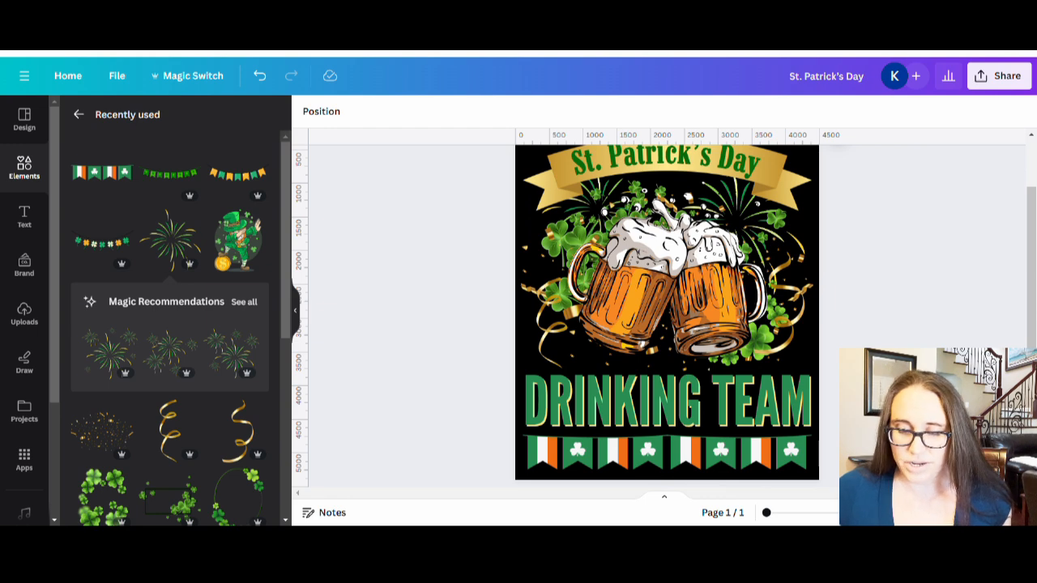
pyautogui.scroll(-2, 787, 241)
pyautogui.scroll(3, 787, 241)
pyautogui.click(787, 241)
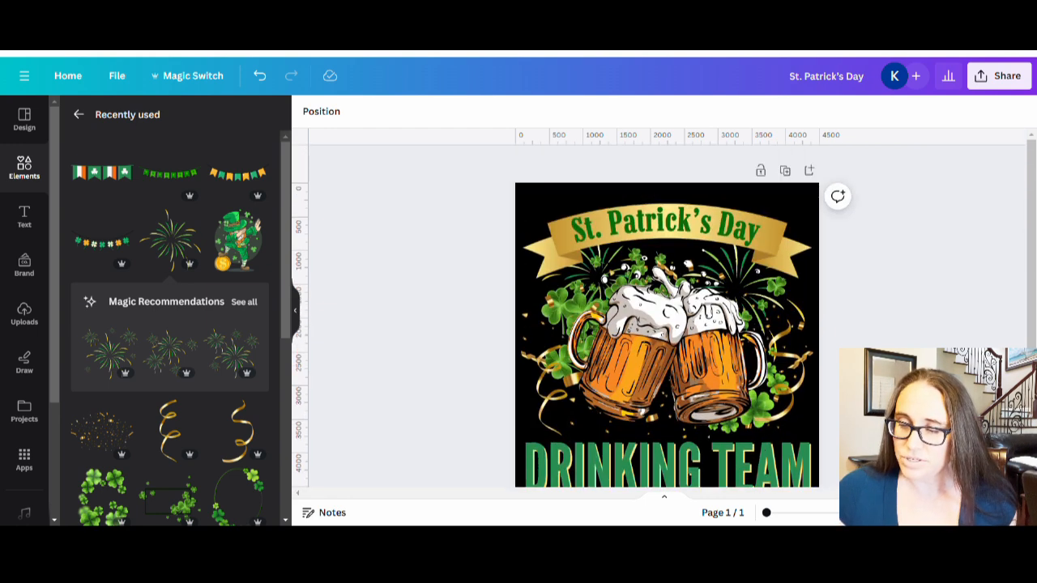
pyautogui.moveTo(797, 188); pyautogui.dragTo(458, 488)
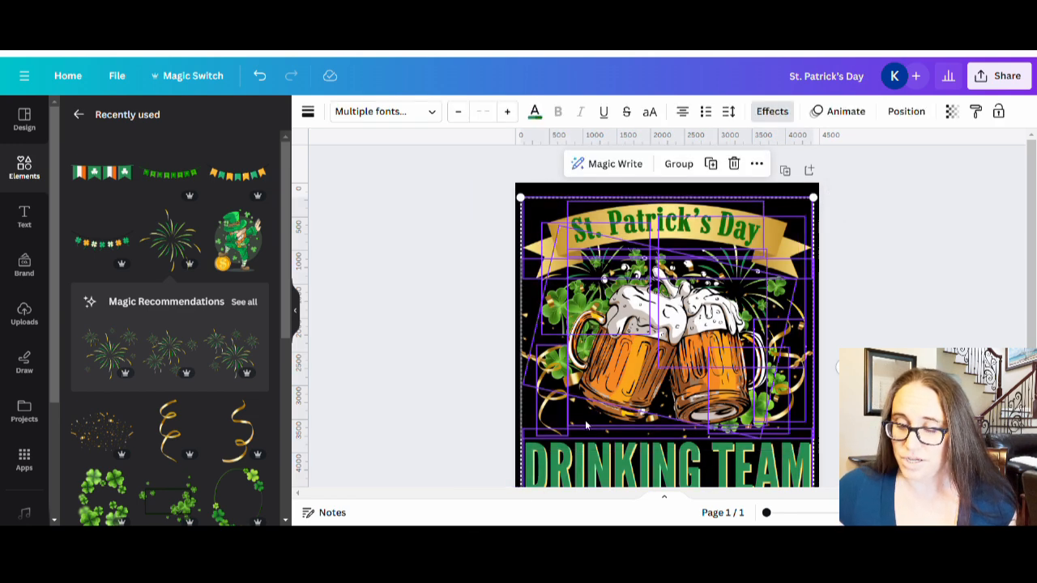
pyautogui.scroll(-2, 715, 396)
pyautogui.scroll(2, 842, 248)
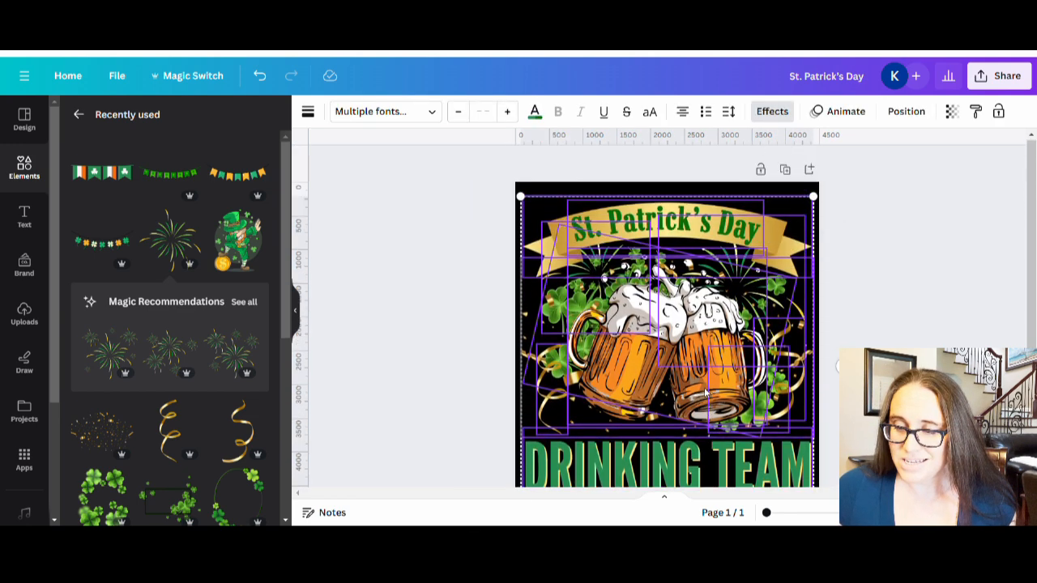
pyautogui.moveTo(686, 406); pyautogui.dragTo(686, 402)
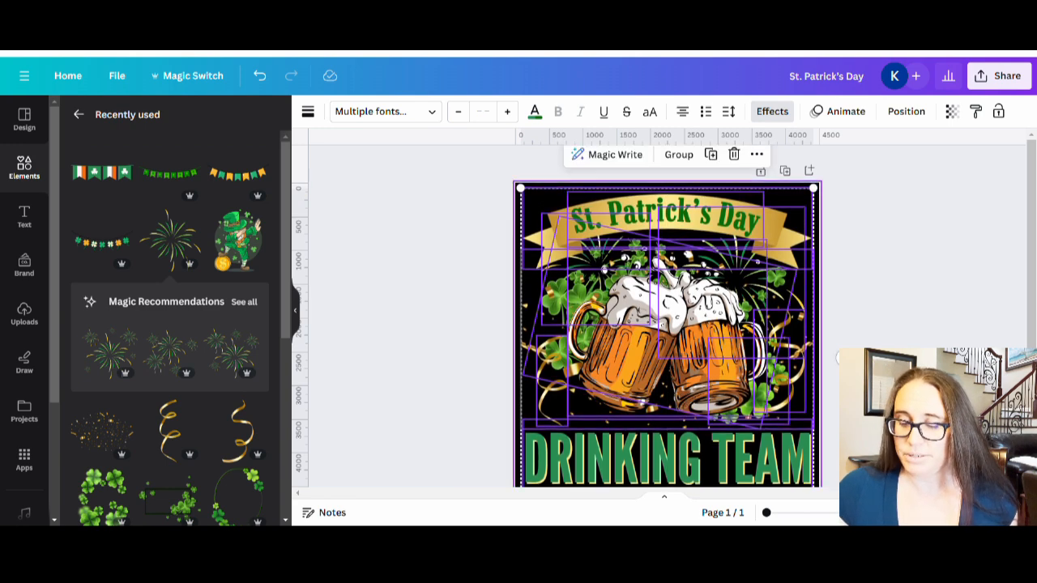
pyautogui.click(899, 334)
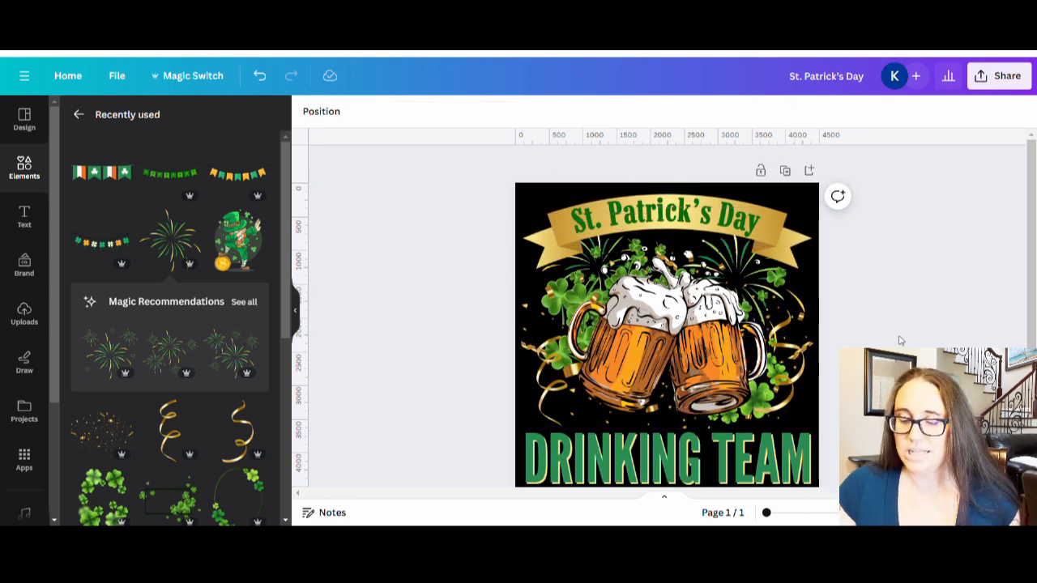
# Step: Change the page background to white and check the whole design against it
pyautogui.scroll(-2, 899, 341)
pyautogui.scroll(2, 905, 346)
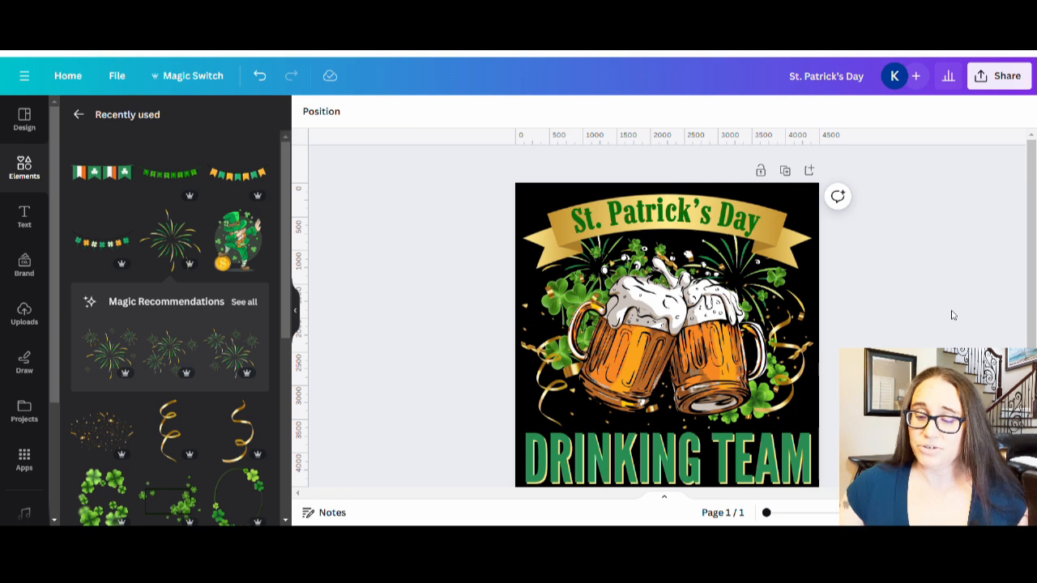
pyautogui.scroll(-3, 1019, 301)
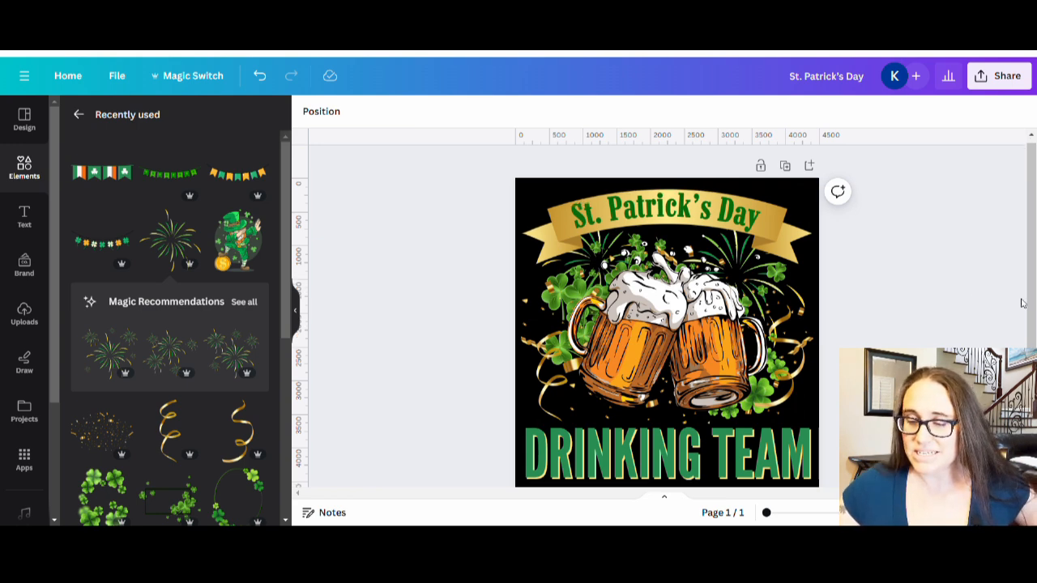
pyautogui.scroll(2, 937, 242)
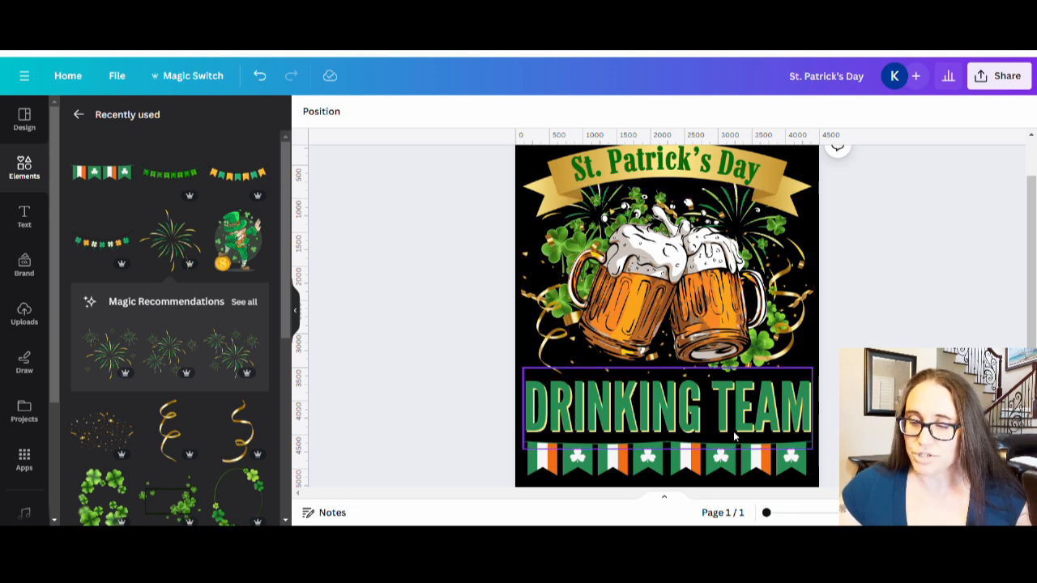
pyautogui.scroll(2, 669, 357)
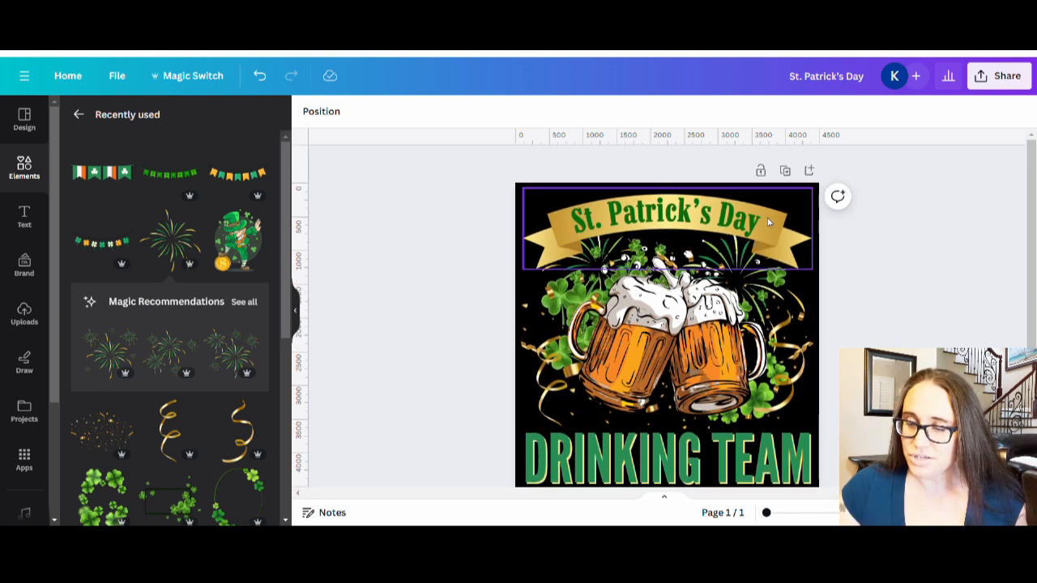
pyautogui.click(813, 193)
pyautogui.click(307, 111)
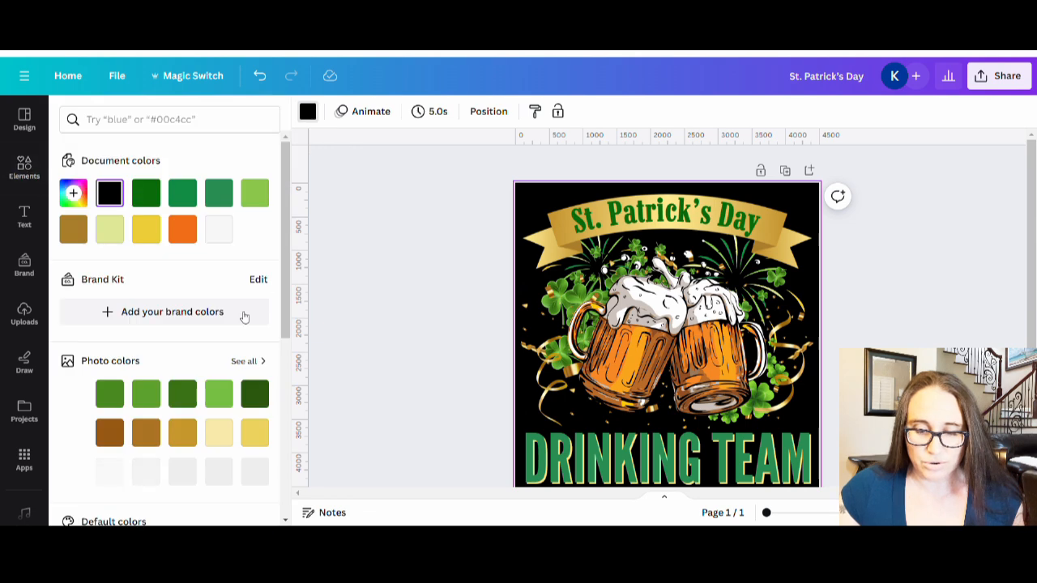
pyautogui.scroll(-5, 247, 388)
pyautogui.click(252, 372)
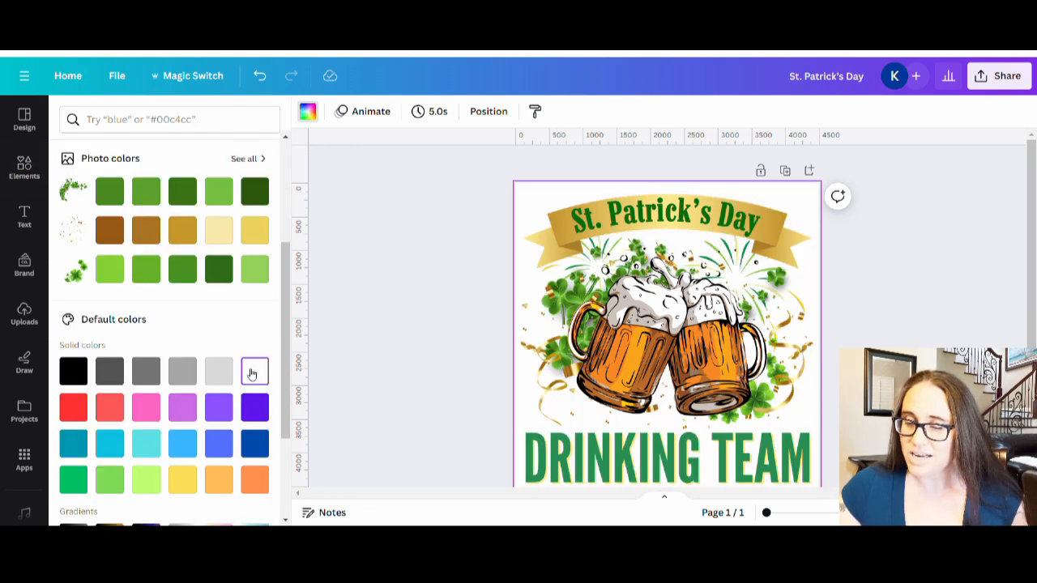
pyautogui.click(886, 287)
pyautogui.scroll(-3, 887, 287)
pyautogui.scroll(3, 884, 292)
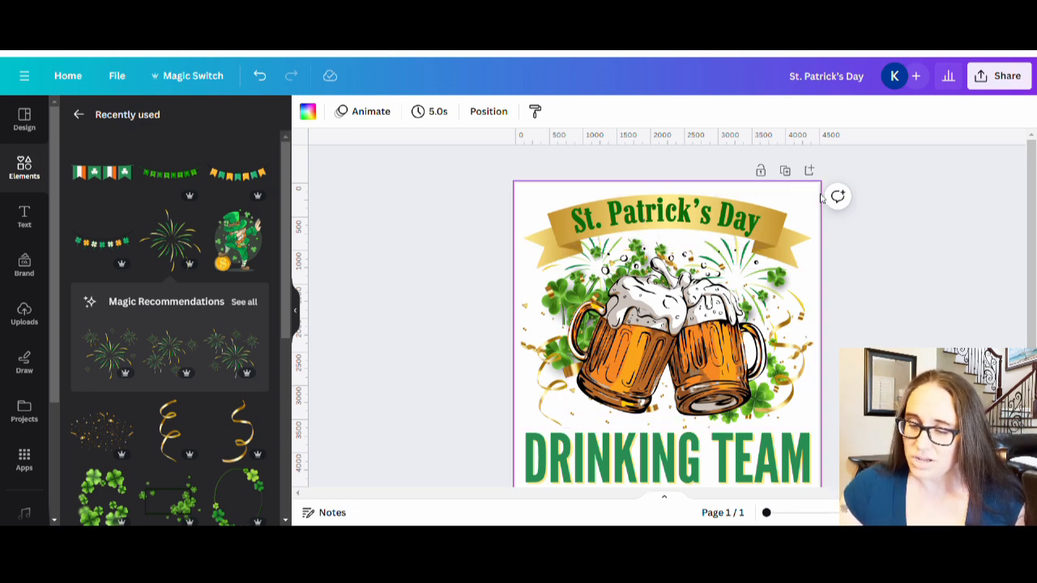
# Step: Try the lightest green from the shamrock photo colors as the page background and check the design from banner to bunting
pyautogui.click(307, 111)
pyautogui.click(254, 471)
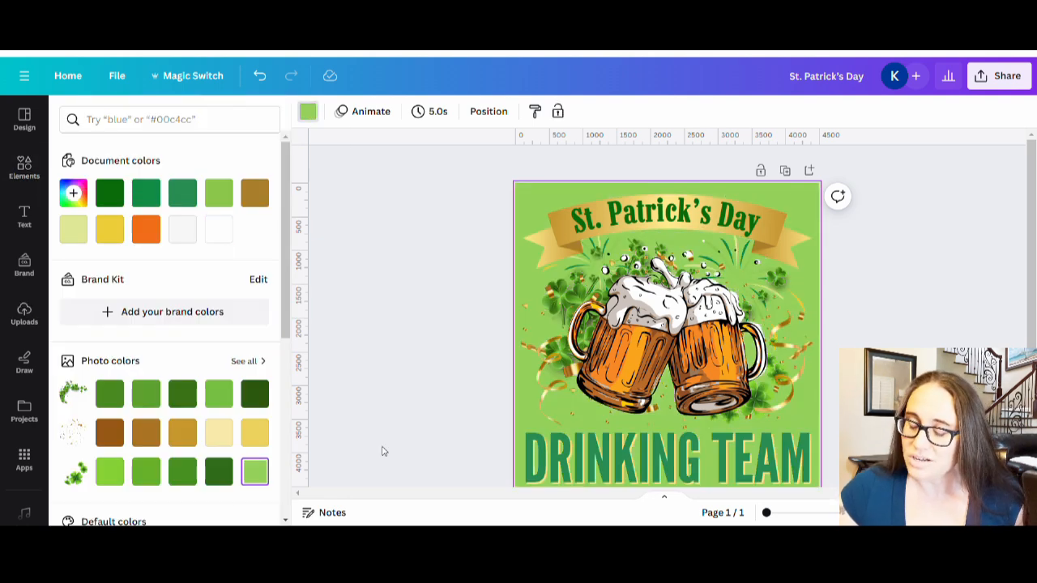
pyautogui.scroll(-3, 891, 264)
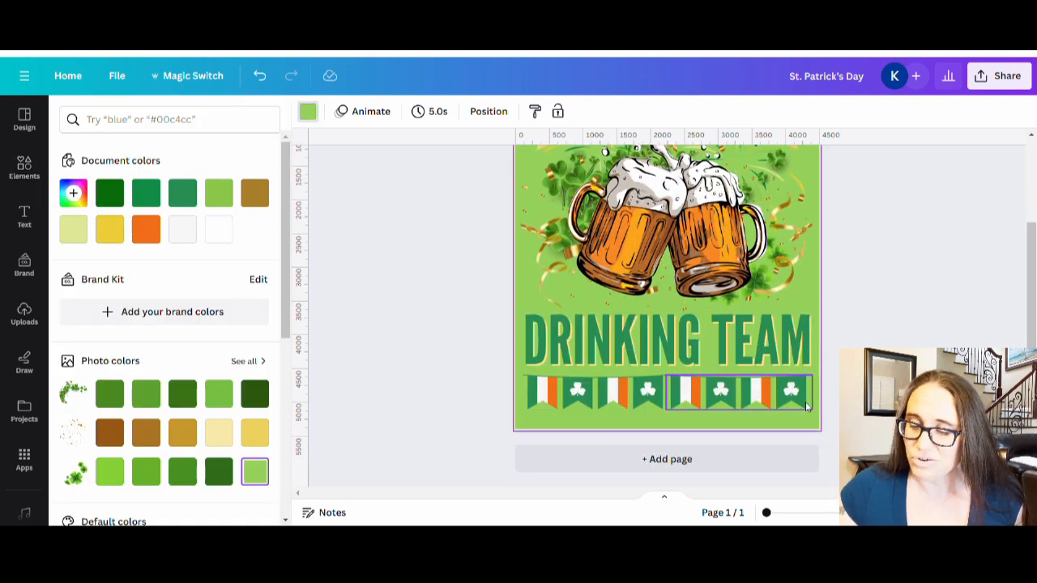
pyautogui.scroll(2, 805, 401)
pyautogui.scroll(1, 776, 247)
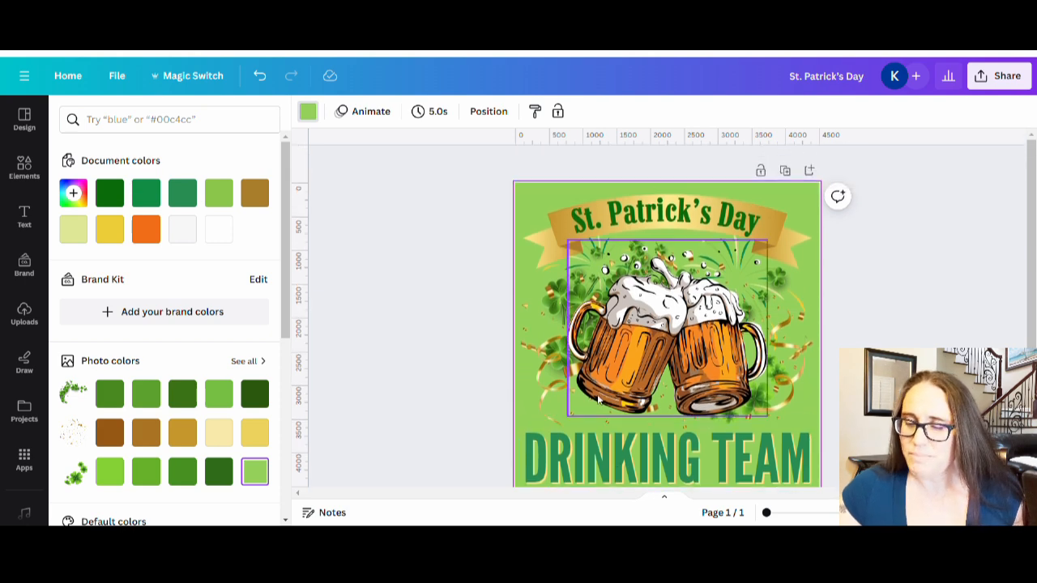
pyautogui.scroll(-1, 835, 245)
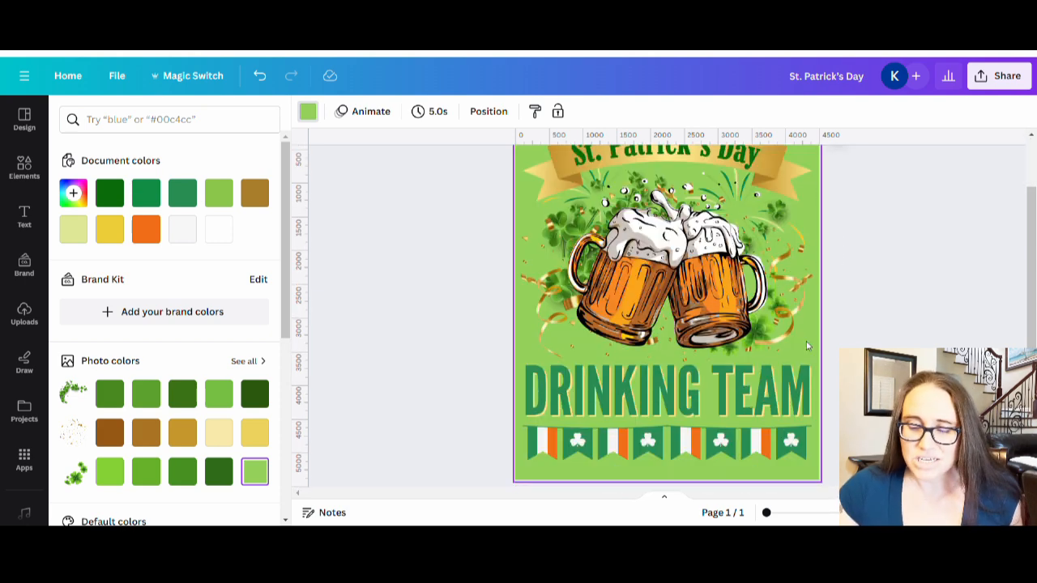
pyautogui.scroll(1, 587, 347)
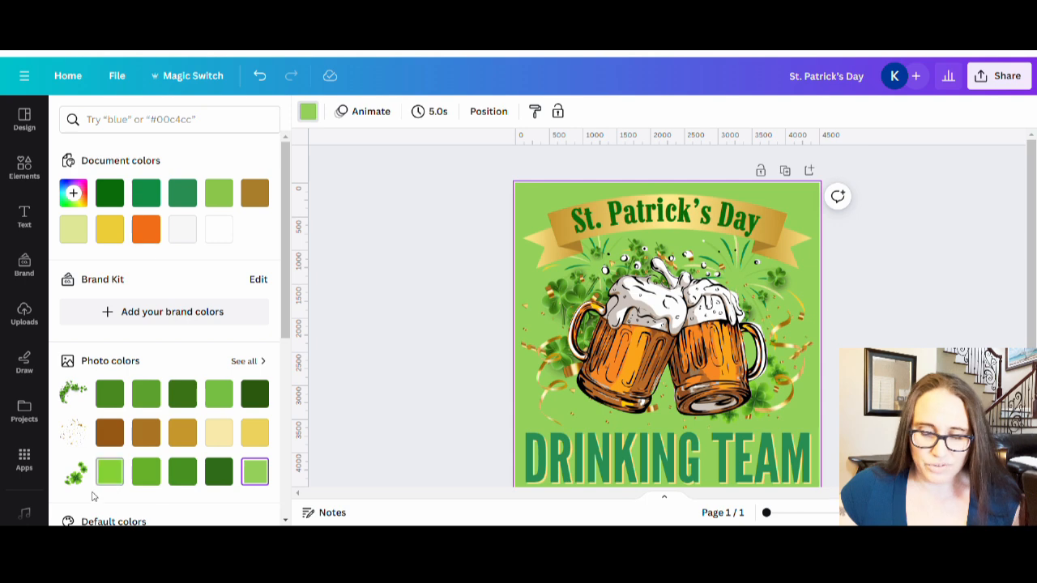
# Step: Try two darker greens from the shamrock photo colors as the page background and check the lettering's contrast
pyautogui.click(147, 472)
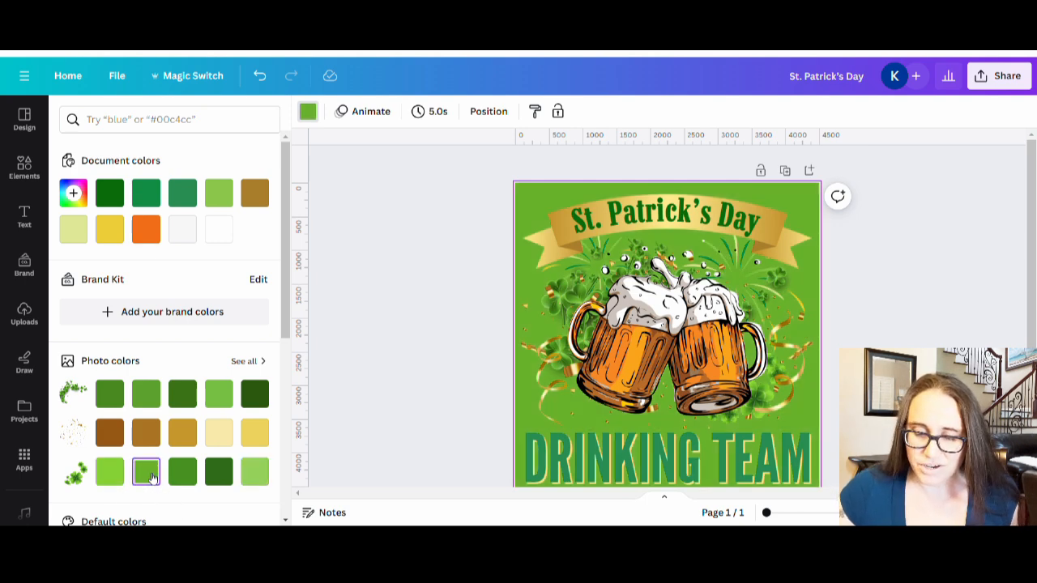
pyautogui.click(184, 476)
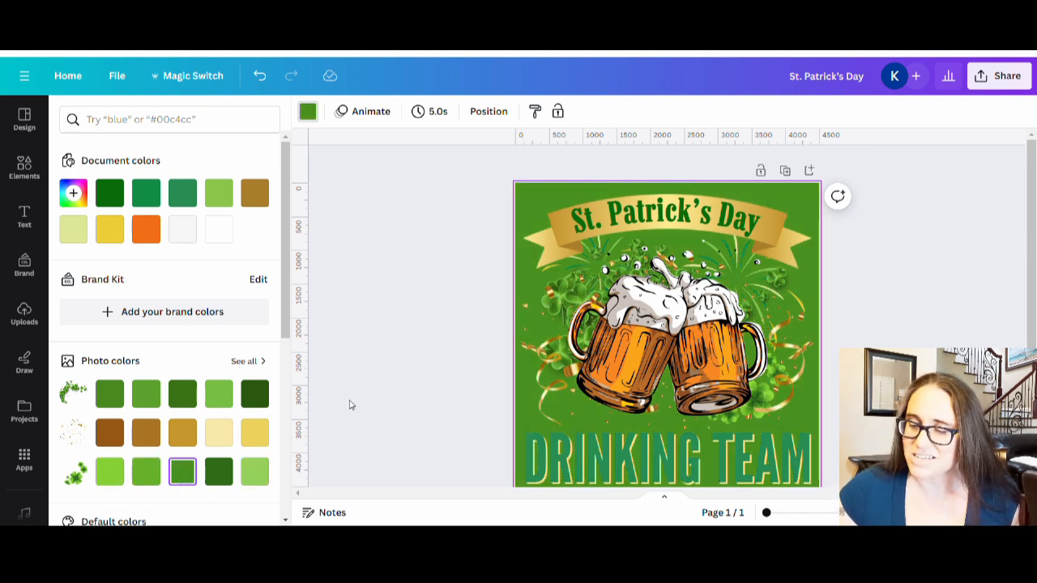
pyautogui.scroll(-1, 839, 340)
pyautogui.scroll(-2, 839, 340)
pyautogui.scroll(3, 767, 192)
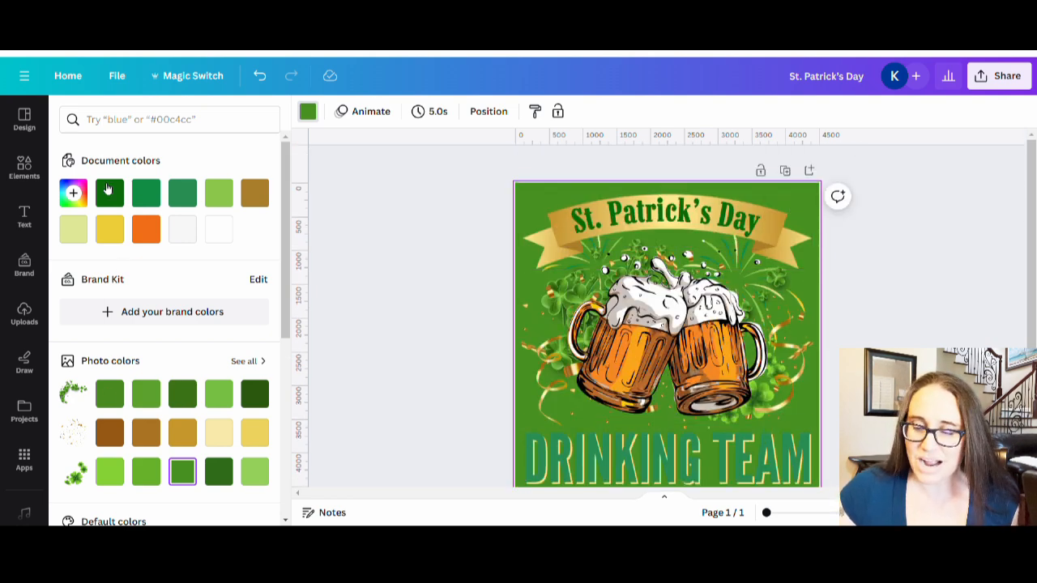
# Step: Set the page background back to white and review the complete design
pyautogui.click(219, 230)
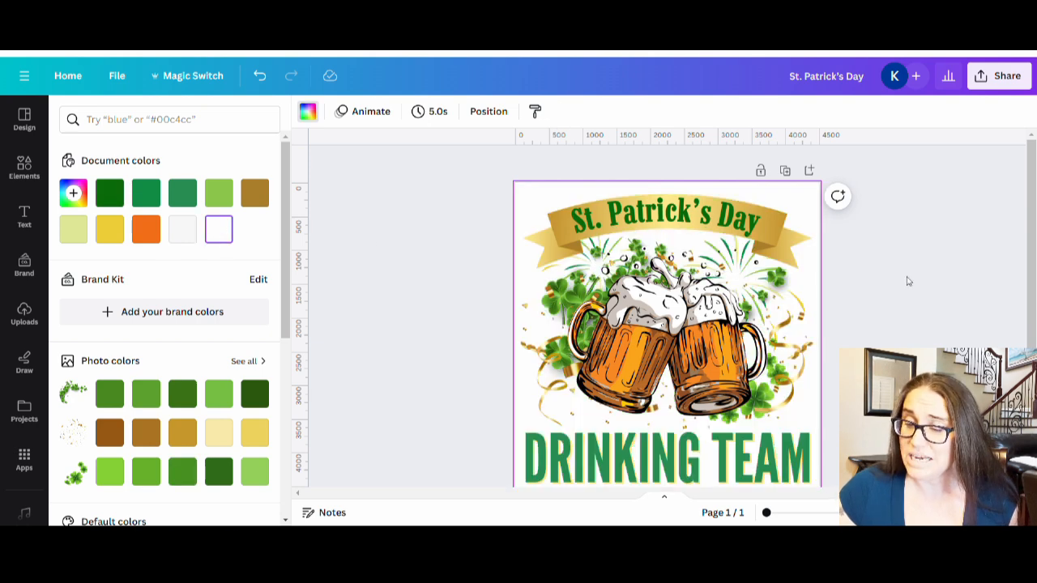
pyautogui.click(906, 283)
pyautogui.scroll(-3, 899, 287)
pyautogui.scroll(3, 891, 308)
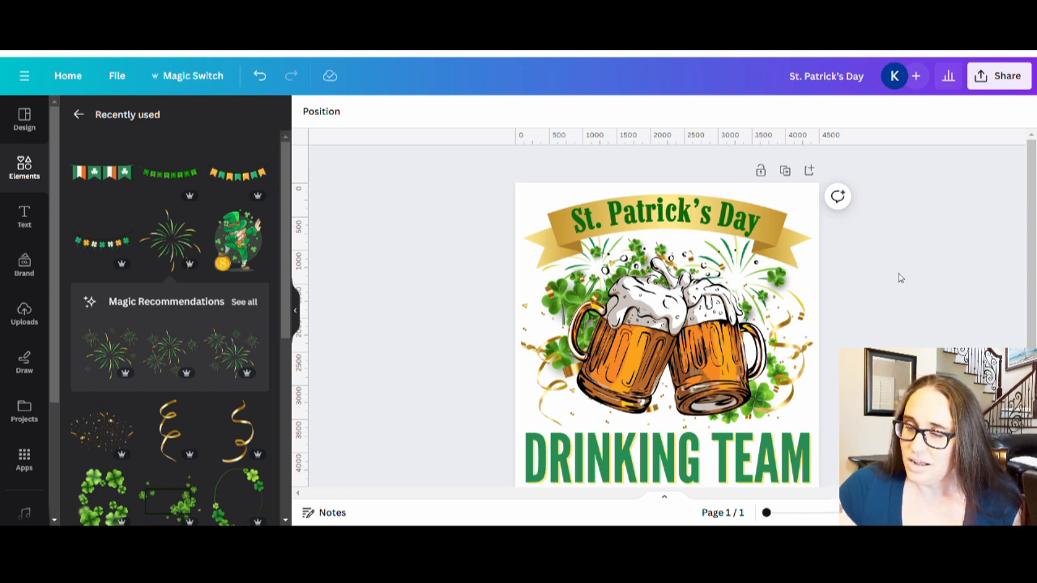
pyautogui.scroll(-3, 834, 324)
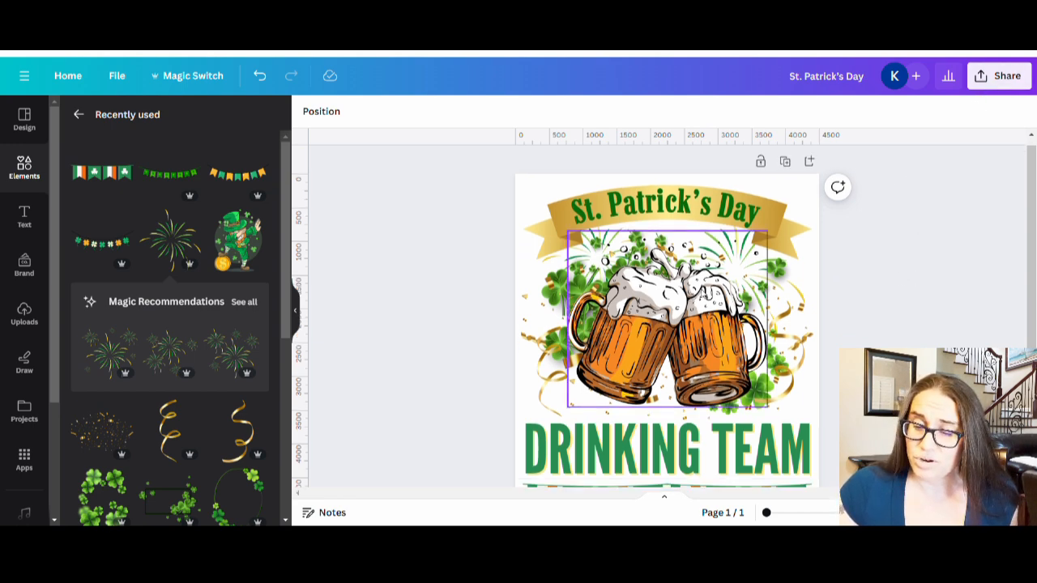
pyautogui.scroll(3, 702, 332)
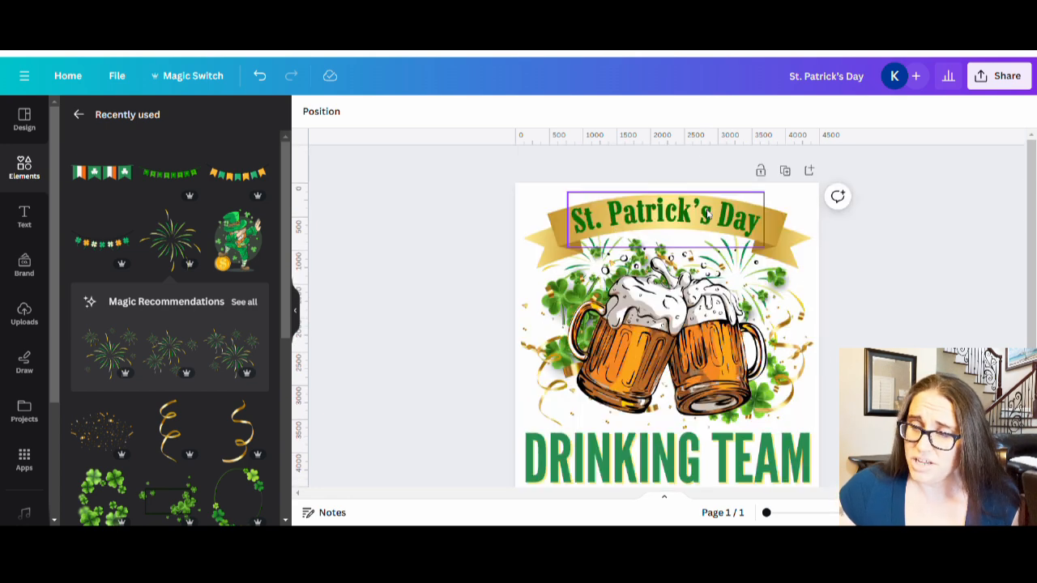
# Step: Prepare a PNG download of the design with a transparent background
pyautogui.click(999, 78)
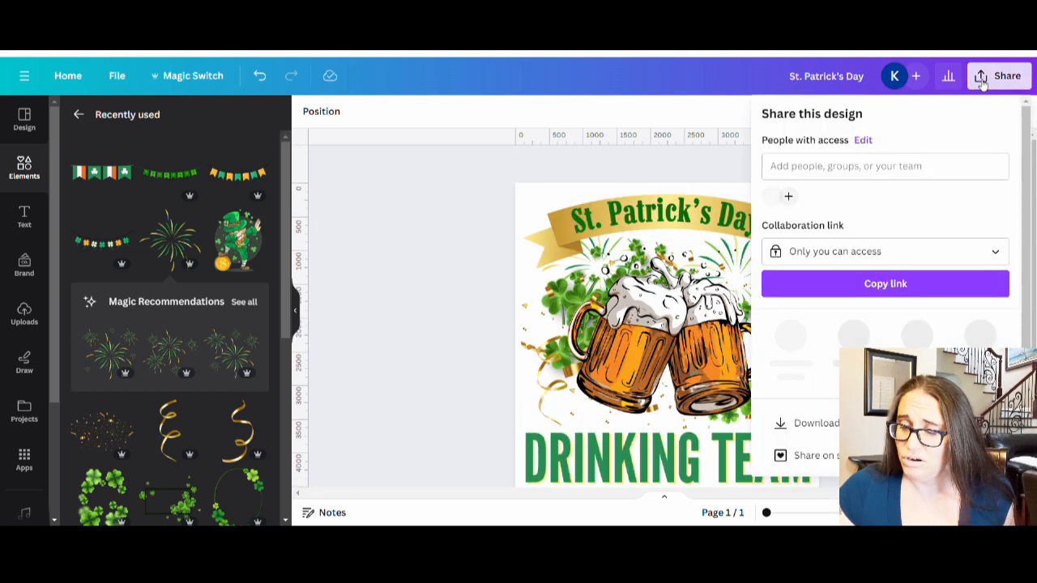
pyautogui.click(816, 422)
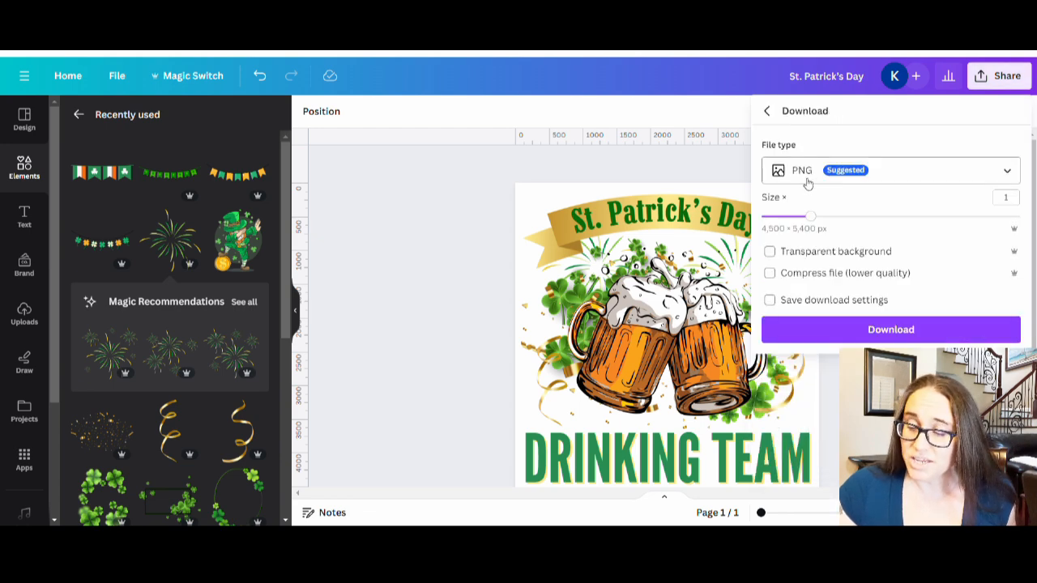
pyautogui.click(769, 252)
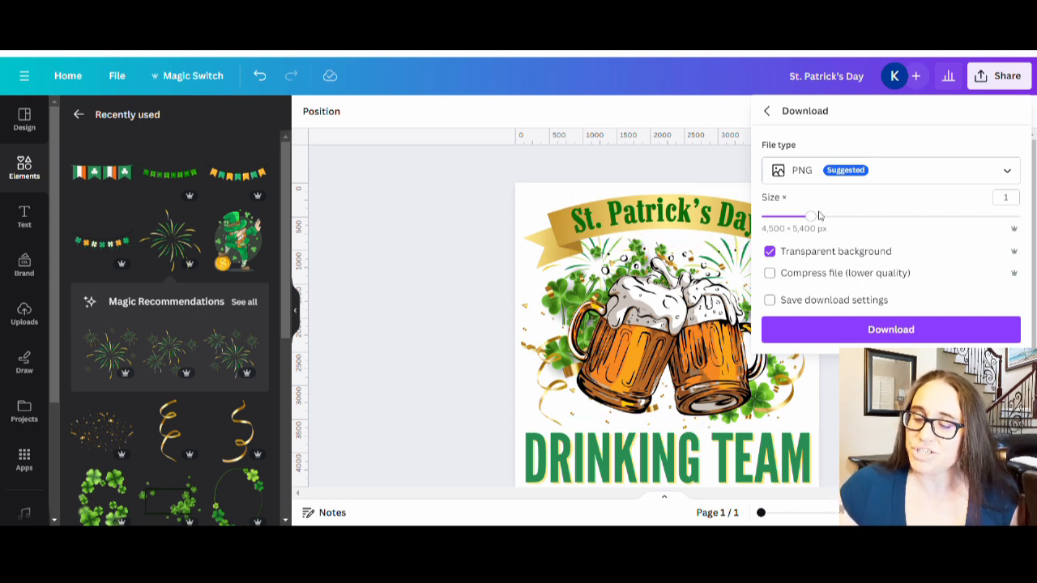
# Step: Try download size multipliers of 0.875, 0.75 and 2 for the PNG
pyautogui.click(1012, 203)
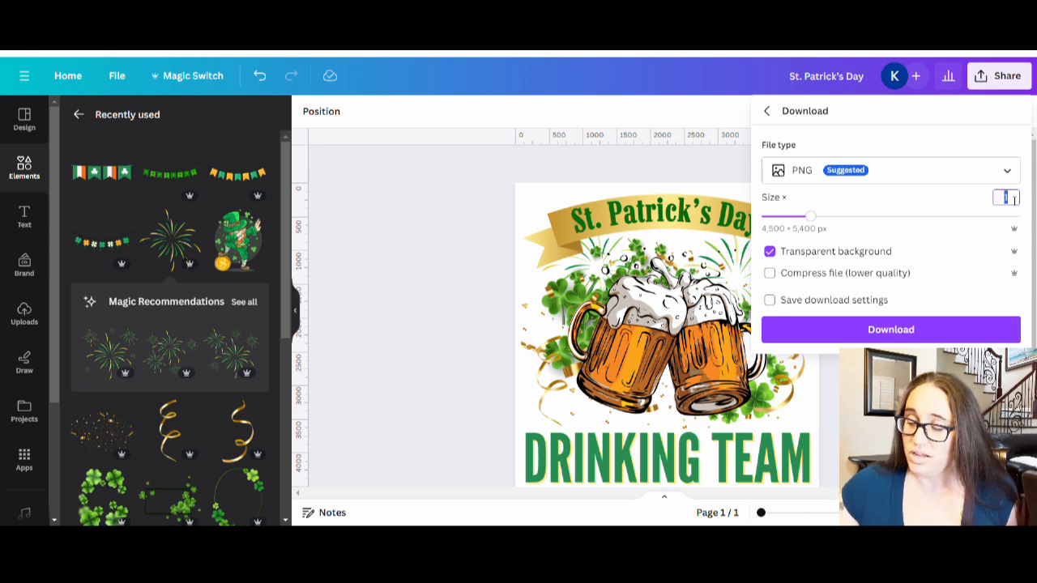
pyautogui.write('0.875')
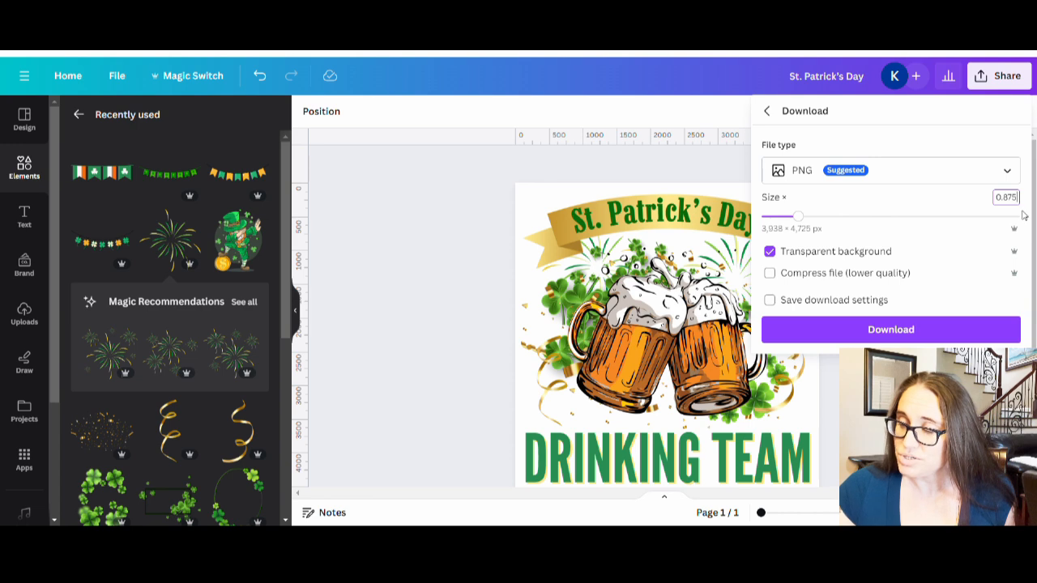
pyautogui.moveTo(1019, 199); pyautogui.dragTo(968, 203)
pyautogui.write('0.75')
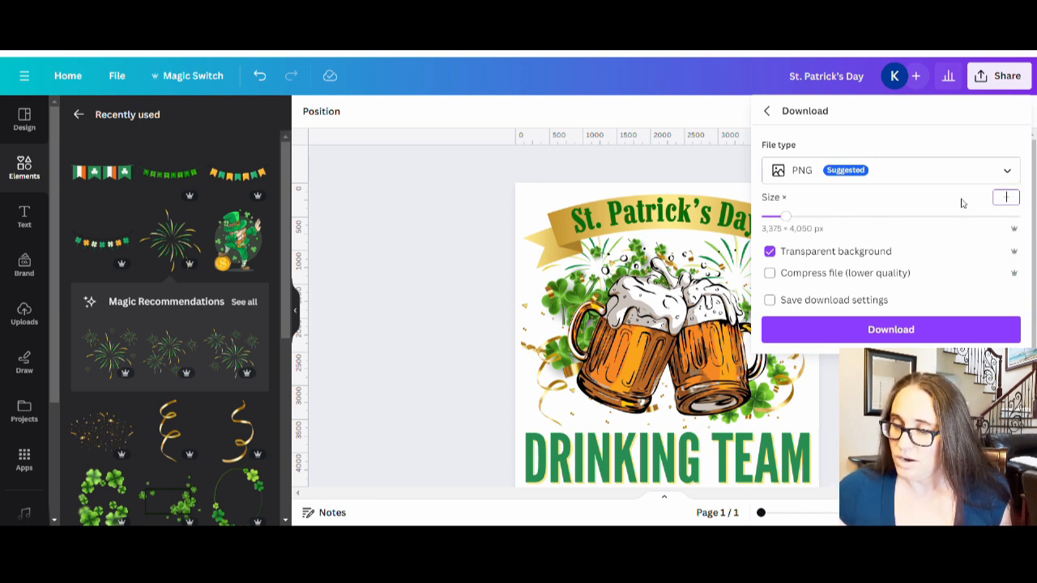
pyautogui.write('2')
pyautogui.press('Return')
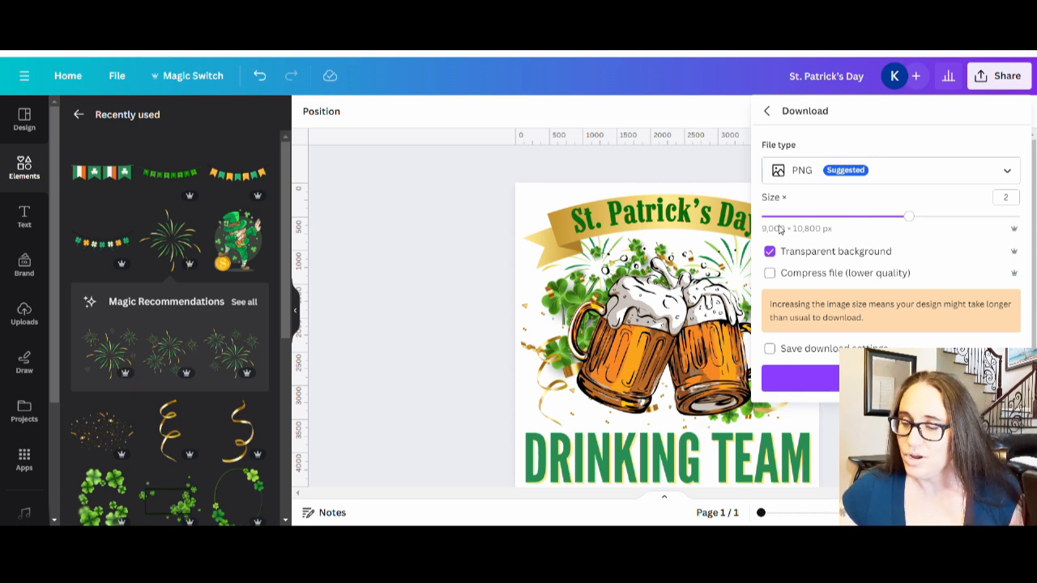
# Step: Set the download size multiplier to 1 and download the transparent PNG
pyautogui.click(1001, 199)
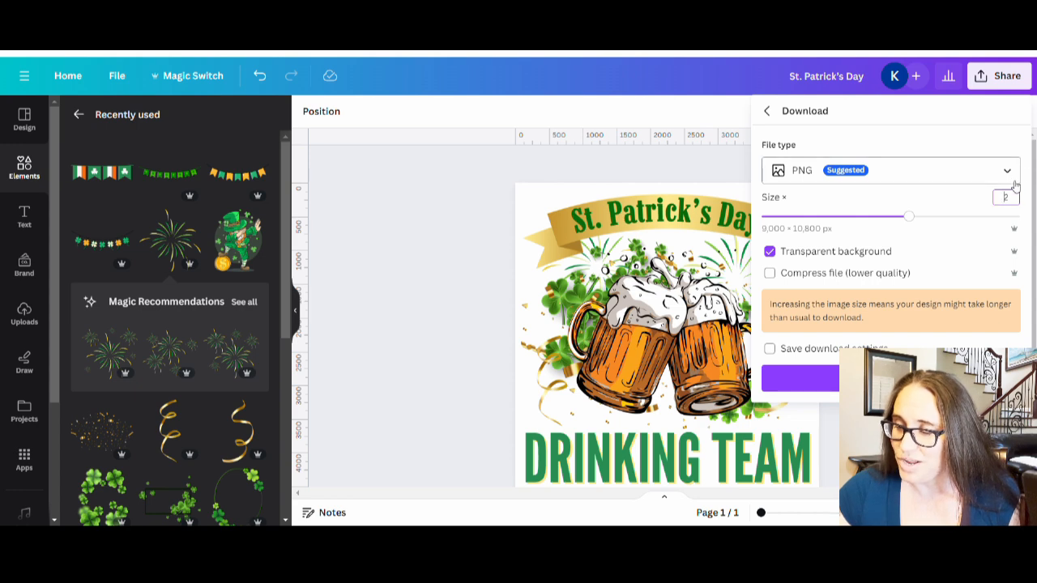
pyautogui.doubleClick(1006, 198)
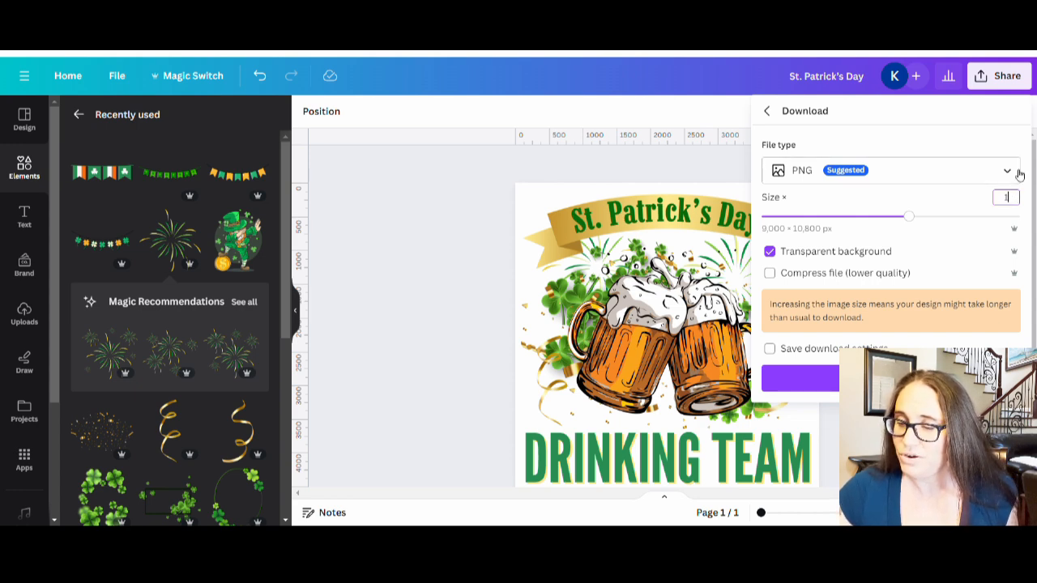
pyautogui.write('1')
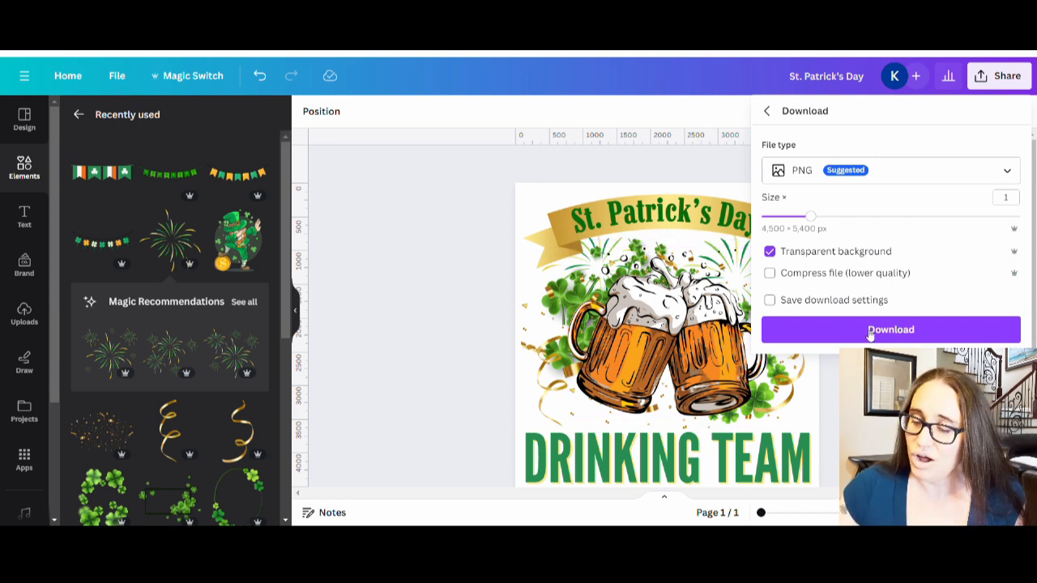
pyautogui.click(920, 331)
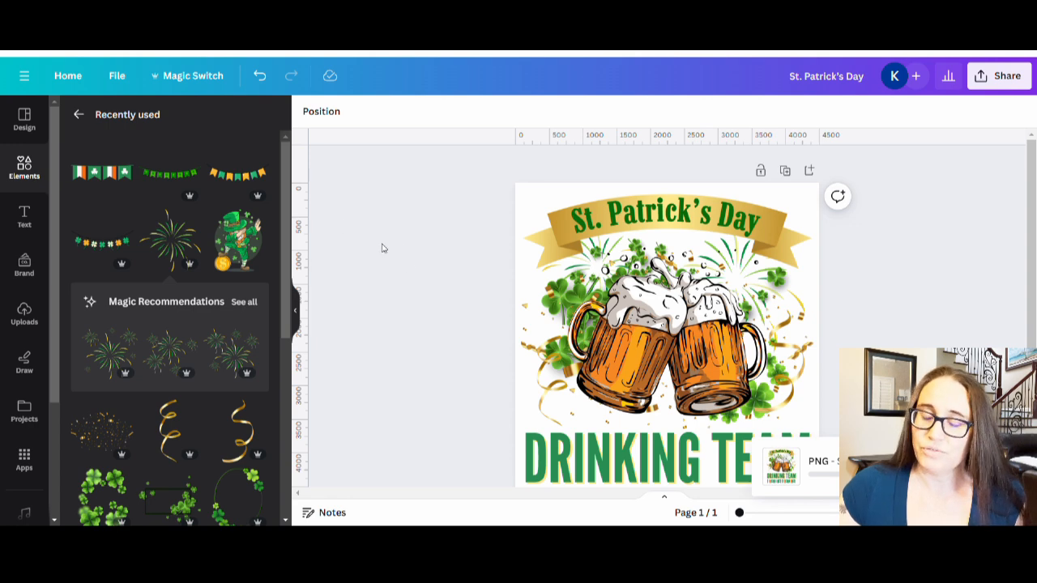